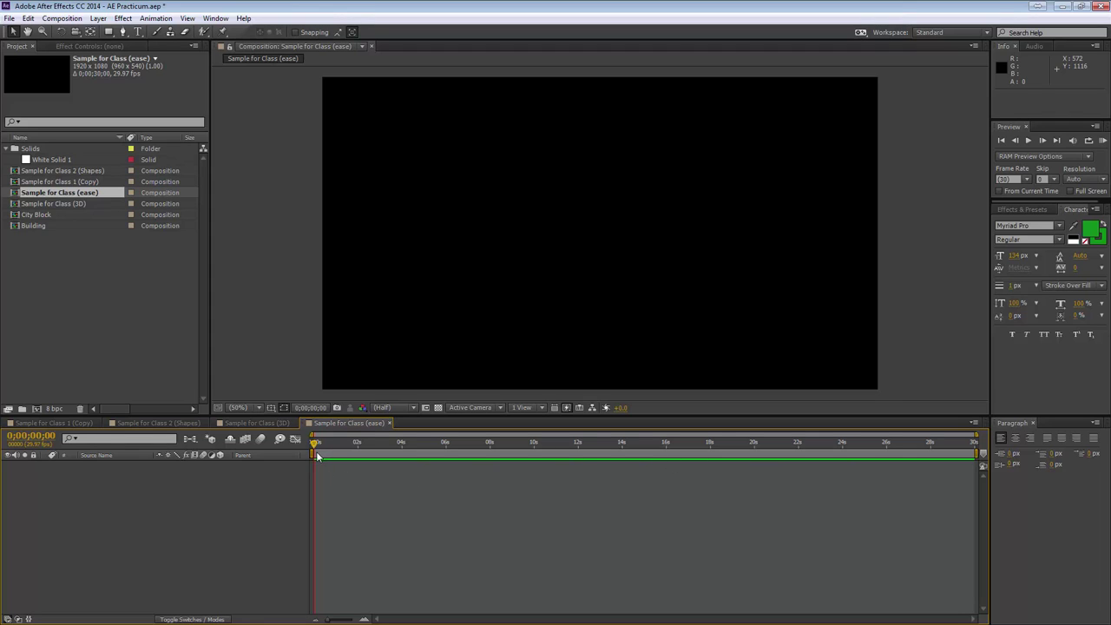
- Add a green text layer reading "Thrown Ball" in the upper middle of the Sample for Class (ease) composition
{"action": "left_click", "coordinate": [138, 32]}
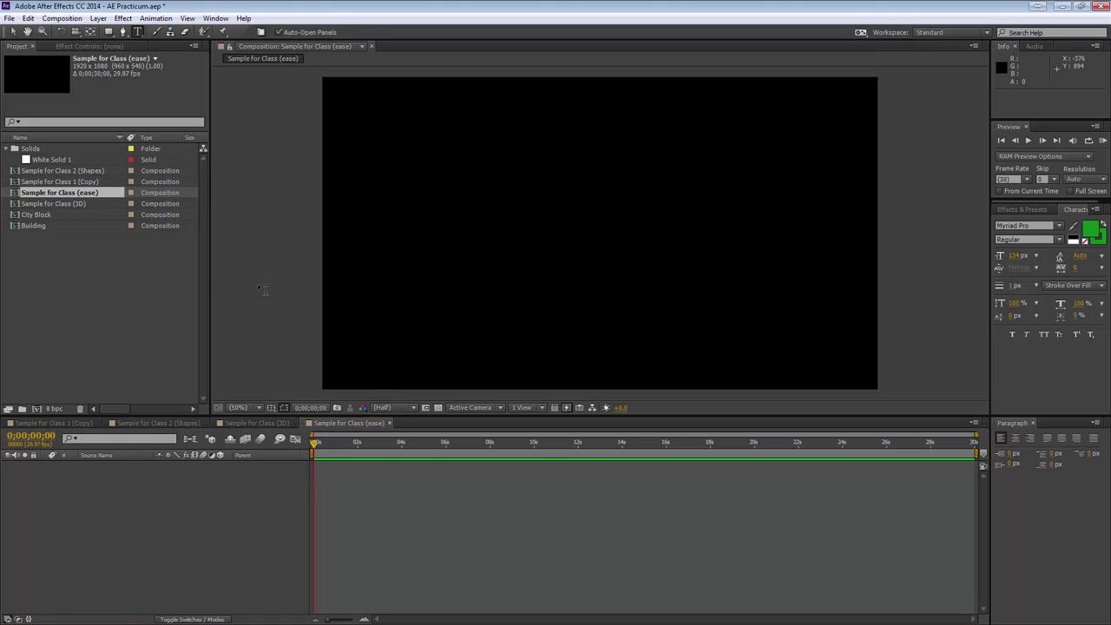
{"action": "left_click", "coordinate": [533, 182]}
{"action": "type", "text": "T"}
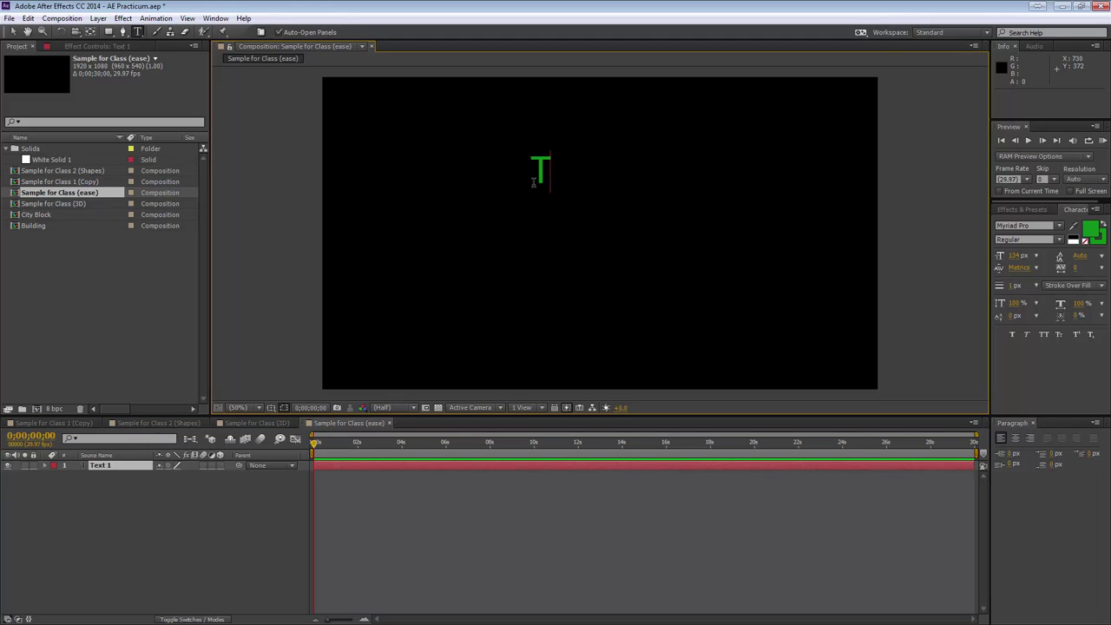
{"action": "type", "text": "hrown Ball"}
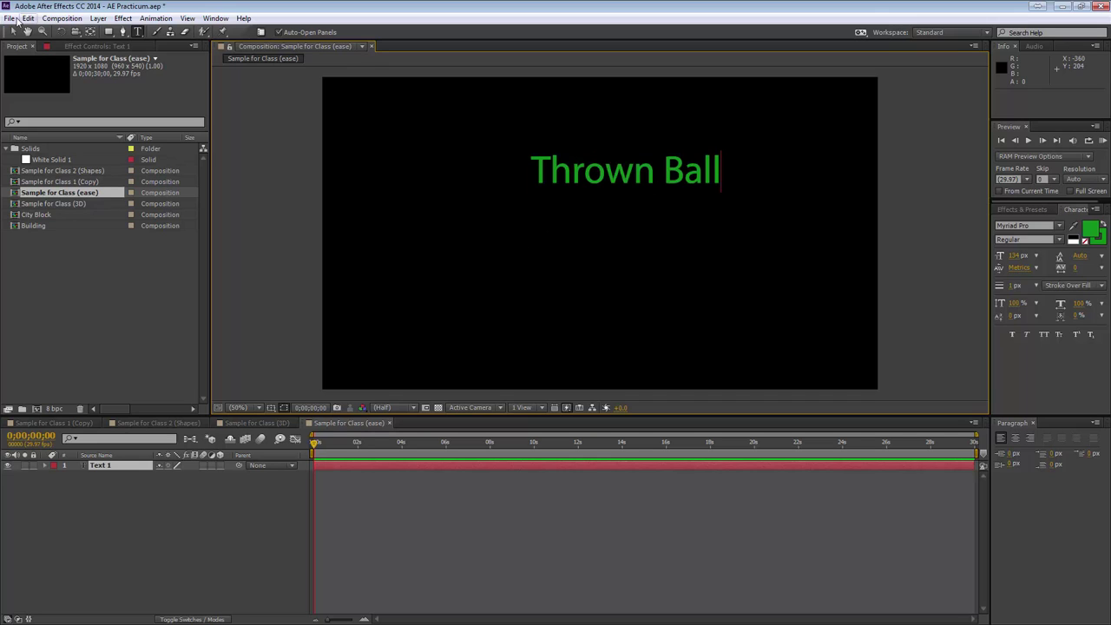
{"action": "left_click", "coordinate": [13, 31]}
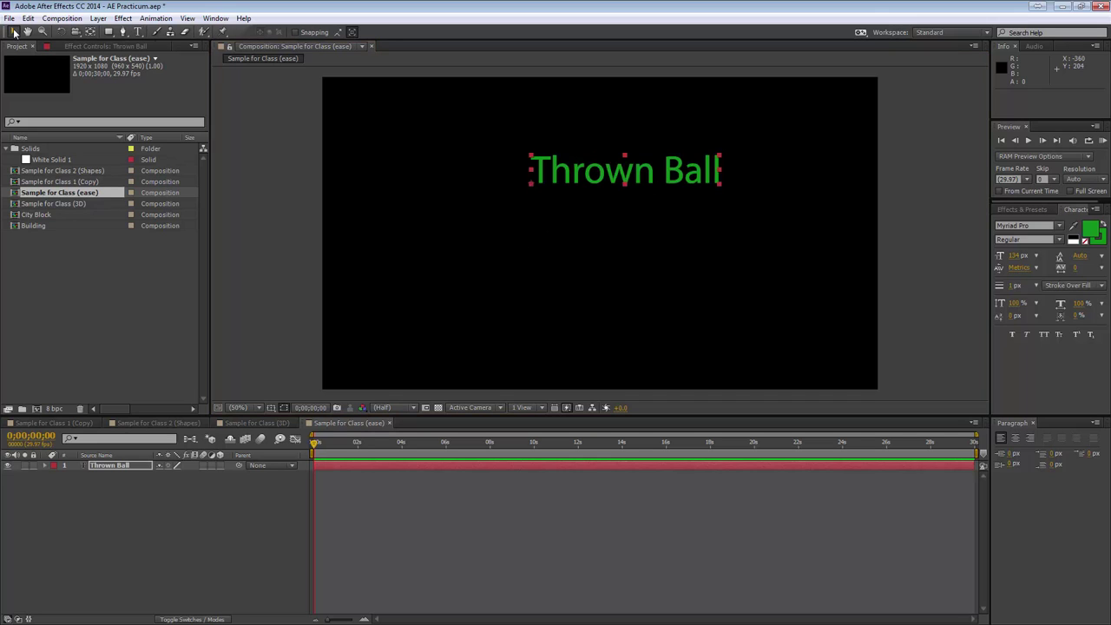
- Add a second, separate text layer reading "Bouncing Ball" below the Thrown Ball text
{"action": "left_click", "coordinate": [138, 32]}
{"action": "left_click", "coordinate": [554, 254]}
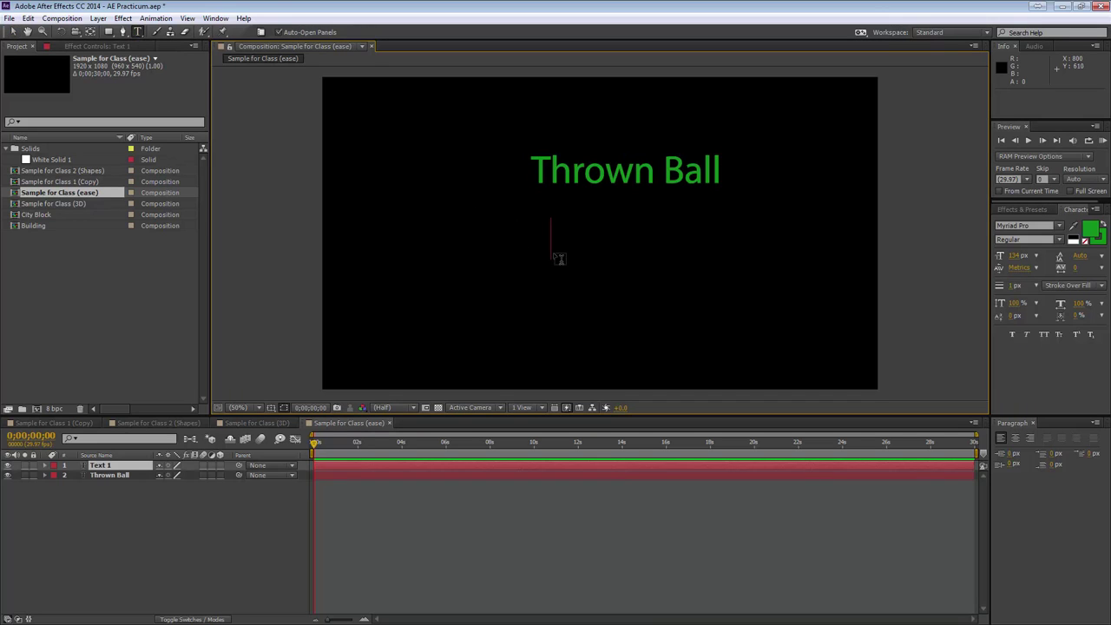
{"action": "type", "text": "Bouncing Ball"}
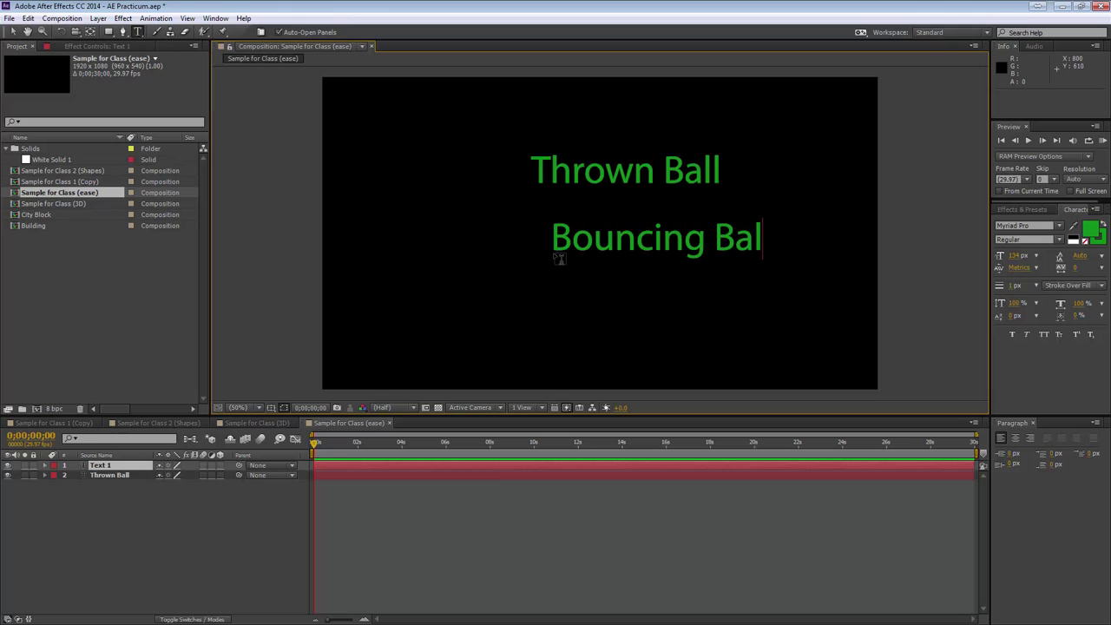
- Move the Thrown Ball text up to the top edge of the frame, at about position 630, 118
{"action": "left_click", "coordinate": [121, 475]}
{"action": "left_click", "coordinate": [118, 475]}
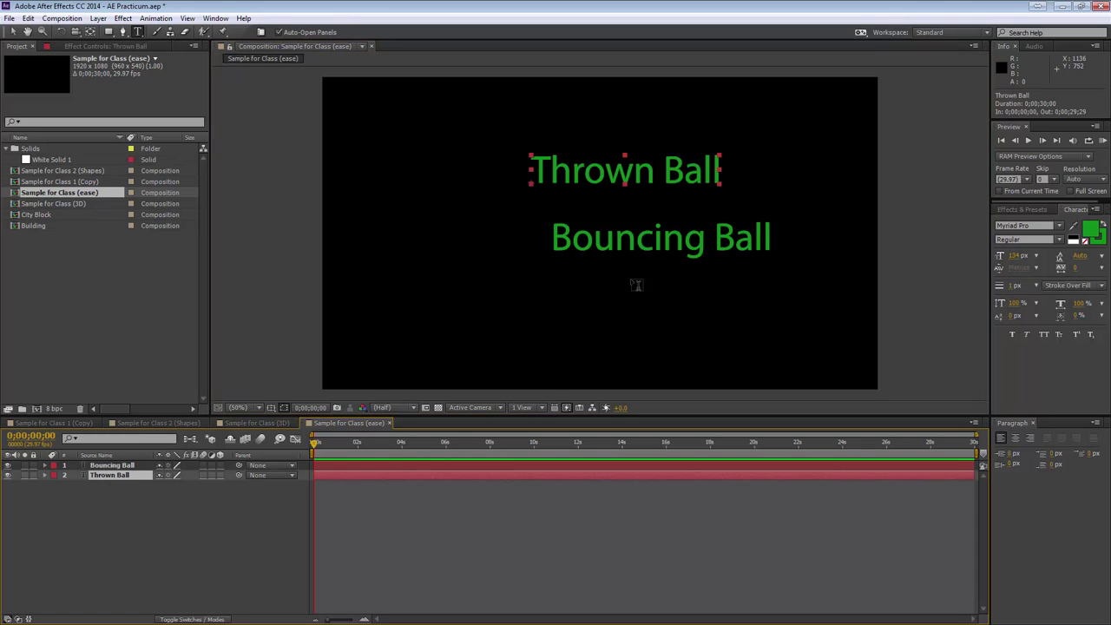
{"action": "left_click_drag", "start_coordinate": [622, 178], "coordinate": [595, 100]}
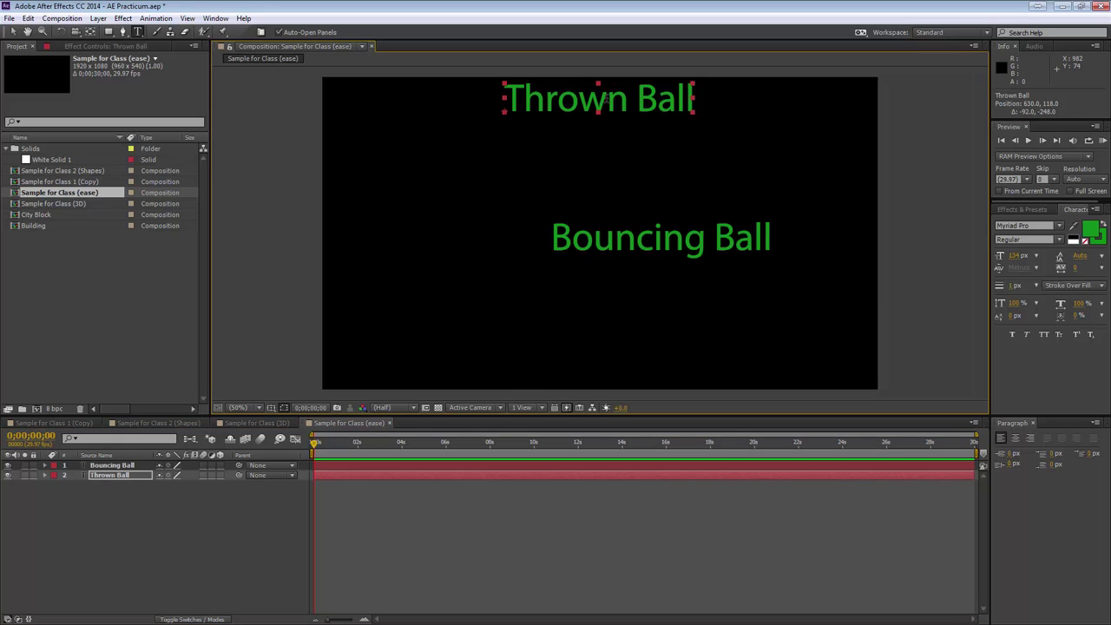
- Select both text layers and align their horizontal centers to each other with the Align tools
{"action": "left_click", "coordinate": [663, 250]}
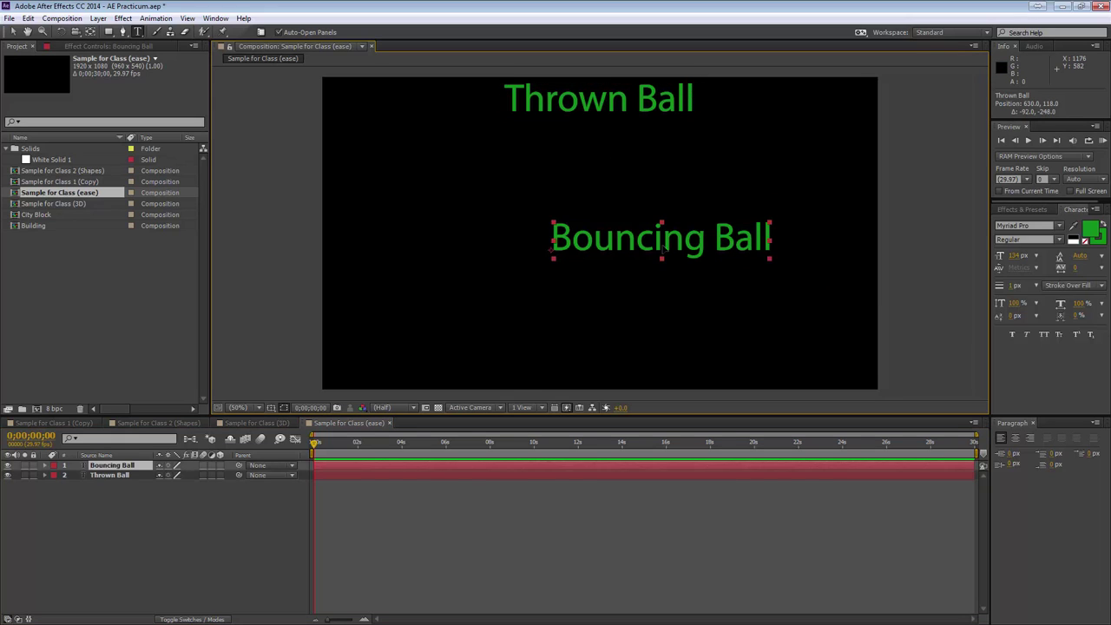
{"action": "left_click", "coordinate": [617, 104], "text": "shift"}
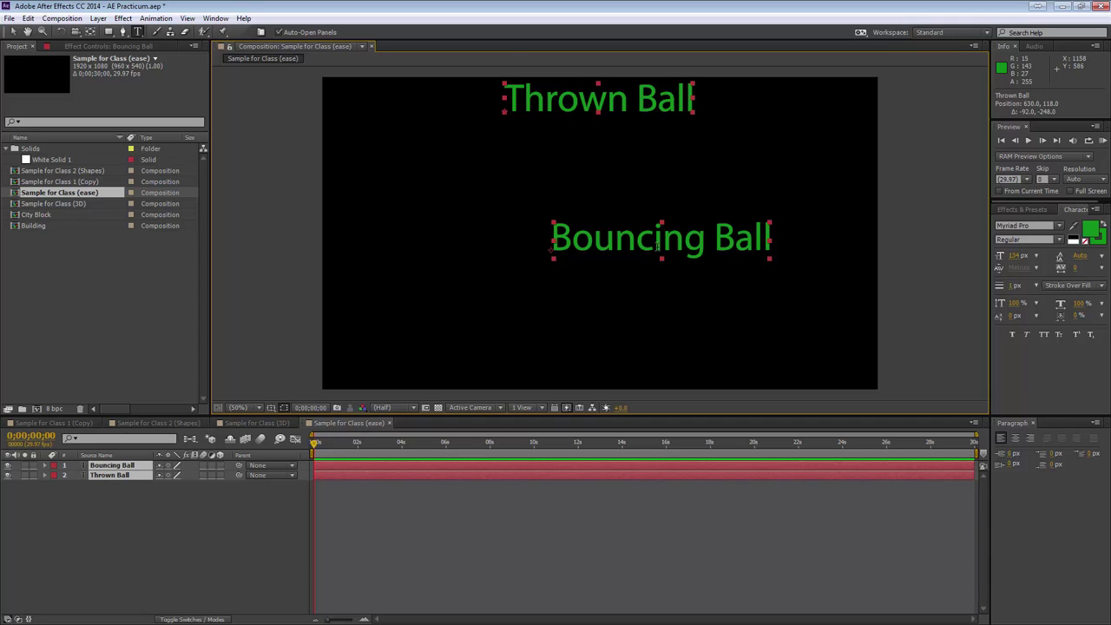
{"action": "left_click", "coordinate": [222, 20]}
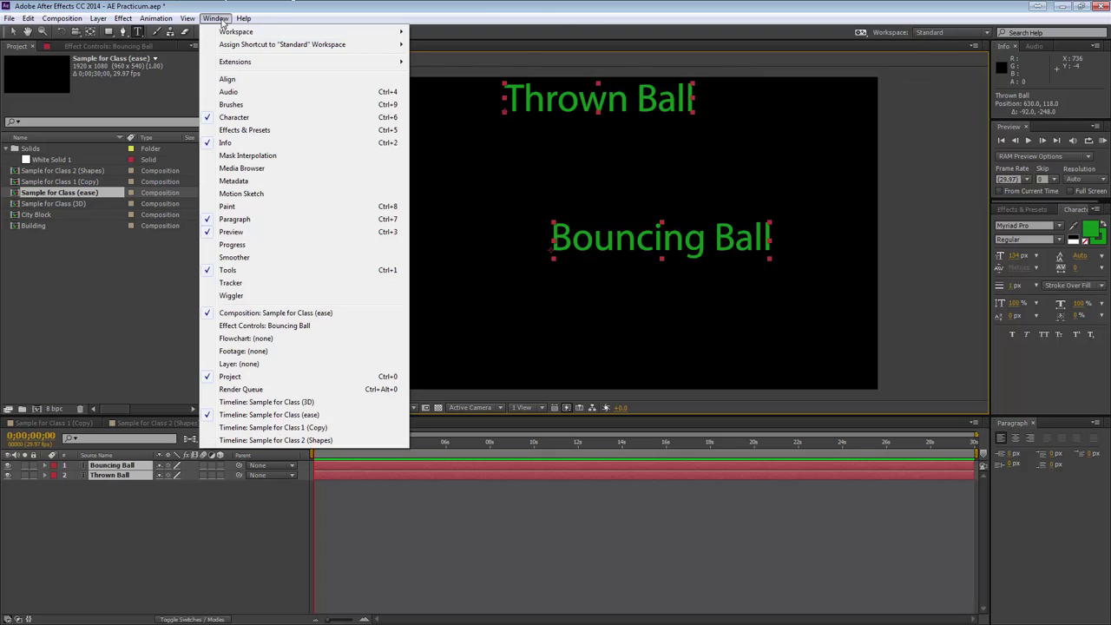
{"action": "left_click", "coordinate": [227, 79]}
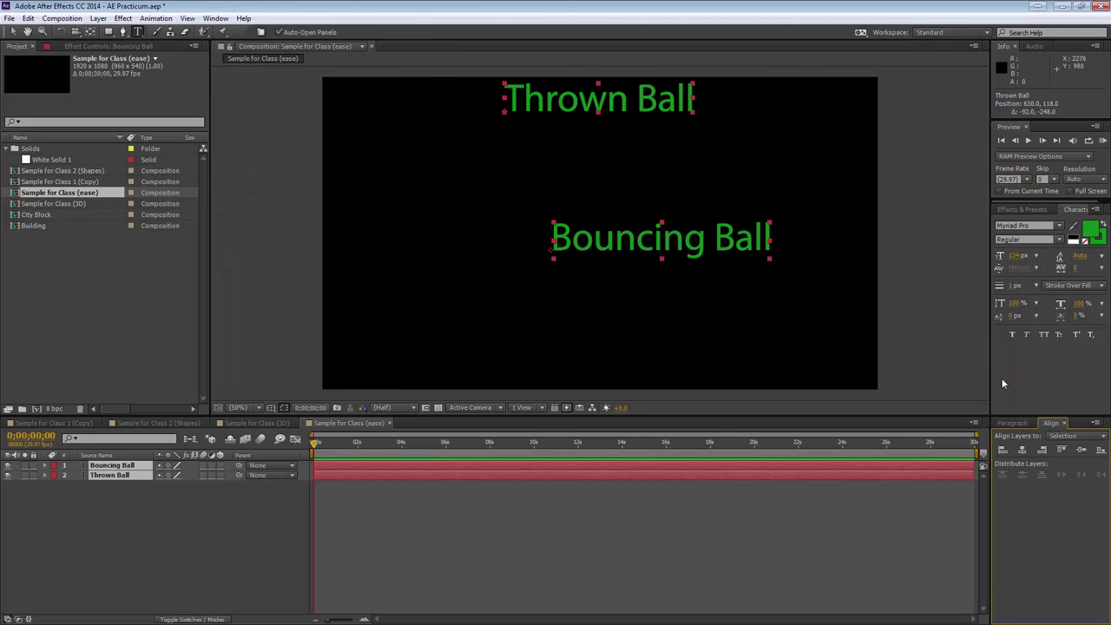
{"action": "left_click", "coordinate": [1023, 449]}
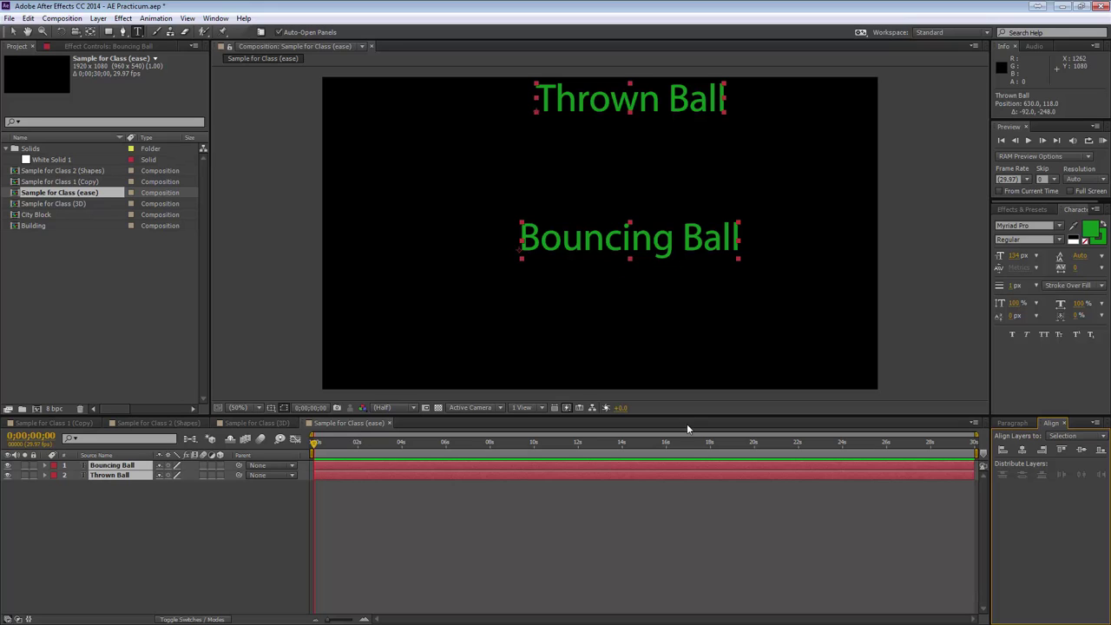
- Set layer alignment to Composition and center both text layers horizontally in the frame
{"action": "left_click", "coordinate": [1096, 439]}
{"action": "left_click", "coordinate": [1073, 464]}
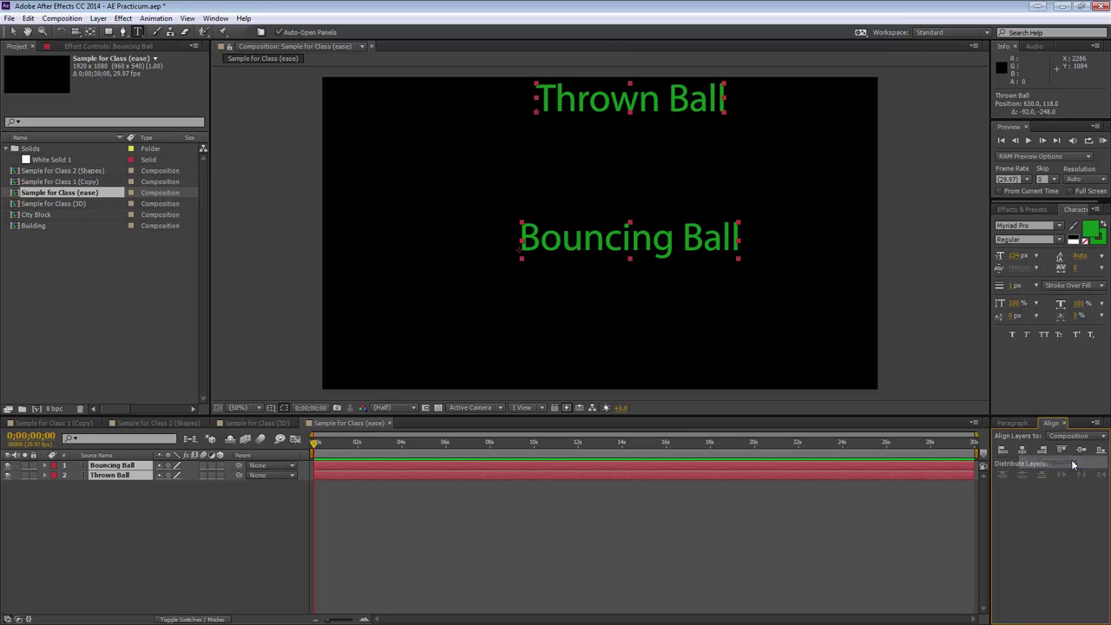
{"action": "left_click", "coordinate": [1022, 450]}
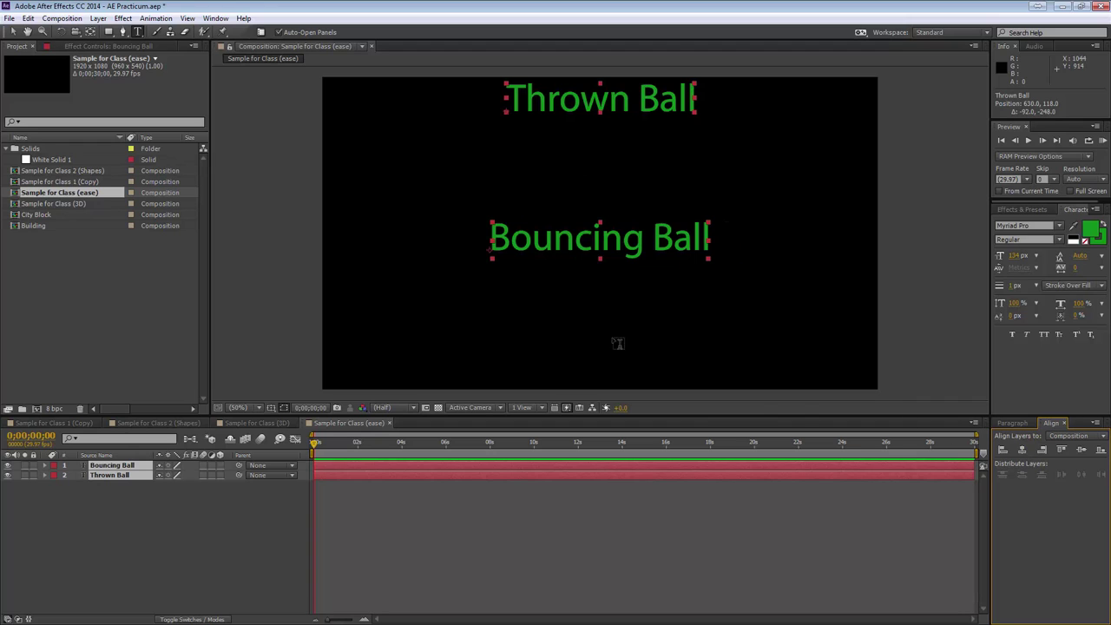
- Move the Bouncing Ball text down to the bottom edge of the frame and recenter both texts horizontally in the composition
{"action": "left_click", "coordinate": [104, 502]}
{"action": "left_click", "coordinate": [111, 466]}
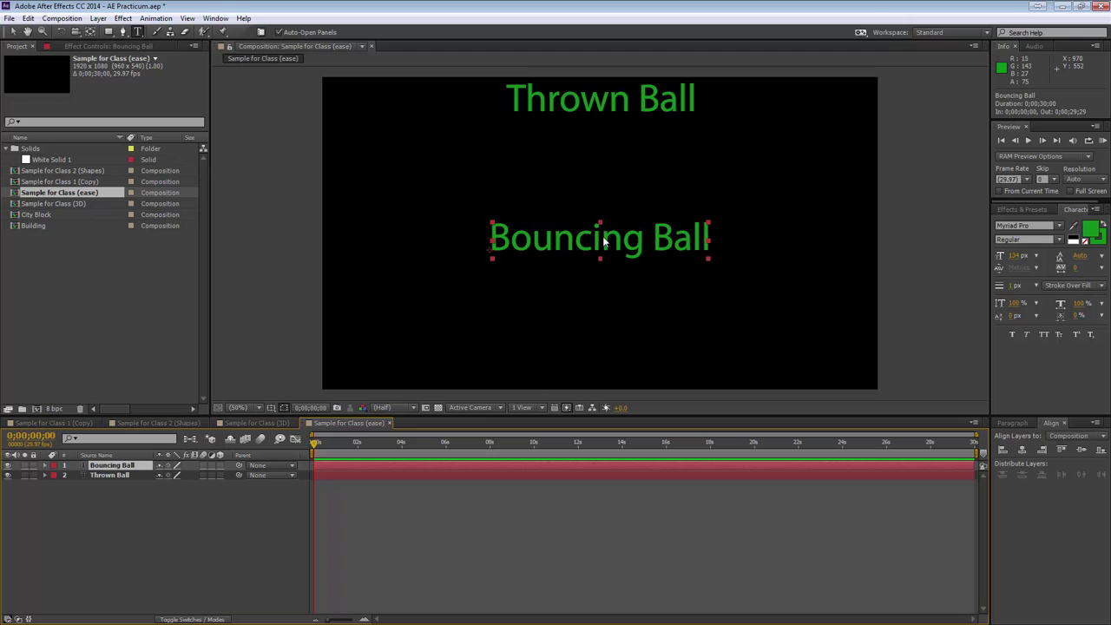
{"action": "left_click_drag", "start_coordinate": [603, 243], "coordinate": [608, 365]}
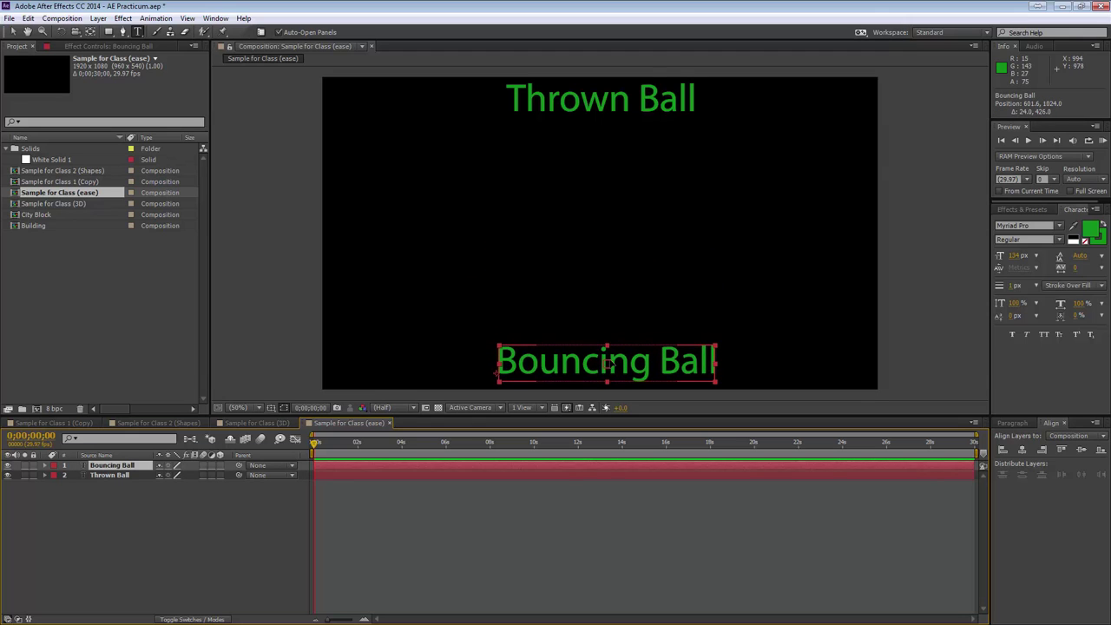
{"action": "left_click", "coordinate": [589, 97], "text": "shift"}
{"action": "left_click", "coordinate": [1024, 449]}
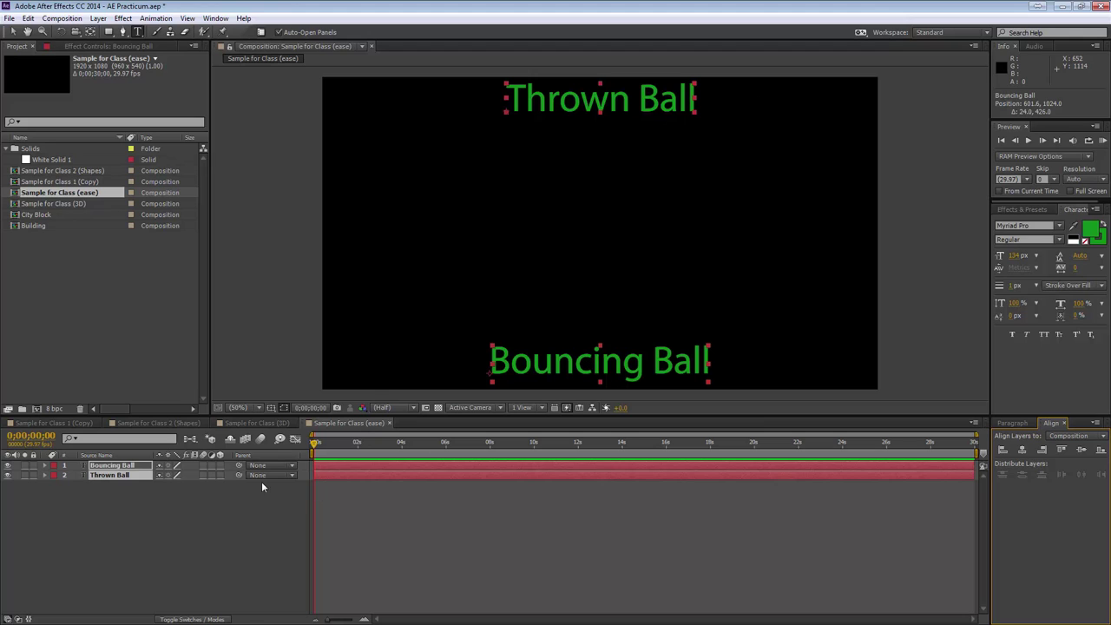
- Shift only the Bouncing Ball layer later in time so it starts at about 8 seconds 12 frames
{"action": "left_click", "coordinate": [106, 497]}
{"action": "left_click", "coordinate": [465, 466]}
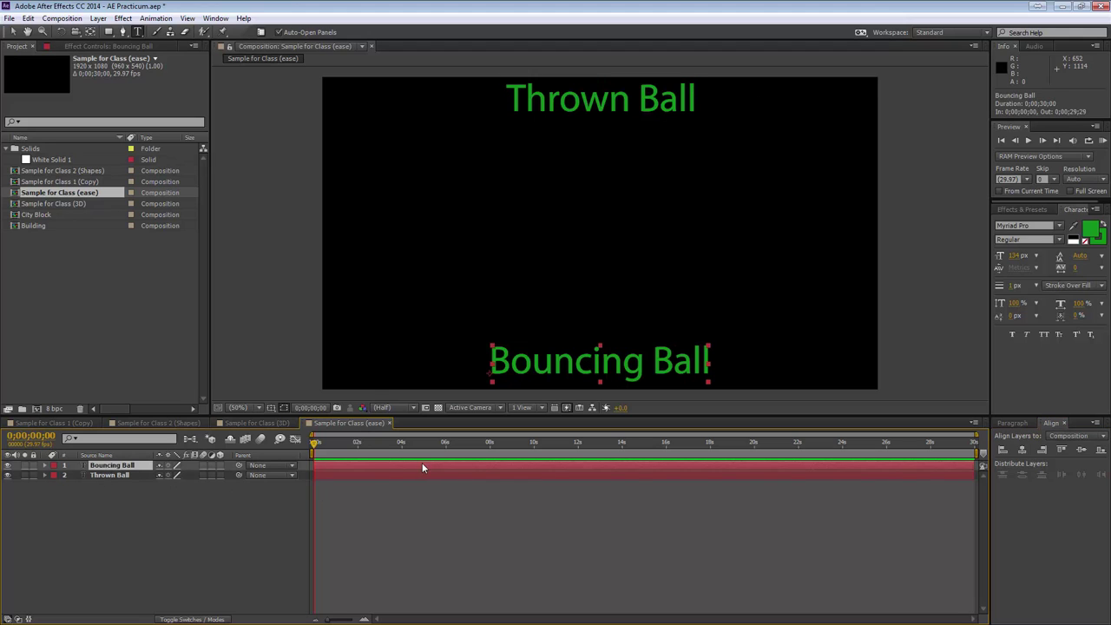
{"action": "left_click_drag", "start_coordinate": [422, 464], "coordinate": [614, 457]}
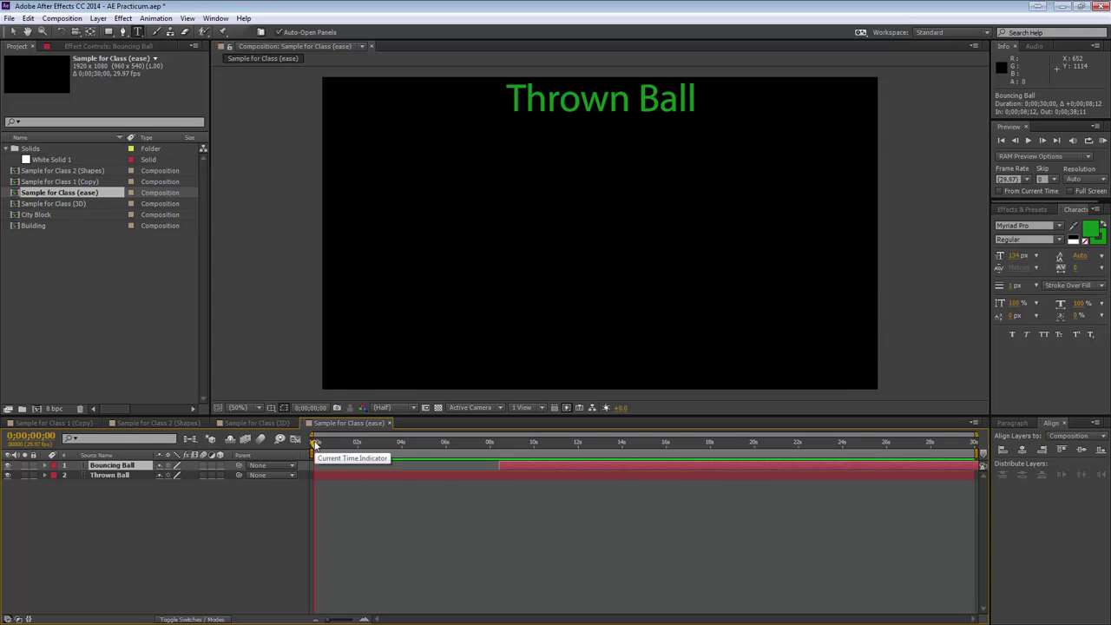
- Set a Position keyframe for the Thrown Ball layer at 6 seconds
{"action": "left_click_drag", "start_coordinate": [454, 457], "coordinate": [442, 455]}
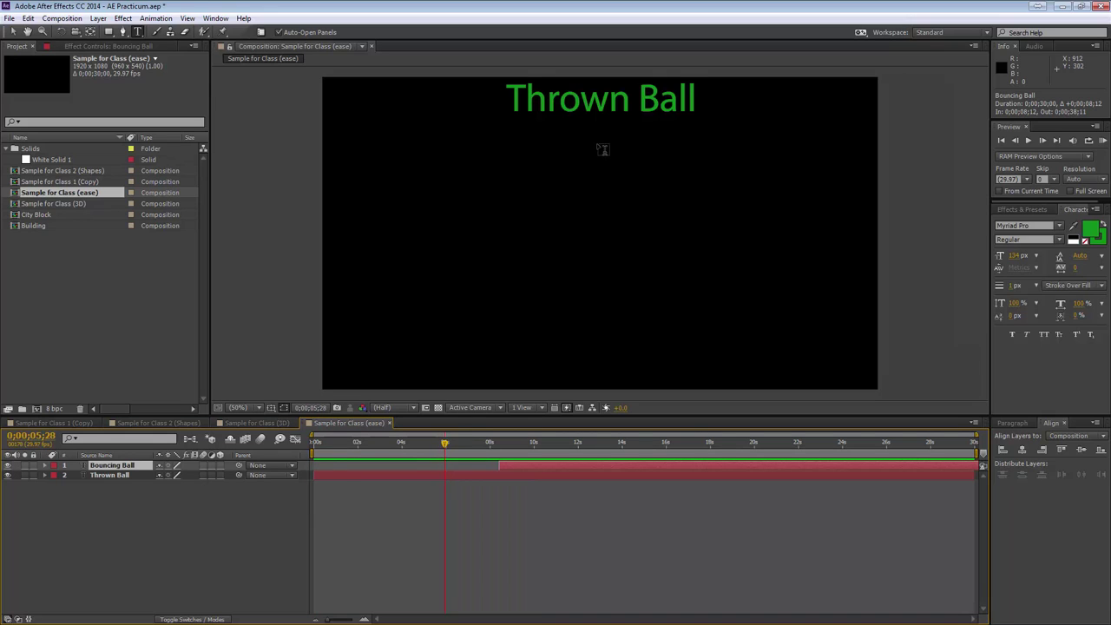
{"action": "mouse_move", "coordinate": [444, 449]}
{"action": "left_mouse_down"}
{"action": "mouse_move", "coordinate": [421, 452]}
{"action": "mouse_move", "coordinate": [447, 452]}
{"action": "left_mouse_up"}
{"action": "left_click", "coordinate": [116, 476]}
{"action": "key", "text": "p"}
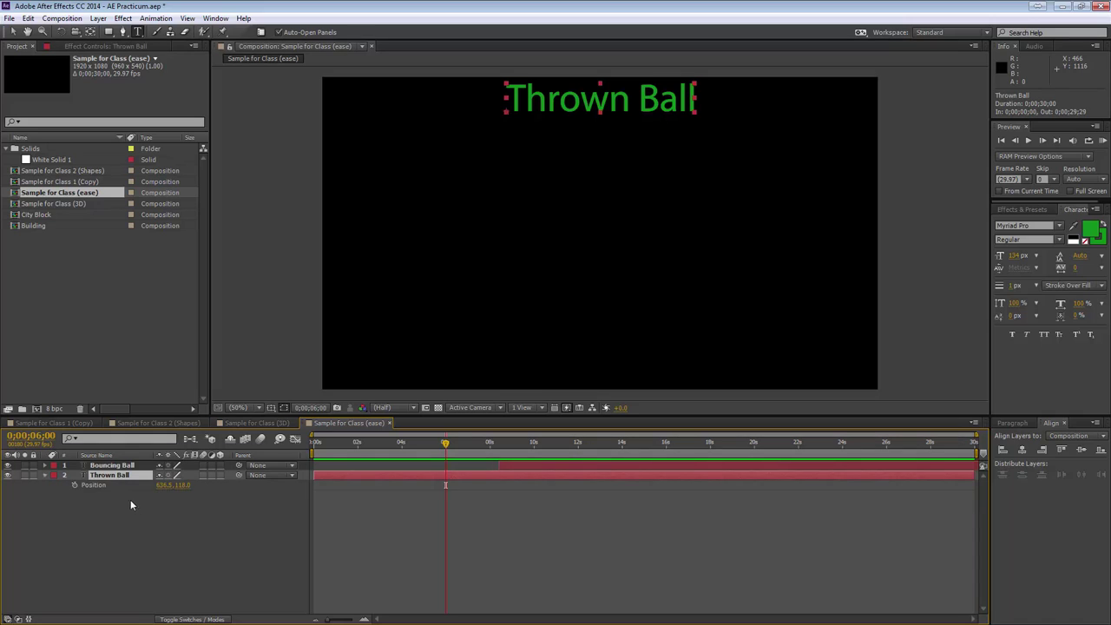
{"action": "left_click", "coordinate": [75, 486]}
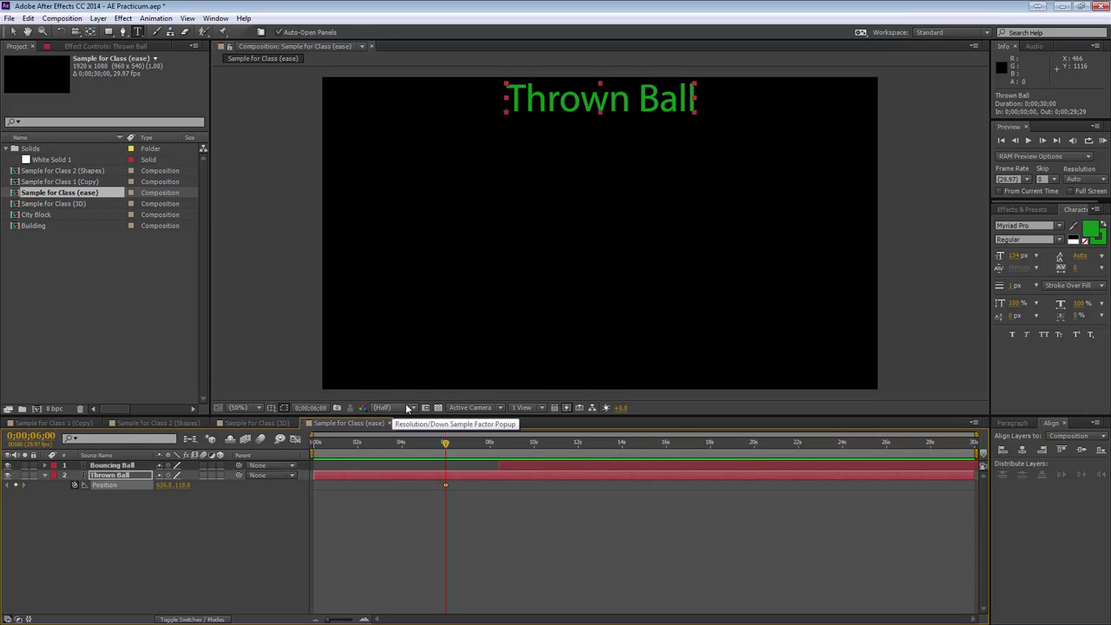
- Keyframe the Thrown Ball text at 2 seconds in the frame's lower-left corner, at about position 32.5, 1040
{"action": "left_click_drag", "start_coordinate": [596, 119], "coordinate": [417, 376]}
{"action": "key", "text": "ctrl+z"}
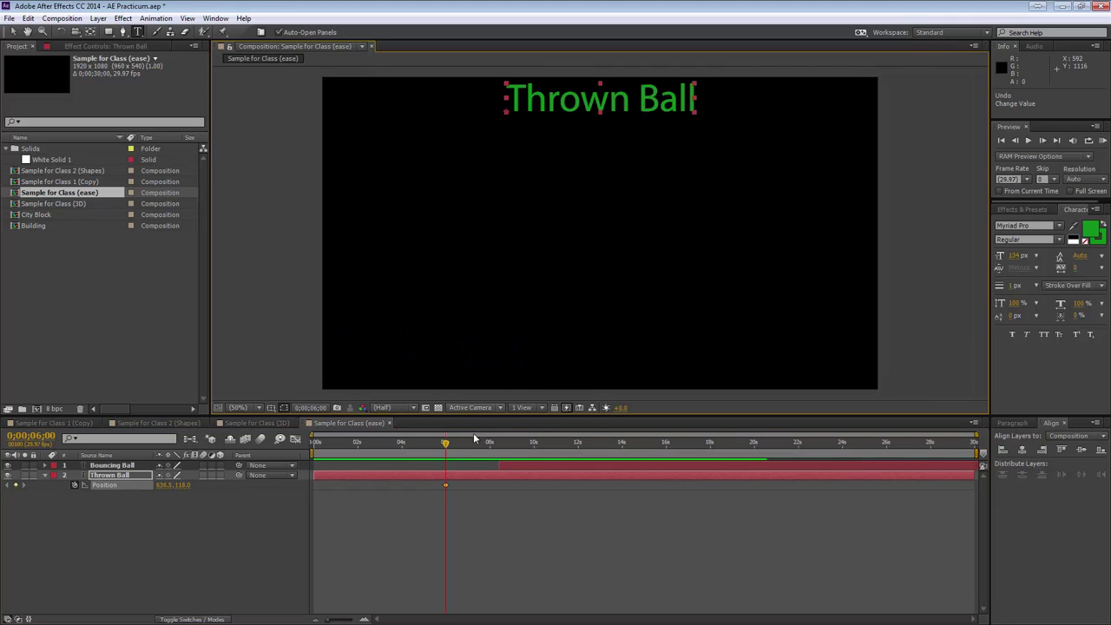
{"action": "left_click_drag", "start_coordinate": [445, 442], "coordinate": [382, 442]}
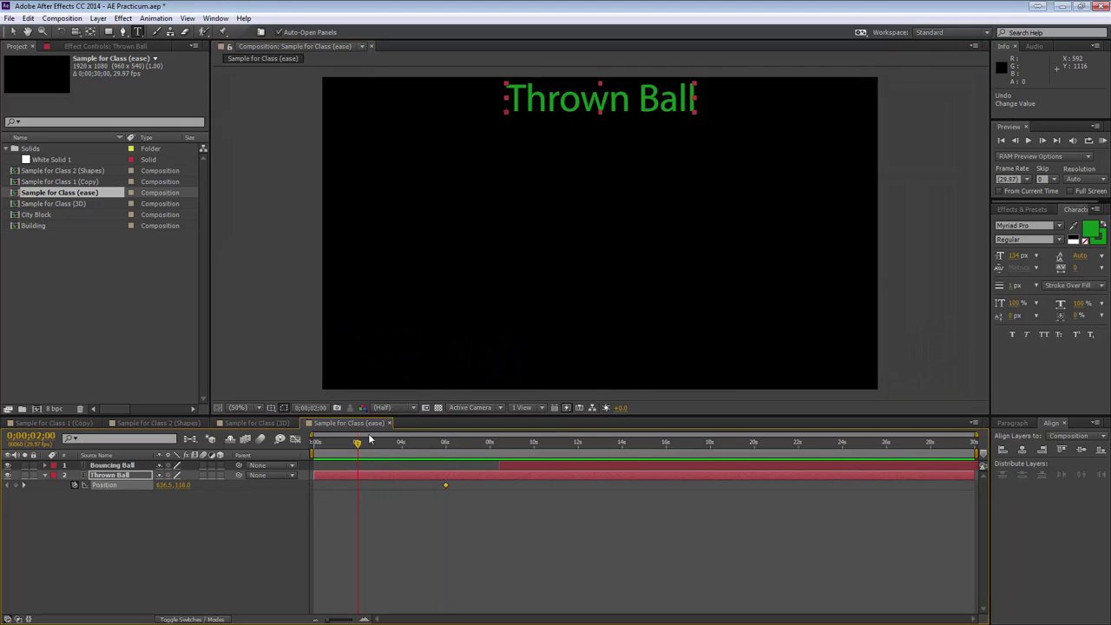
{"action": "left_click_drag", "start_coordinate": [598, 102], "coordinate": [425, 369]}
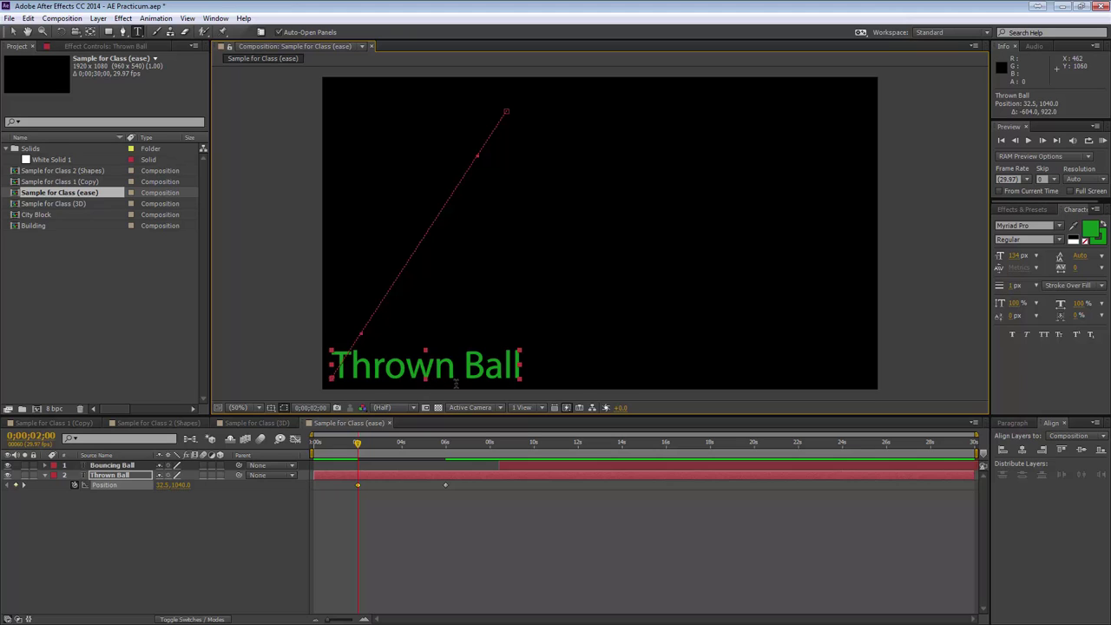
- Keyframe the Thrown Ball text at 0;00;09;29 in the frame's lower-right corner, at about position 1242.5, 1028
{"action": "left_click_drag", "start_coordinate": [358, 445], "coordinate": [533, 456]}
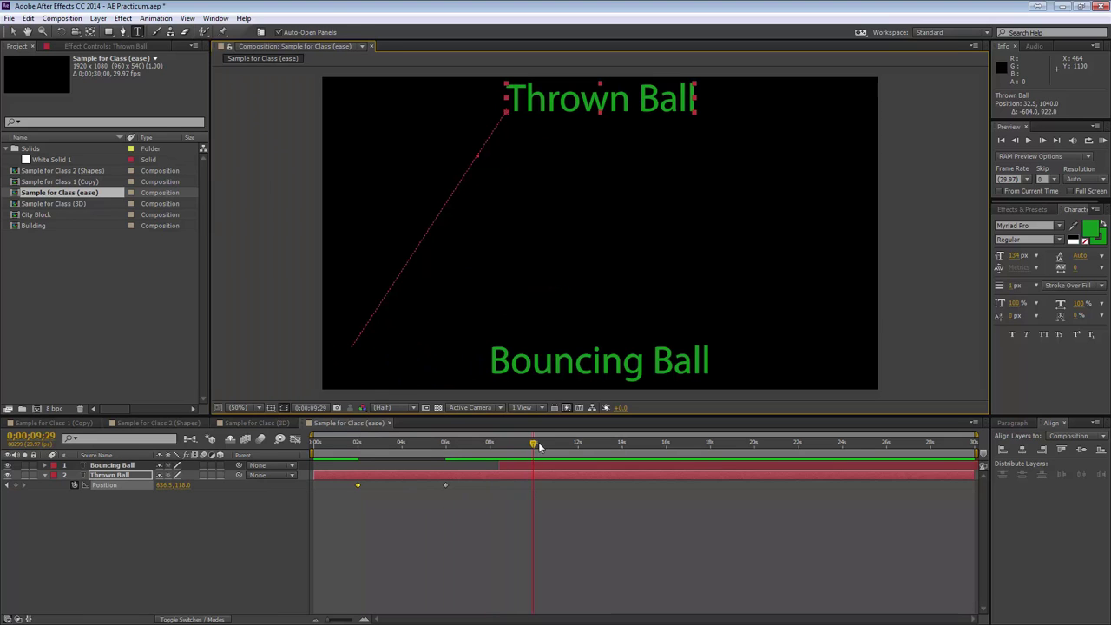
{"action": "left_click_drag", "start_coordinate": [610, 104], "coordinate": [776, 359]}
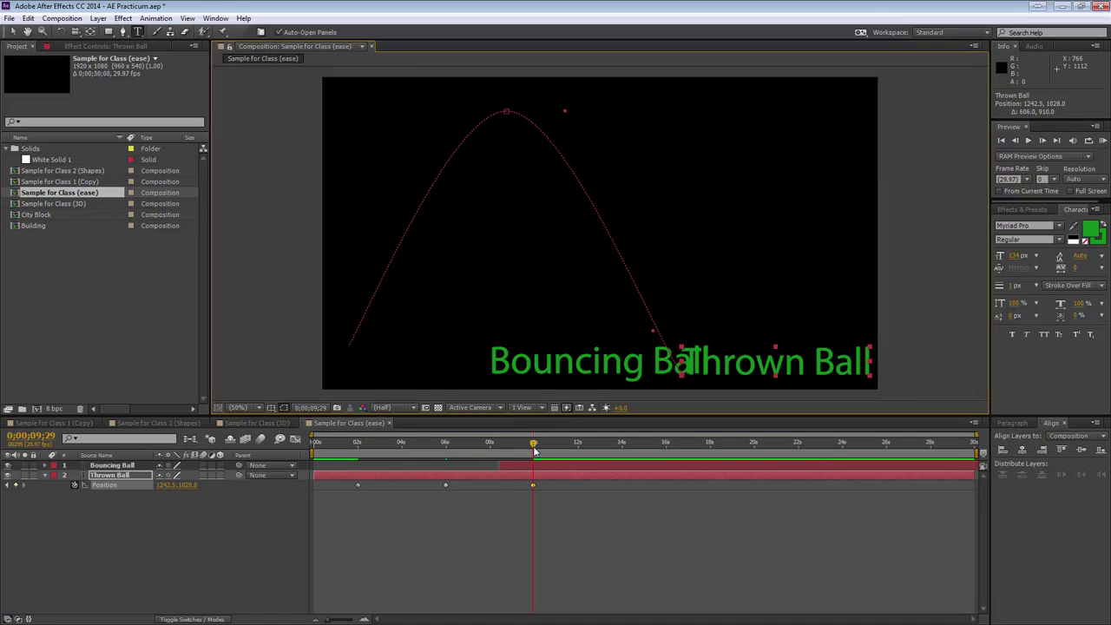
- Delay the Bouncing Ball layer to start at about 10 seconds, and preview the Thrown Ball arc around its peak
{"action": "left_click_drag", "start_coordinate": [535, 451], "coordinate": [348, 442]}
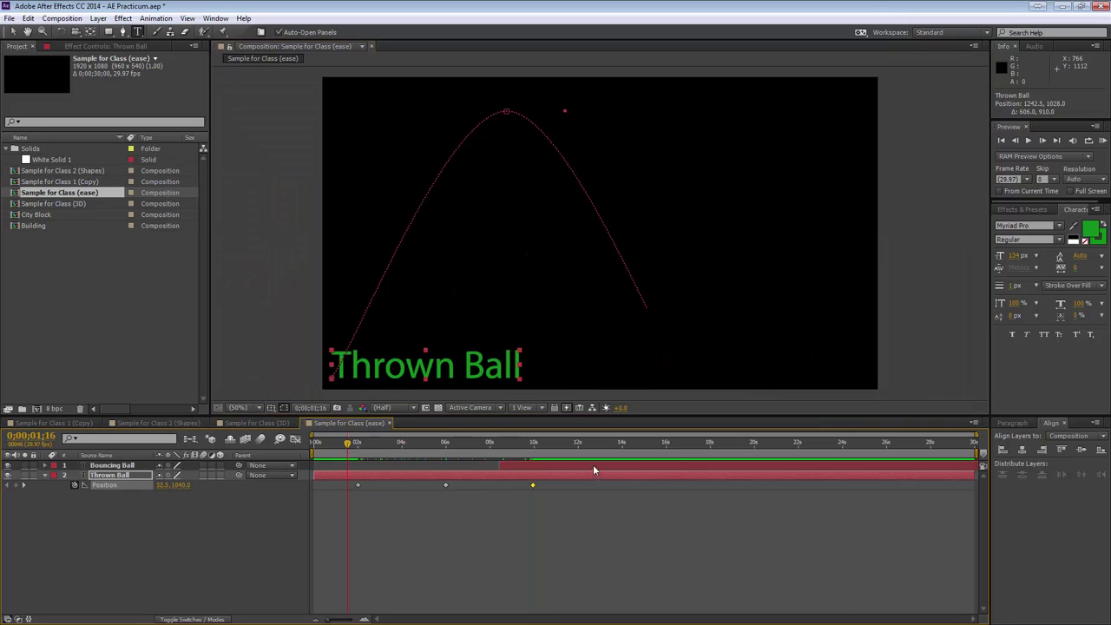
{"action": "left_click", "coordinate": [558, 466]}
{"action": "key", "text": "space"}
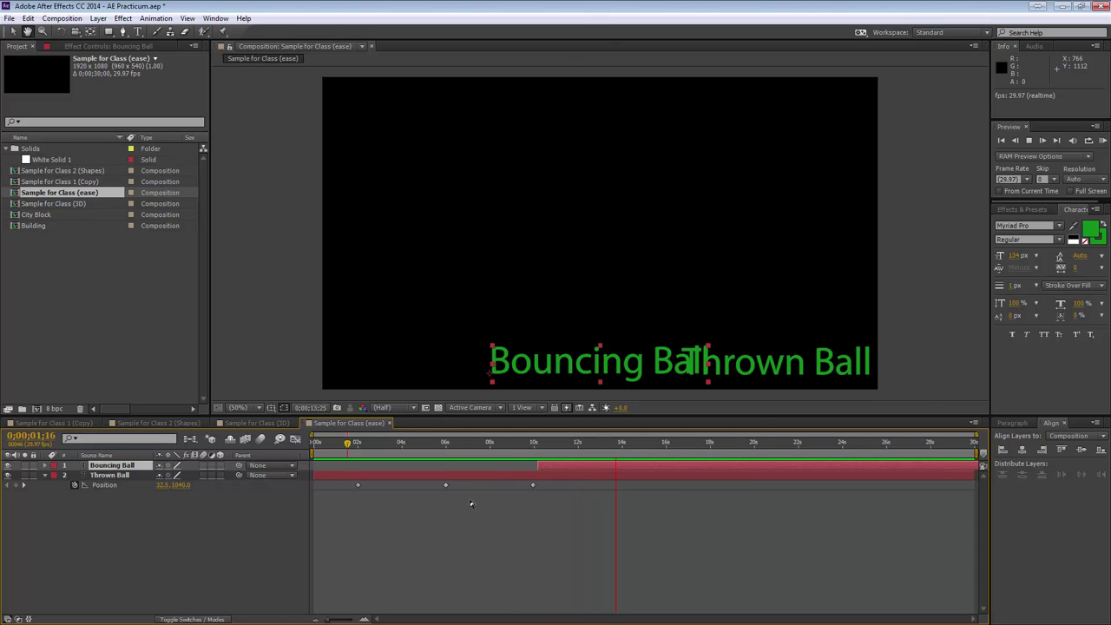
{"action": "key", "text": "ctrl+t"}
{"action": "left_click_drag", "start_coordinate": [622, 446], "coordinate": [449, 457]}
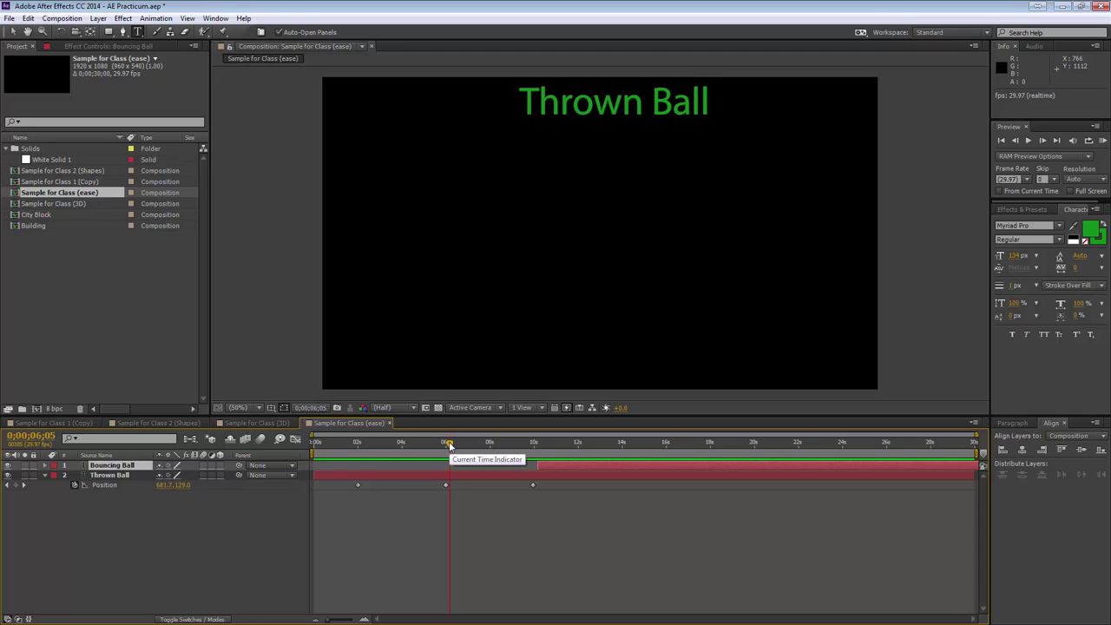
{"action": "left_click_drag", "start_coordinate": [450, 444], "coordinate": [442, 484]}
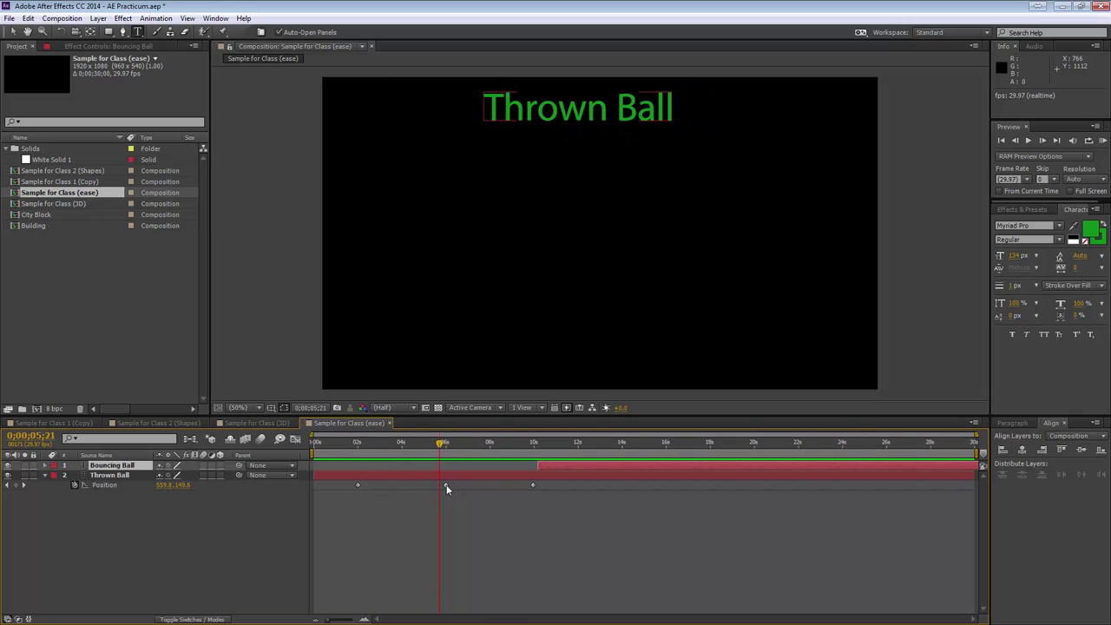
- Turn the Thrown Ball layer's 6-second Position keyframe into a hold keyframe
{"action": "left_click", "coordinate": [446, 485]}
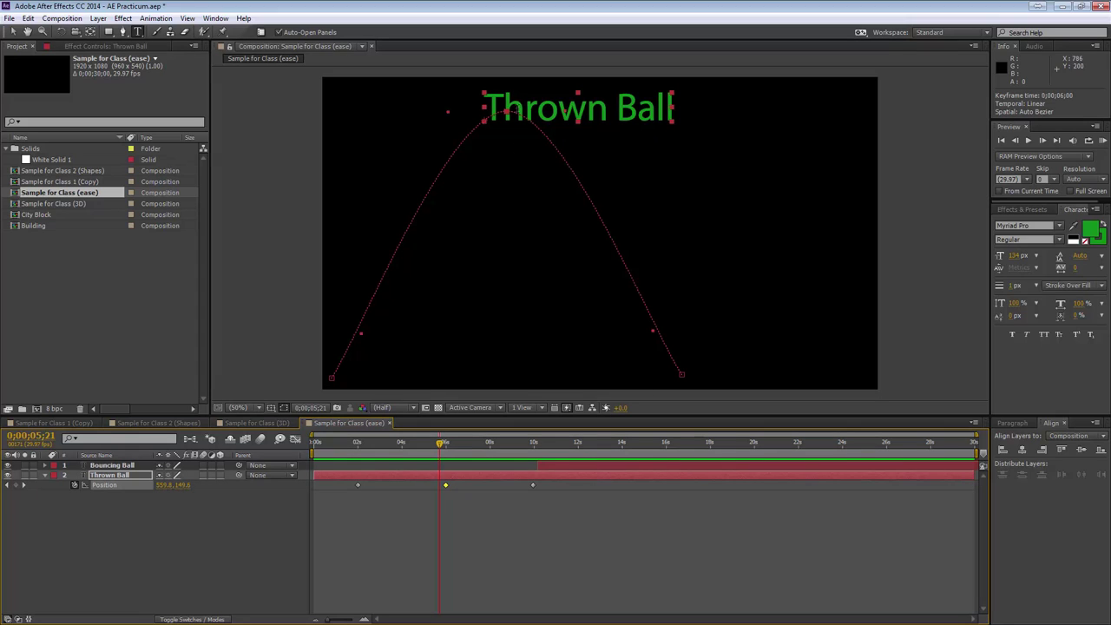
{"action": "right_click", "coordinate": [445, 485]}
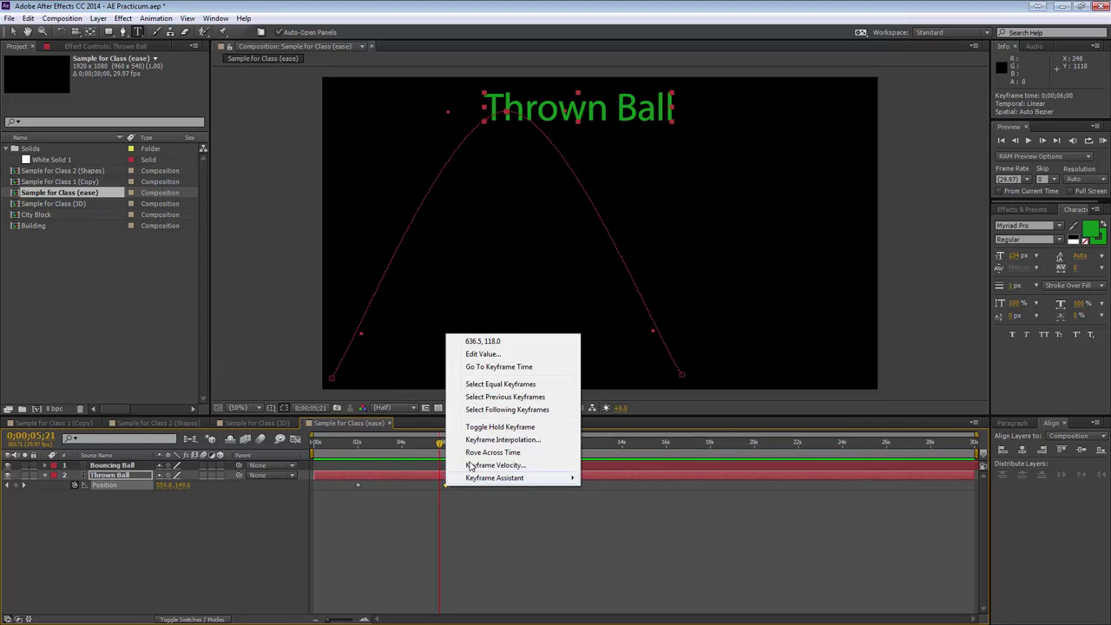
{"action": "left_click", "coordinate": [481, 427]}
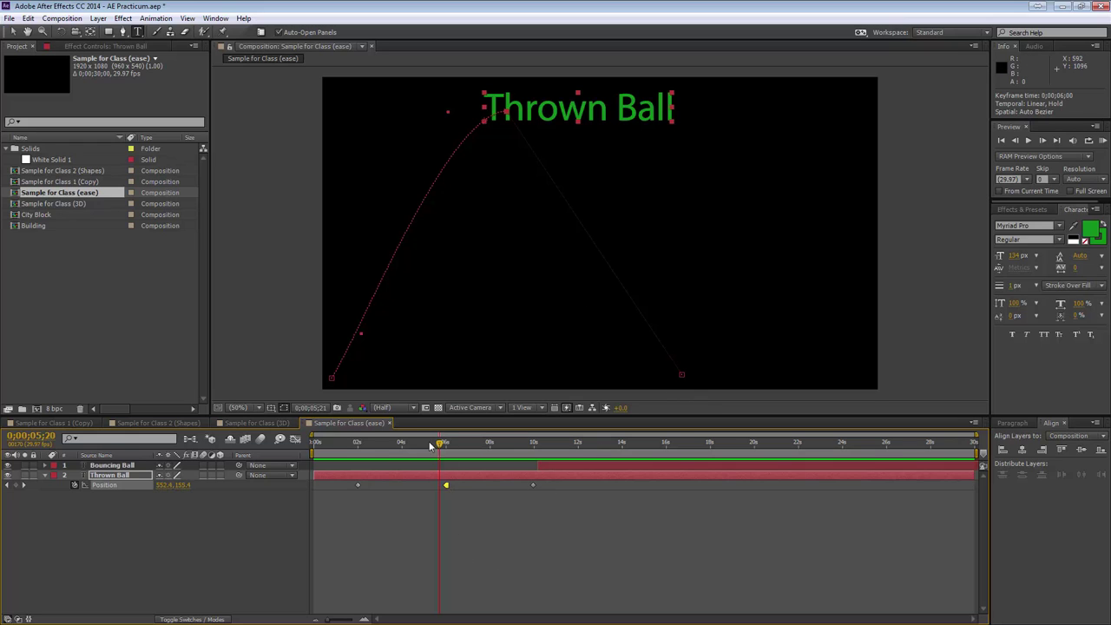
- Preview the held motion up to about 8 seconds, and remove the hold from the Thrown Ball layer's 6-second Position keyframe
{"action": "left_click_drag", "start_coordinate": [430, 446], "coordinate": [492, 448]}
{"action": "right_click", "coordinate": [446, 486]}
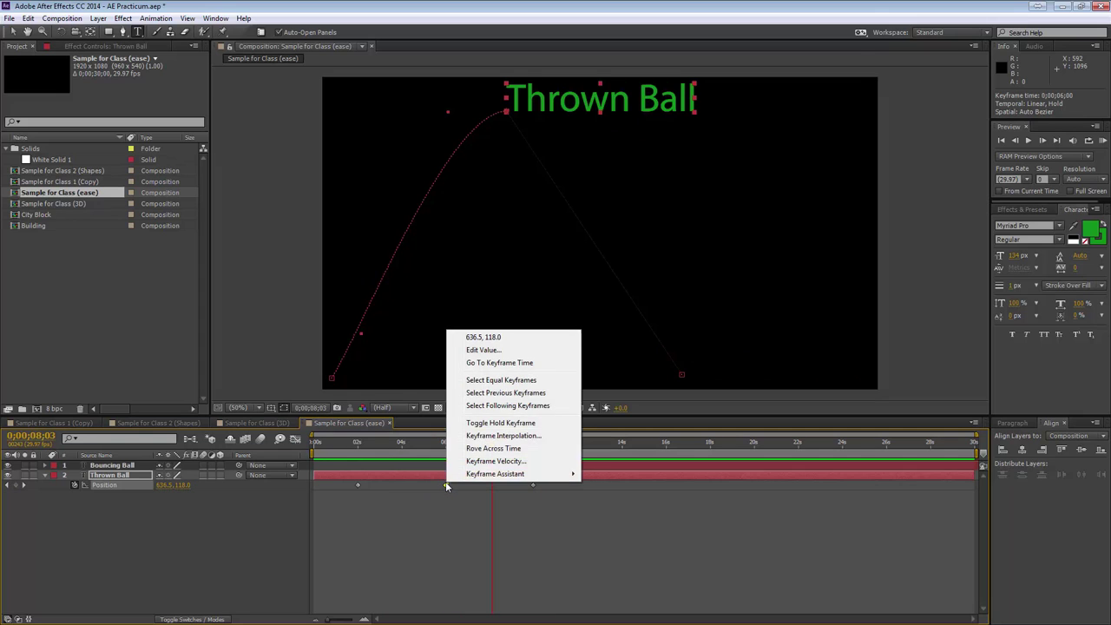
{"action": "left_click", "coordinate": [497, 423]}
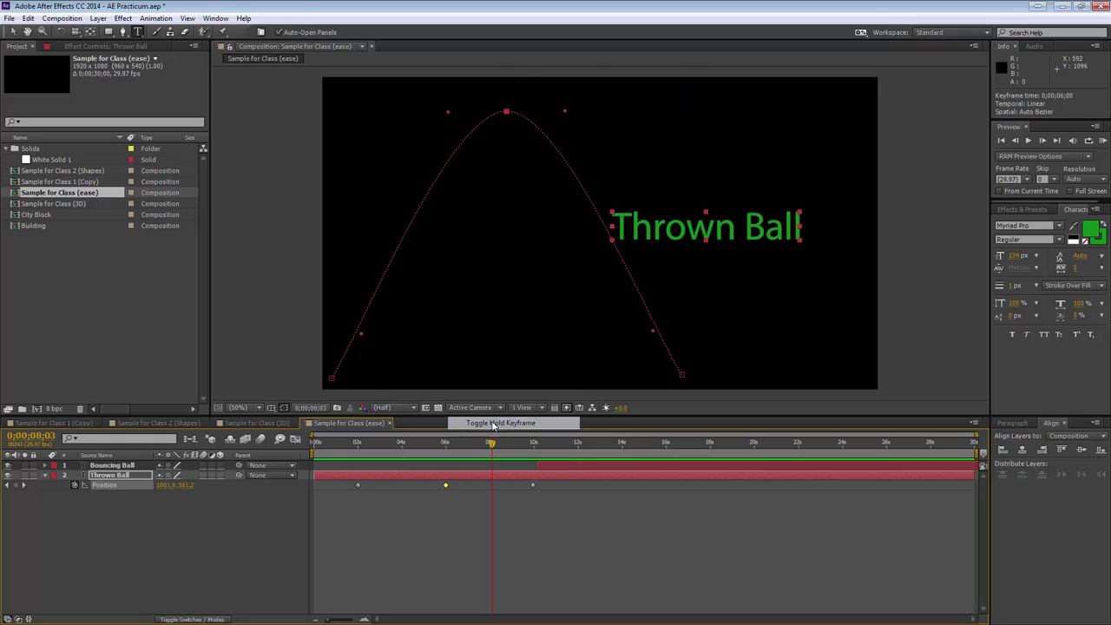
- Apply Easy Ease to the Thrown Ball layer's 6-second Position keyframe and preview the throw from about 2 seconds
{"action": "right_click", "coordinate": [446, 485]}
{"action": "mouse_move", "coordinate": [471, 477]}
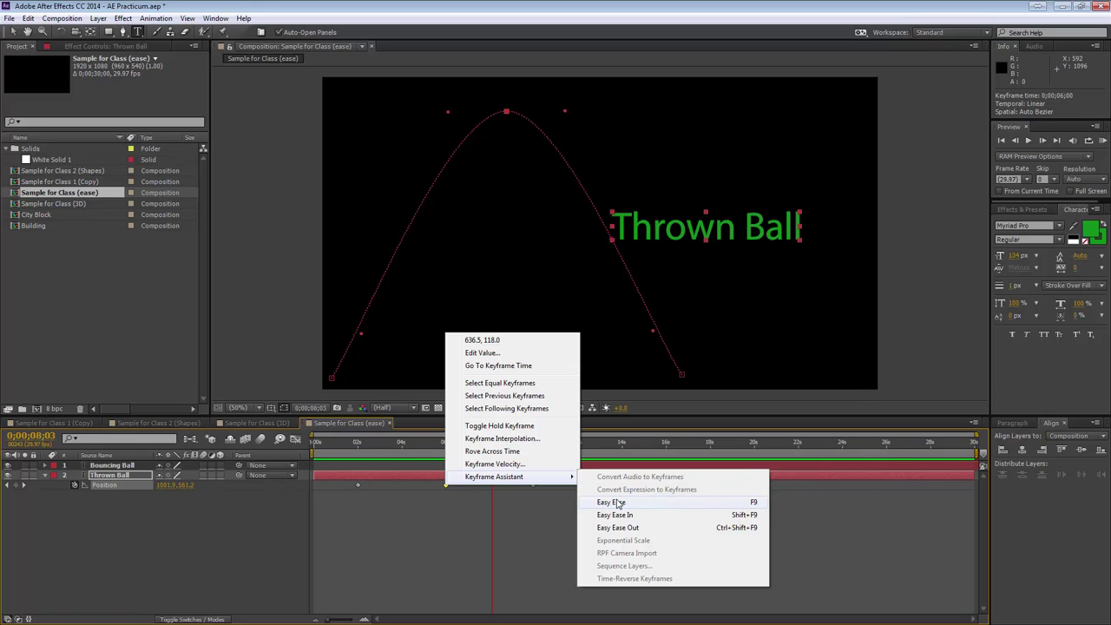
{"action": "left_click", "coordinate": [618, 503]}
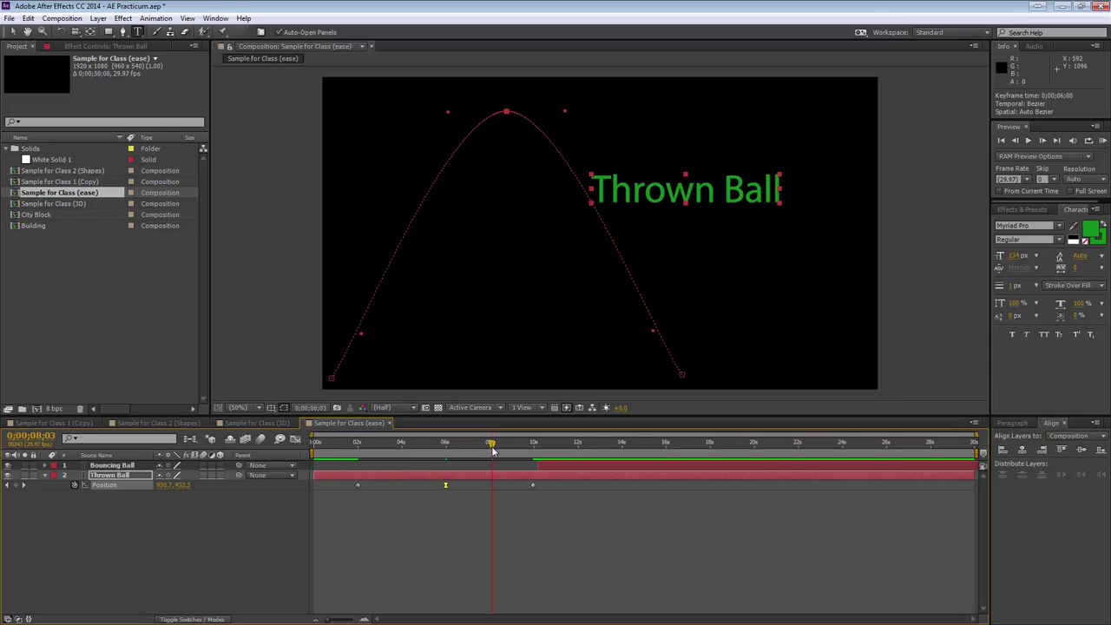
{"action": "left_click_drag", "start_coordinate": [493, 450], "coordinate": [357, 450]}
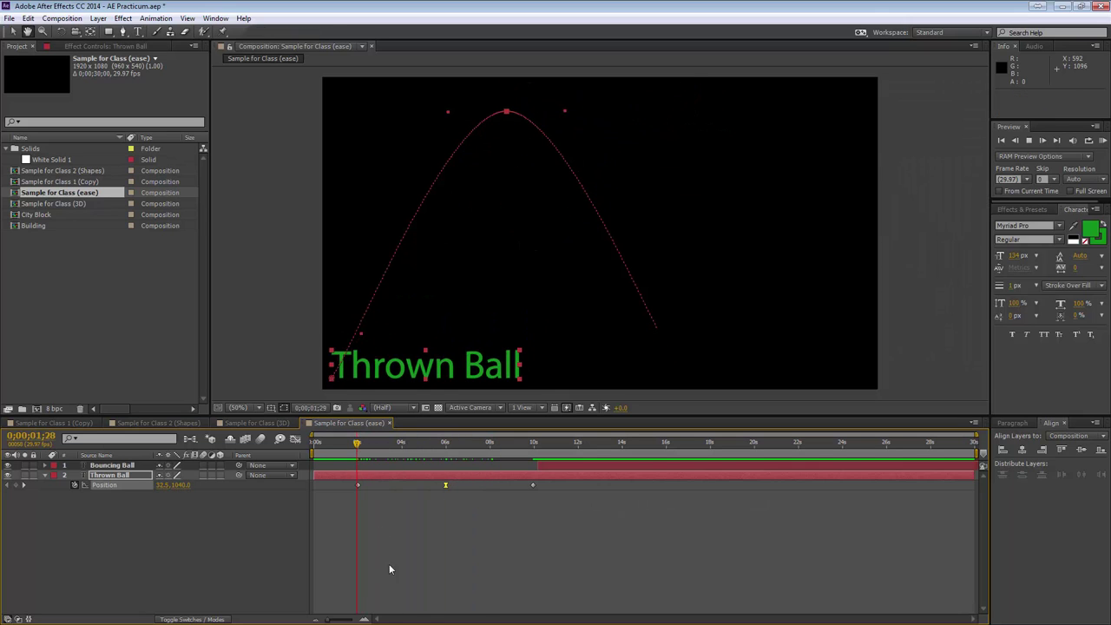
{"action": "key", "text": "KP_0"}
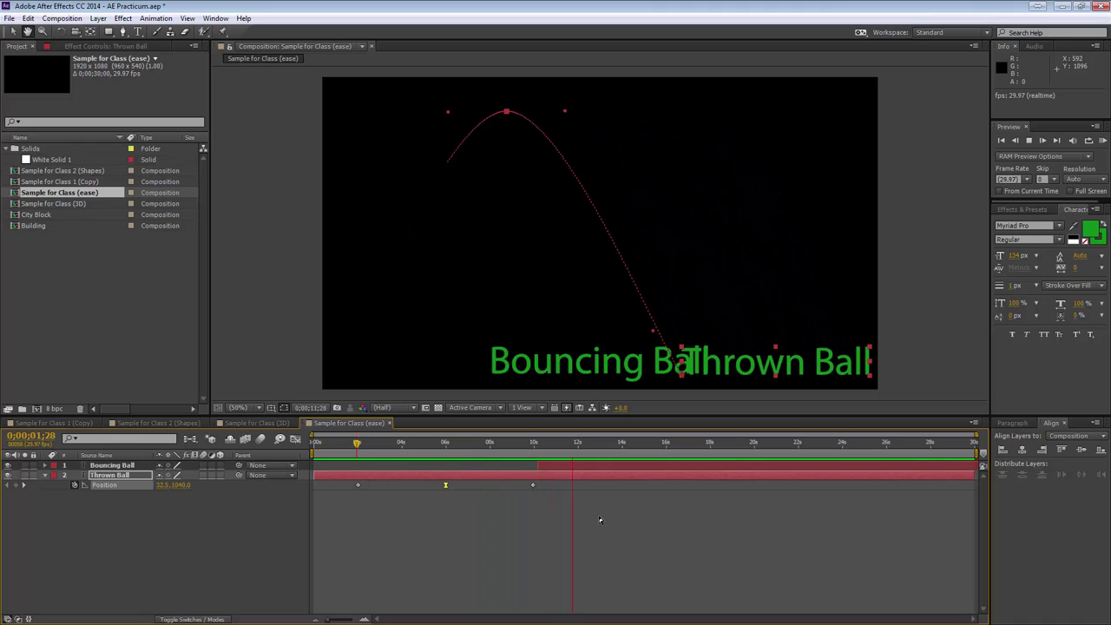
{"action": "key", "text": "ctrl+t"}
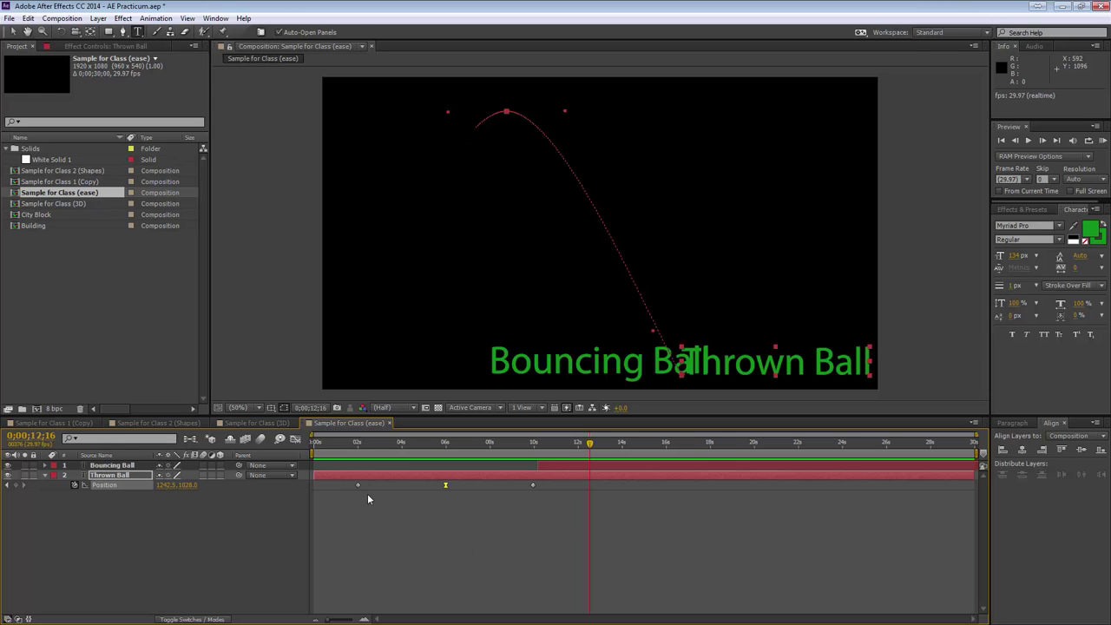
- Retime the Thrown Ball's first Position keyframe to 0;00;03;29 and its last to 0;00;08;01, and preview the shortened throw
{"action": "left_click_drag", "start_coordinate": [593, 444], "coordinate": [501, 453]}
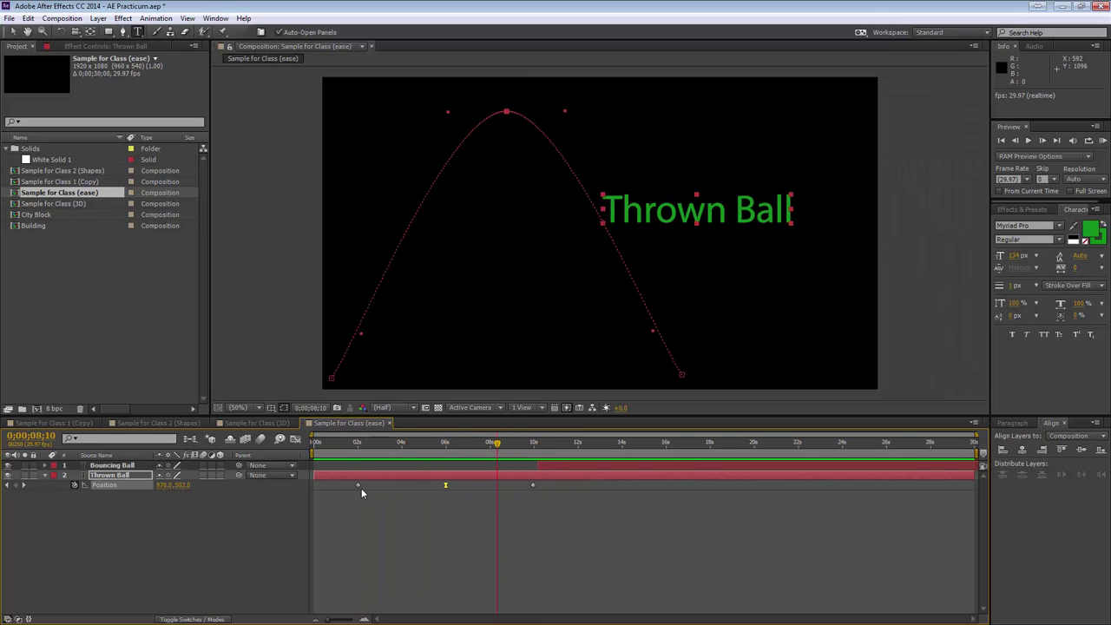
{"action": "left_click_drag", "start_coordinate": [357, 484], "coordinate": [400, 484]}
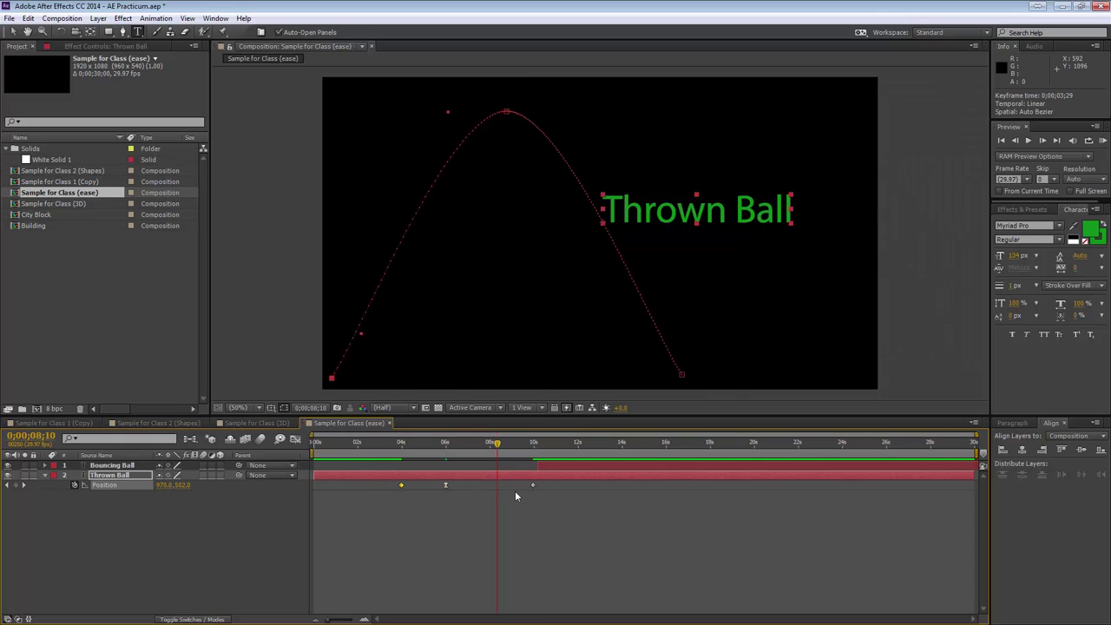
{"action": "left_click_drag", "start_coordinate": [532, 485], "coordinate": [491, 487]}
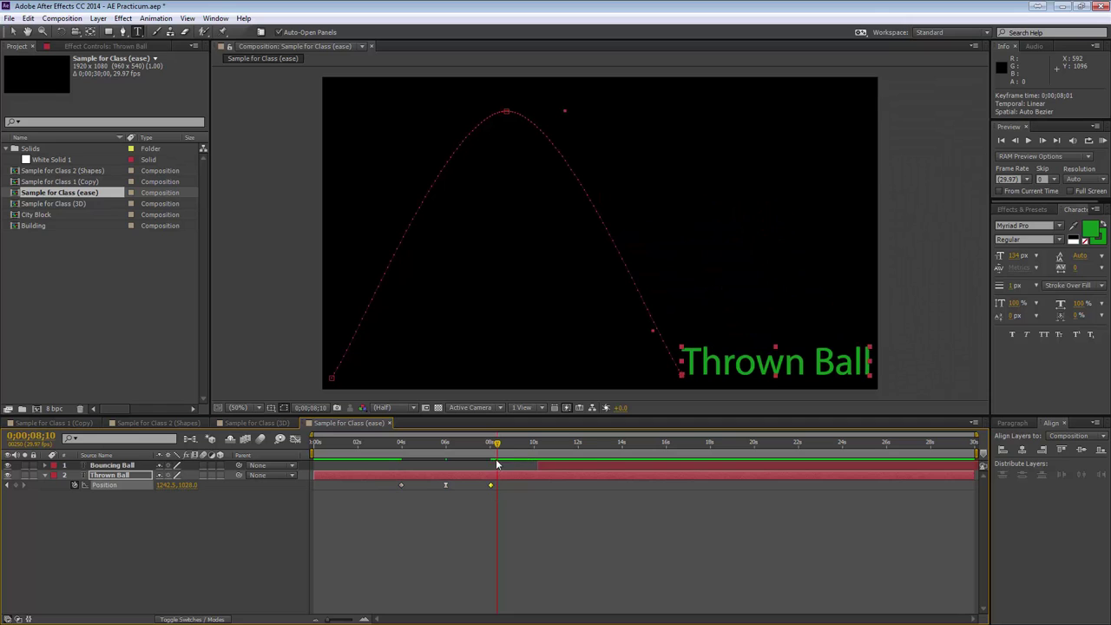
{"action": "left_click_drag", "start_coordinate": [491, 444], "coordinate": [436, 444]}
{"action": "key", "text": "space"}
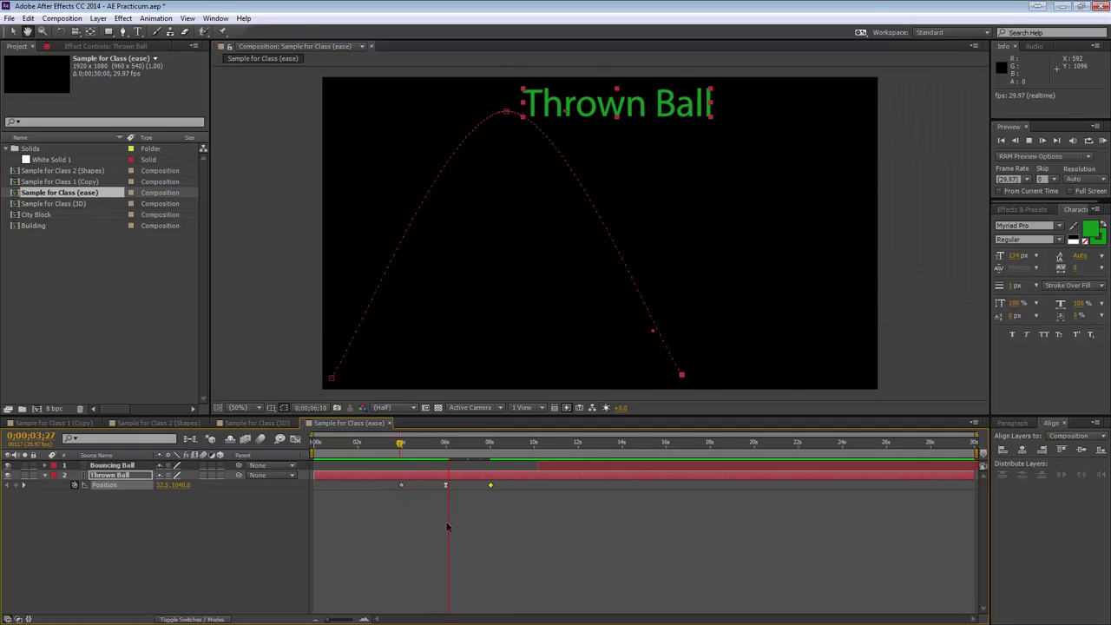
{"action": "key", "text": "space"}
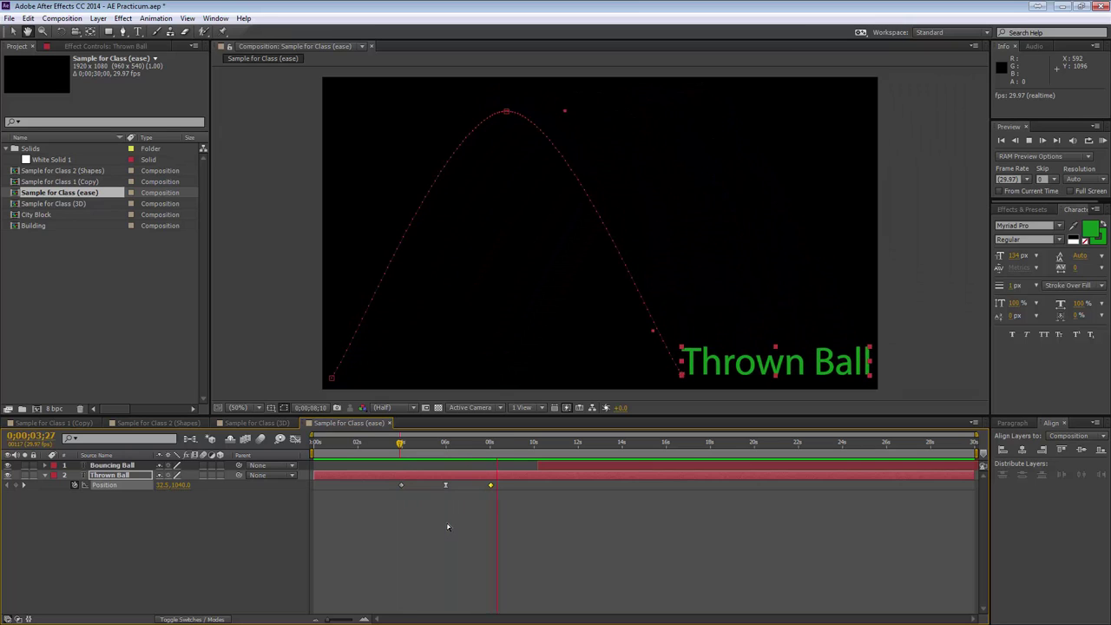
{"action": "key", "text": "ctrl+t"}
- Start the Bouncing Ball layer at 0;00;08;28 and trim the Thrown Ball layer to end at 0;00;08;26
{"action": "left_click_drag", "start_coordinate": [558, 465], "coordinate": [639, 459]}
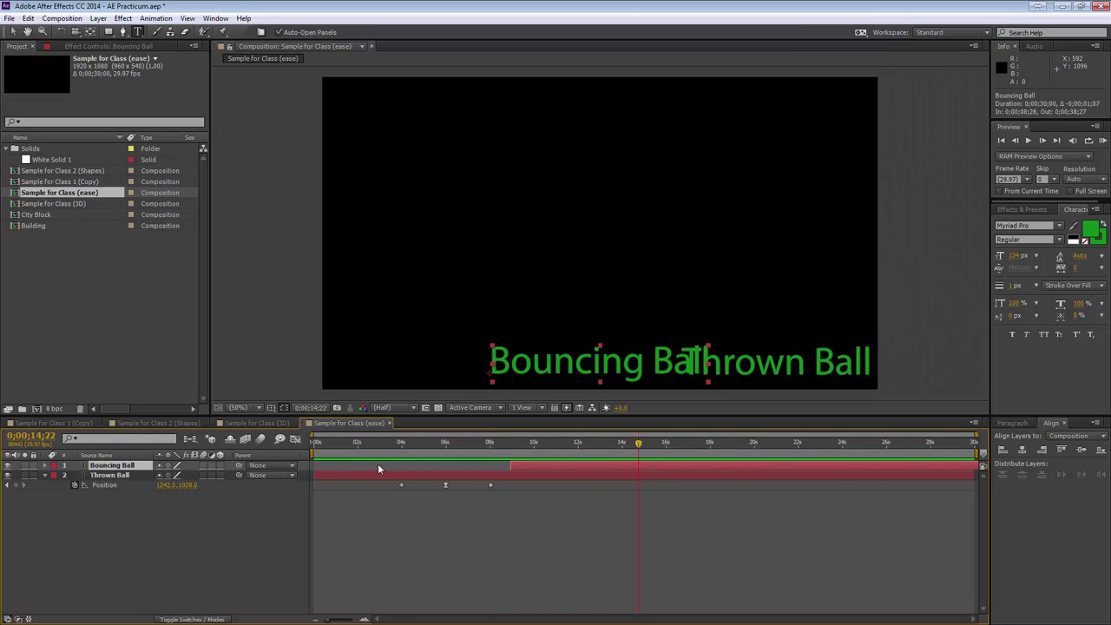
{"action": "left_click_drag", "start_coordinate": [972, 474], "coordinate": [508, 484]}
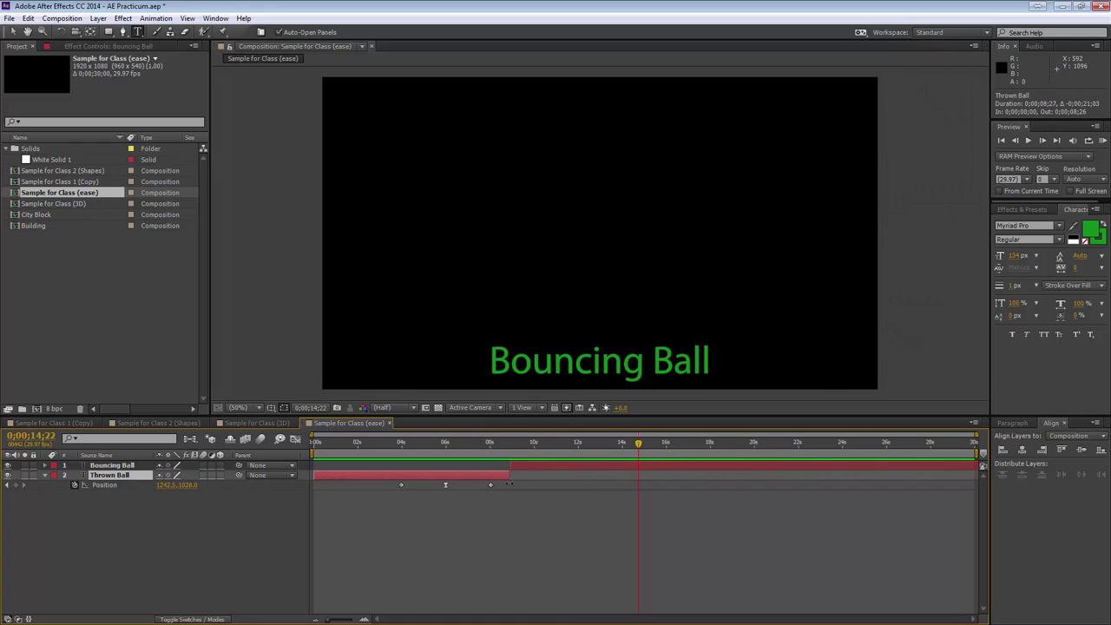
- Keyframe the Bouncing Ball's Position in place at 0;00;13;29, and at 0;00;11;29 in the frame's upper-left corner, at about 9.6, 116
{"action": "left_click_drag", "start_coordinate": [639, 445], "coordinate": [622, 445]}
{"action": "left_click", "coordinate": [101, 484]}
{"action": "left_click", "coordinate": [106, 465]}
{"action": "key", "text": "p"}
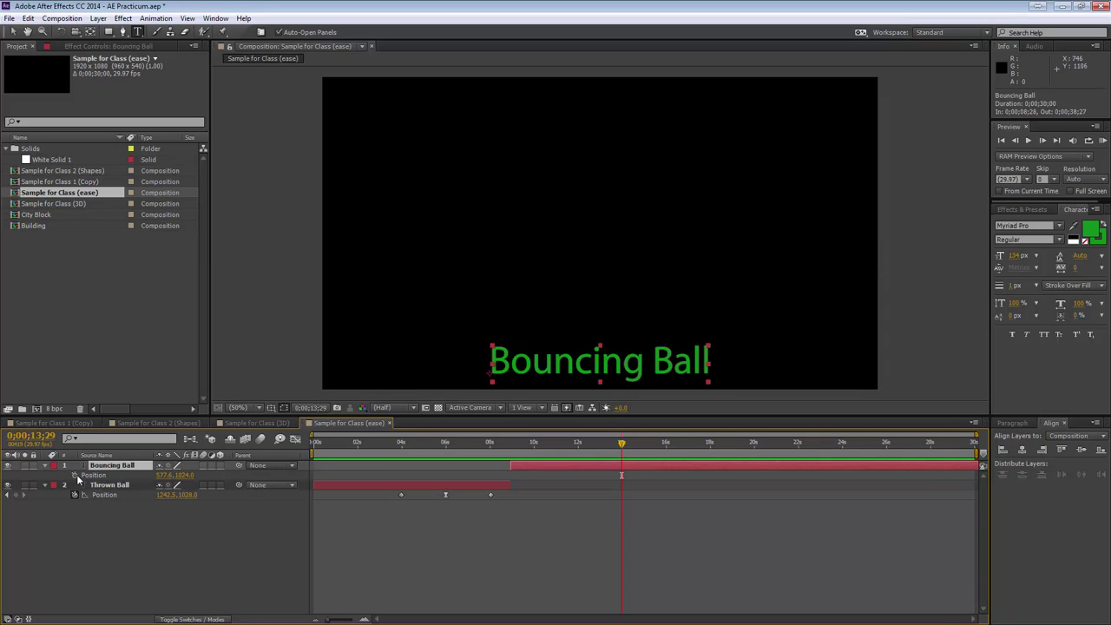
{"action": "left_click", "coordinate": [75, 476]}
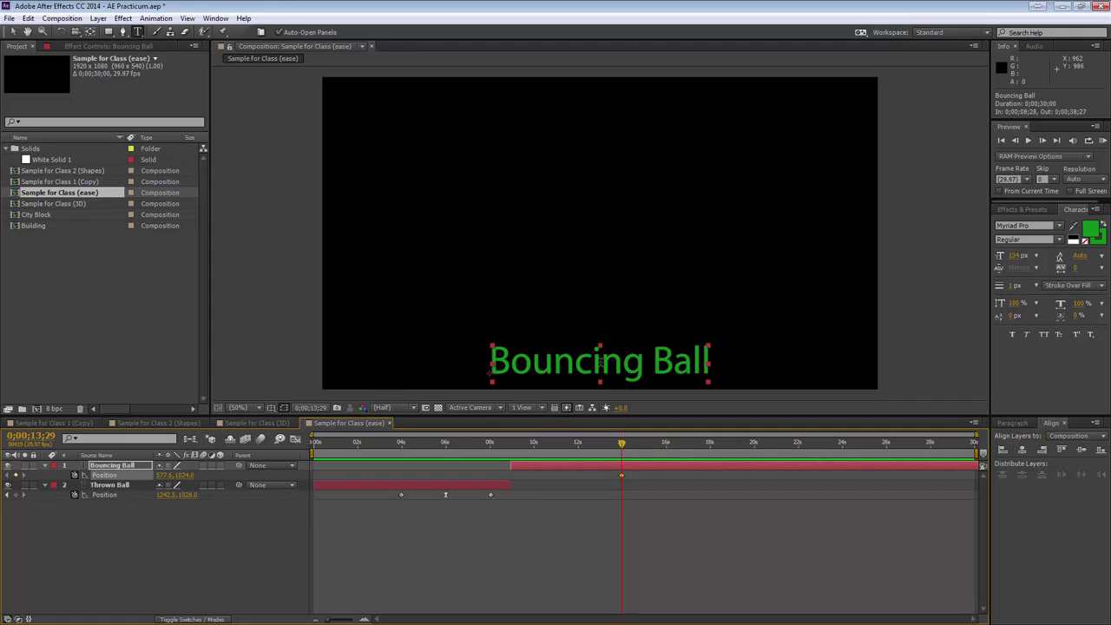
{"action": "left_click_drag", "start_coordinate": [621, 450], "coordinate": [577, 454]}
{"action": "left_click_drag", "start_coordinate": [599, 366], "coordinate": [434, 103]}
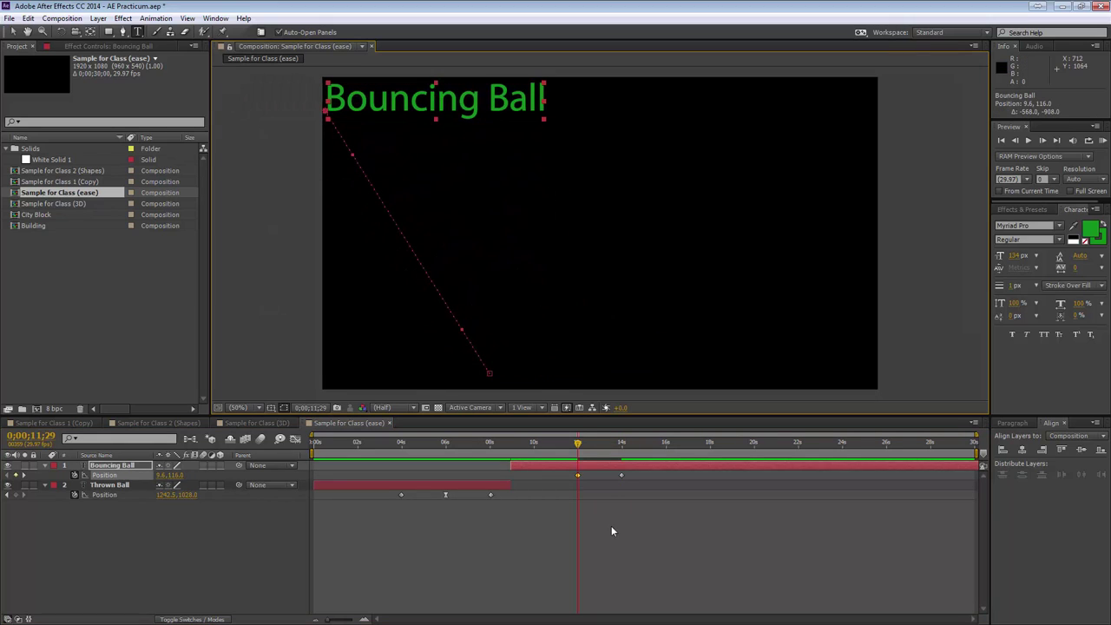
- Keyframe the Bouncing Ball text at 0;00;16;01 in the frame's upper-right corner, at about 1137.6, 132, and preview the bounce
{"action": "left_click_drag", "start_coordinate": [579, 443], "coordinate": [666, 443]}
{"action": "left_click_drag", "start_coordinate": [621, 372], "coordinate": [782, 109]}
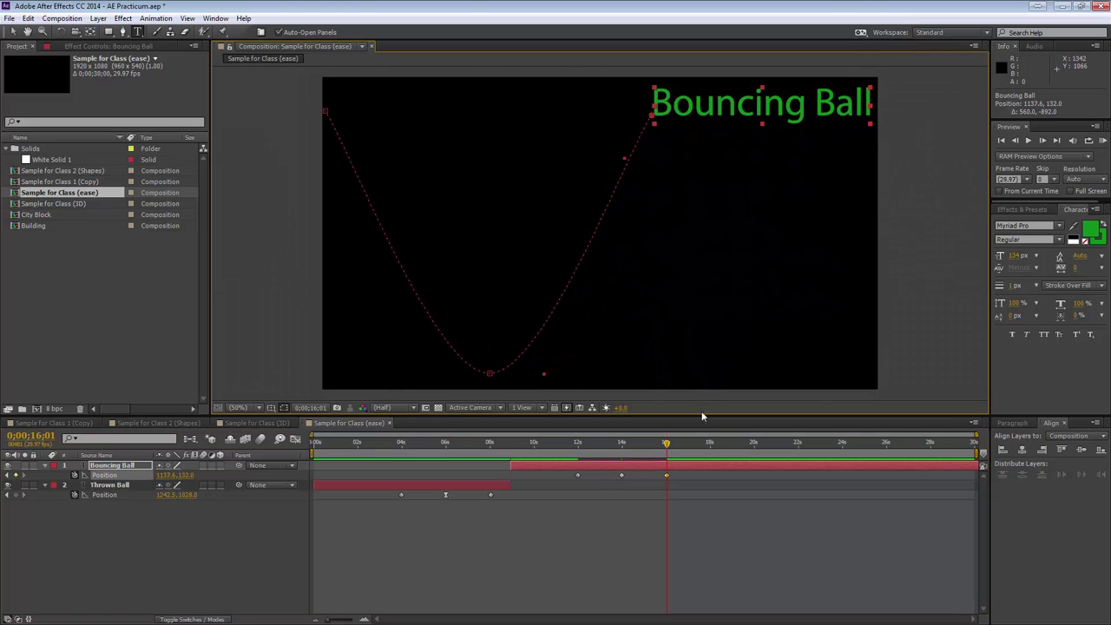
{"action": "left_click", "coordinate": [575, 445]}
{"action": "key", "text": "space"}
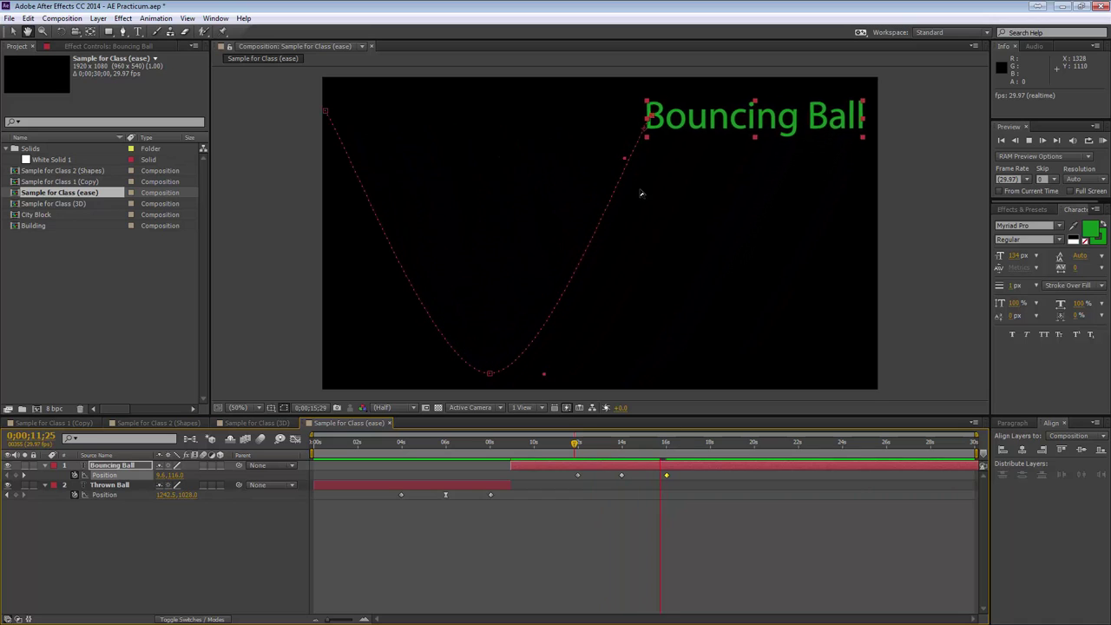
{"action": "key", "text": "ctrl+t"}
{"action": "left_click", "coordinate": [676, 452]}
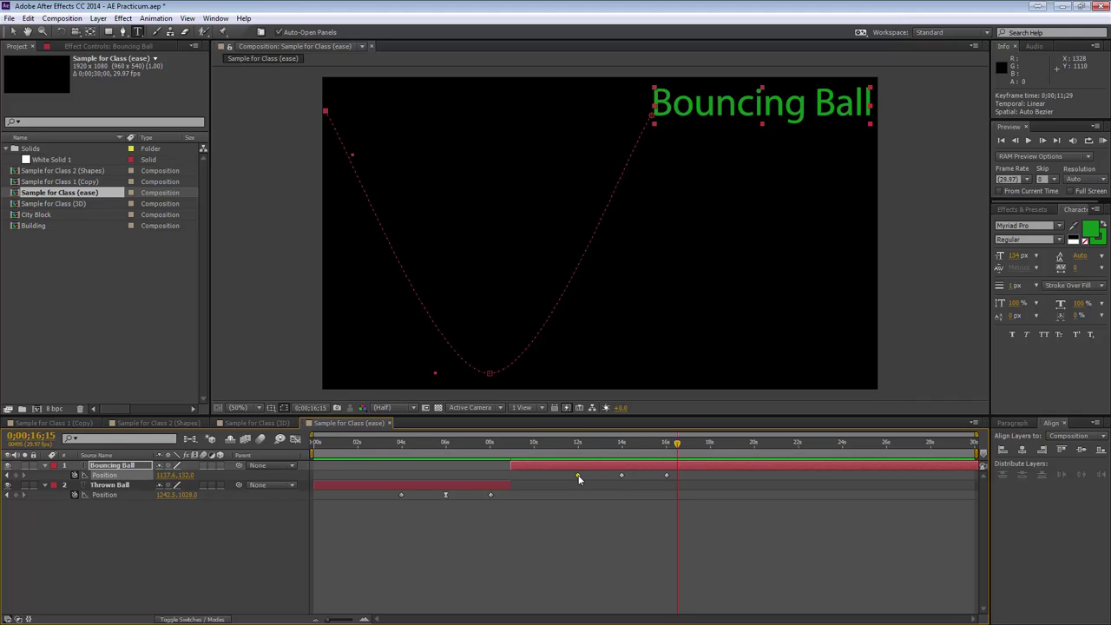
- Apply Easy Ease Out to the Bouncing Ball layer's first Position keyframe at 0;00;11;29
{"action": "left_click", "coordinate": [578, 475]}
{"action": "right_click", "coordinate": [576, 476]}
{"action": "mouse_move", "coordinate": [599, 470]}
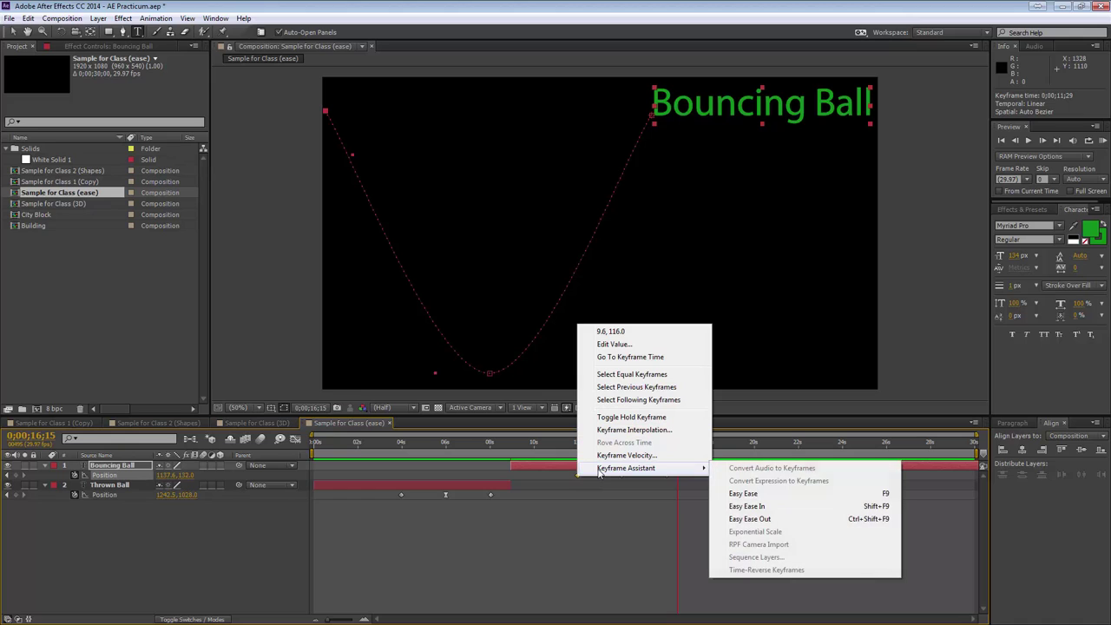
{"action": "left_click", "coordinate": [760, 520]}
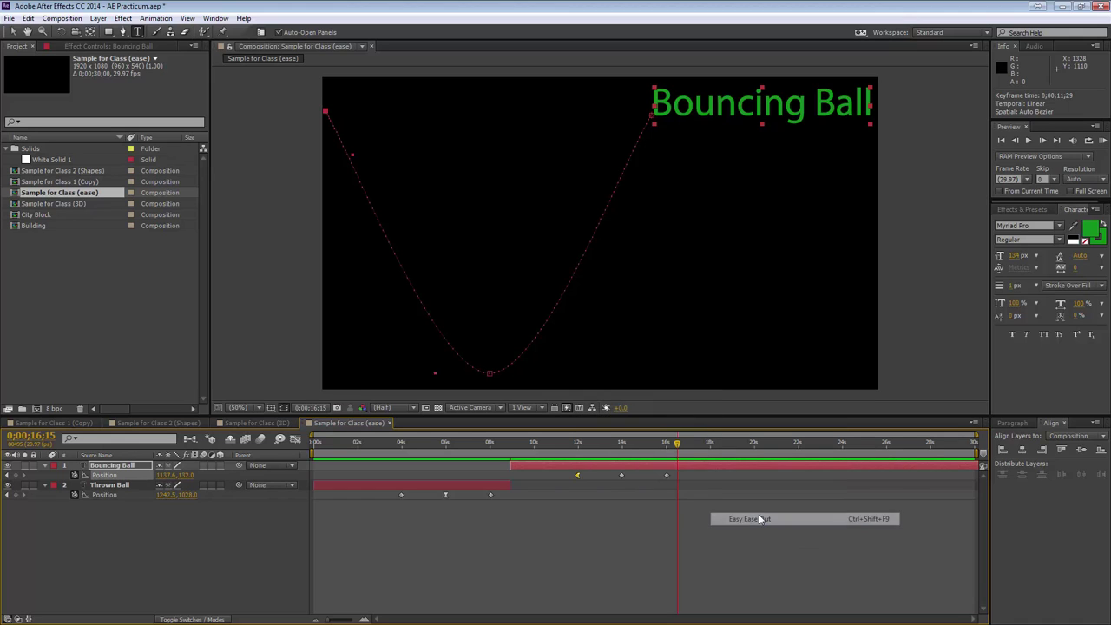
- Apply Easy Ease In to the Bouncing Ball layer's last Position keyframe at 0;00;16;01 and preview the eased bounce
{"action": "right_click", "coordinate": [667, 476]}
{"action": "mouse_move", "coordinate": [690, 469]}
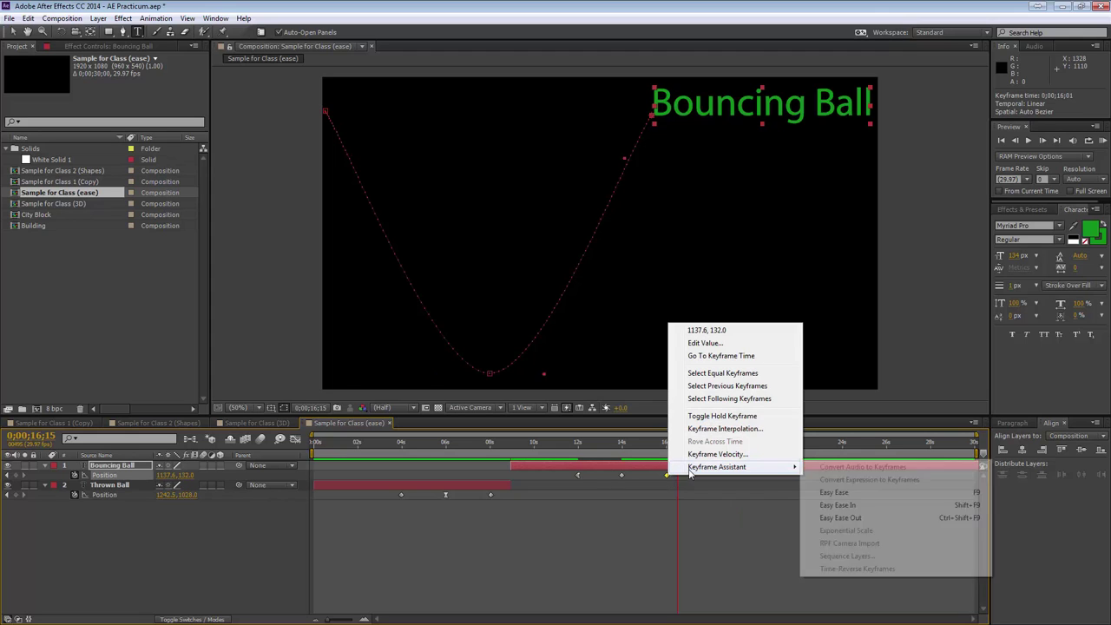
{"action": "left_click", "coordinate": [846, 506]}
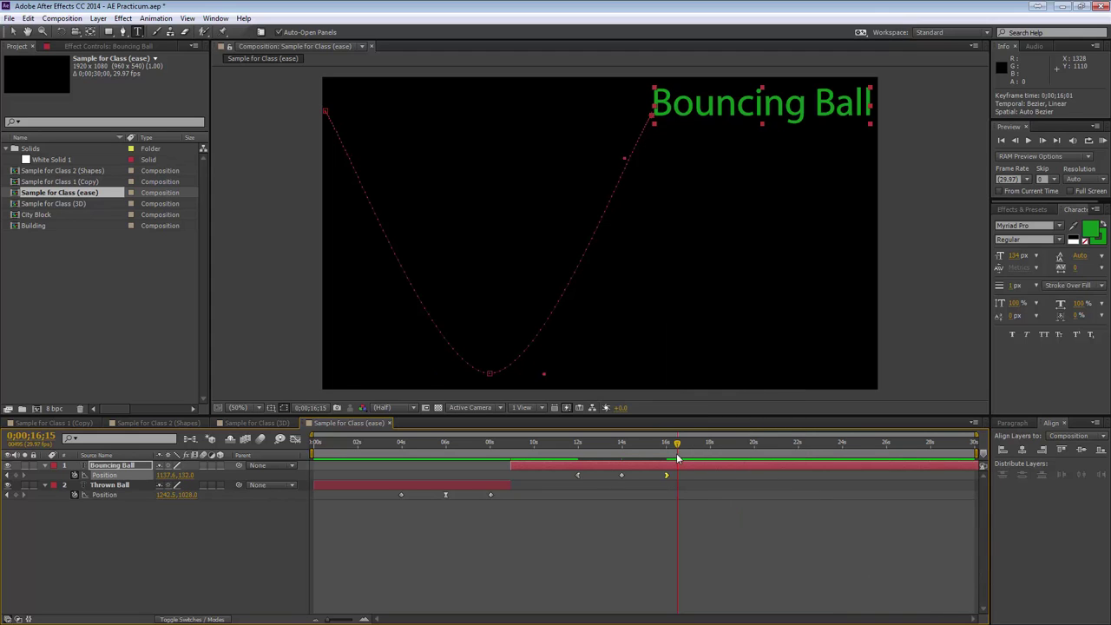
{"action": "left_click_drag", "start_coordinate": [681, 445], "coordinate": [571, 444]}
{"action": "key", "text": "space"}
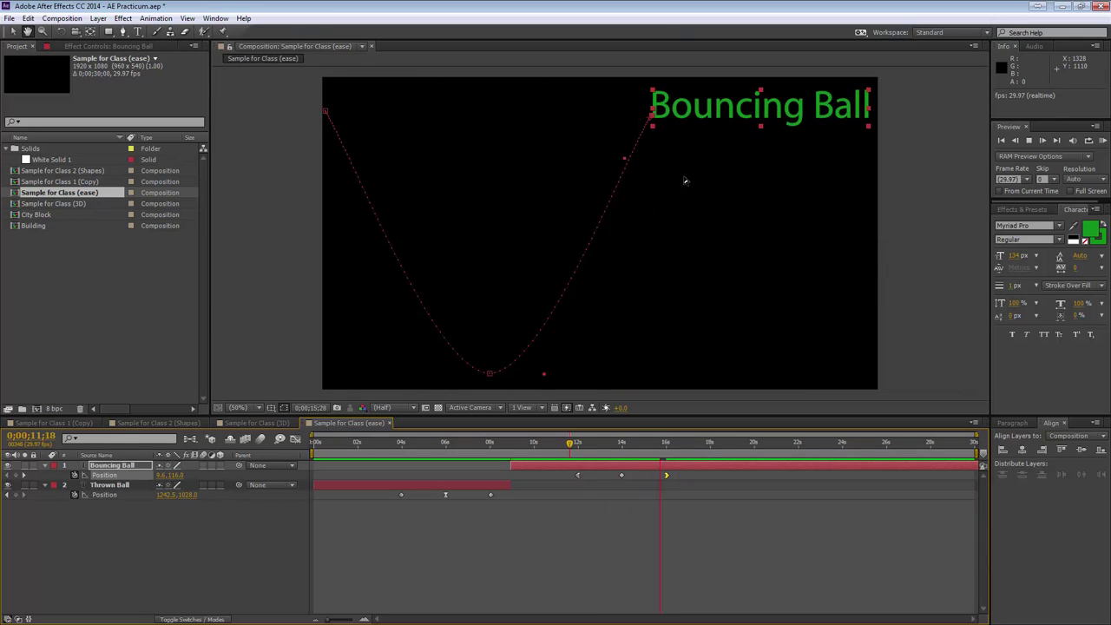
{"action": "key", "text": "ctrl+t"}
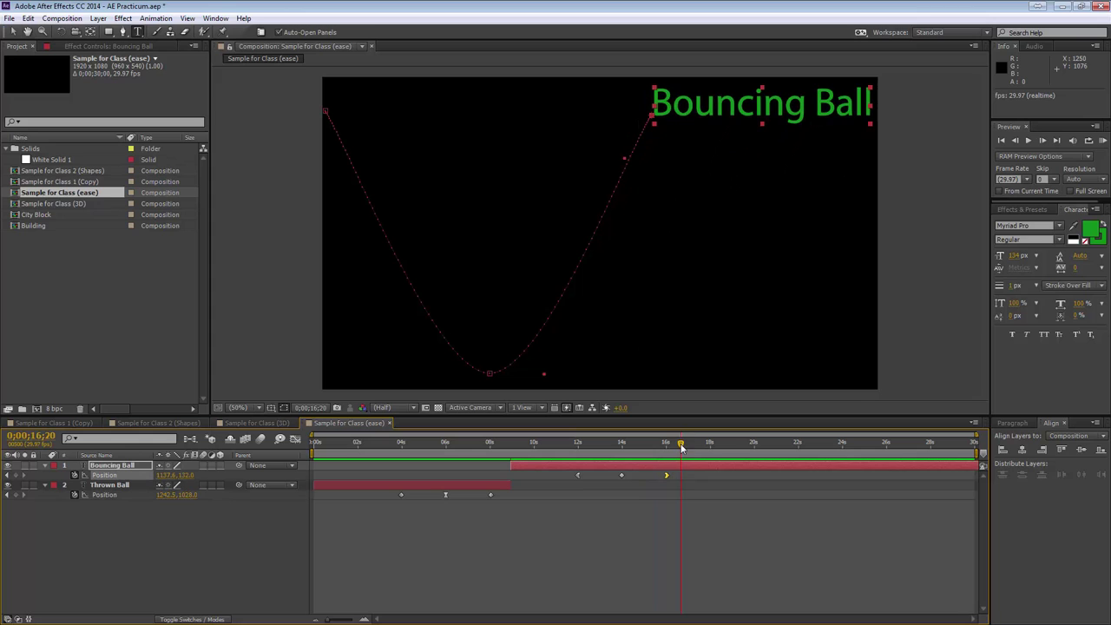
- Add a 100% Scale keyframe to the Bouncing Ball layer at its first Position keyframe, 0;00;11;29
{"action": "left_click_drag", "start_coordinate": [682, 447], "coordinate": [613, 448]}
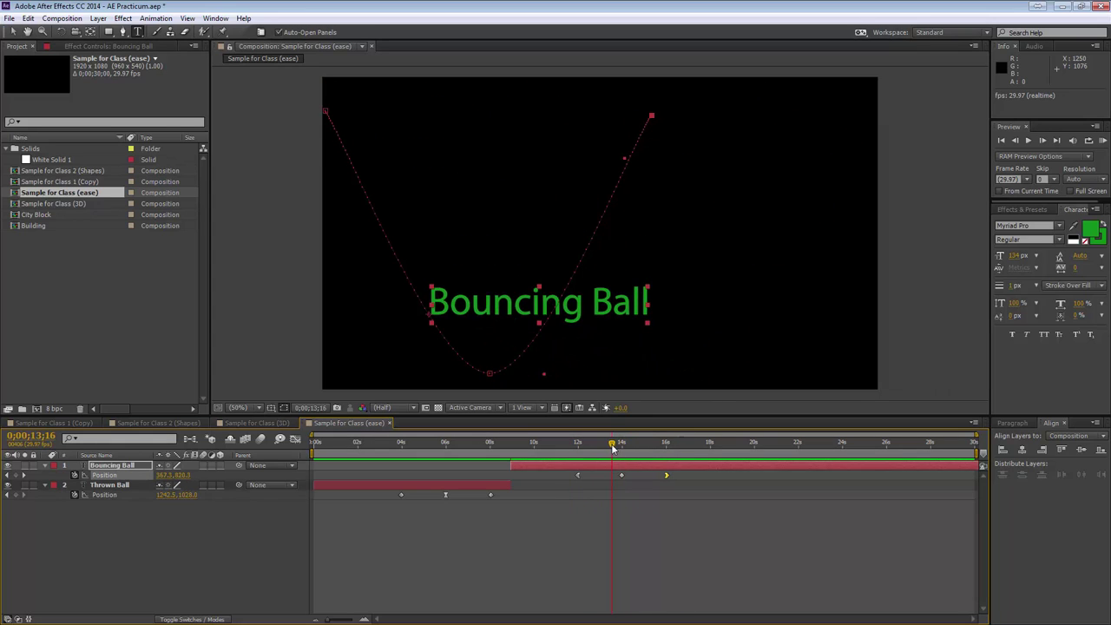
{"action": "left_click", "coordinate": [24, 476]}
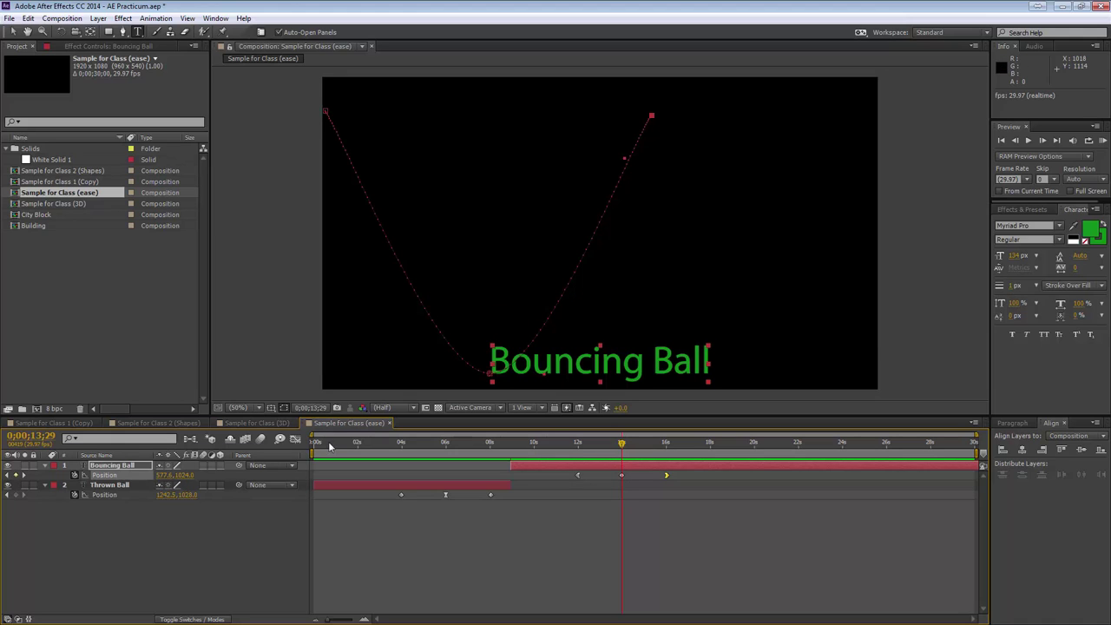
{"action": "left_click", "coordinate": [7, 476]}
{"action": "key", "text": "s"}
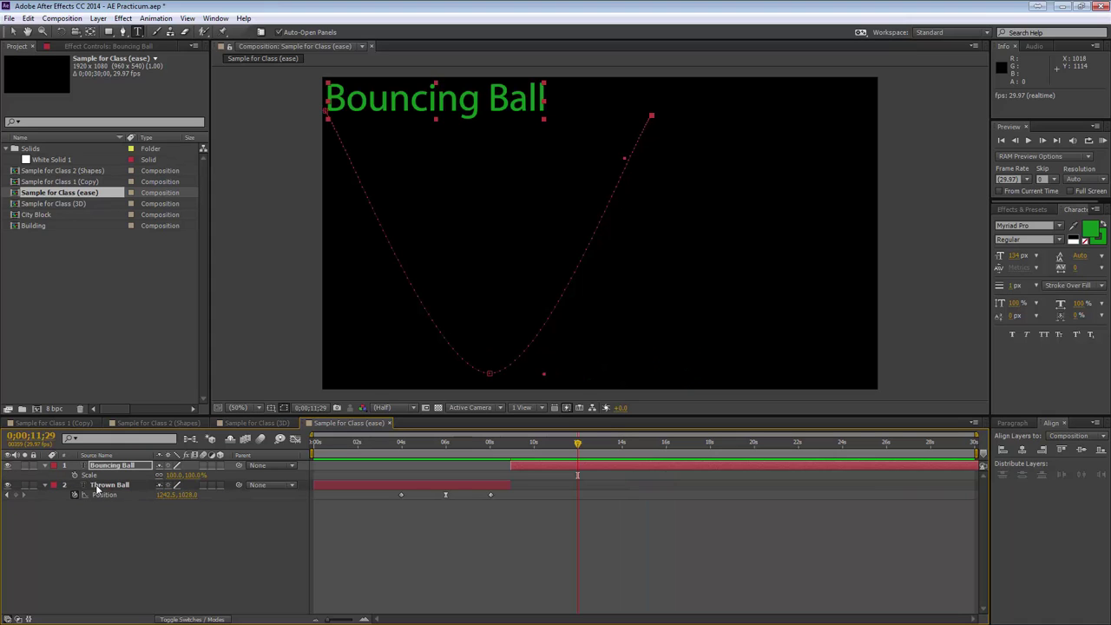
{"action": "left_click", "coordinate": [74, 476]}
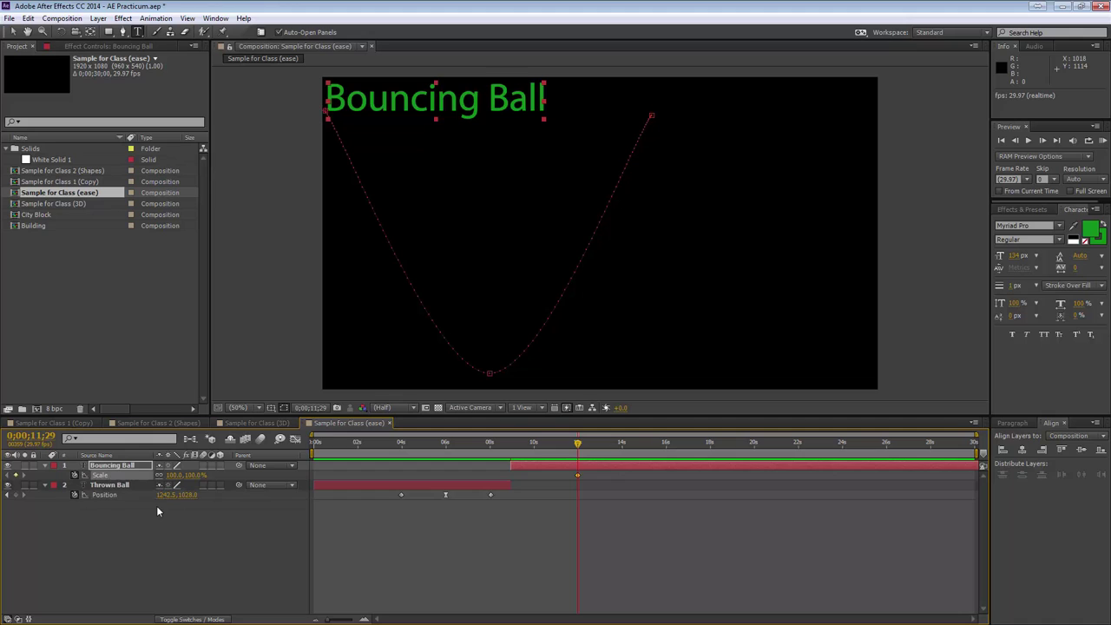
- Show Position alongside Scale on the Bouncing Ball layer, and add a 100% Scale keyframe at the last Position keyframe, 0;00;16;01
{"action": "key", "text": "shift+p"}
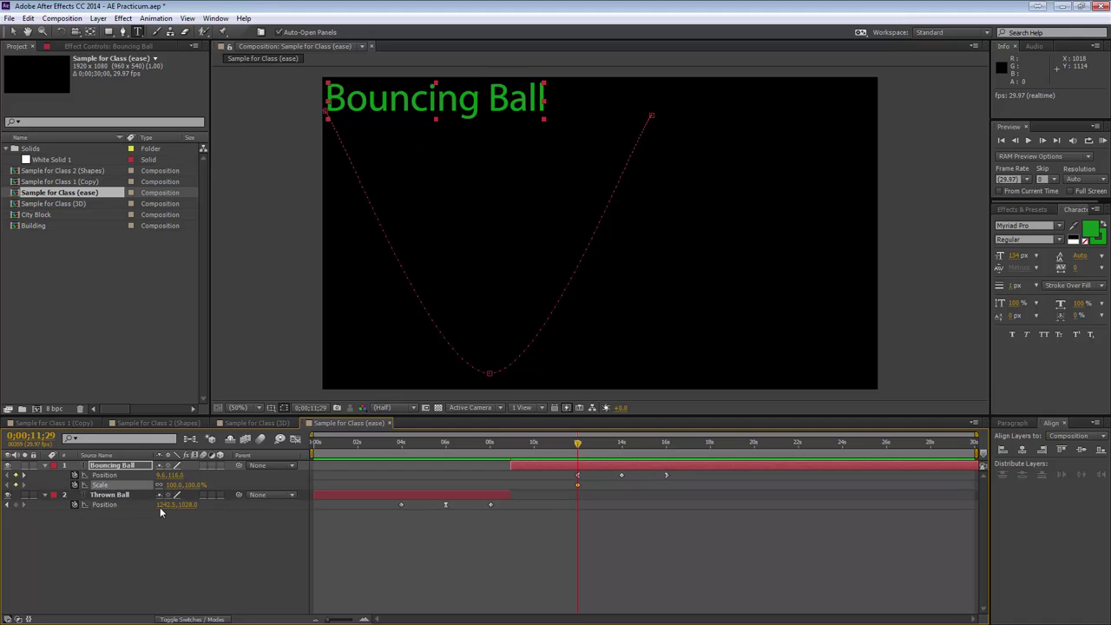
{"action": "left_click", "coordinate": [25, 475]}
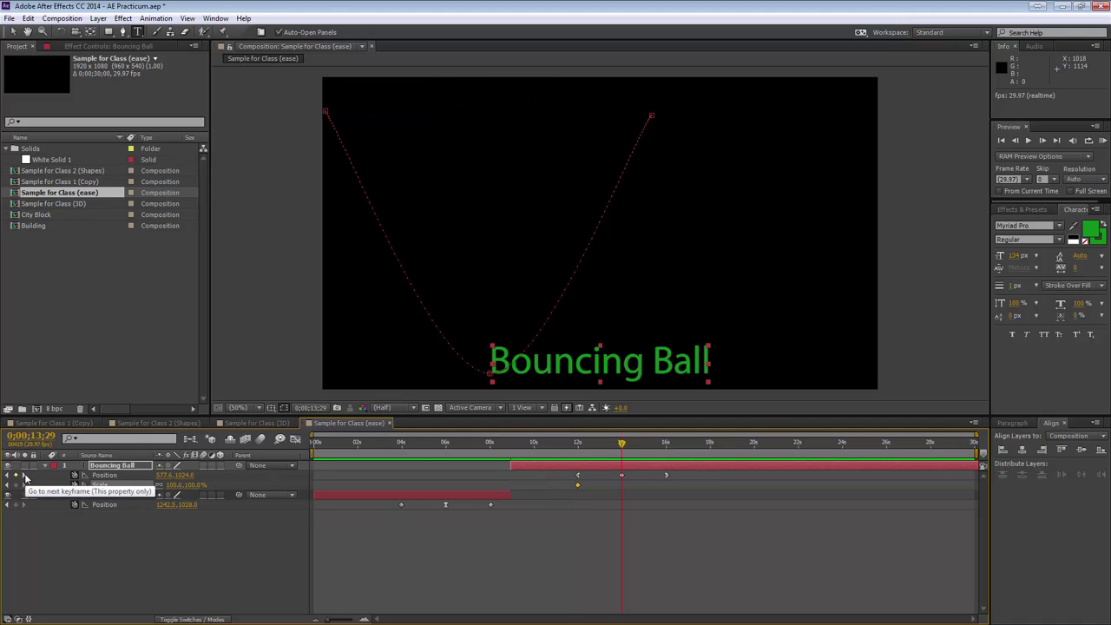
{"action": "left_click", "coordinate": [25, 475]}
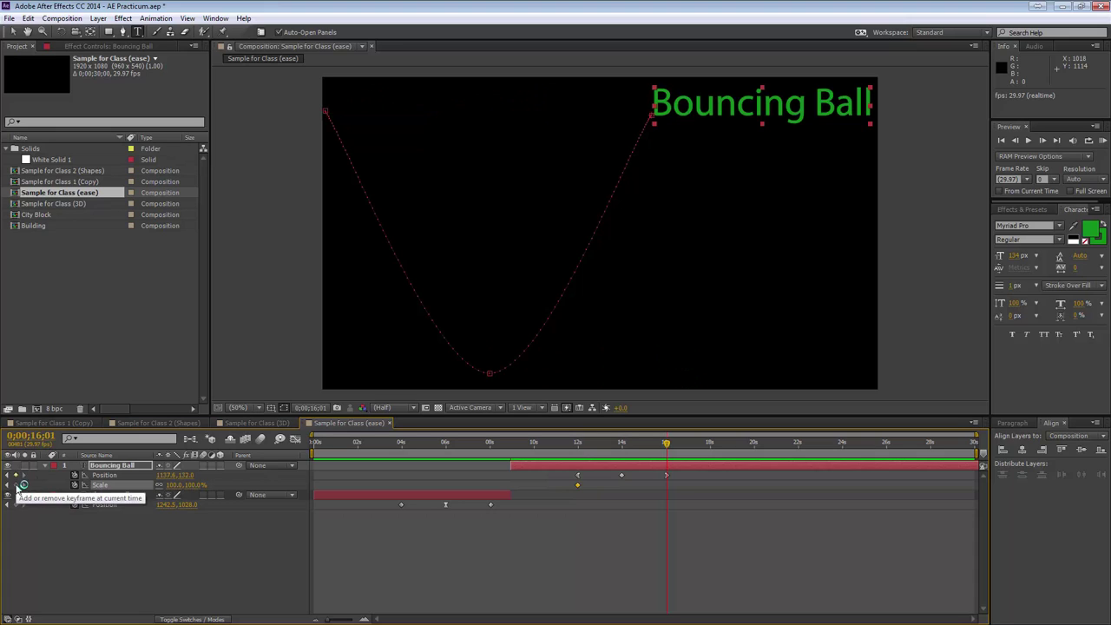
{"action": "left_click", "coordinate": [16, 484]}
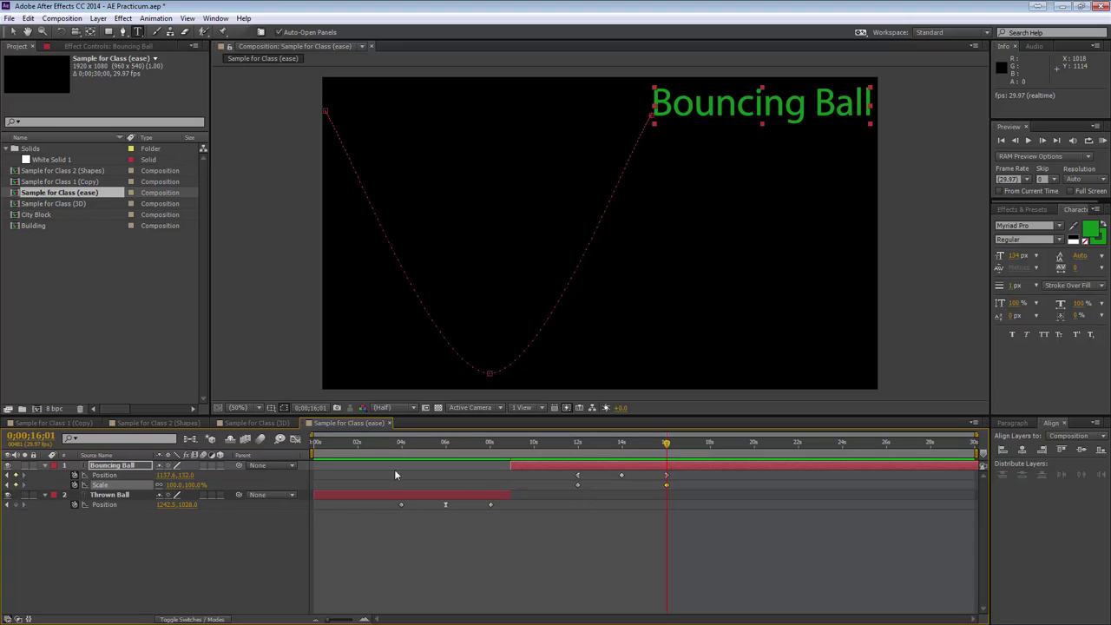
{"action": "left_click", "coordinate": [7, 484]}
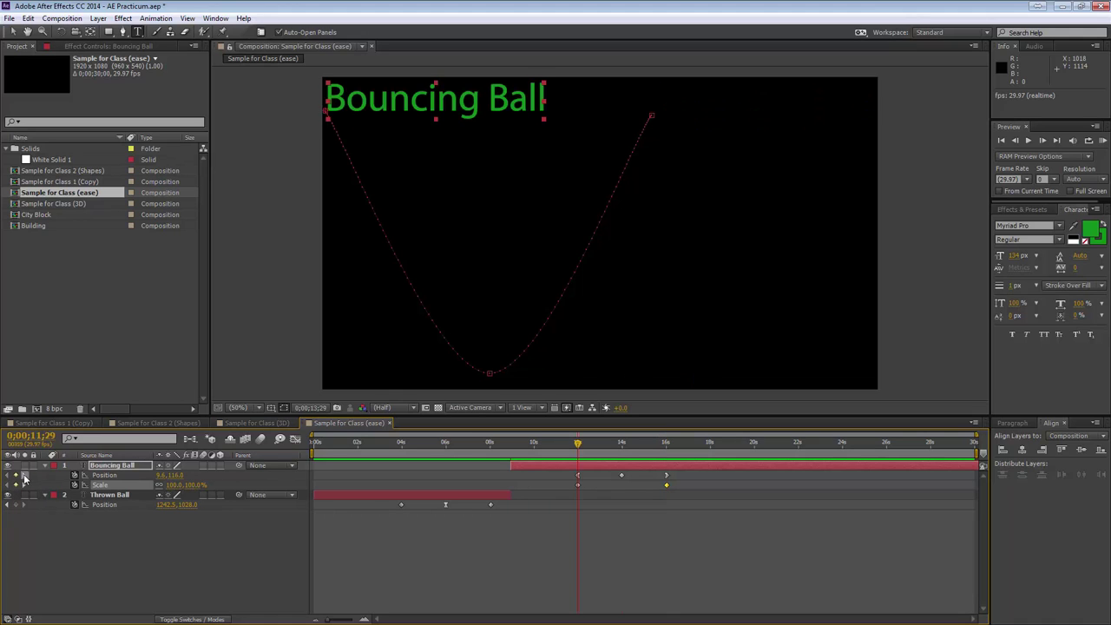
- At the middle Position keyframe, 0;00;13;29, set Bouncing Ball's Scale to 100% width and about 33% height, unlinked, and preview the squash
{"action": "left_click", "coordinate": [24, 475]}
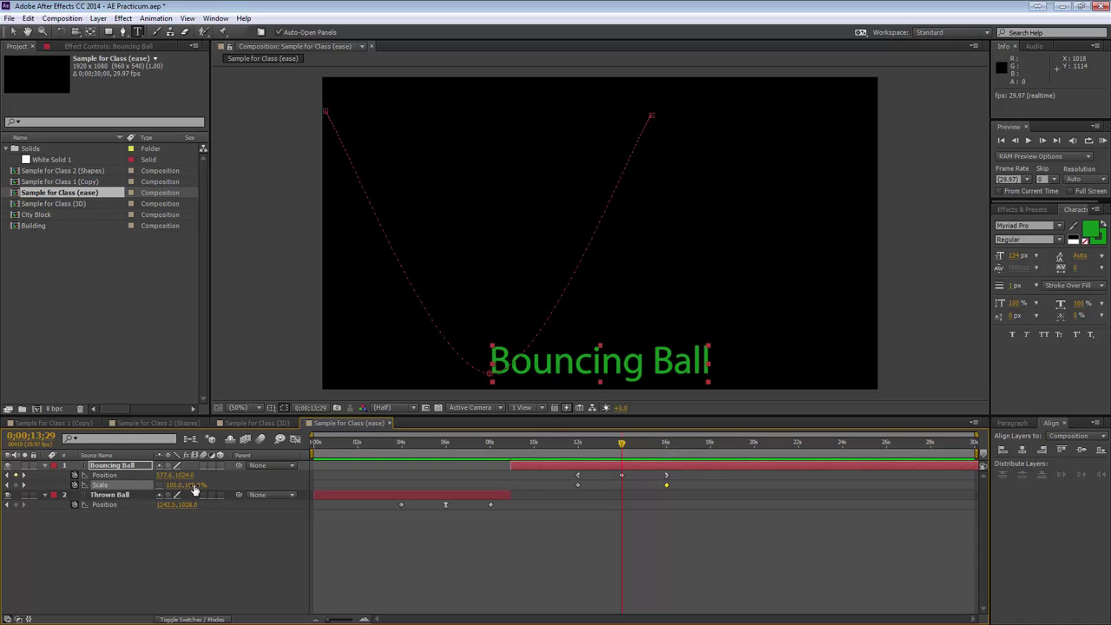
{"action": "mouse_move", "coordinate": [198, 486]}
{"action": "left_mouse_down"}
{"action": "mouse_move", "coordinate": [237, 479]}
{"action": "mouse_move", "coordinate": [197, 482]}
{"action": "left_mouse_up"}
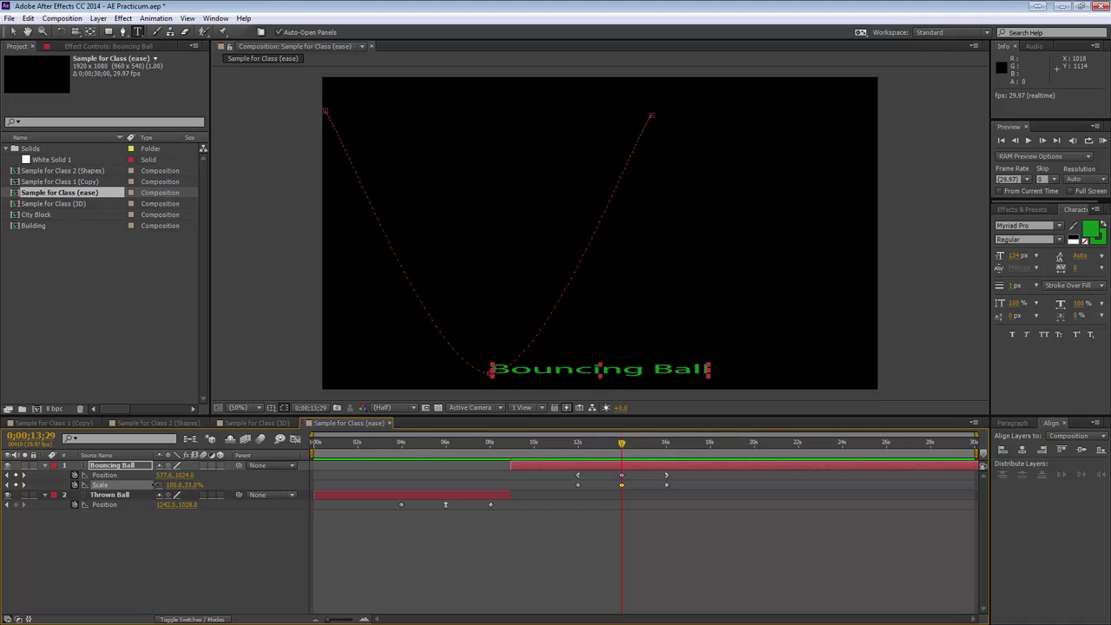
{"action": "left_click_drag", "start_coordinate": [621, 450], "coordinate": [576, 447]}
{"action": "key", "text": "space"}
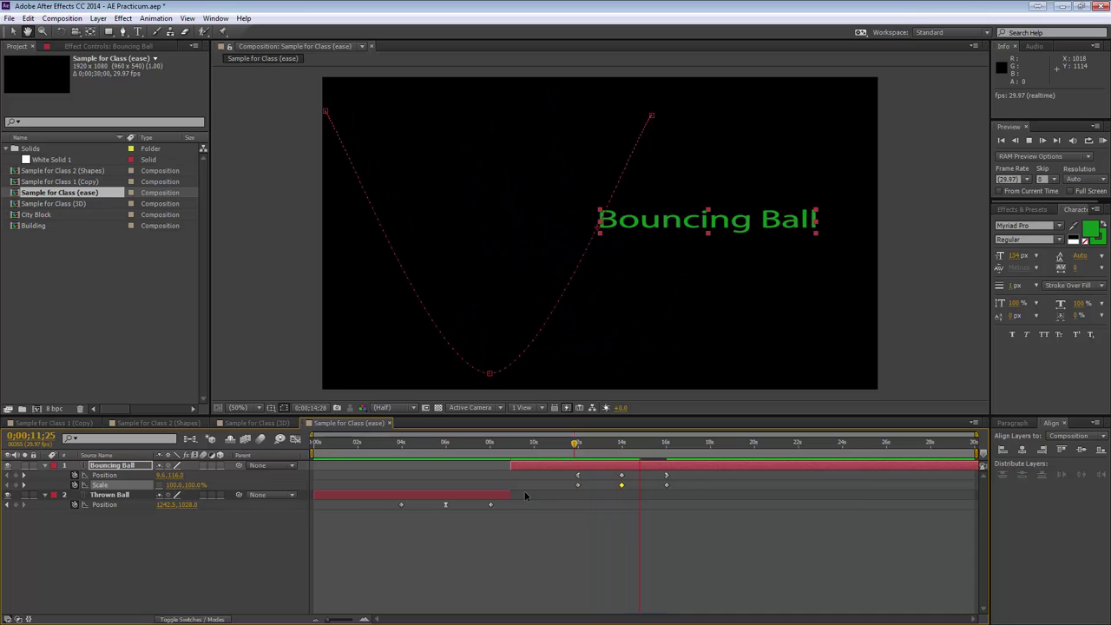
{"action": "key", "text": "ctrl+t"}
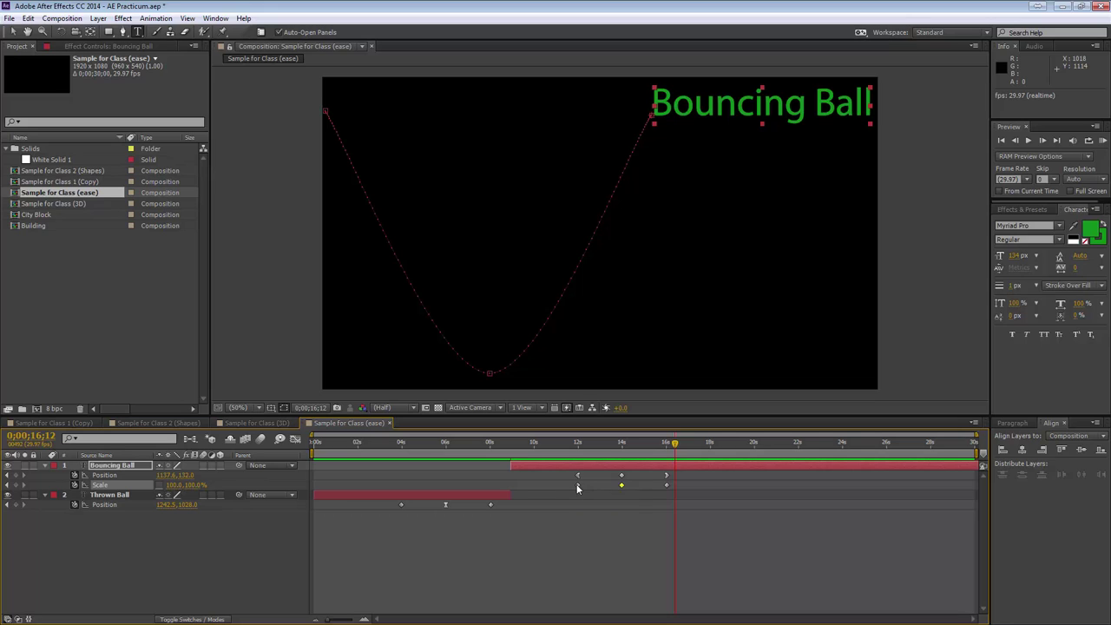
- Move Bouncing Ball's first Scale keyframe to 0;00;13;22 and its last one just after the middle keyframe, and preview the quicker squash
{"action": "left_click_drag", "start_coordinate": [578, 486], "coordinate": [613, 488]}
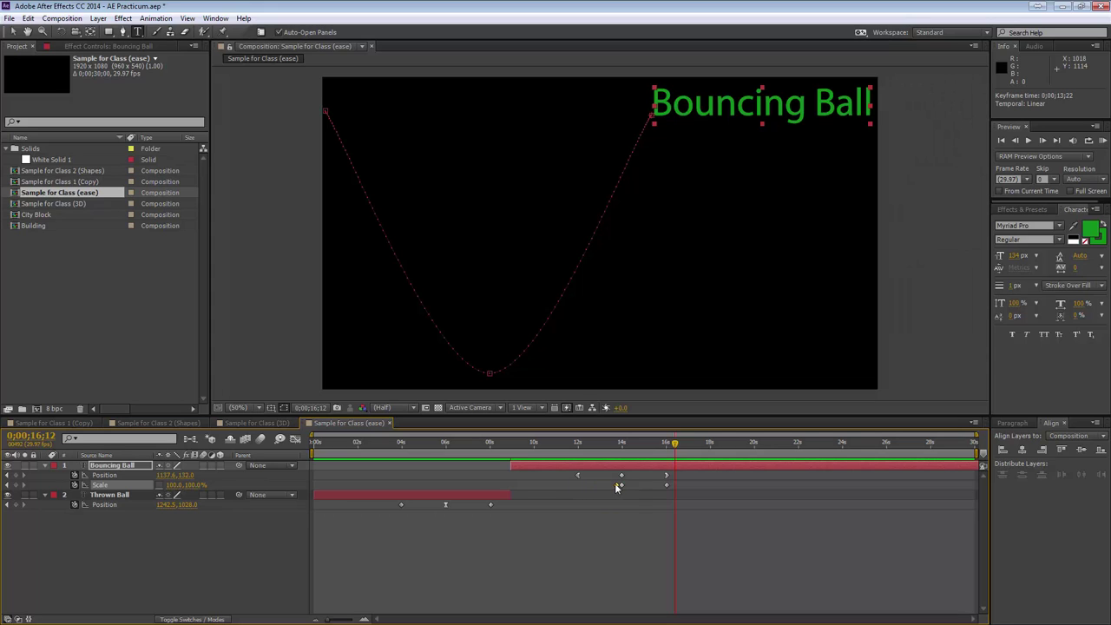
{"action": "left_click_drag", "start_coordinate": [640, 489], "coordinate": [628, 491]}
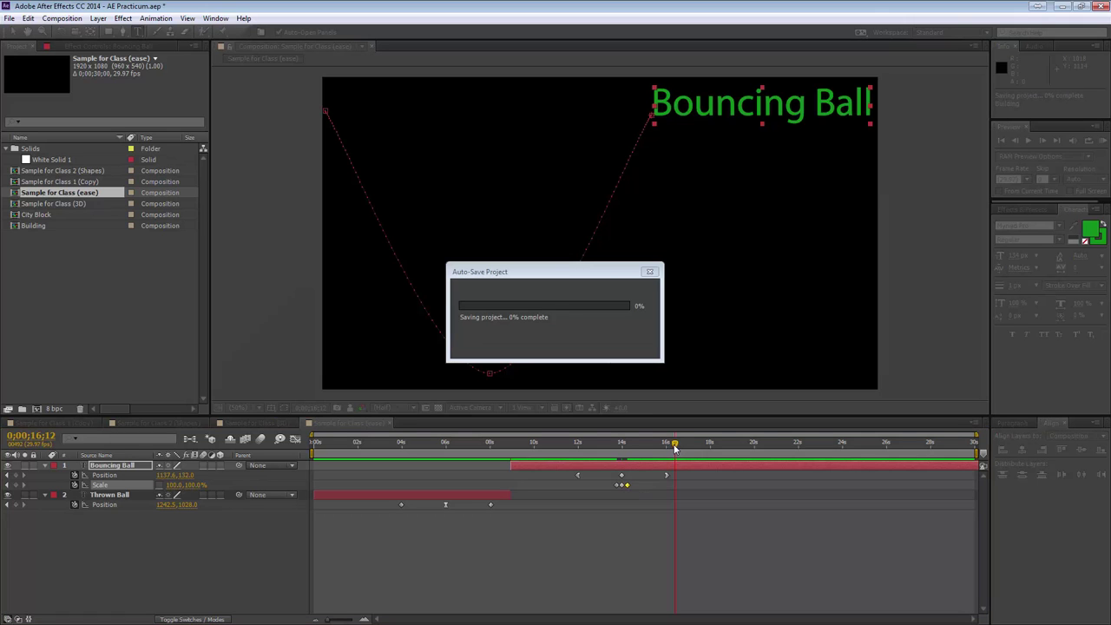
{"action": "left_click", "coordinate": [564, 444]}
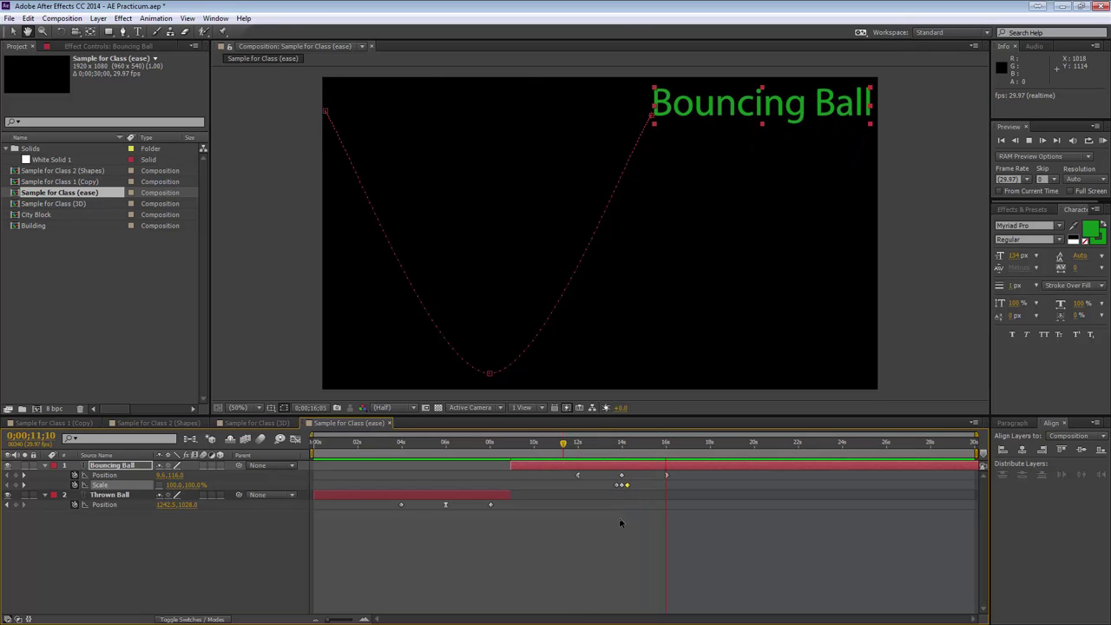
{"action": "key", "text": "ctrl+t"}
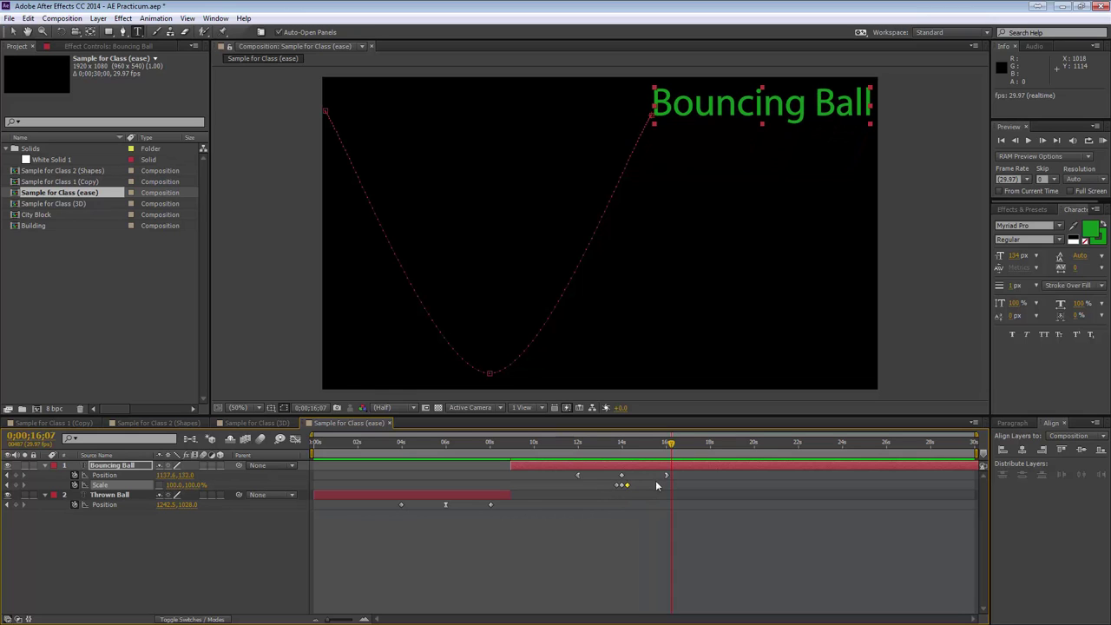
- Shift Bouncing Ball's last Scale keyframe slightly earlier, to 0;00;14;05, and return the playhead to before the bounce
{"action": "left_click_drag", "start_coordinate": [671, 445], "coordinate": [612, 454]}
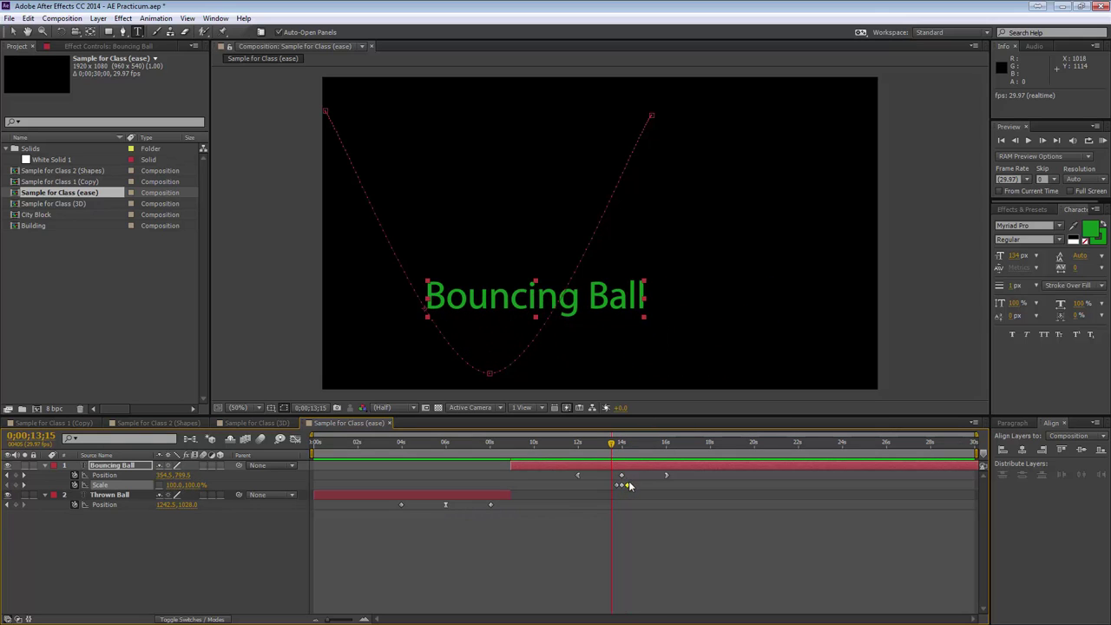
{"action": "left_click", "coordinate": [627, 487]}
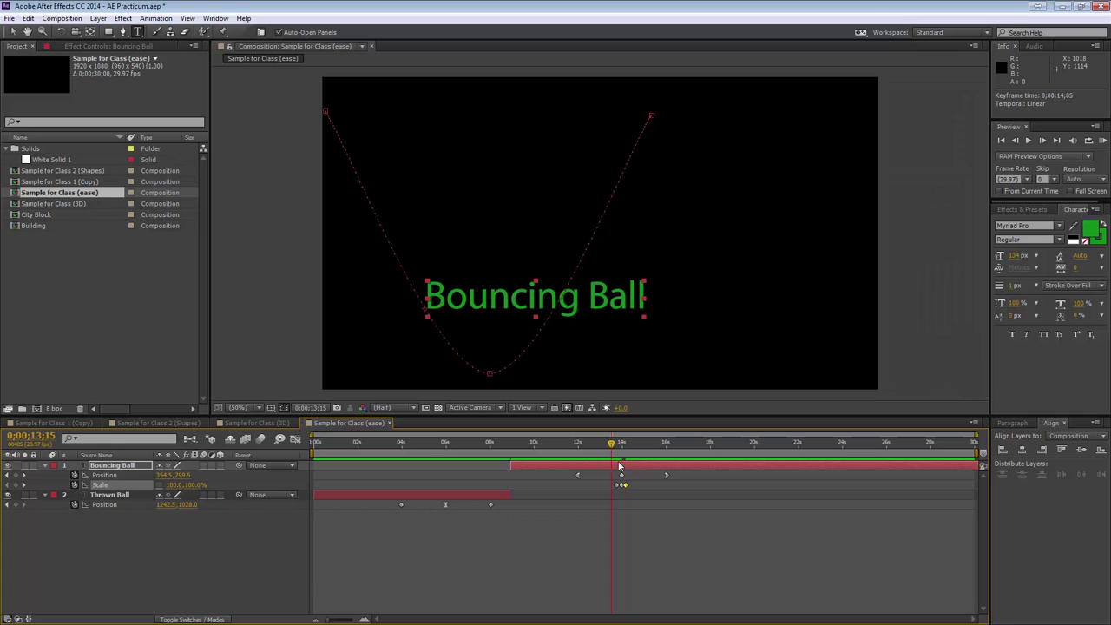
{"action": "left_click_drag", "start_coordinate": [613, 444], "coordinate": [565, 446]}
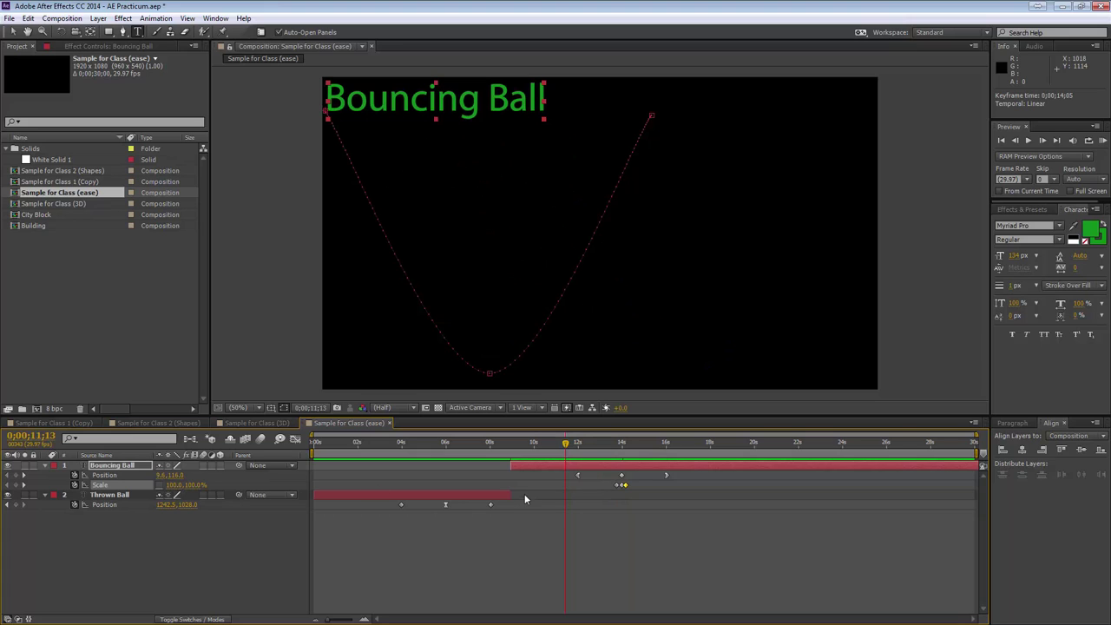
- Trim Bouncing Ball to start at 0;00;11;23, and trim Thrown Ball to run from 0;00;03;23 to 0;00;08;09
{"action": "left_click_drag", "start_coordinate": [511, 466], "coordinate": [573, 466]}
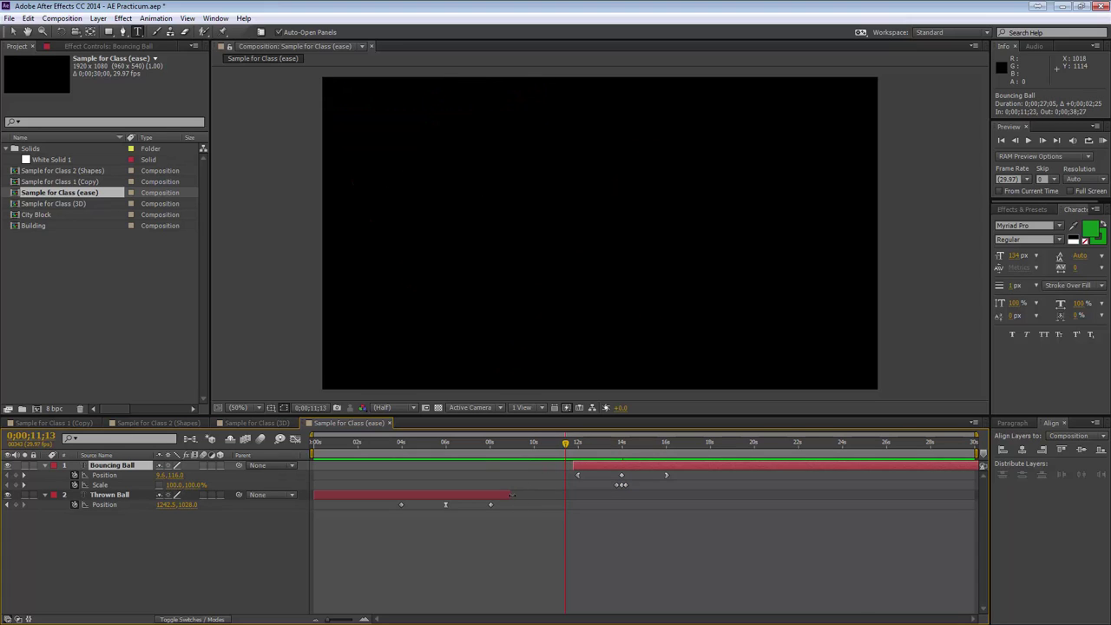
{"action": "left_click_drag", "start_coordinate": [512, 496], "coordinate": [499, 496]}
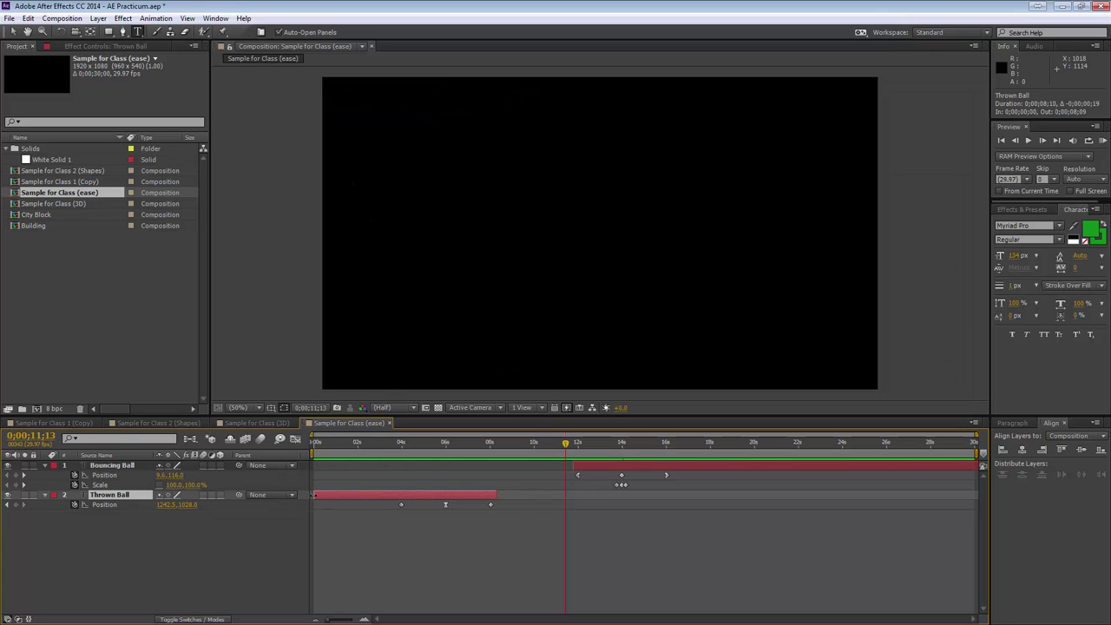
{"action": "left_click_drag", "start_coordinate": [316, 496], "coordinate": [397, 495]}
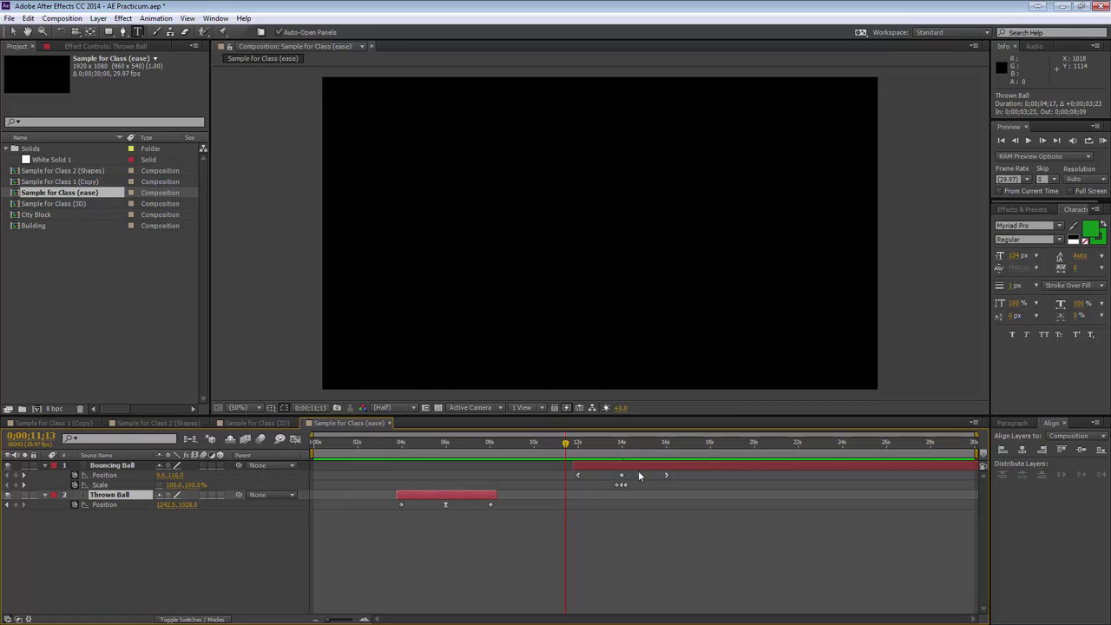
- Slide the trimmed Bouncing Ball layer earlier to start right where Thrown Ball ends, and preview both animations in sequence
{"action": "left_click_drag", "start_coordinate": [660, 475], "coordinate": [398, 443]}
{"action": "key", "text": "space"}
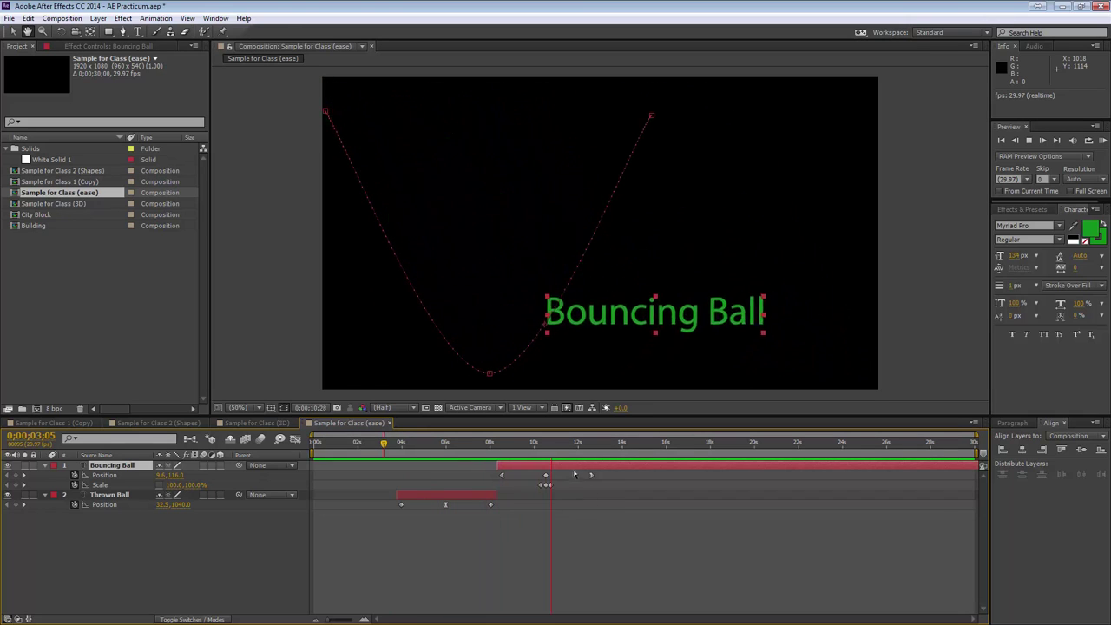
{"action": "key", "text": "space"}
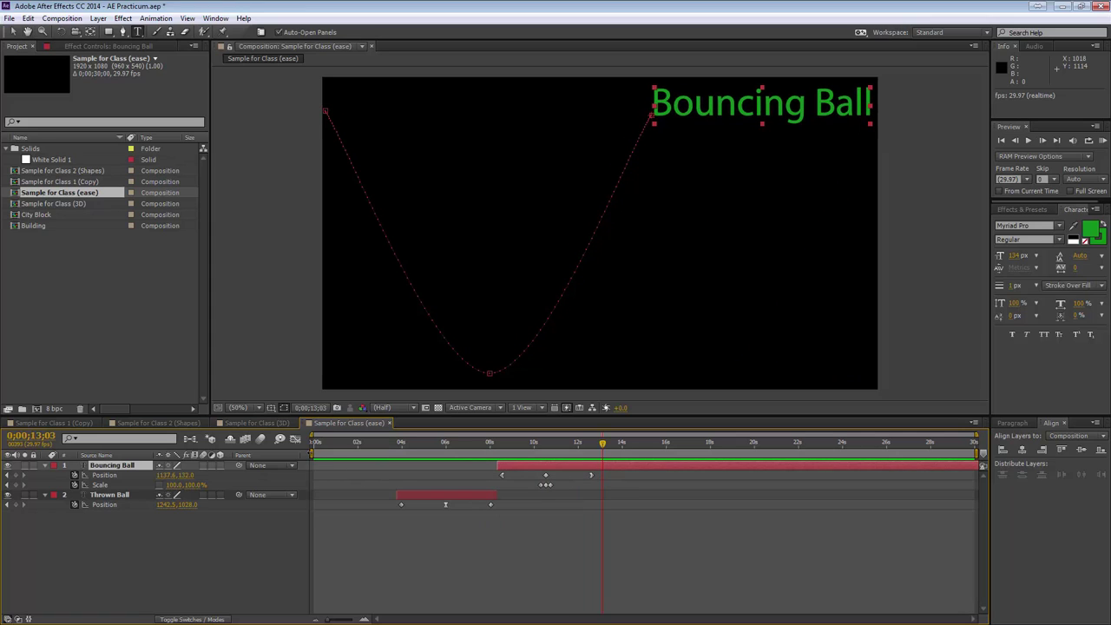
- Set the work area from 0;00;03;21 to 0;00;12;20 and trim the composition to it
{"action": "left_click_drag", "start_coordinate": [314, 452], "coordinate": [395, 453]}
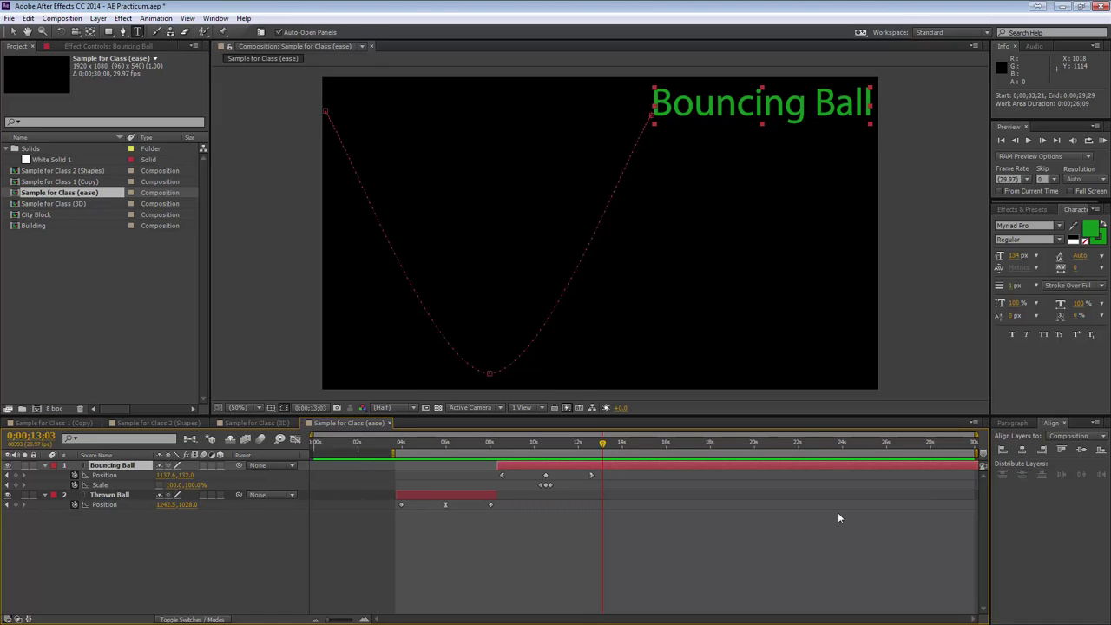
{"action": "left_click_drag", "start_coordinate": [982, 465], "coordinate": [596, 464]}
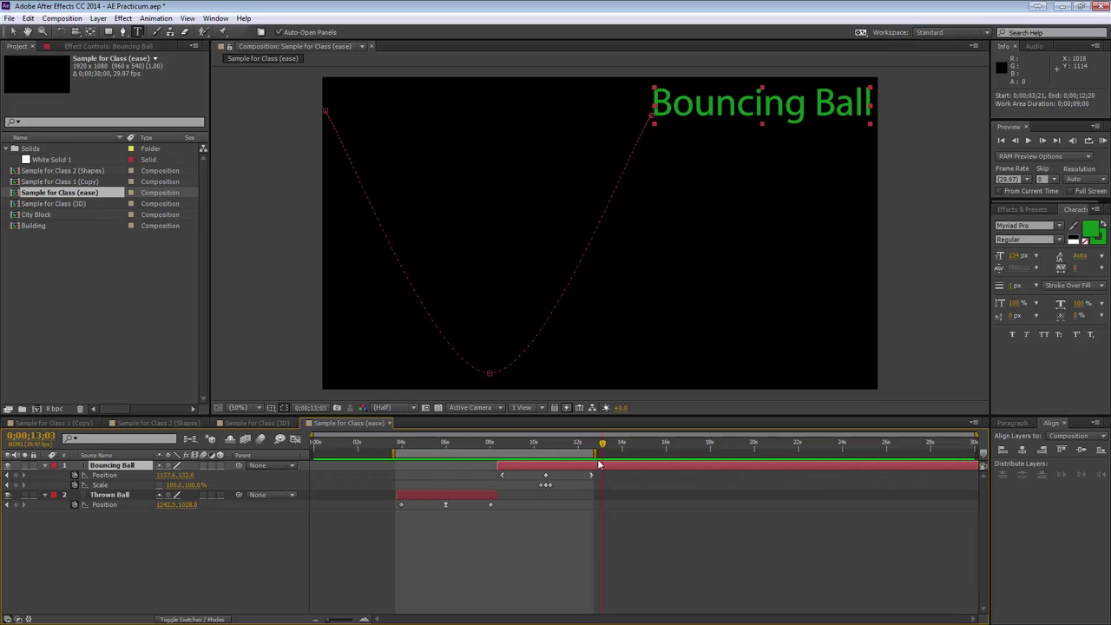
{"action": "scroll", "coordinate": [486, 473], "scroll_direction": "up", "scroll_amount": 3}
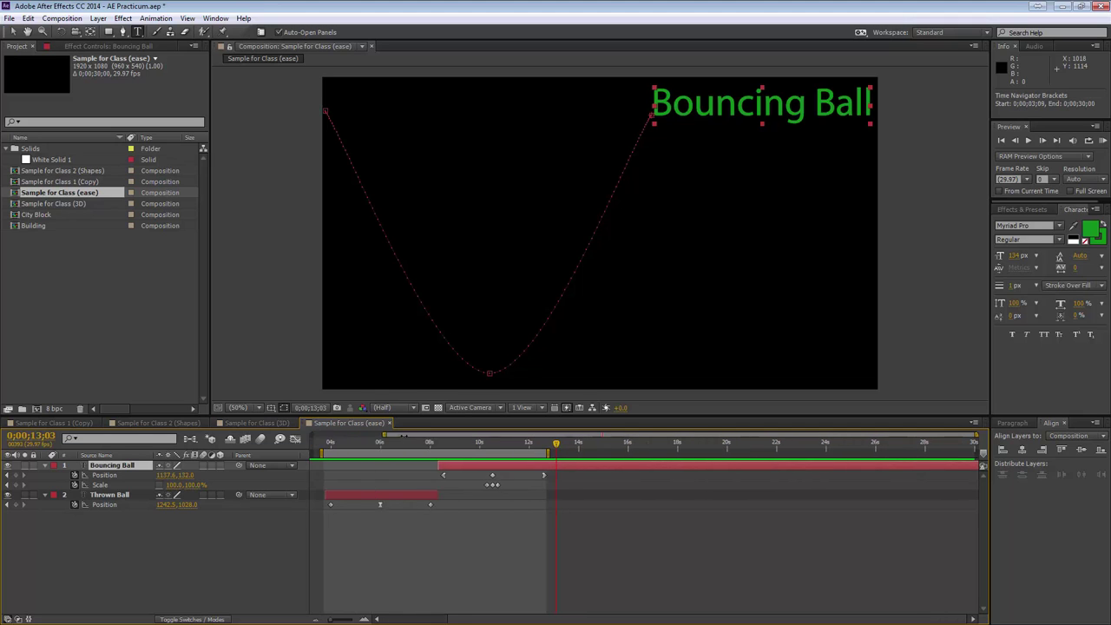
{"action": "scroll", "coordinate": [486, 474], "scroll_direction": "down", "scroll_amount": 3}
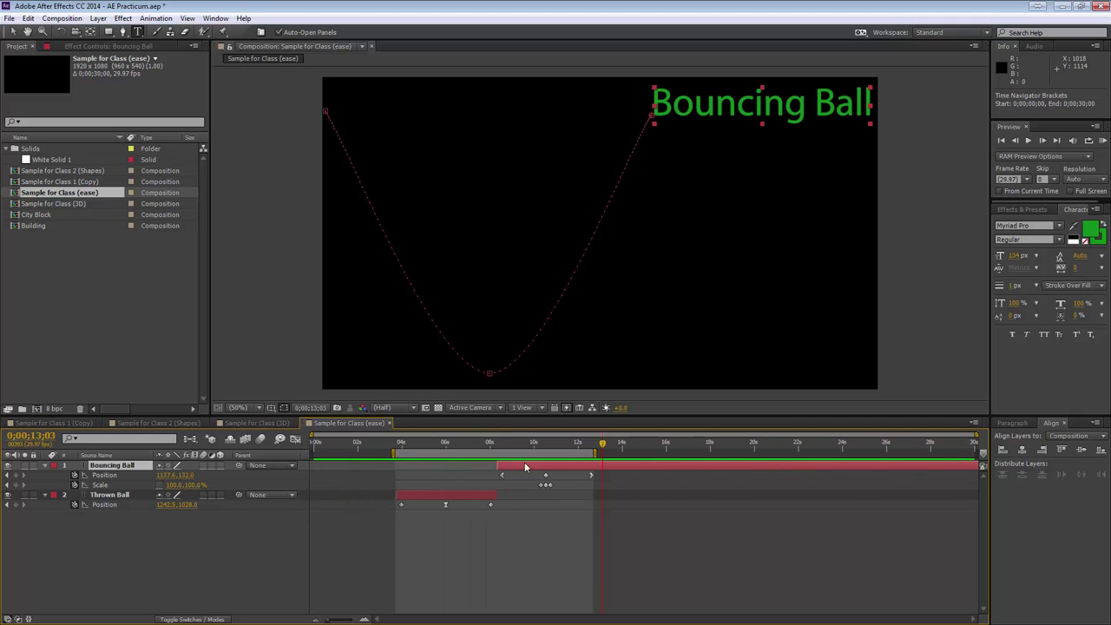
{"action": "key", "text": "alt+c"}
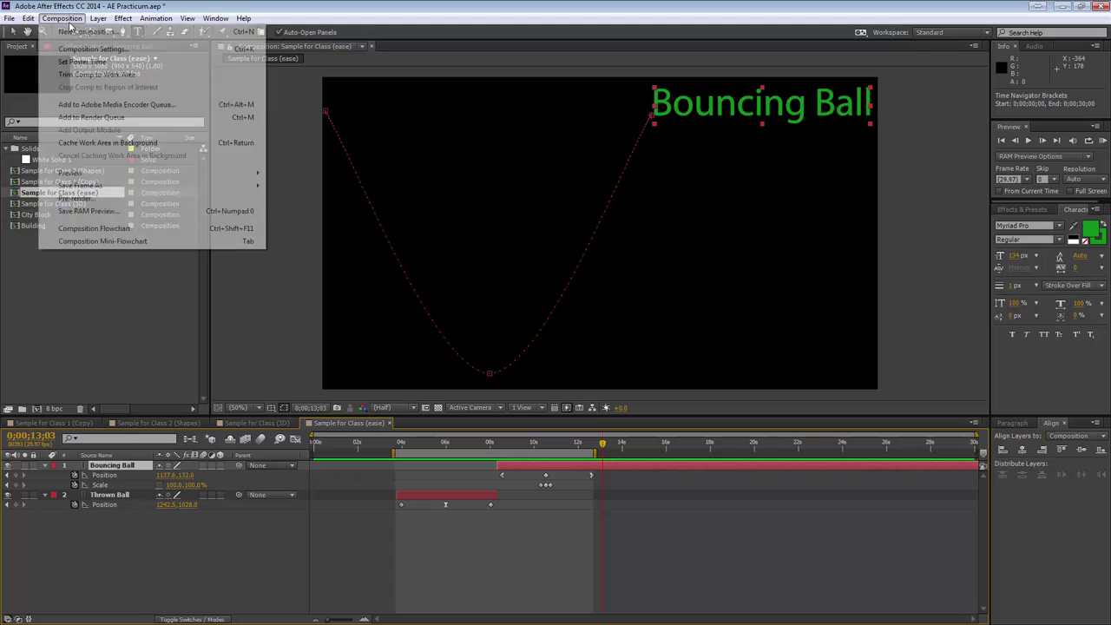
{"action": "left_click", "coordinate": [93, 74]}
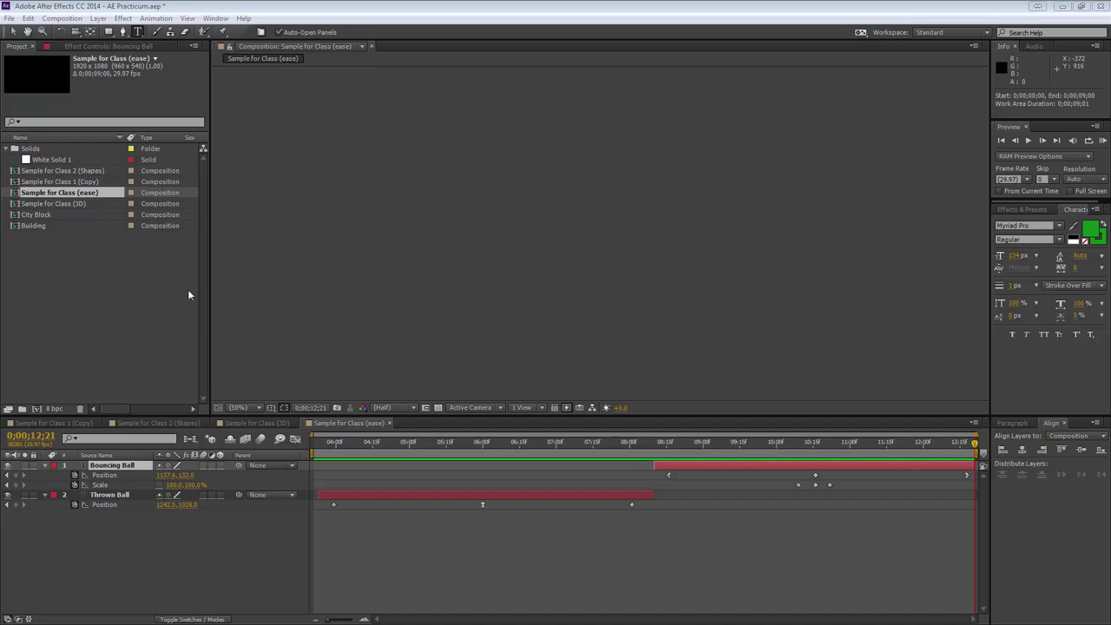
- Create a new composition named "Sample for Class (audio)" with the HDTV 1080 29.97 preset and a 30-second duration
{"action": "left_click", "coordinate": [62, 19]}
{"action": "left_click", "coordinate": [73, 32]}
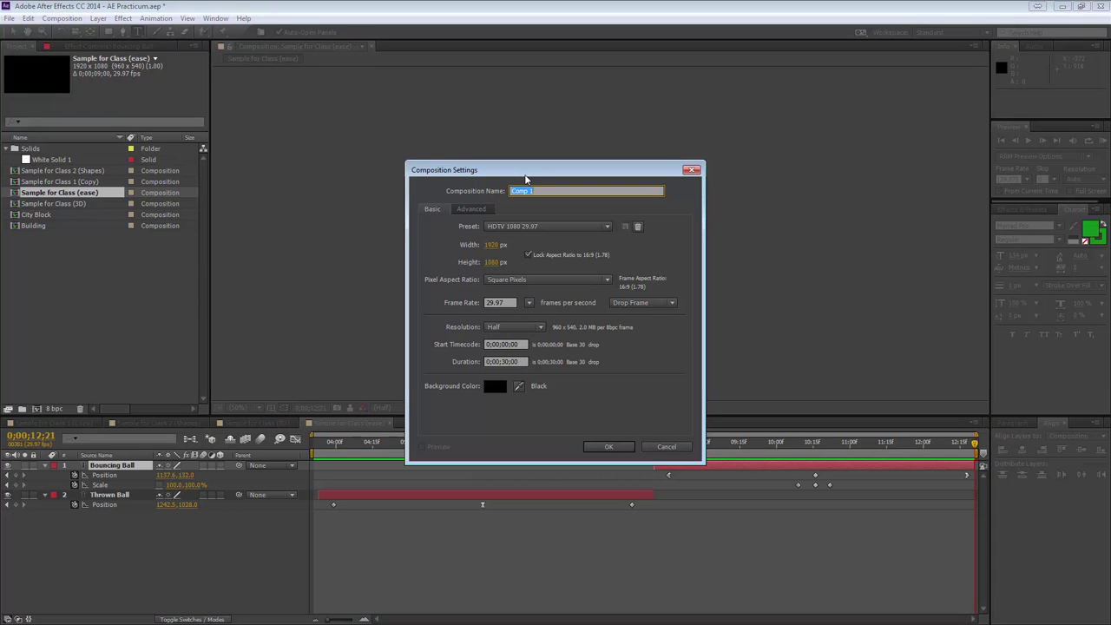
{"action": "type", "text": "Sam"}
{"action": "type", "text": "pol"}
{"action": "type", "text": " for Class (audio"}
{"action": "key", "text": "Return"}
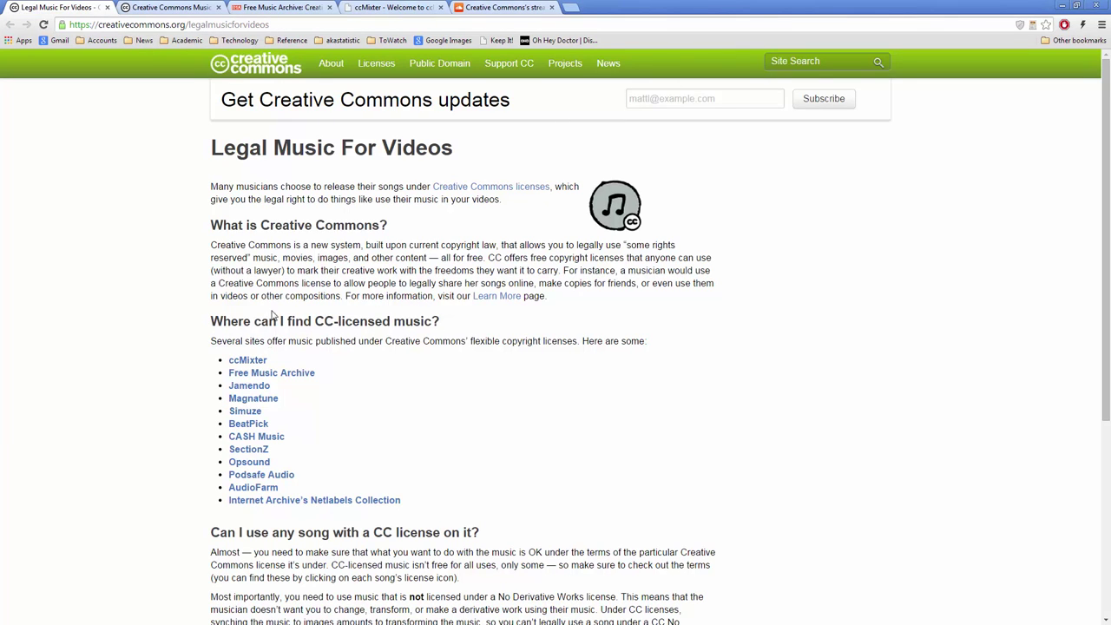
- In the web browser, read Creative Commons' Legal Music For Videos page, focusing on the No Derivative Works restriction
{"action": "scroll", "coordinate": [448, 333], "scroll_direction": "down", "scroll_amount": 3}
{"action": "scroll", "coordinate": [461, 334], "scroll_direction": "up", "scroll_amount": 2}
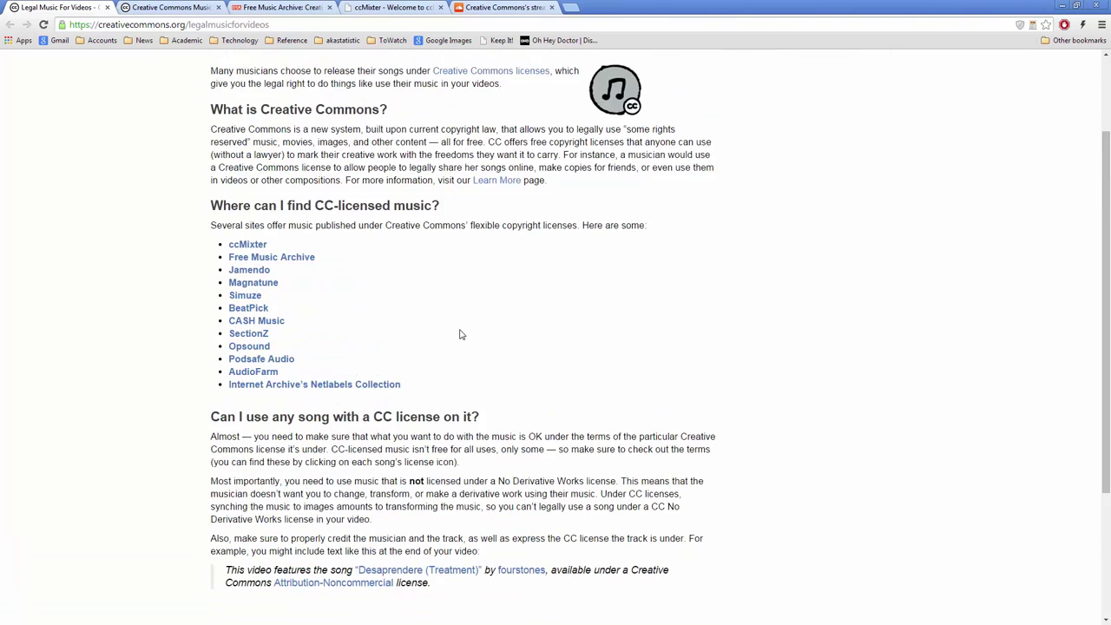
{"action": "scroll", "coordinate": [461, 334], "scroll_direction": "up", "scroll_amount": 1}
{"action": "scroll", "coordinate": [461, 334], "scroll_direction": "down", "scroll_amount": 1}
{"action": "left_click_drag", "start_coordinate": [335, 481], "coordinate": [618, 481]}
{"action": "left_click", "coordinate": [545, 497]}
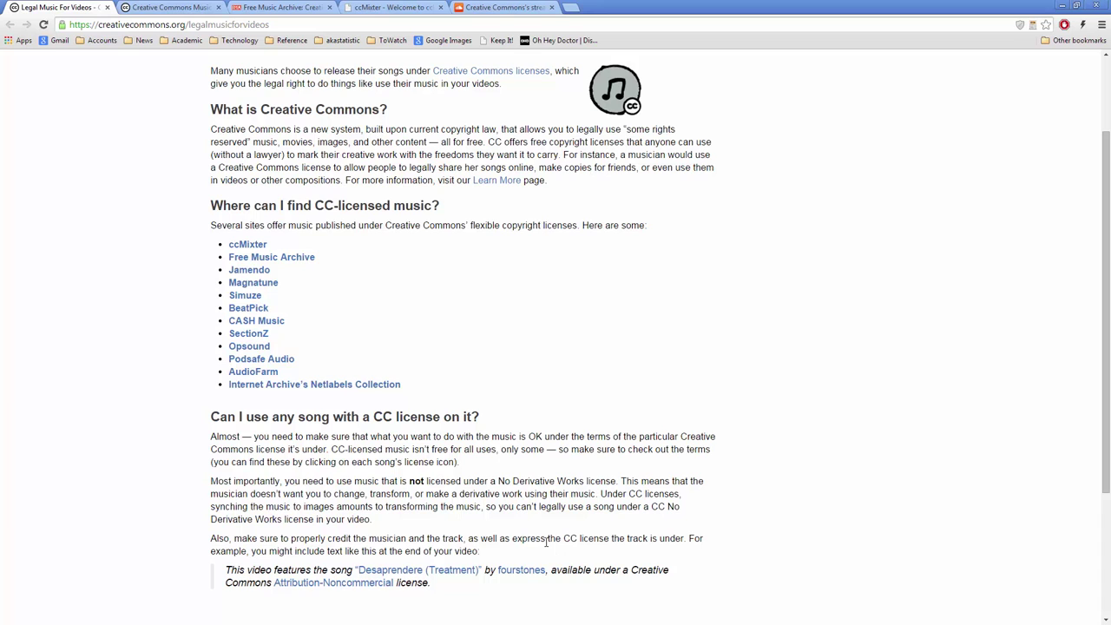
- Look through the list of sites on the Creative Commons Music Communities page
{"action": "left_click", "coordinate": [171, 7]}
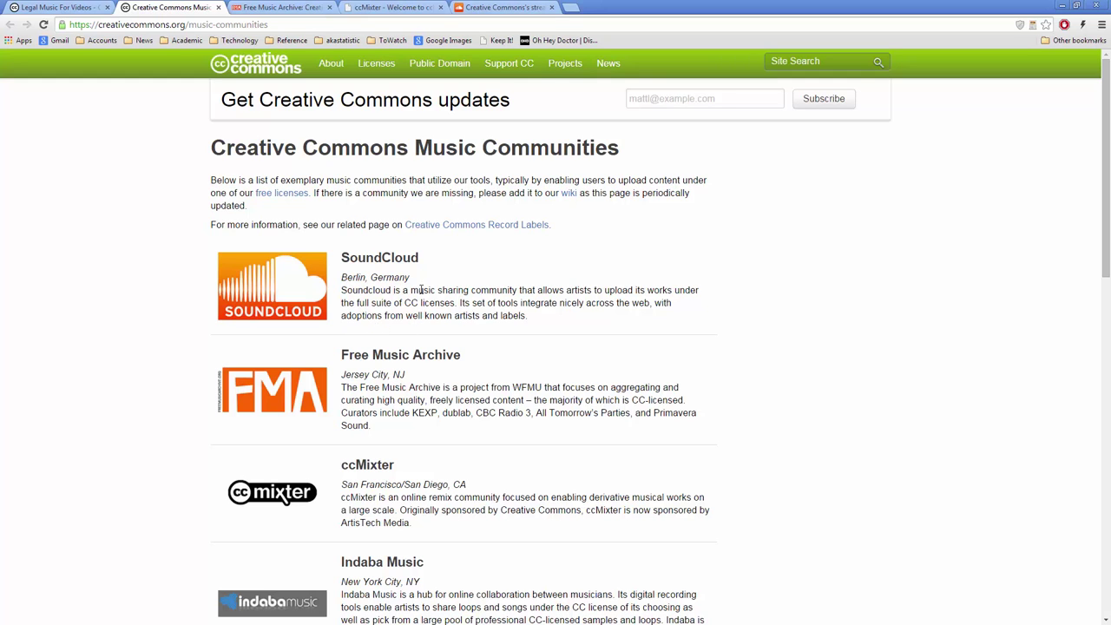
{"action": "scroll", "coordinate": [422, 306], "scroll_direction": "down", "scroll_amount": 6}
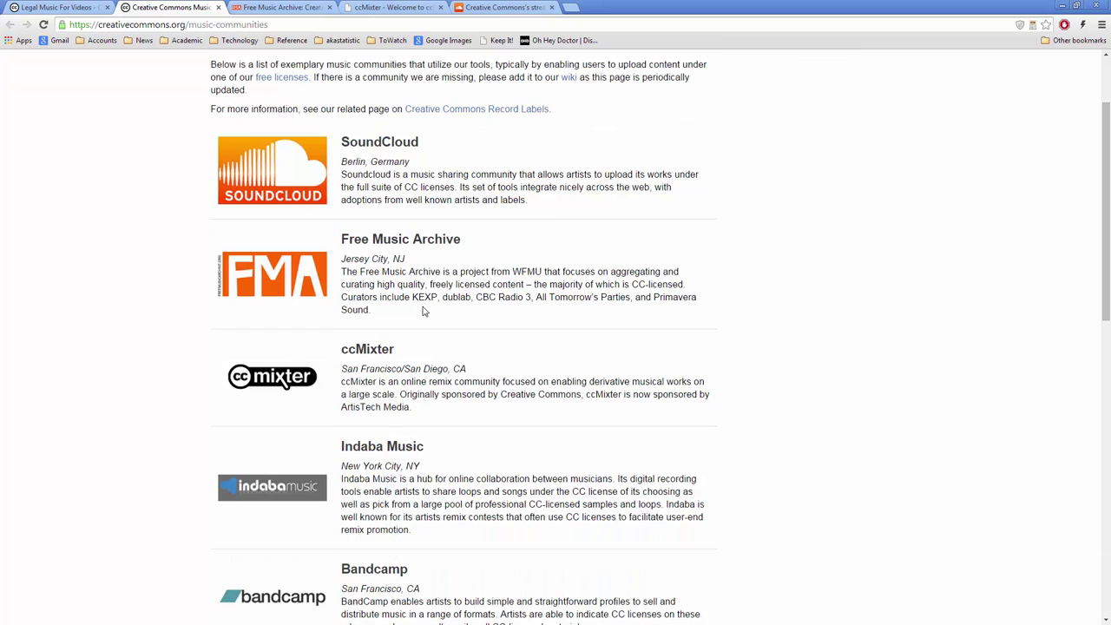
{"action": "scroll", "coordinate": [424, 311], "scroll_direction": "down", "scroll_amount": 3}
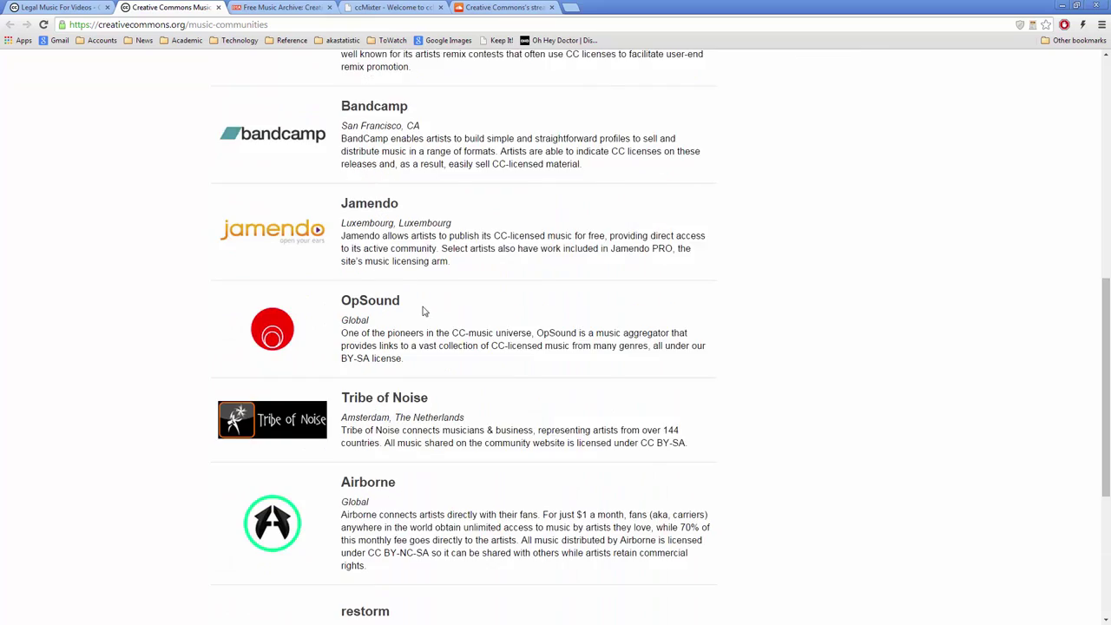
{"action": "scroll", "coordinate": [418, 295], "scroll_direction": "up", "scroll_amount": 15}
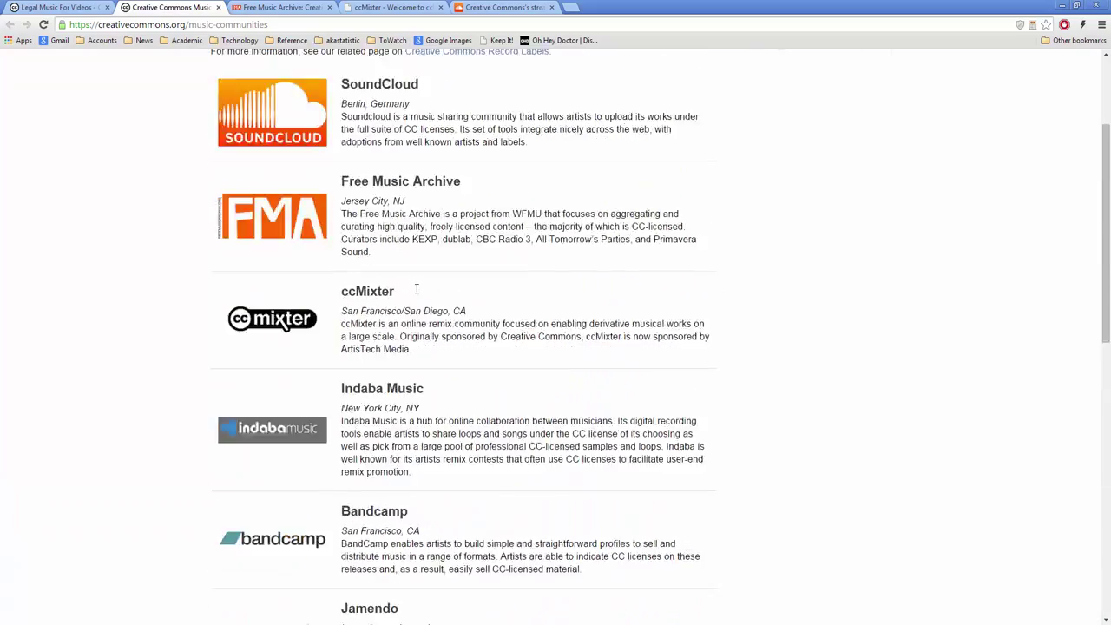
- View the Free Music Archive, ccMixter and SoundCloud pages as sources of Creative Commons music, browsing the tracks in the SoundCloud group
{"action": "left_click", "coordinate": [277, 8]}
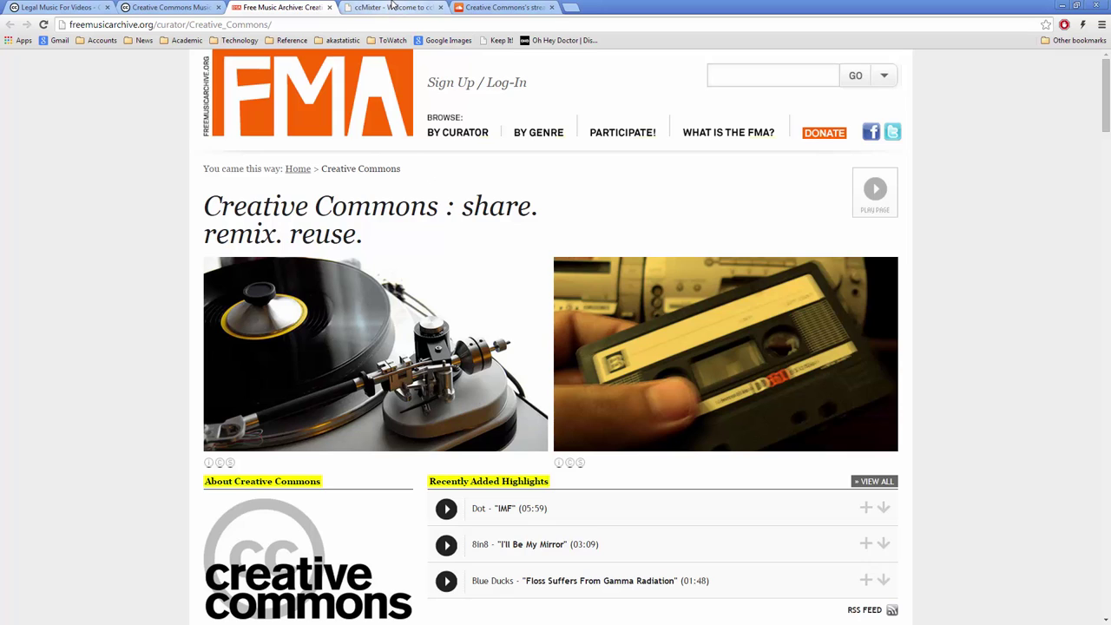
{"action": "left_click", "coordinate": [393, 6]}
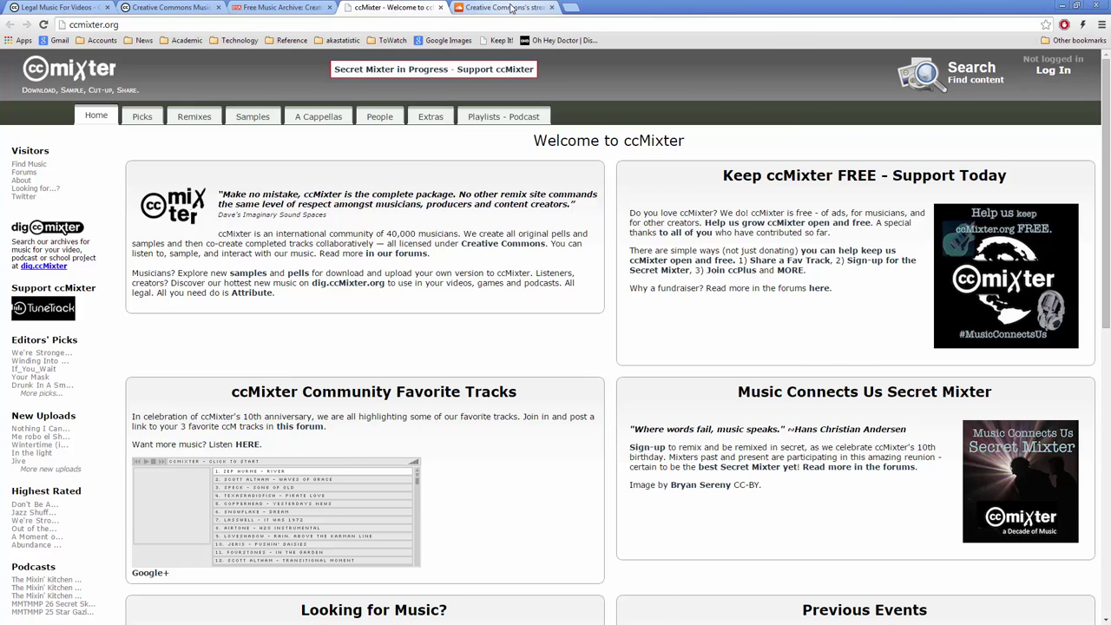
{"action": "left_click", "coordinate": [512, 8]}
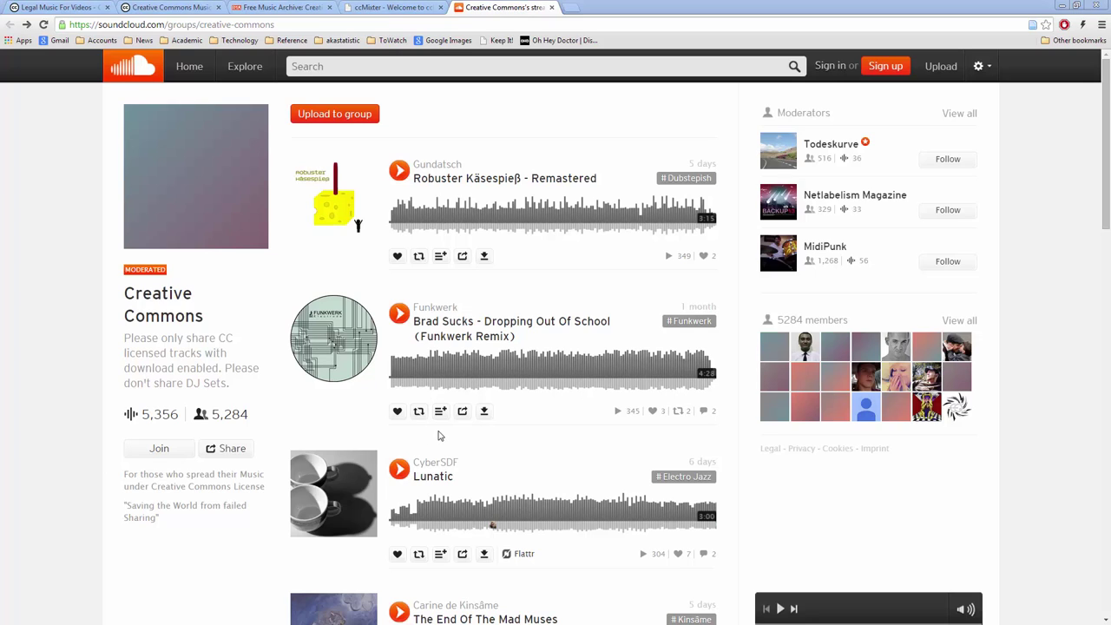
{"action": "scroll", "coordinate": [293, 568], "scroll_direction": "down", "scroll_amount": 3}
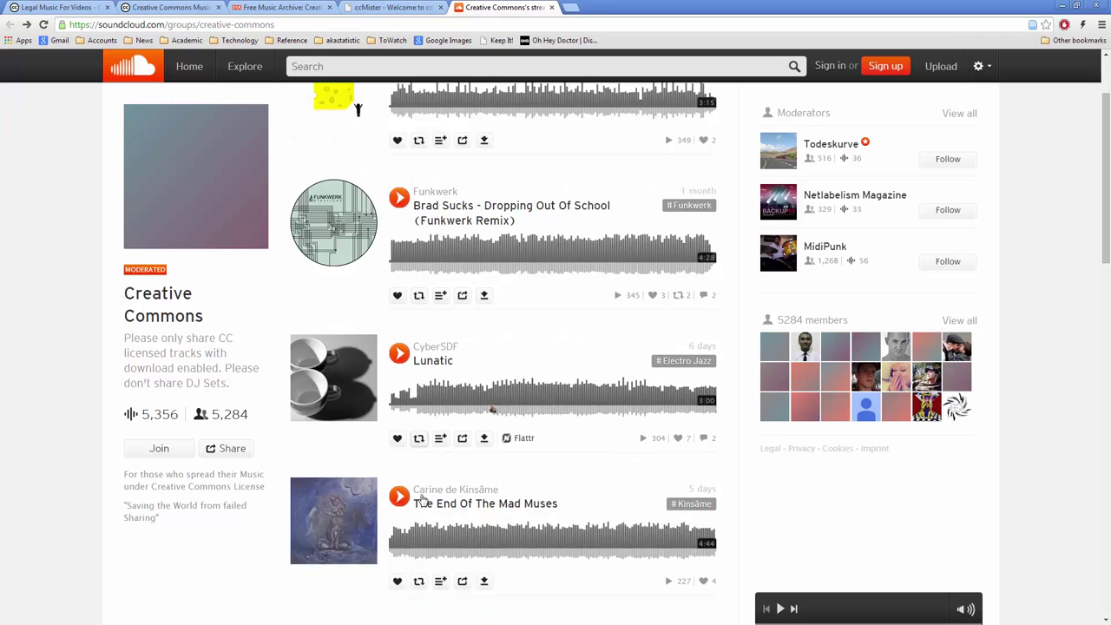
{"action": "scroll", "coordinate": [423, 500], "scroll_direction": "down", "scroll_amount": 2}
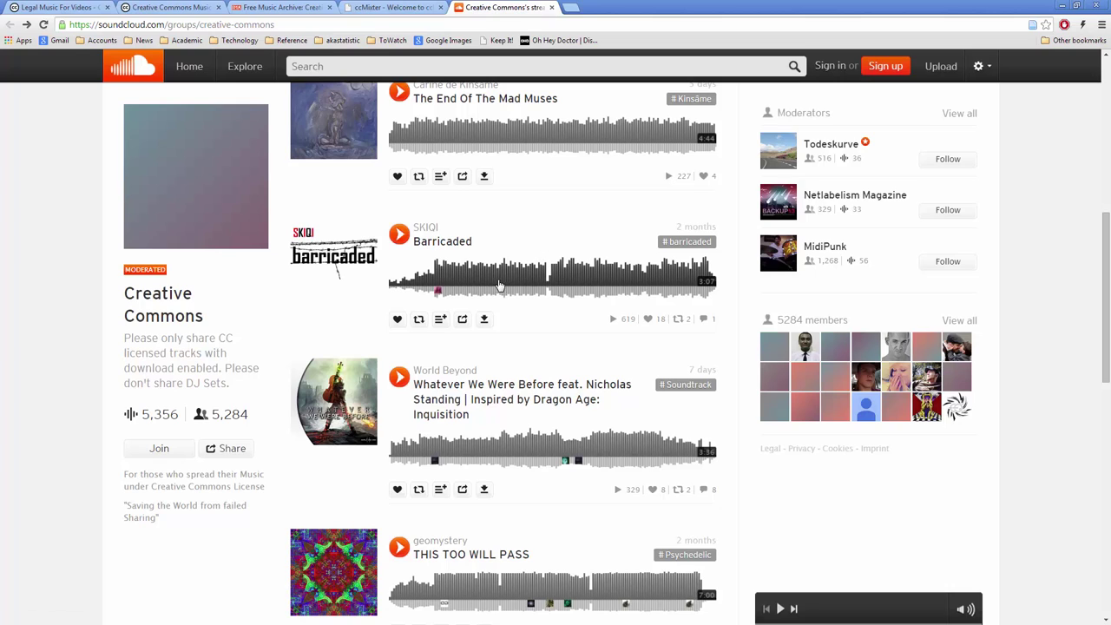
- Open the Barricaded track by SKIQI from the SoundCloud group and check its track info and Creative Commons licence terms
{"action": "left_click", "coordinate": [432, 243]}
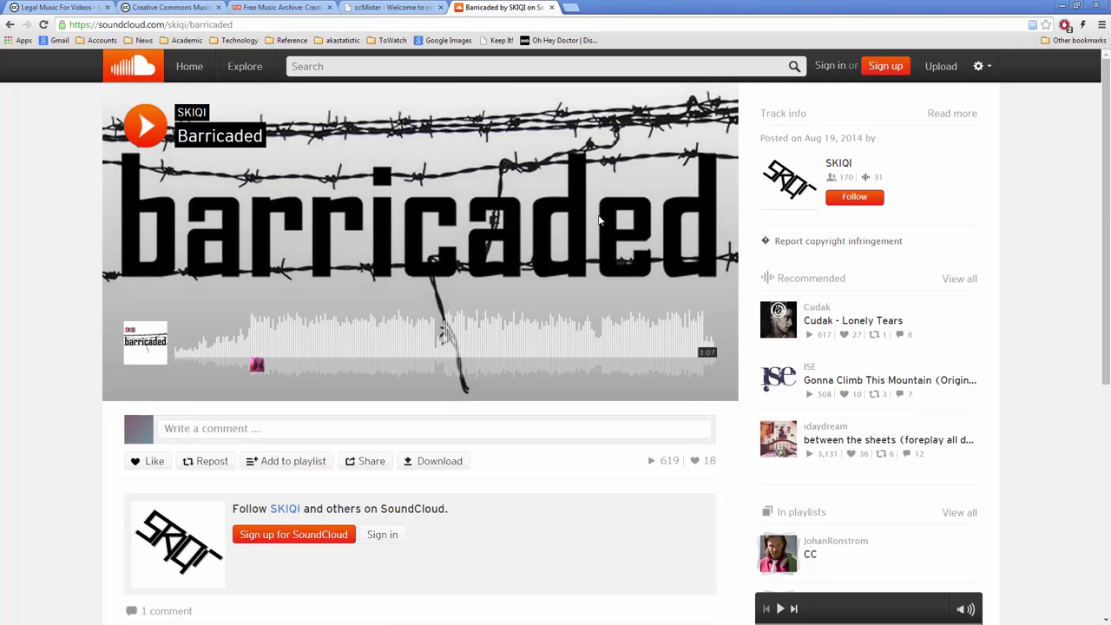
{"action": "left_click", "coordinate": [943, 115]}
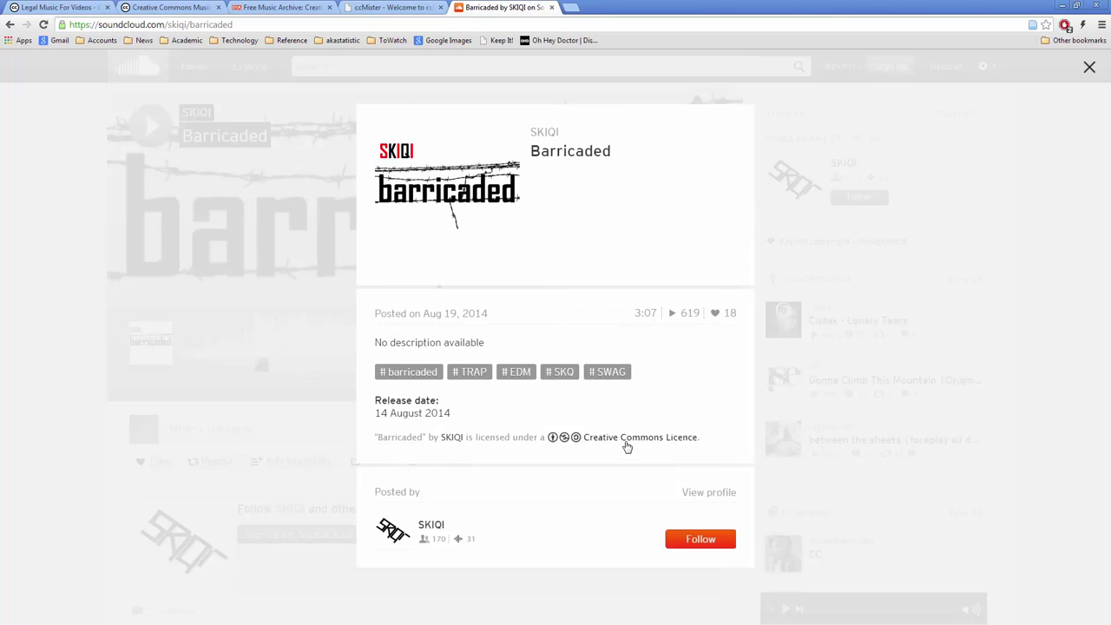
{"action": "left_click", "coordinate": [559, 443]}
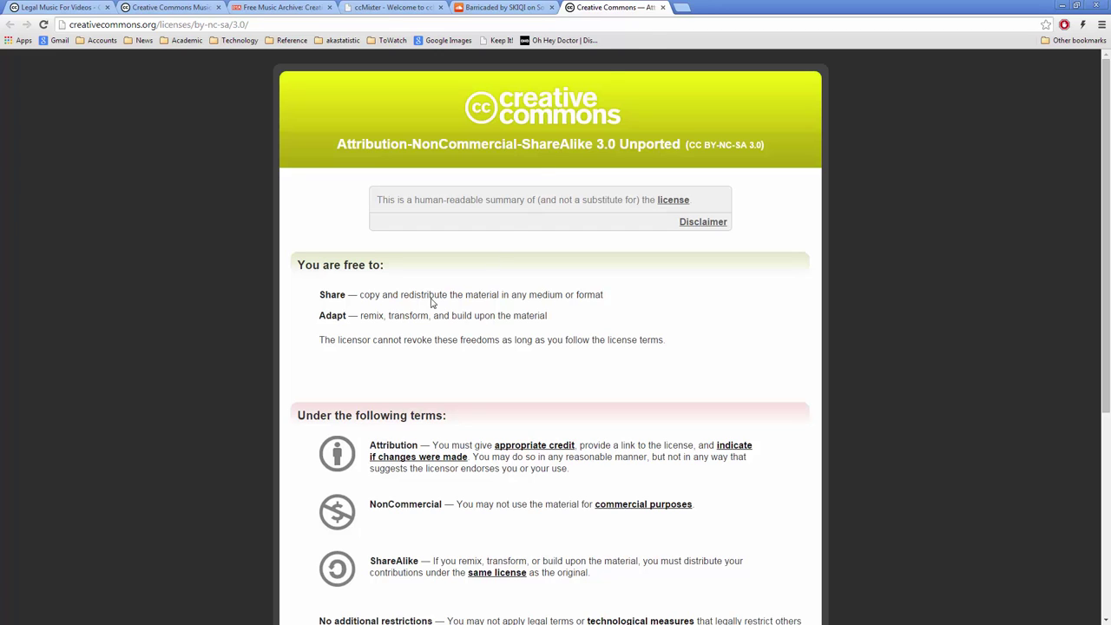
{"action": "left_click", "coordinate": [663, 7]}
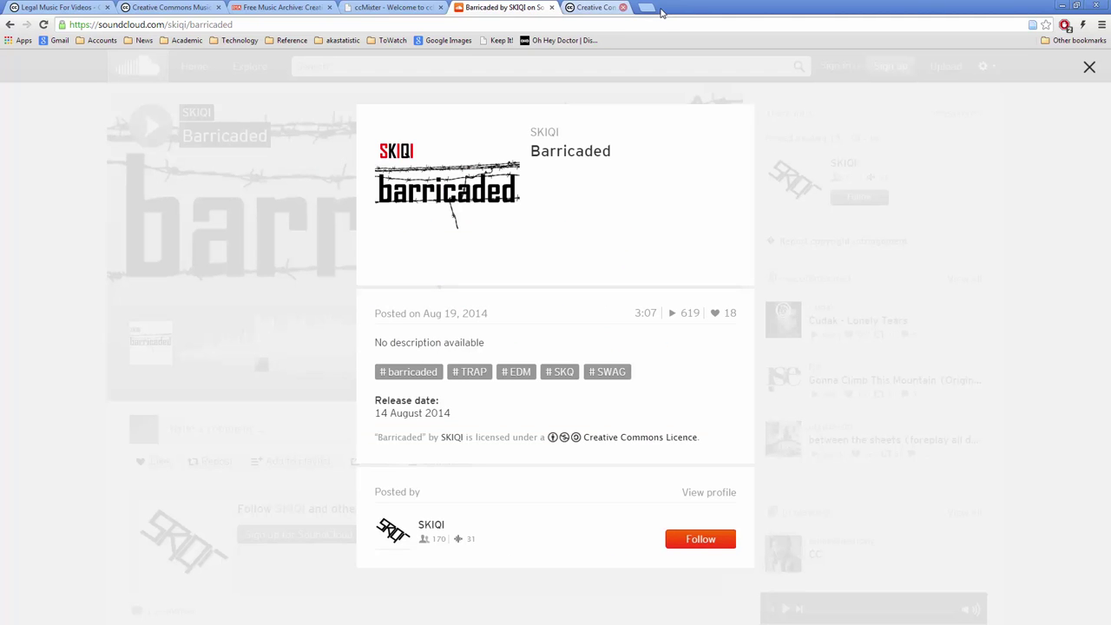
{"action": "left_click", "coordinate": [1087, 67]}
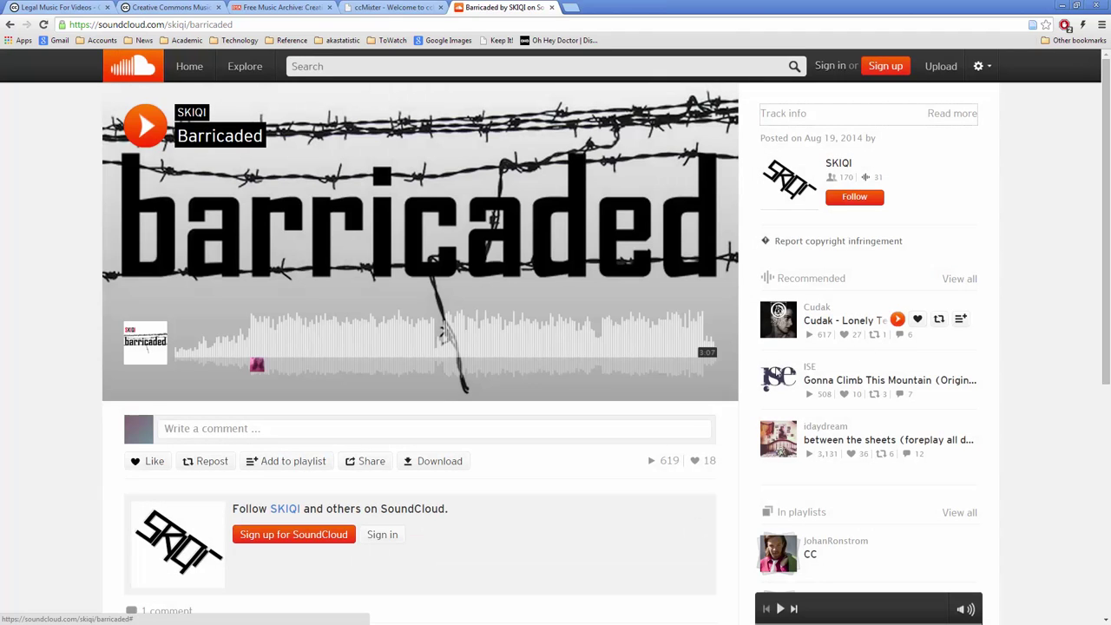
- Download the Barricaded track and import SKIQI - barricaded.mp3 into the After Effects project
{"action": "left_click", "coordinate": [432, 463]}
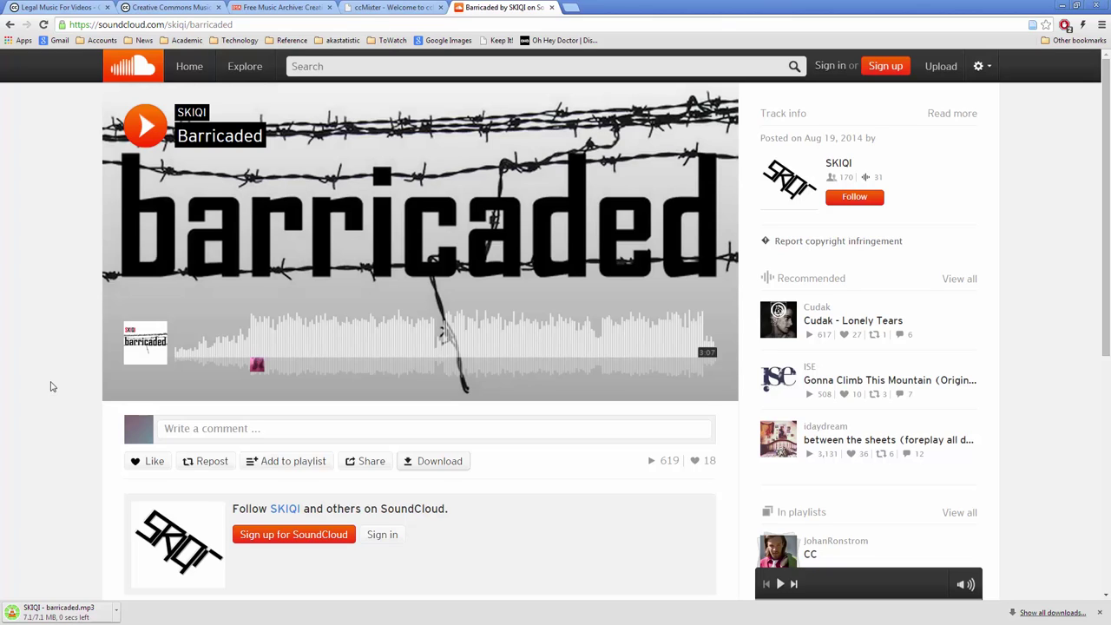
{"action": "left_click", "coordinate": [1099, 7]}
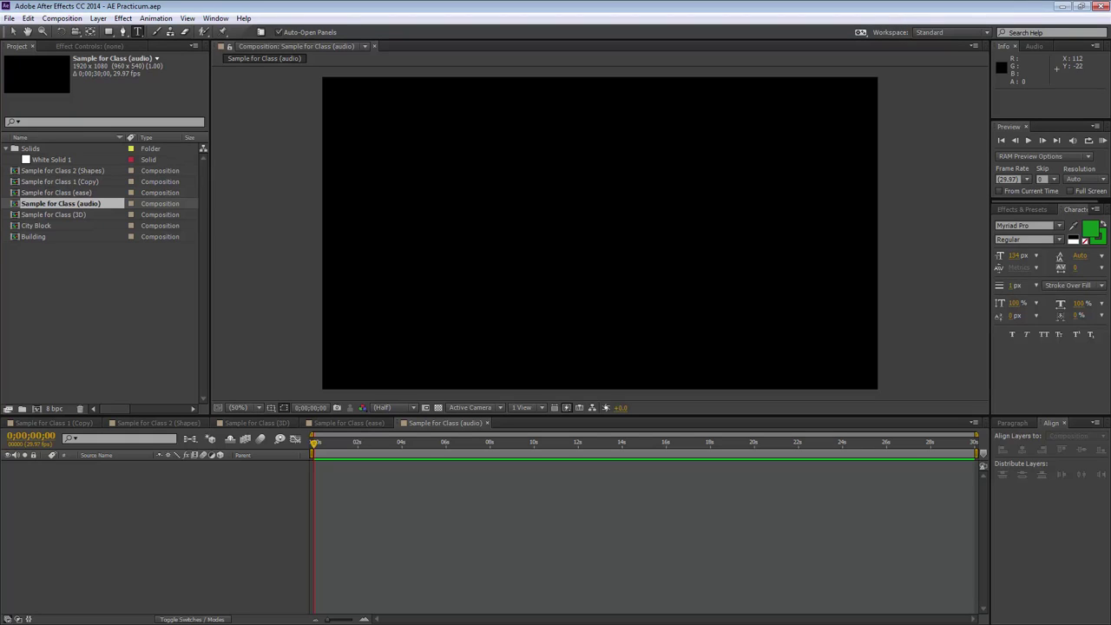
{"action": "left_click_drag", "start_coordinate": [135, 327], "coordinate": [134, 327]}
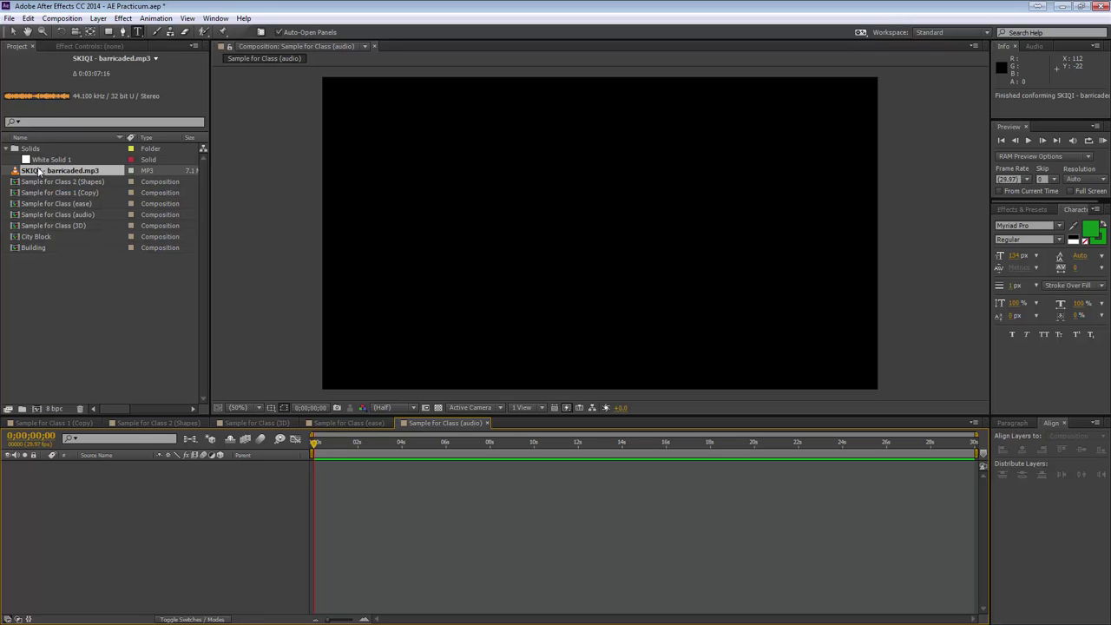
{"action": "left_click_drag", "start_coordinate": [38, 174], "coordinate": [153, 517]}
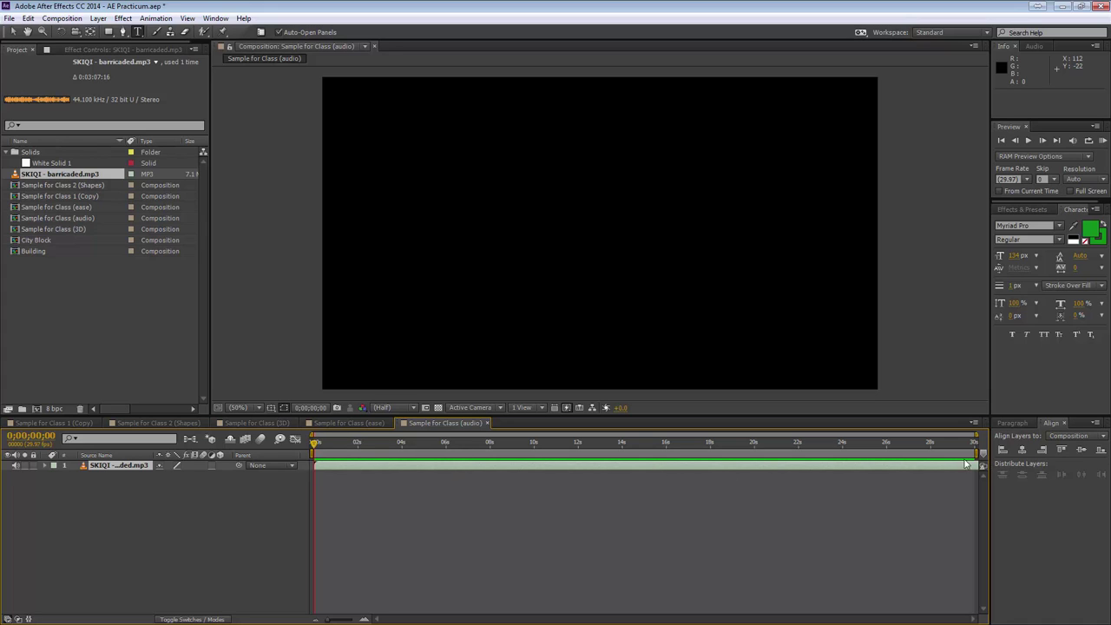
{"action": "left_click", "coordinate": [709, 467]}
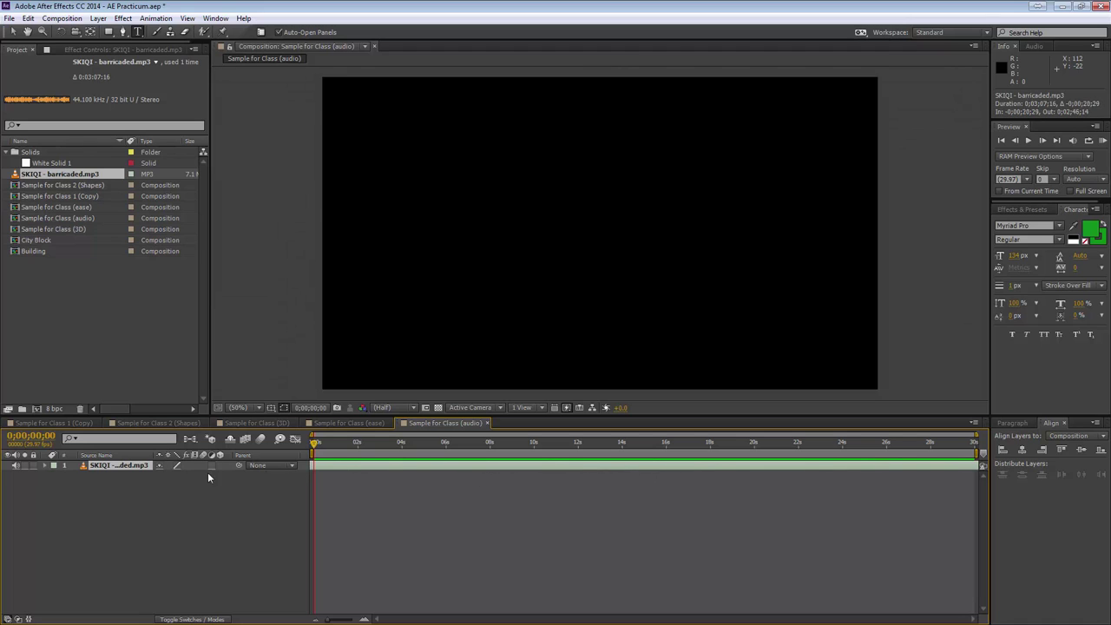
{"action": "left_click_drag", "start_coordinate": [634, 473], "coordinate": [752, 477]}
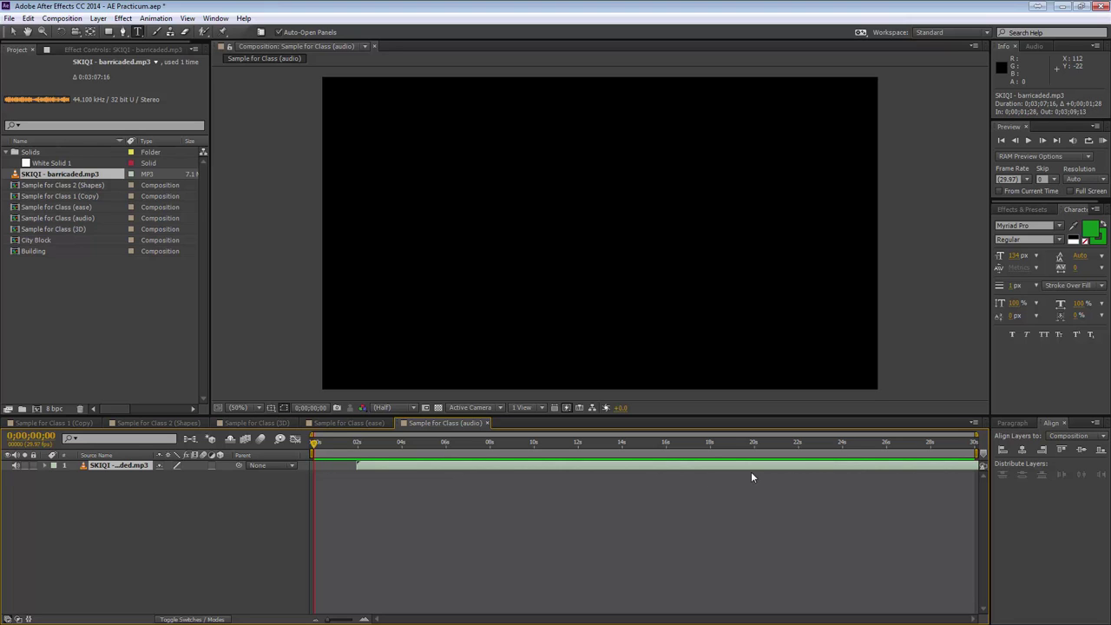
{"action": "key", "text": "ctrl+z"}
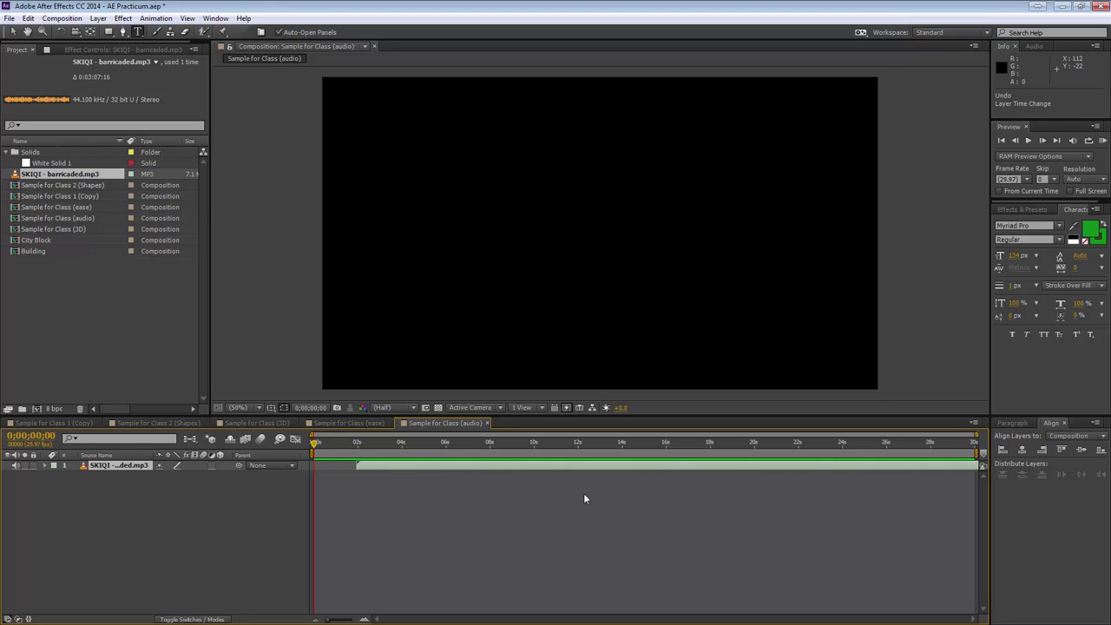
{"action": "key", "text": "ctrl+z"}
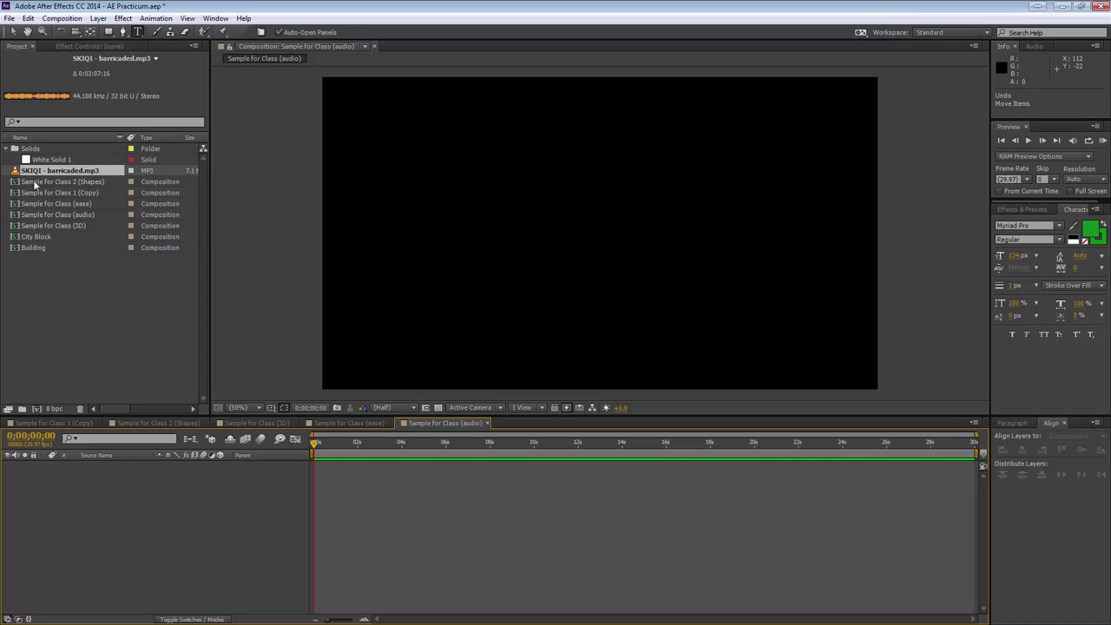
- Add SKIQI - barricaded.mp3 as a layer starting at zero and create a text layer reading "Hello...." in the composition's upper left area
{"action": "left_click_drag", "start_coordinate": [35, 173], "coordinate": [200, 564]}
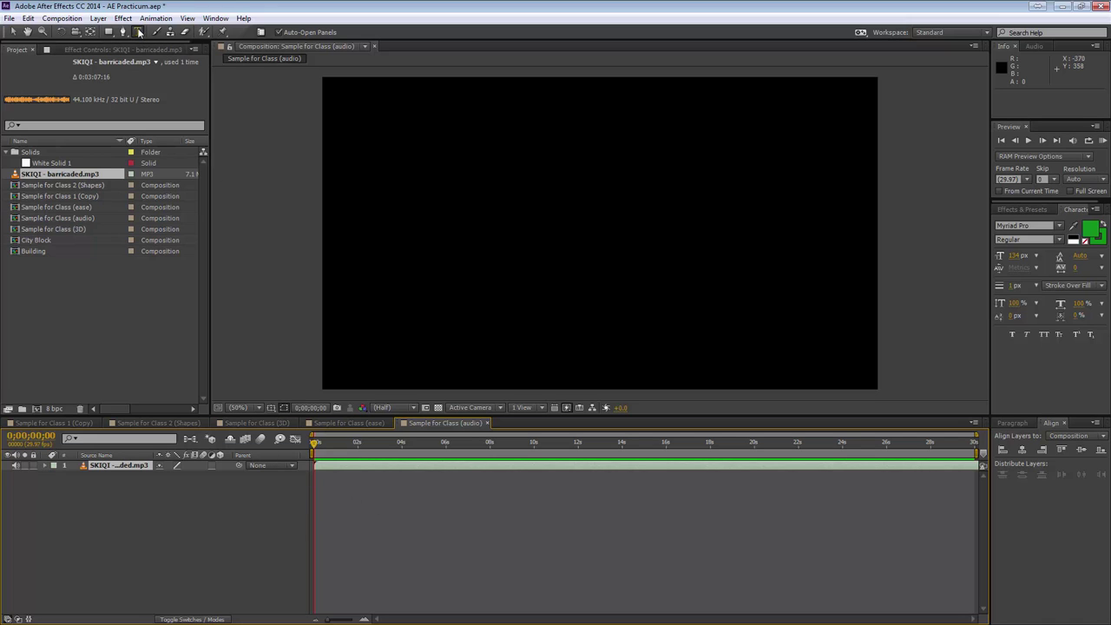
{"action": "left_click", "coordinate": [423, 191]}
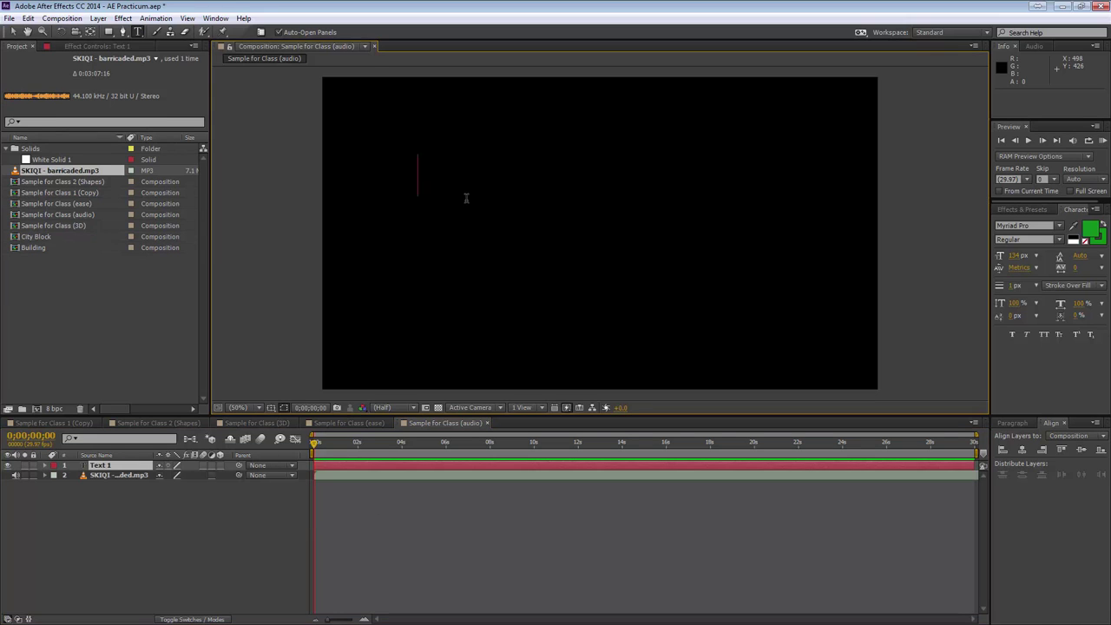
{"action": "type", "text": "Hello"}
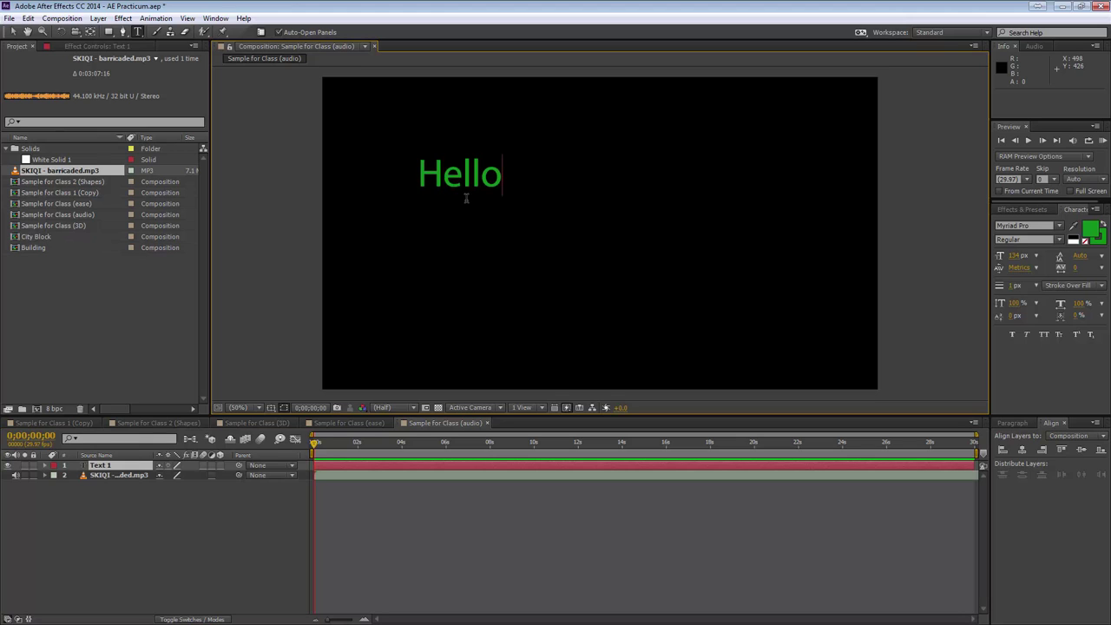
{"action": "type", "text": "...."}
{"action": "left_click", "coordinate": [198, 526]}
- Play the composition with the standard preview twice, returning the current time to the start after each playback
{"action": "key", "text": "space"}
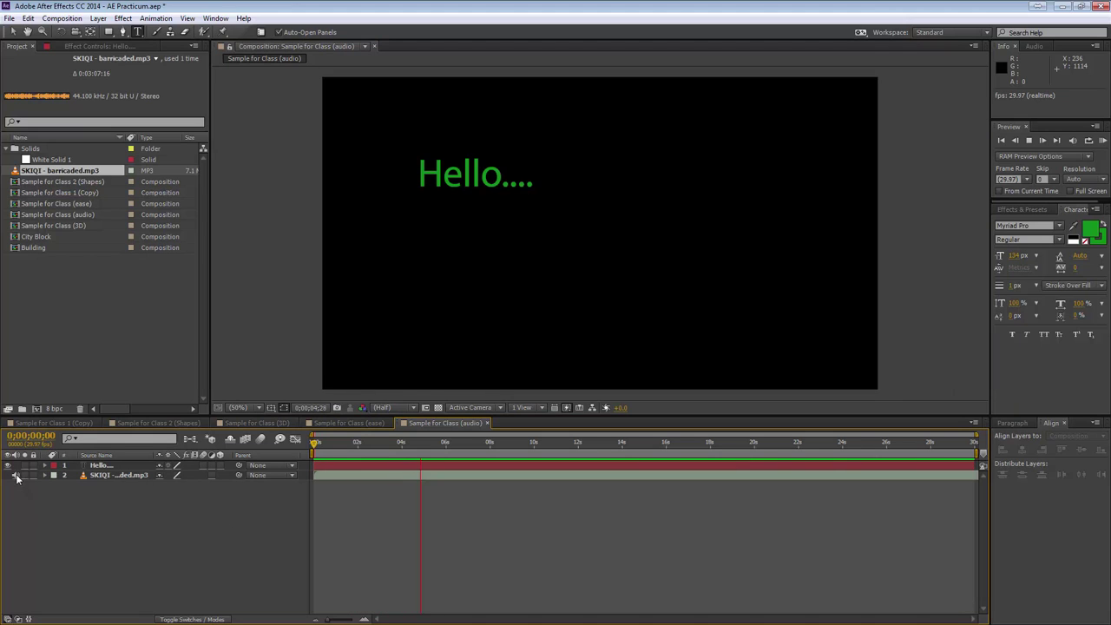
{"action": "key", "text": "space"}
{"action": "left_click_drag", "start_coordinate": [426, 457], "coordinate": [296, 463]}
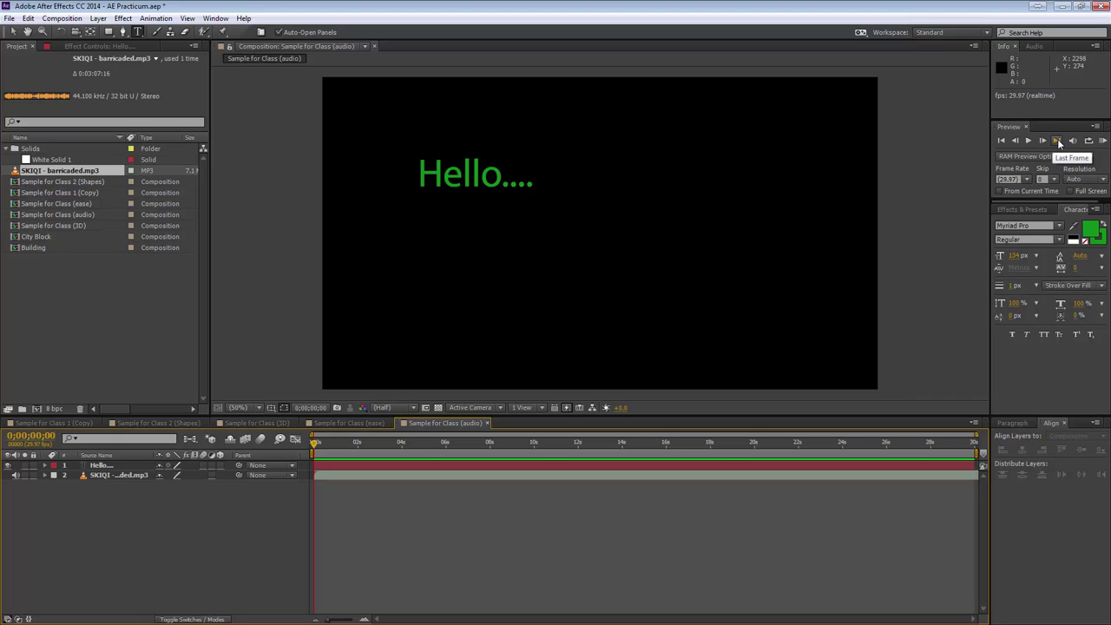
{"action": "left_click", "coordinate": [1029, 140]}
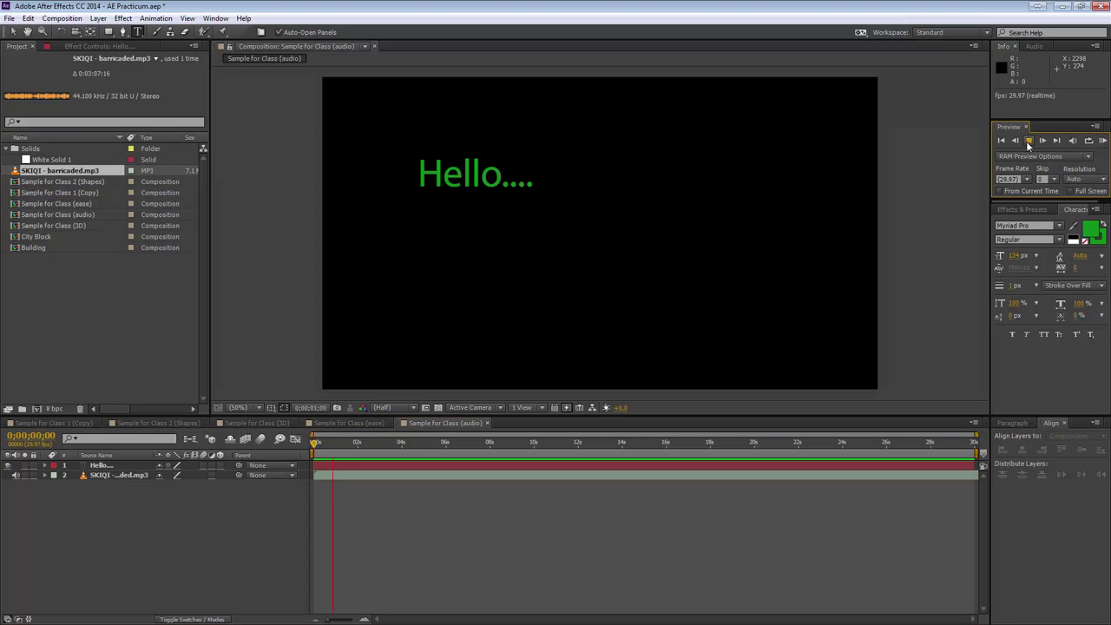
{"action": "left_click", "coordinate": [1029, 141]}
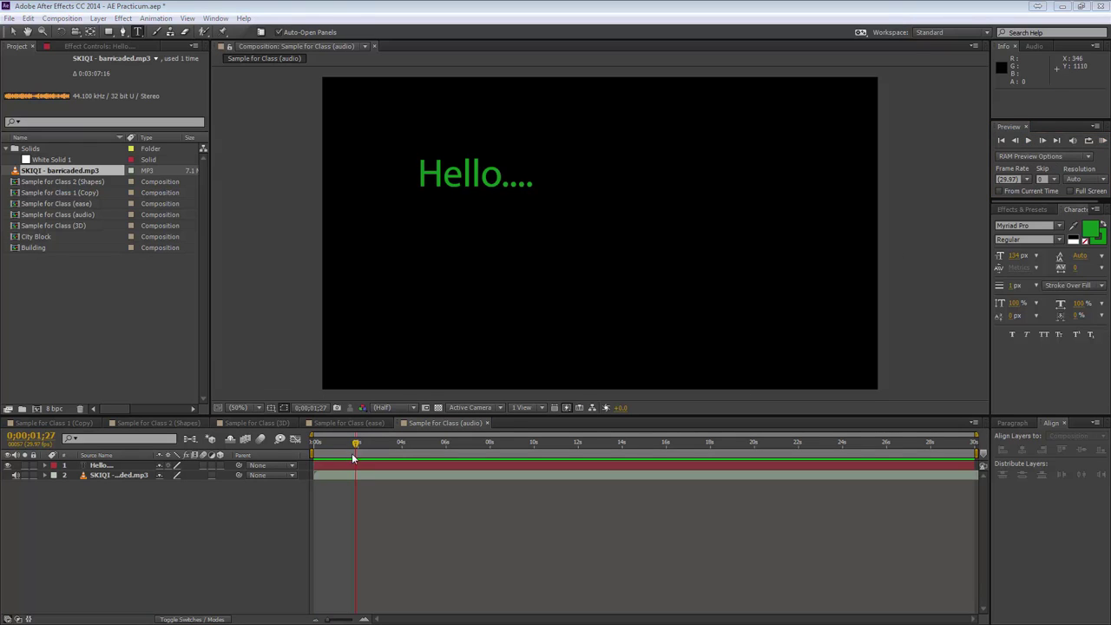
{"action": "left_click_drag", "start_coordinate": [359, 446], "coordinate": [313, 447]}
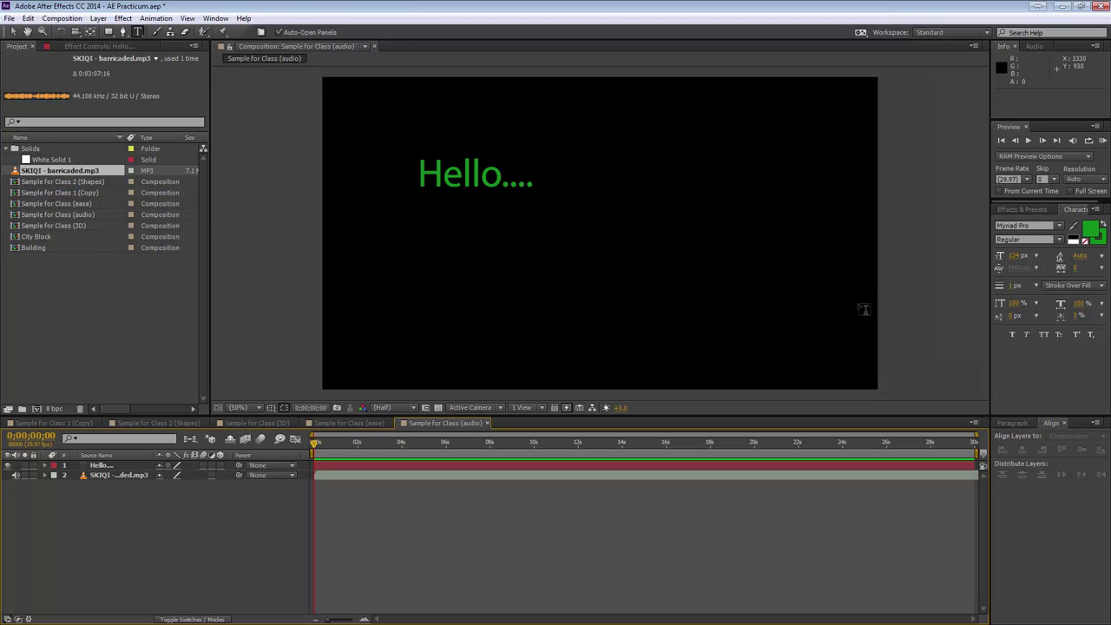
- Run a RAM preview to hear the music with the text, and return the current time to the start
{"action": "left_click", "coordinate": [1102, 140]}
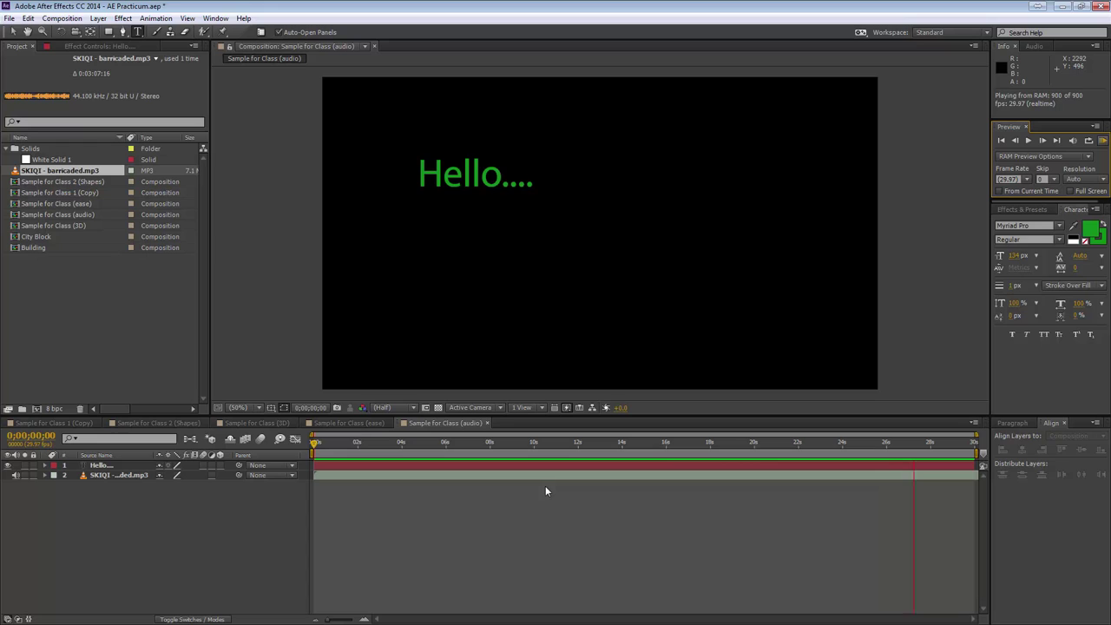
{"action": "key", "text": "space"}
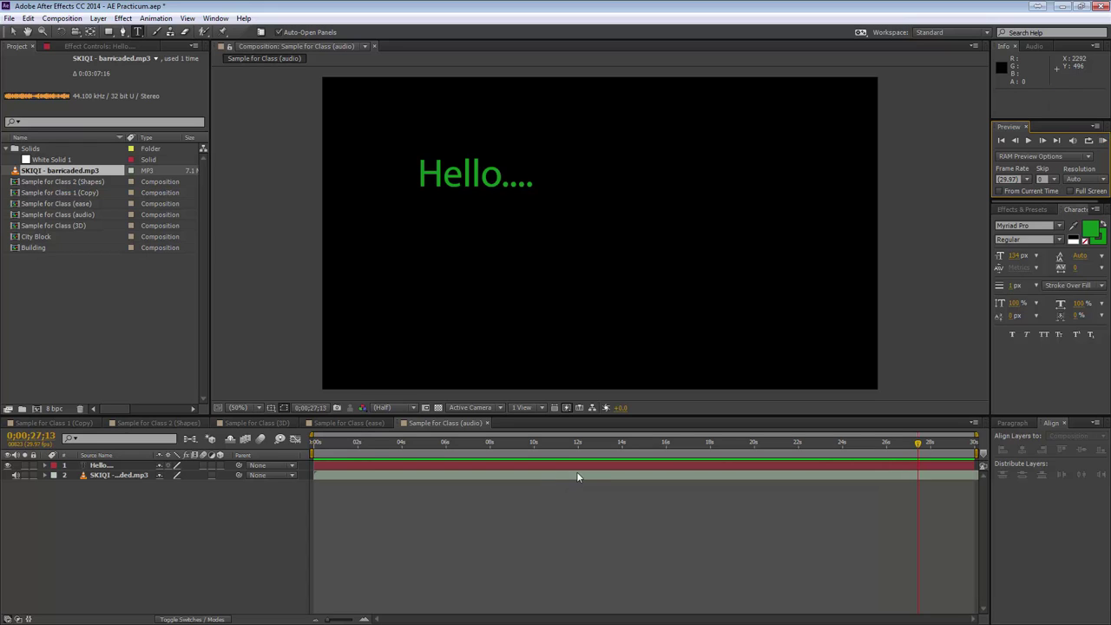
{"action": "left_click", "coordinate": [576, 469]}
{"action": "left_click", "coordinate": [413, 509]}
{"action": "key", "text": "Home"}
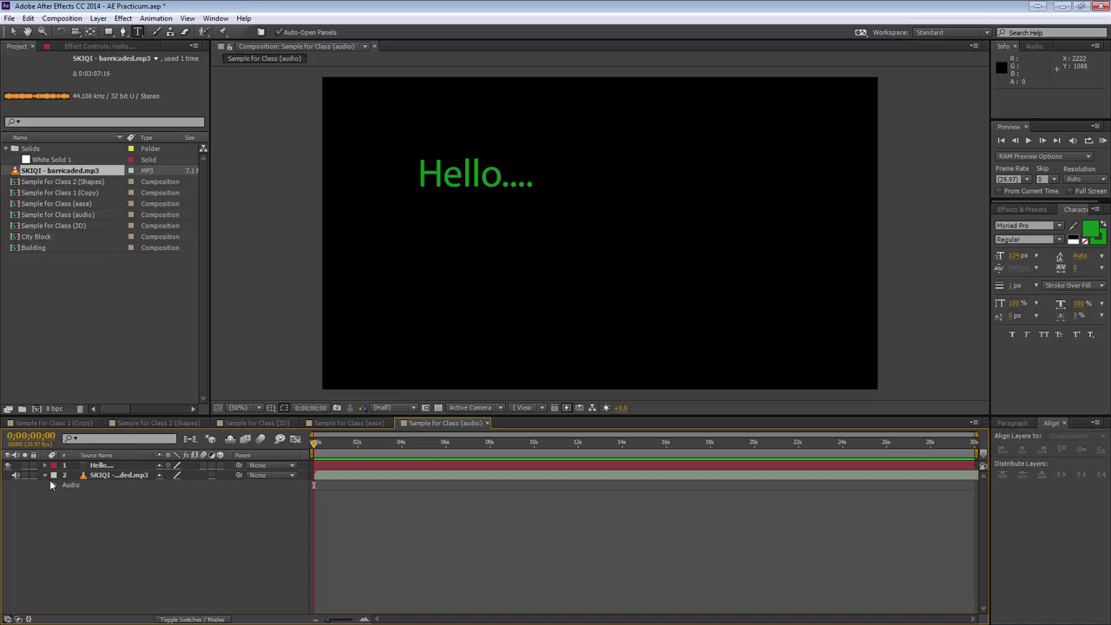
- Display the audio layer's waveform and move the current time to 0;00;19;09 along it
{"action": "left_click", "coordinate": [55, 484]}
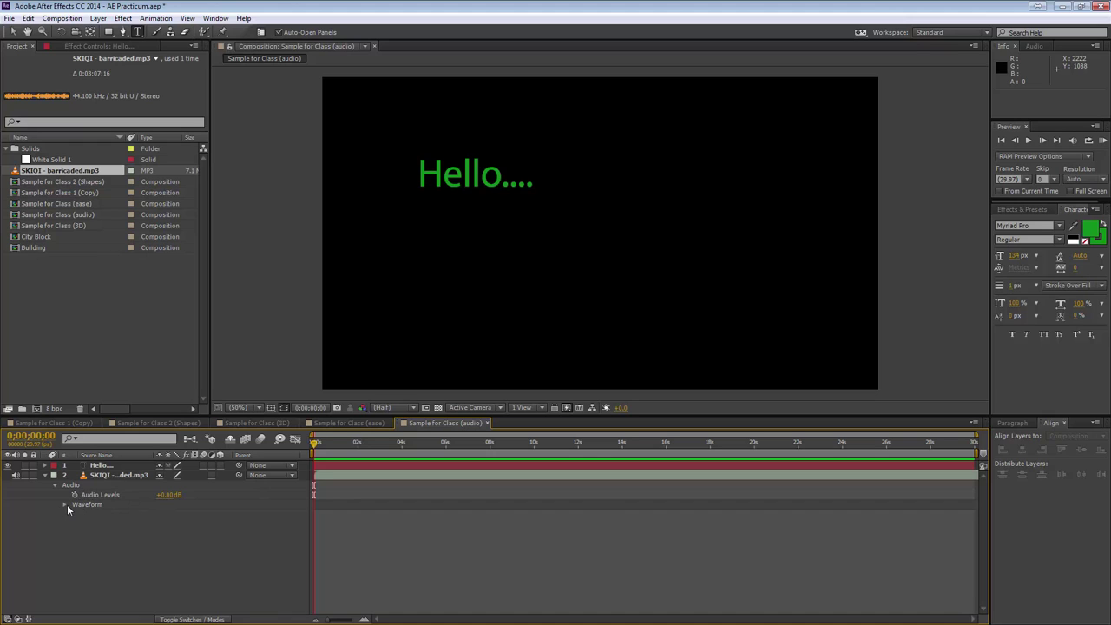
{"action": "left_click", "coordinate": [63, 505]}
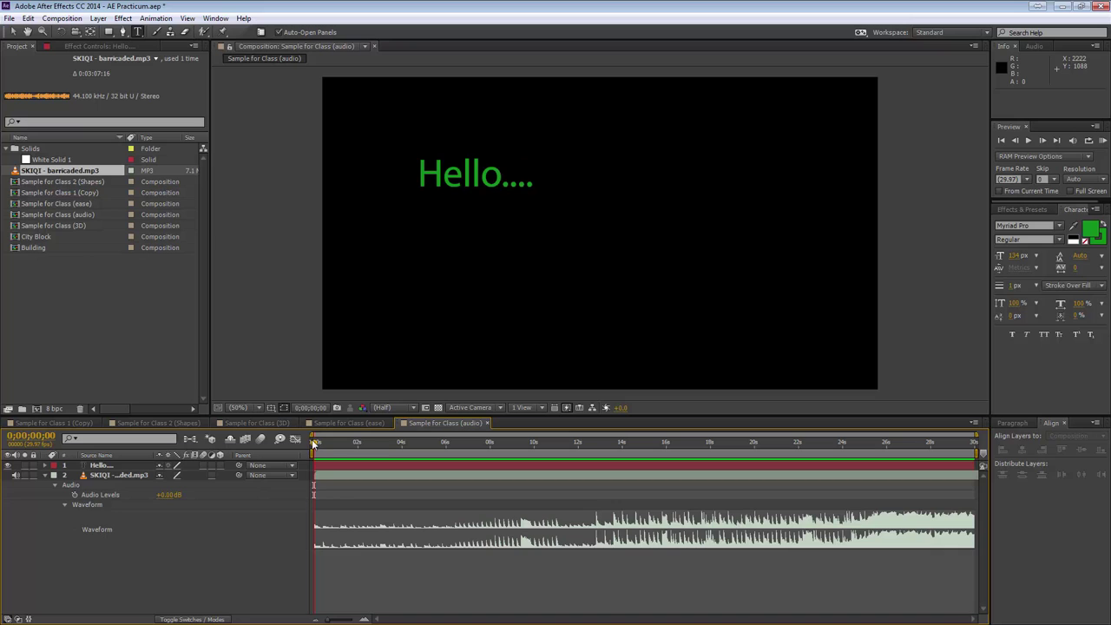
{"action": "left_click_drag", "start_coordinate": [314, 444], "coordinate": [901, 510]}
{"action": "left_click_drag", "start_coordinate": [868, 447], "coordinate": [738, 447]}
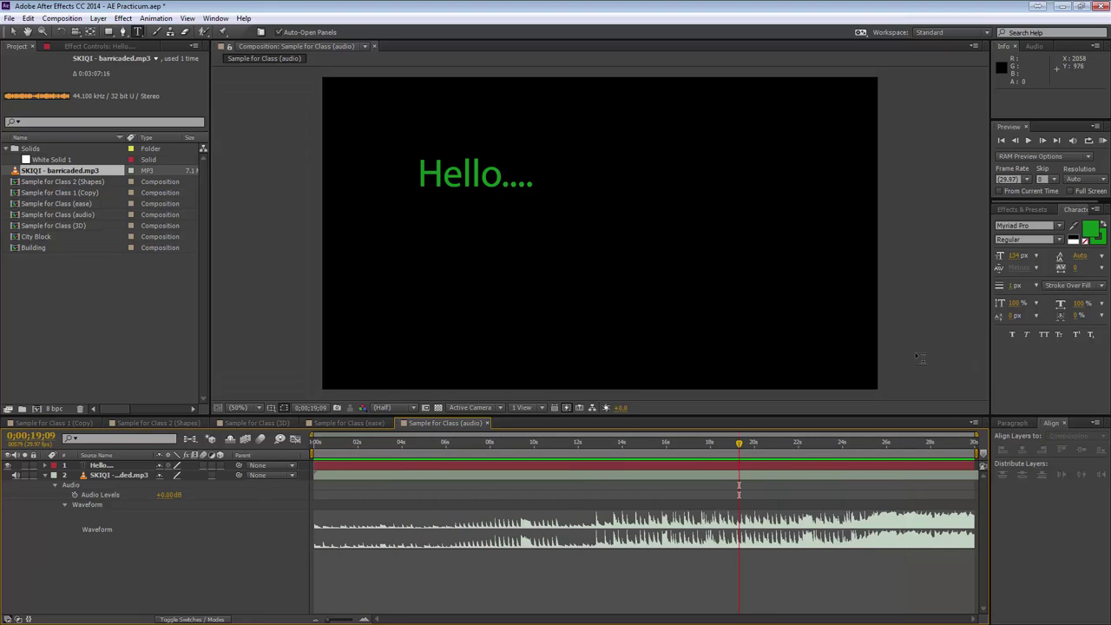
- RAM preview the music against its waveform and place the current time at 0;00;25;09, where the dense section begins
{"action": "left_click", "coordinate": [1102, 140]}
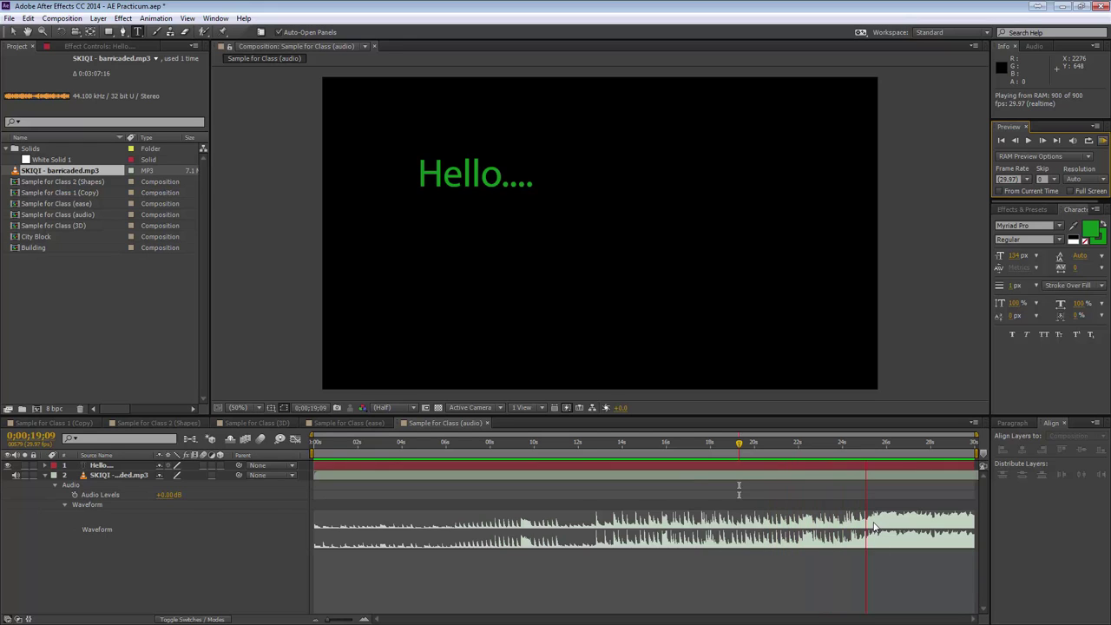
{"action": "key", "text": "space"}
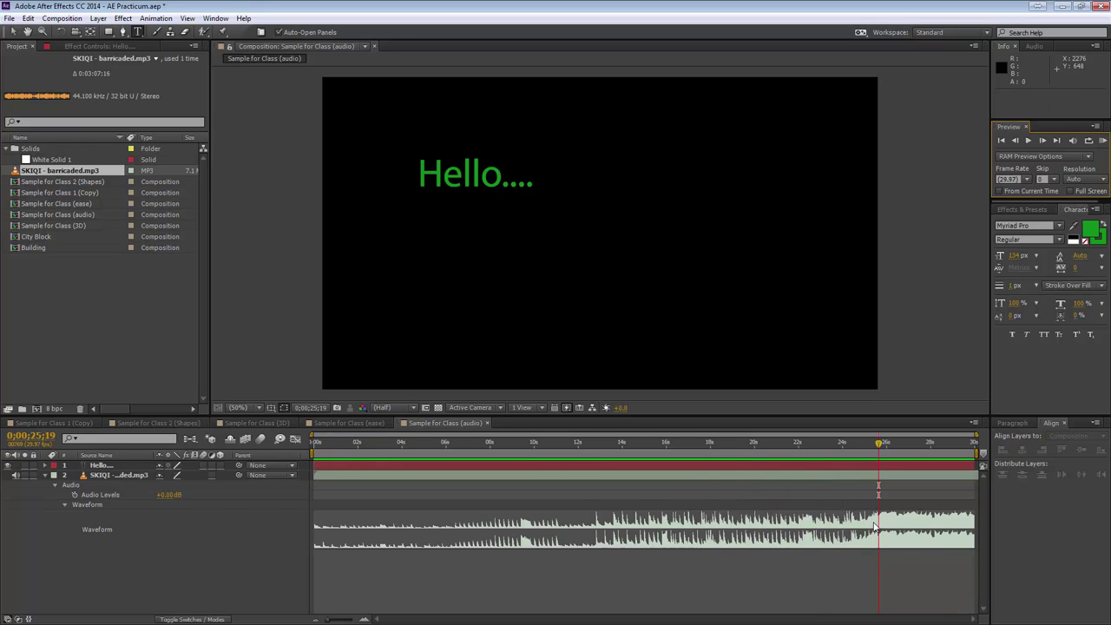
{"action": "left_click", "coordinate": [874, 446]}
{"action": "left_click_drag", "start_coordinate": [875, 446], "coordinate": [870, 447]}
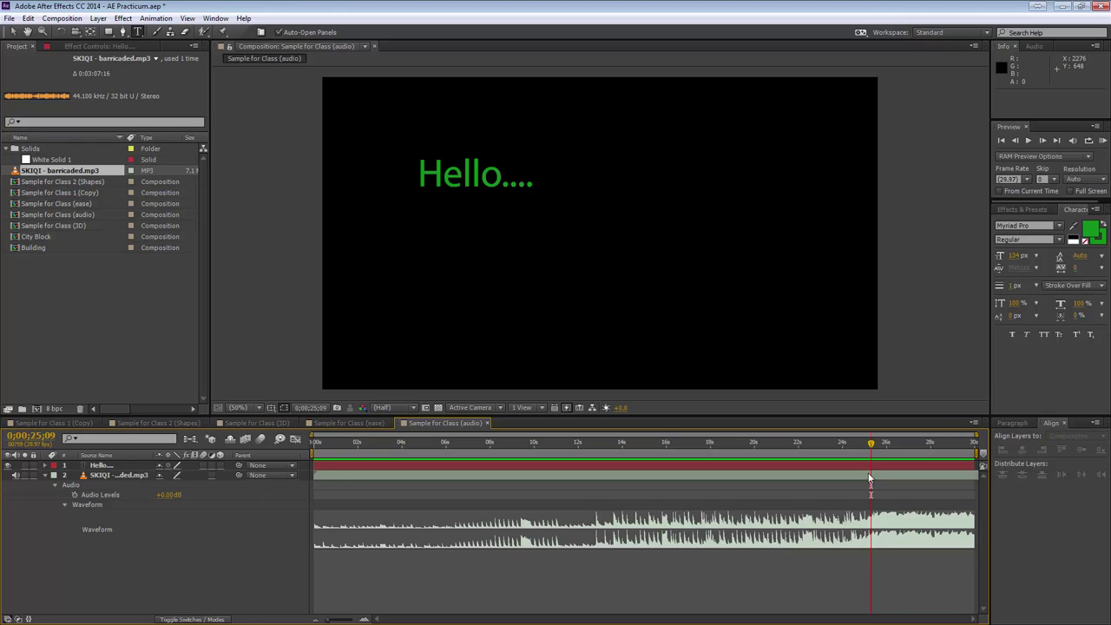
- Select the audio layer and briefly play the composition from its first frame
{"action": "left_click", "coordinate": [407, 527]}
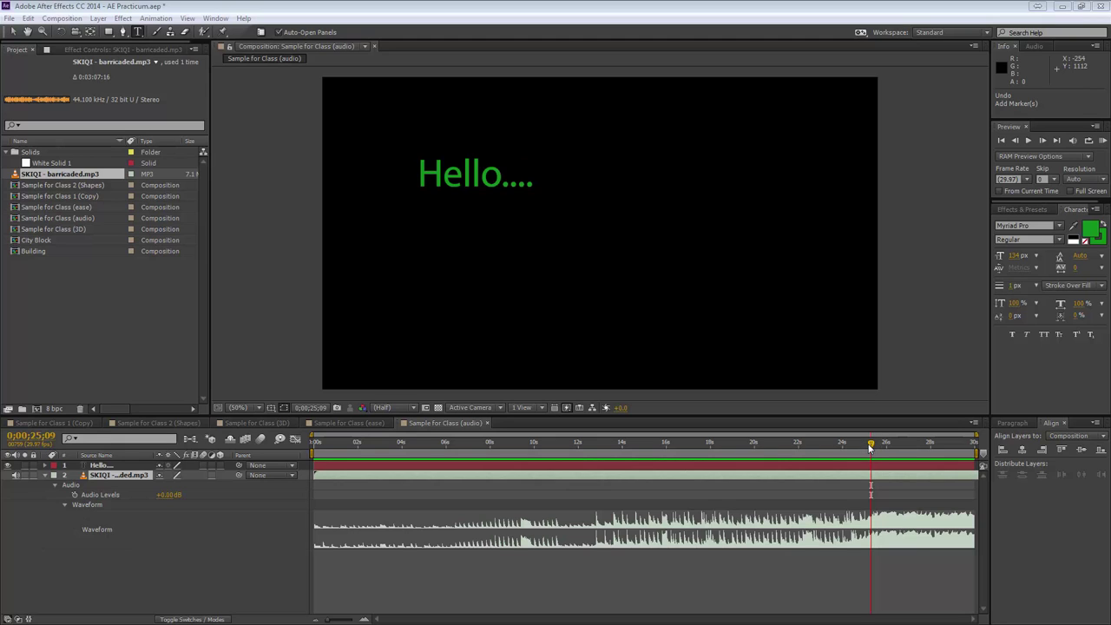
{"action": "left_click_drag", "start_coordinate": [871, 446], "coordinate": [737, 450]}
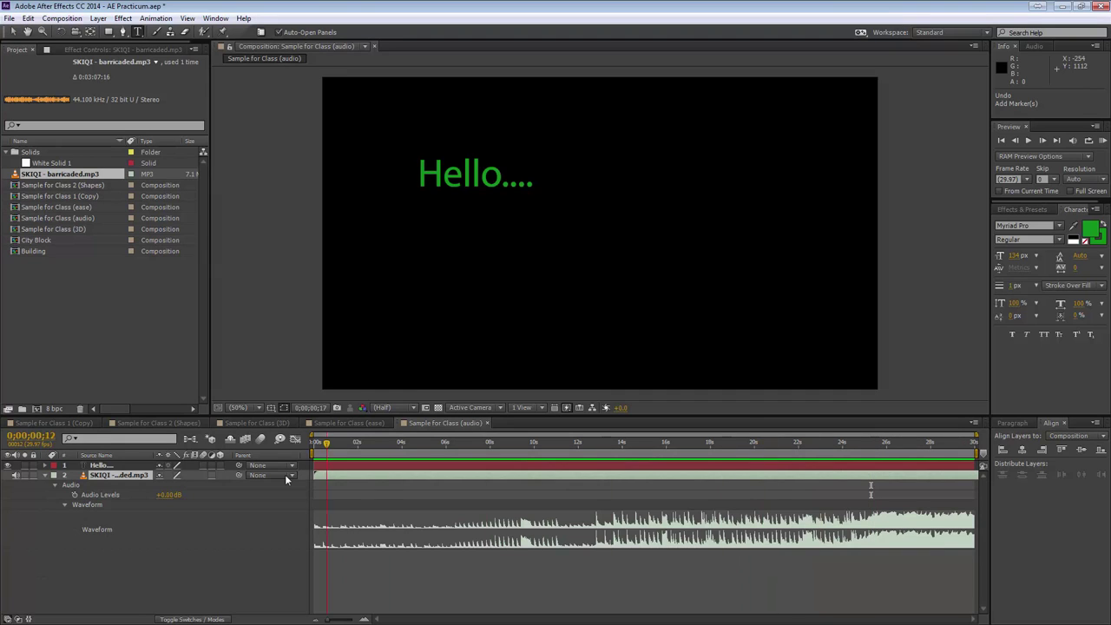
{"action": "key", "text": "Home"}
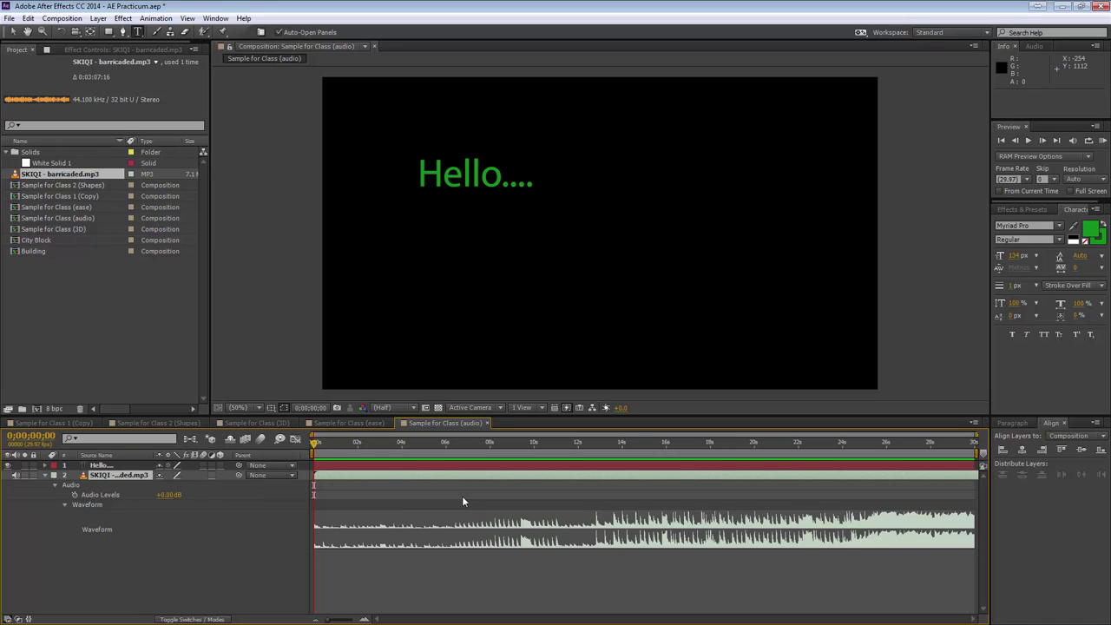
{"action": "key", "text": "space"}
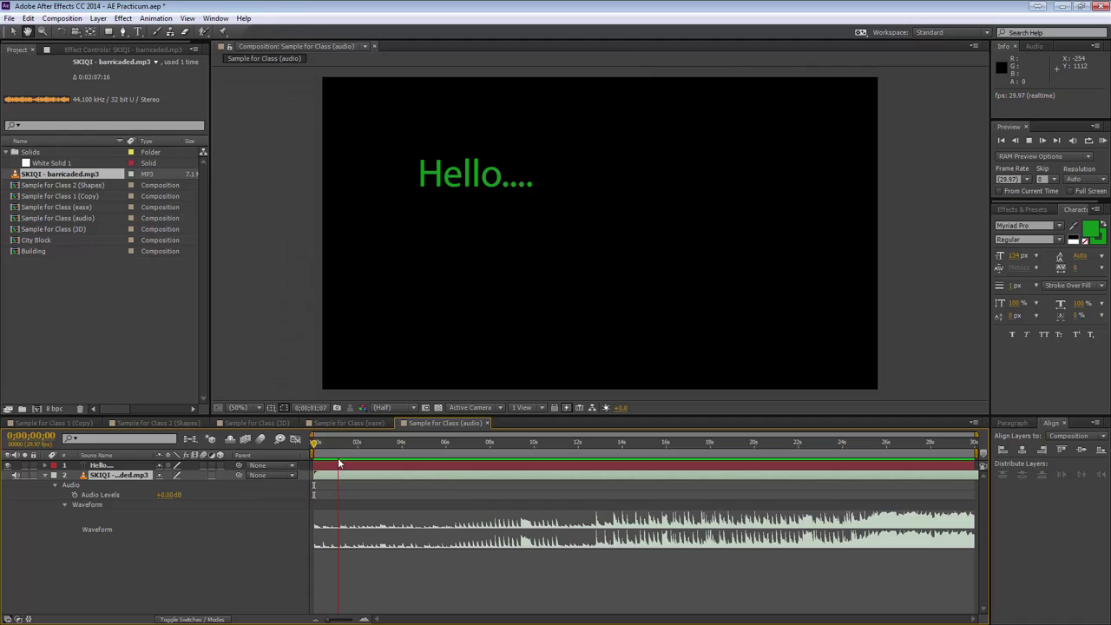
{"action": "key", "text": "space"}
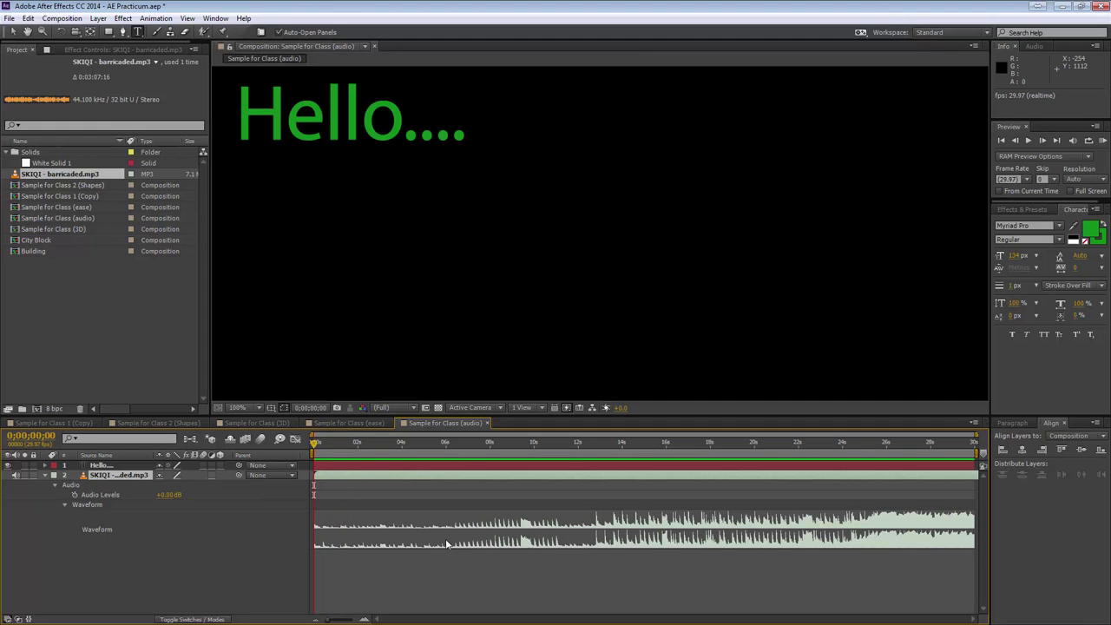
{"action": "key", "text": "ctrl+z"}
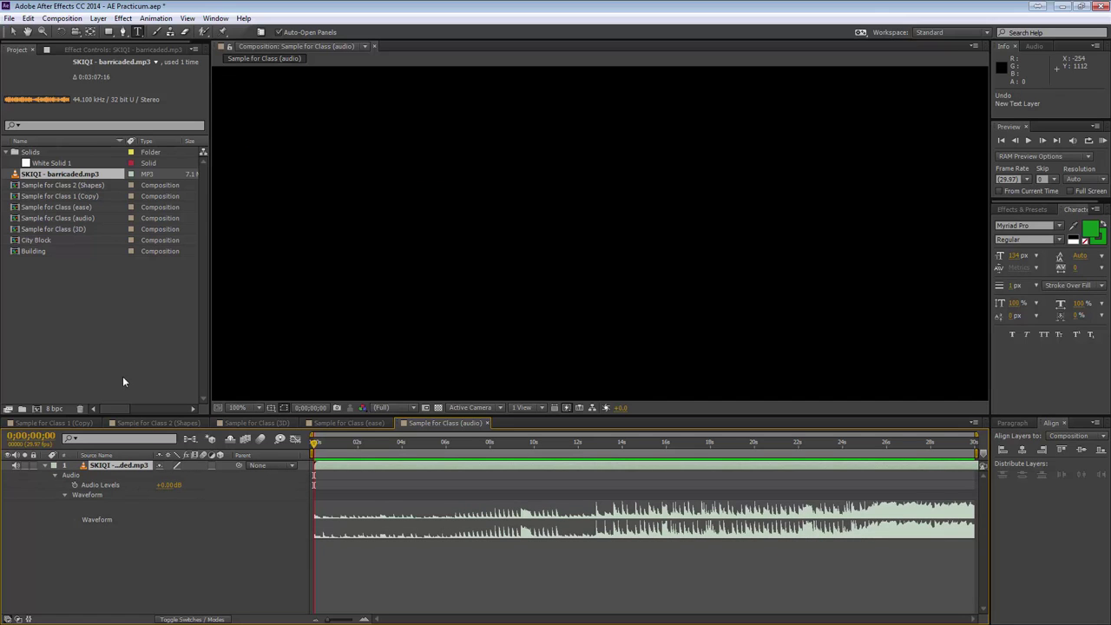
{"action": "left_click", "coordinate": [28, 18]}
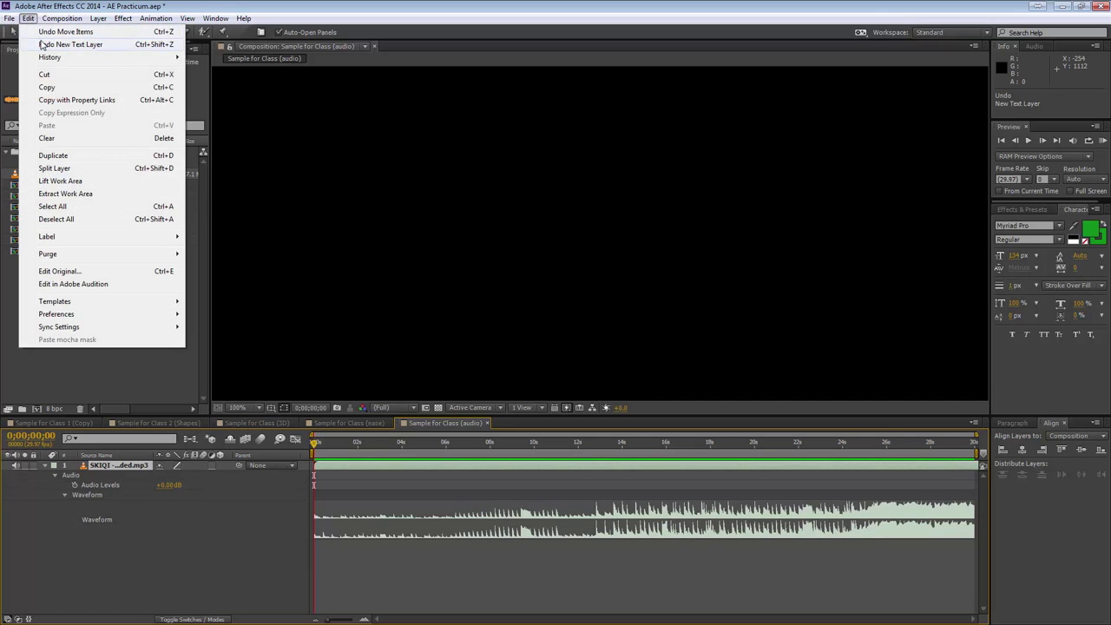
{"action": "left_click", "coordinate": [70, 44]}
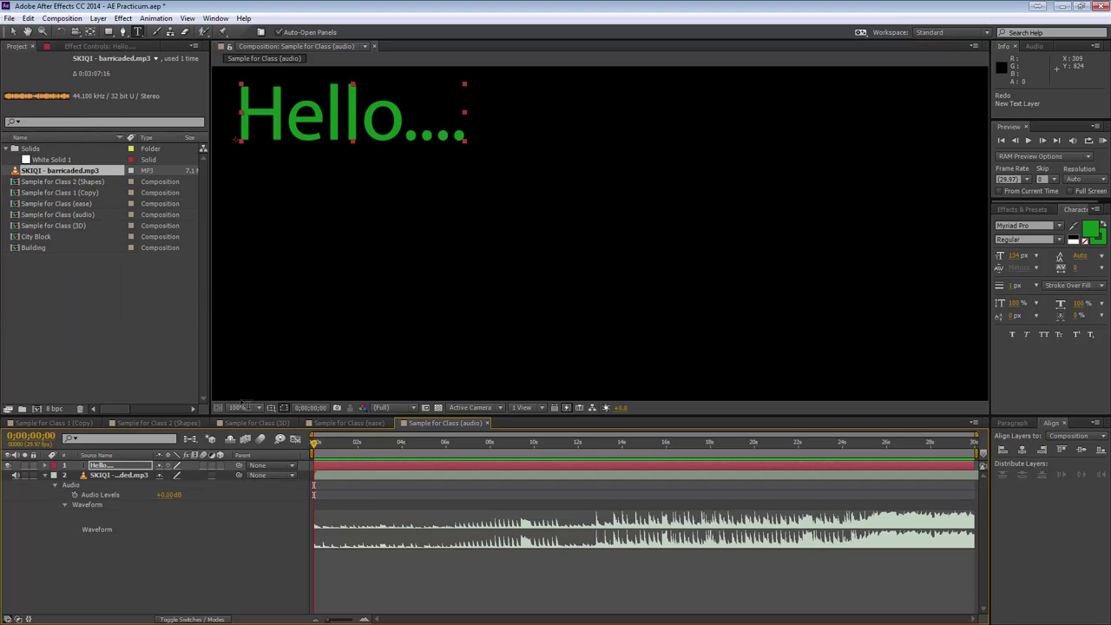
- Fit the whole composition frame in the viewer and deselect the text layer
{"action": "left_click", "coordinate": [257, 408]}
{"action": "left_click", "coordinate": [252, 519]}
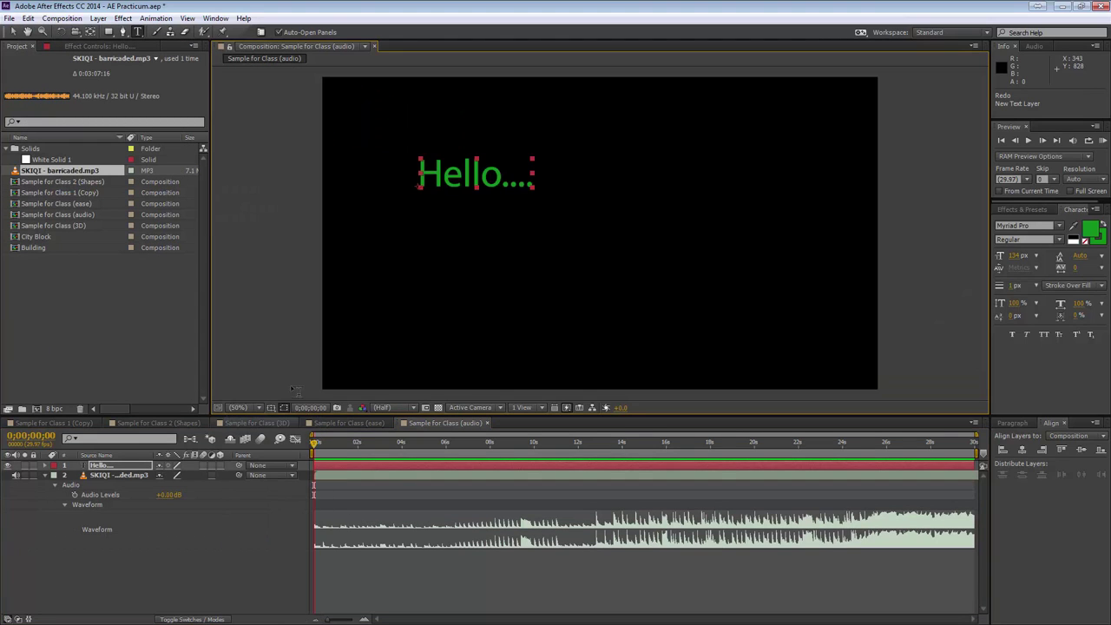
{"action": "left_click", "coordinate": [234, 561]}
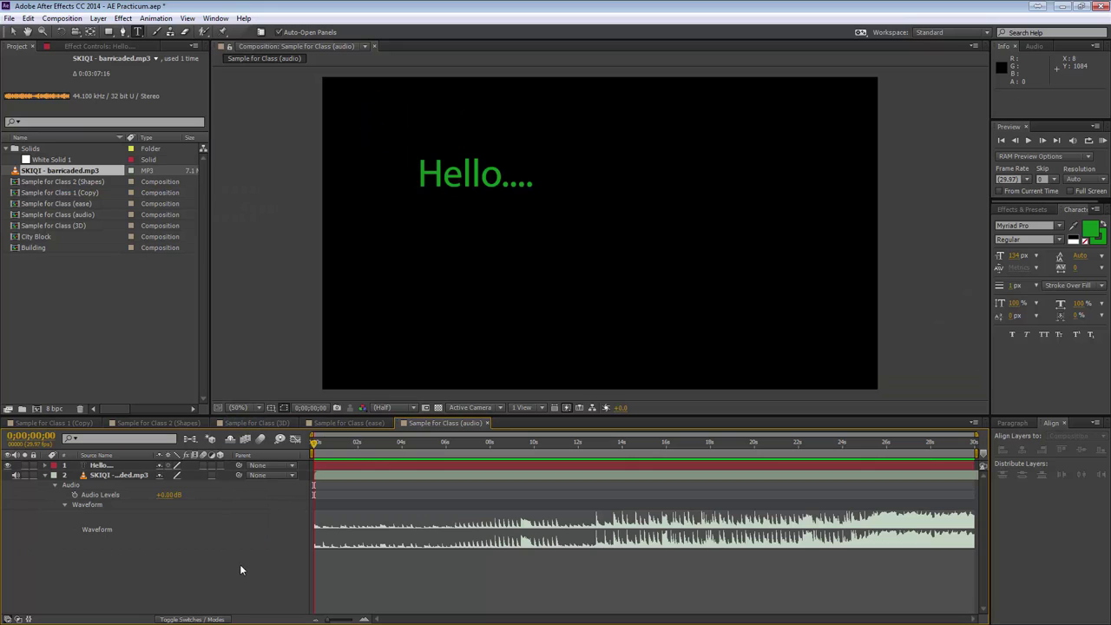
- Play the music from 0;00;24;11, stop playback, and place the current time at 0;00;23;22
{"action": "key", "text": "KP_Decimal"}
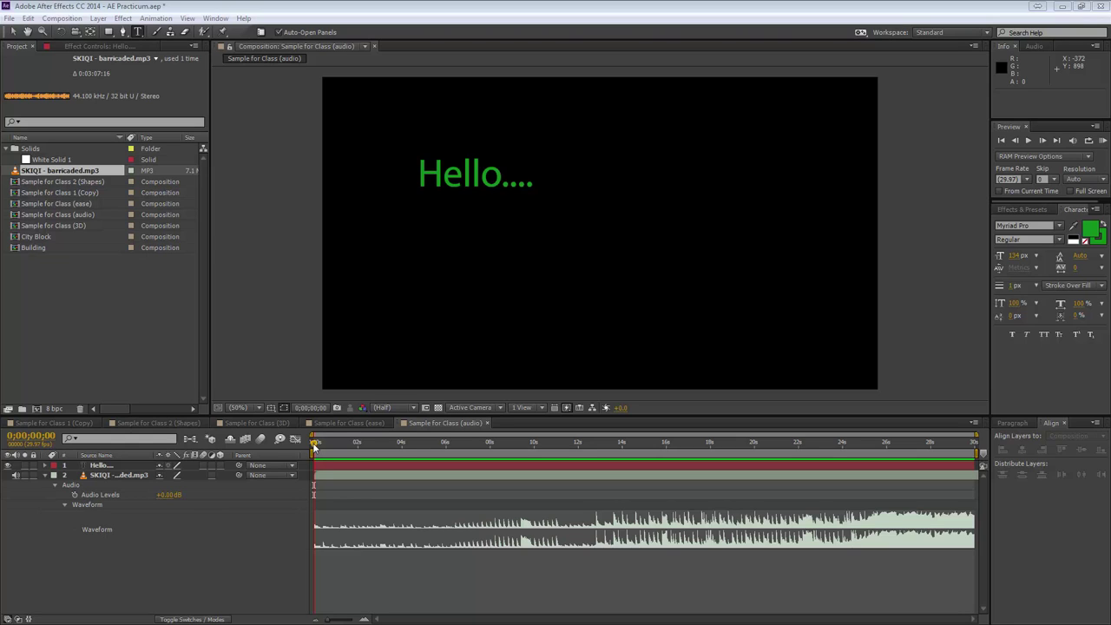
{"action": "left_click_drag", "start_coordinate": [315, 446], "coordinate": [316, 477]}
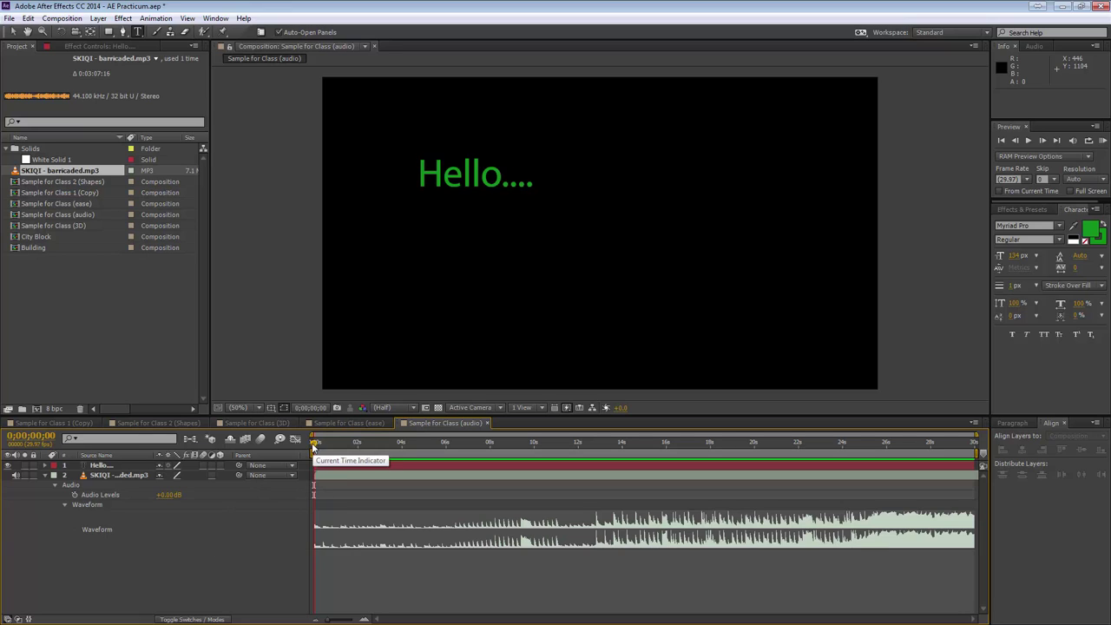
{"action": "left_click_drag", "start_coordinate": [315, 444], "coordinate": [404, 444]}
{"action": "left_click_drag", "start_coordinate": [525, 476], "coordinate": [848, 495]}
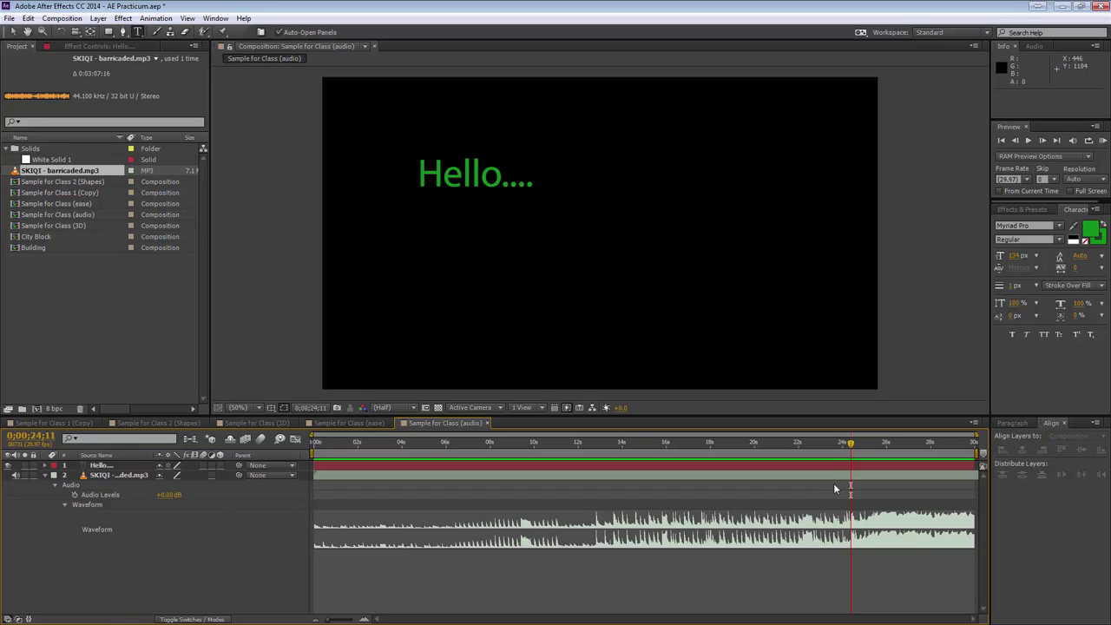
{"action": "key", "text": "space"}
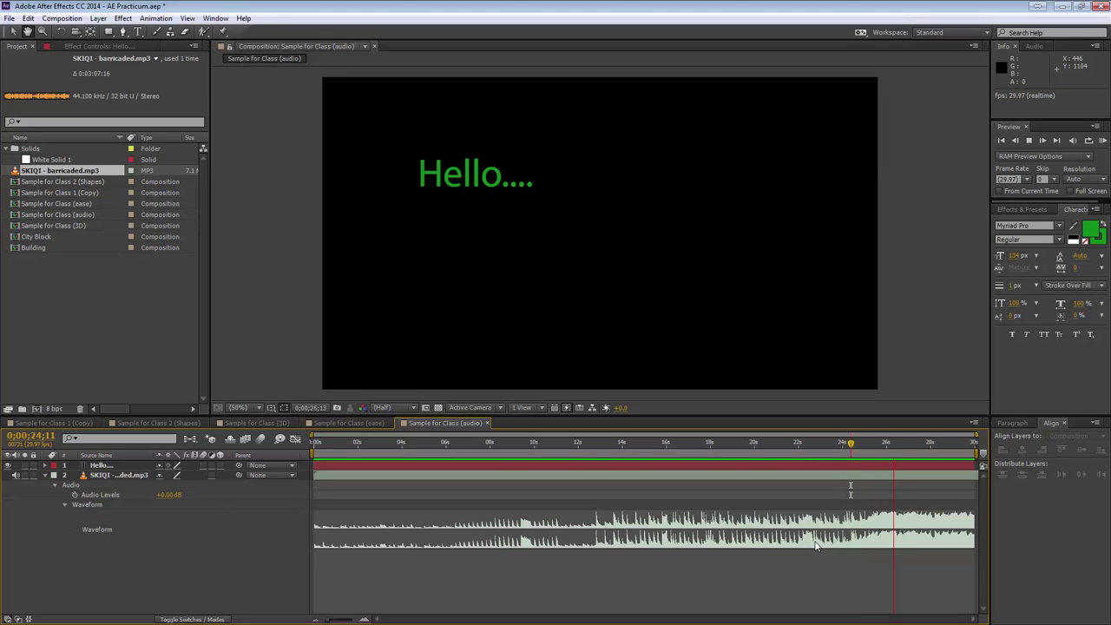
{"action": "key", "text": "space"}
{"action": "left_click", "coordinate": [837, 451]}
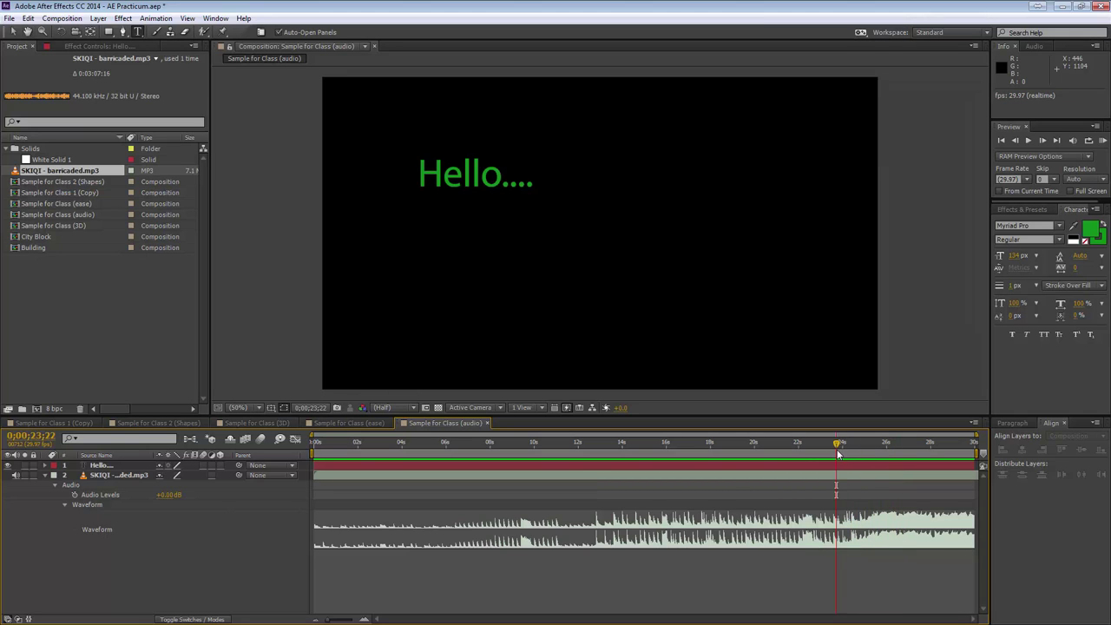
- During audio previews from 0;00;23;22, add a composition marker at about 26 seconds and an audio layer marker at 0;00;25;18
{"action": "key", "text": "KP_Decimal"}
{"action": "left_click", "coordinate": [878, 476]}
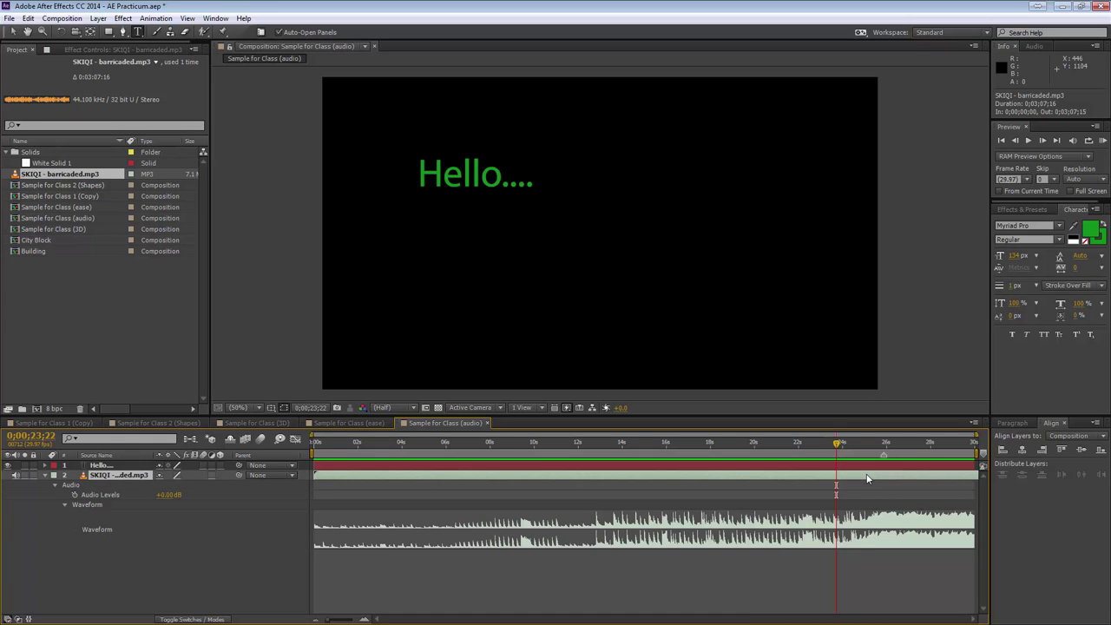
{"action": "key", "text": "KP_Decimal"}
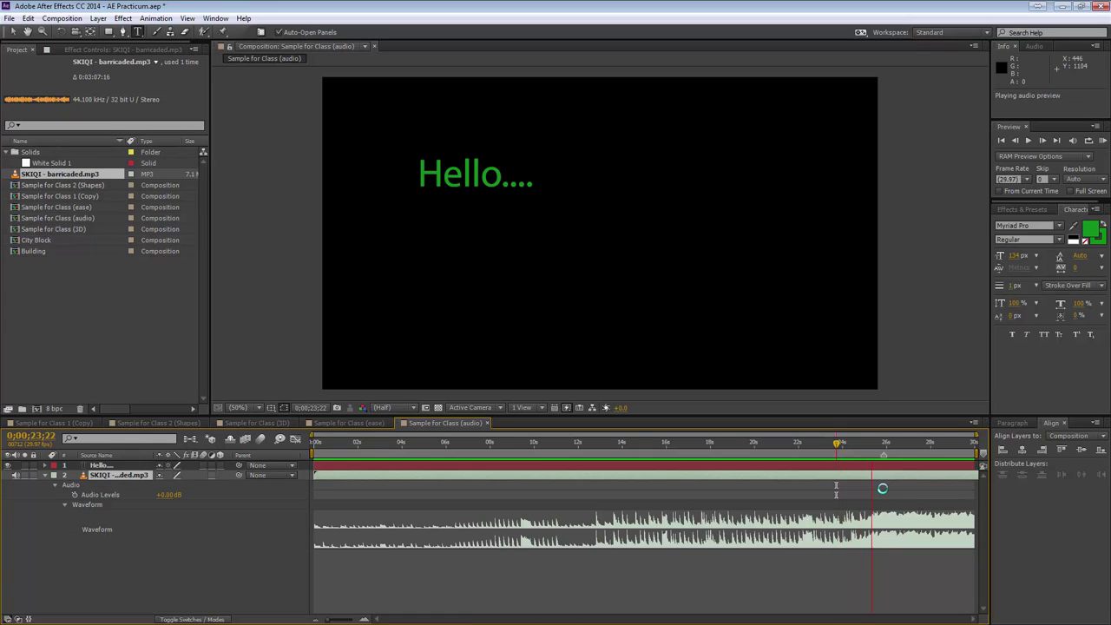
{"action": "key", "text": "KP_Decimal"}
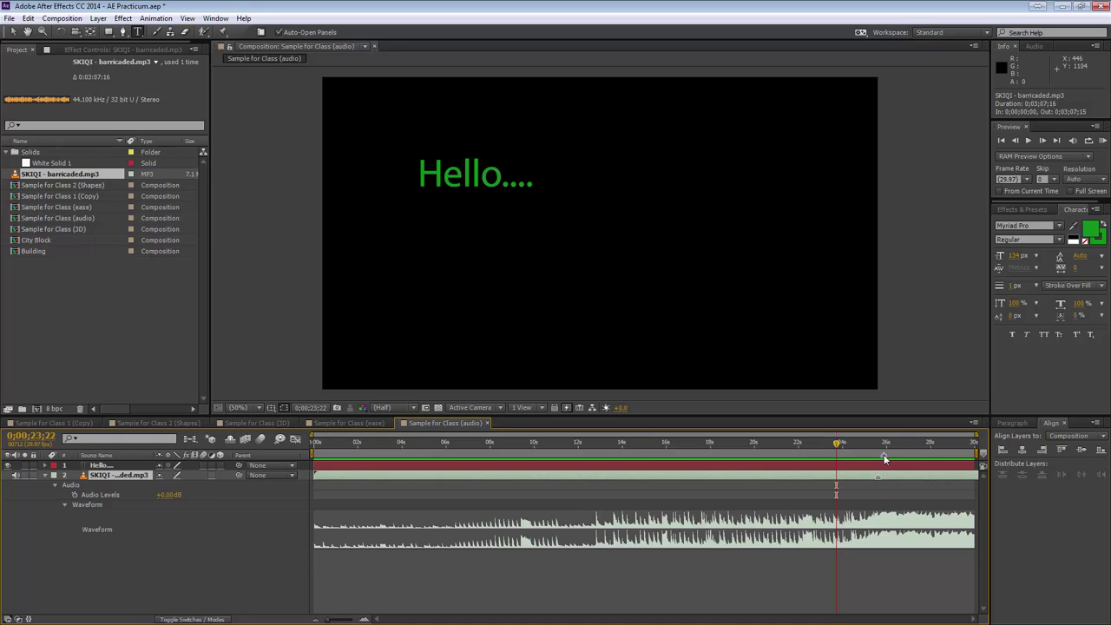
{"action": "left_click", "coordinate": [185, 584]}
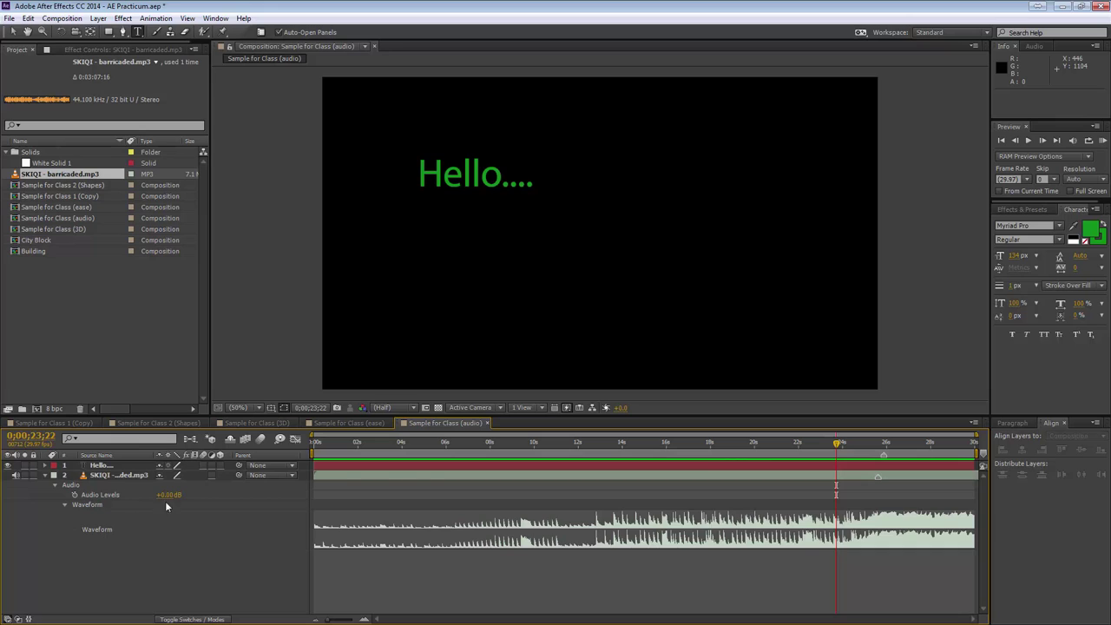
- Examine the settings of the marker on the audio layer without changing them
{"action": "right_click", "coordinate": [877, 480]}
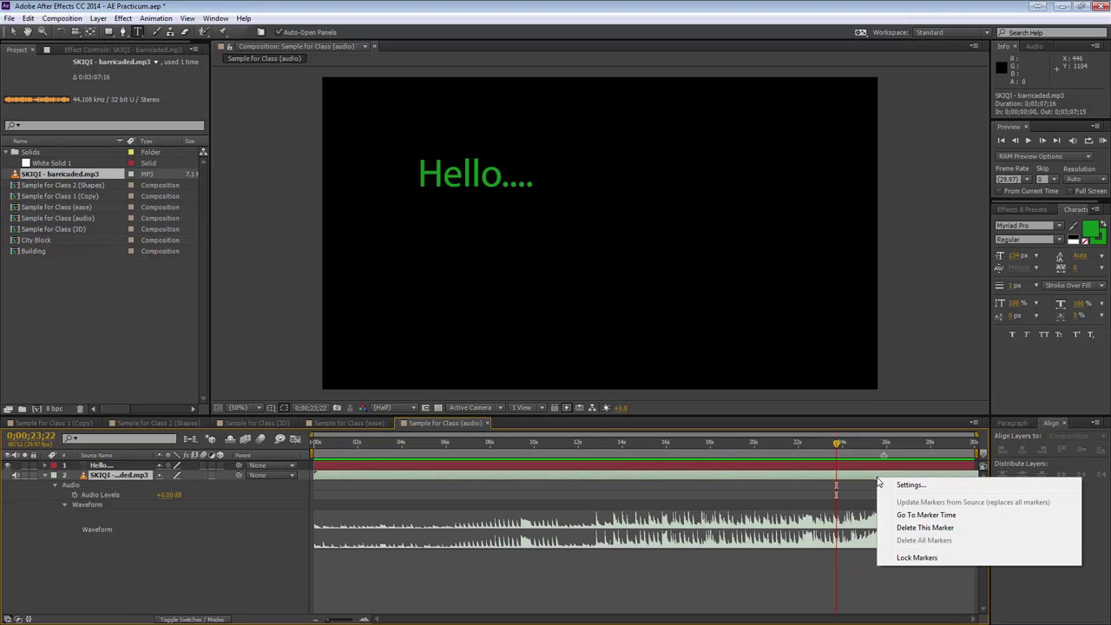
{"action": "left_click", "coordinate": [899, 485]}
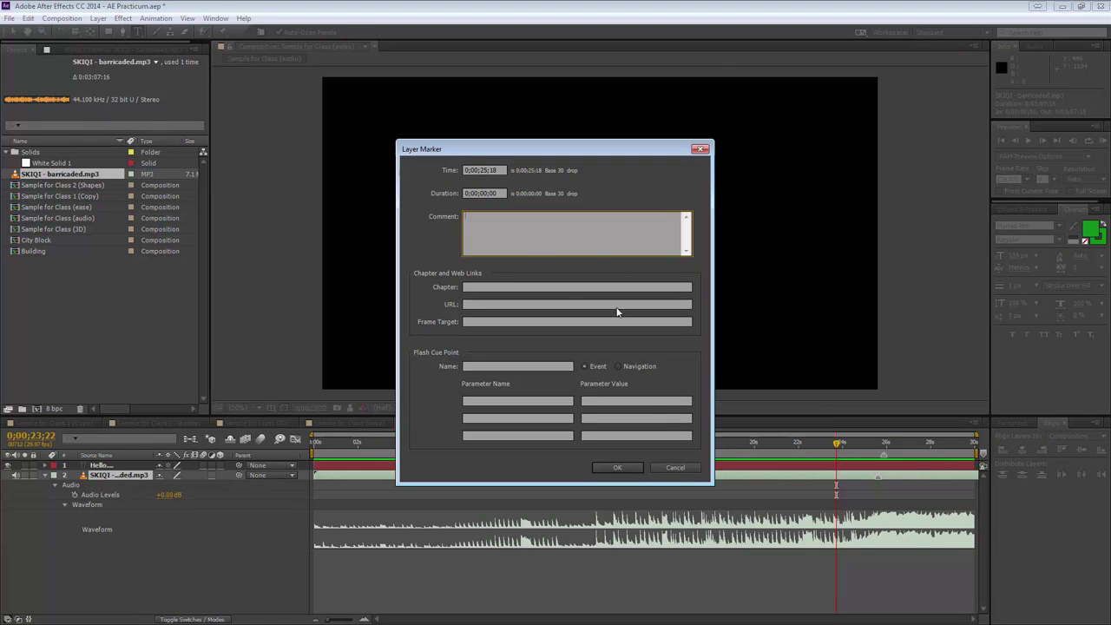
{"action": "left_click", "coordinate": [680, 467]}
{"action": "left_click", "coordinate": [757, 474]}
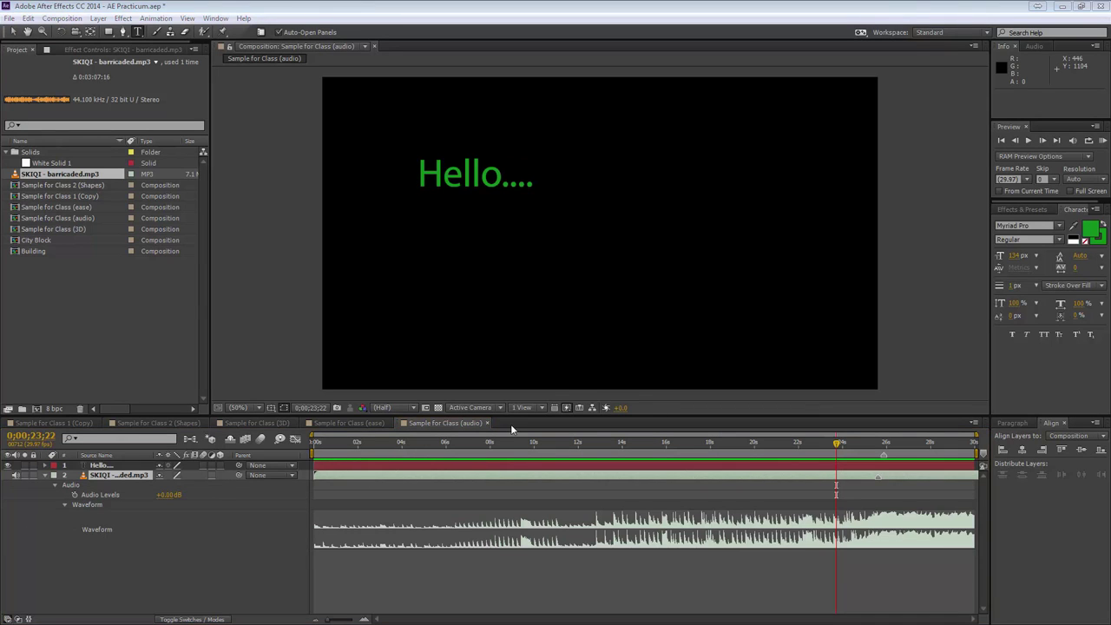
- Set the audio layer marker's Flash cue point name to Music Starts and check the entry in its settings
{"action": "double_click", "coordinate": [877, 479]}
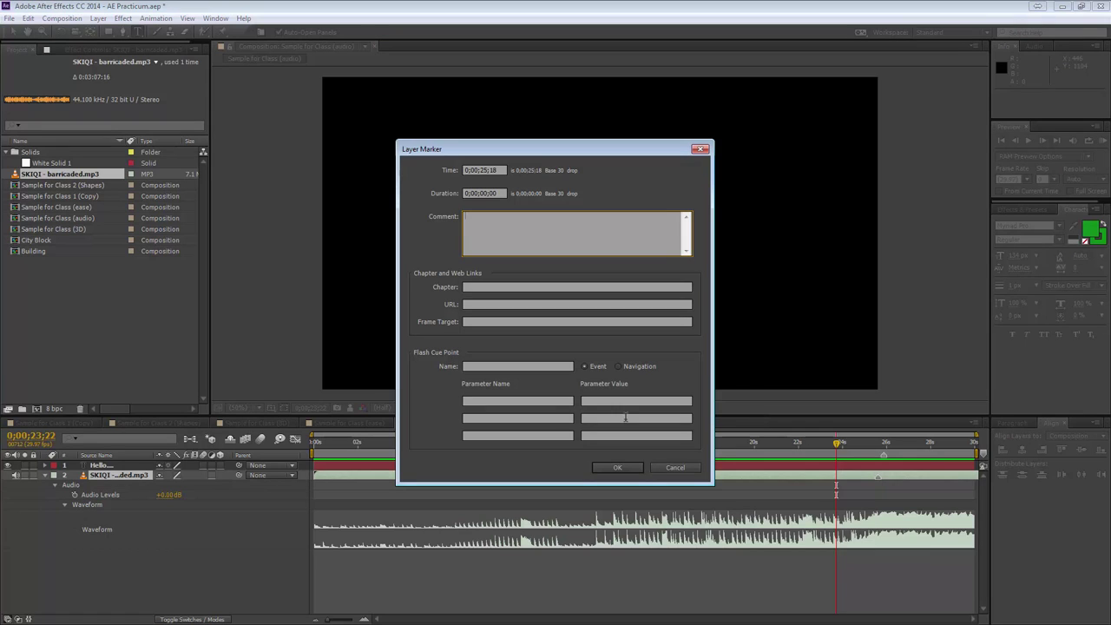
{"action": "left_click", "coordinate": [501, 366]}
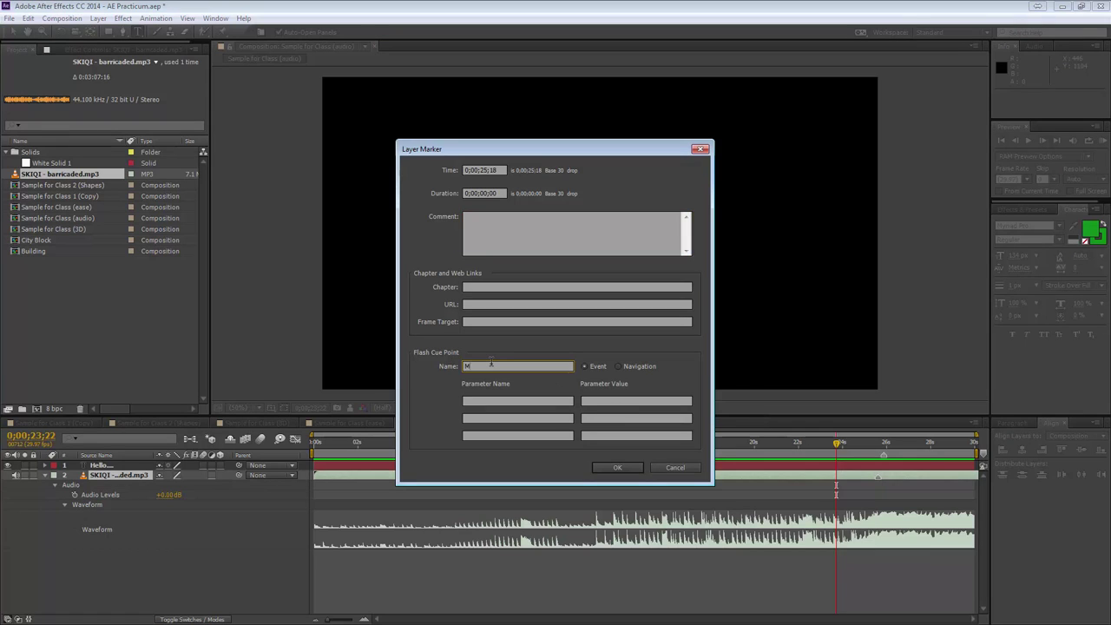
{"action": "type", "text": "Music Starts"}
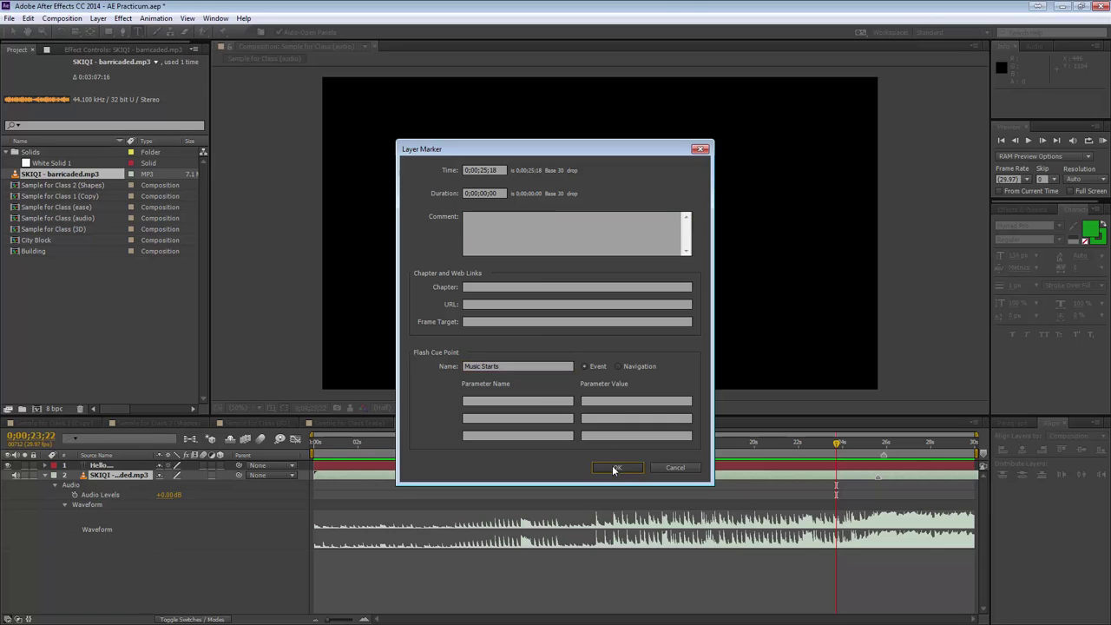
{"action": "left_click", "coordinate": [614, 467]}
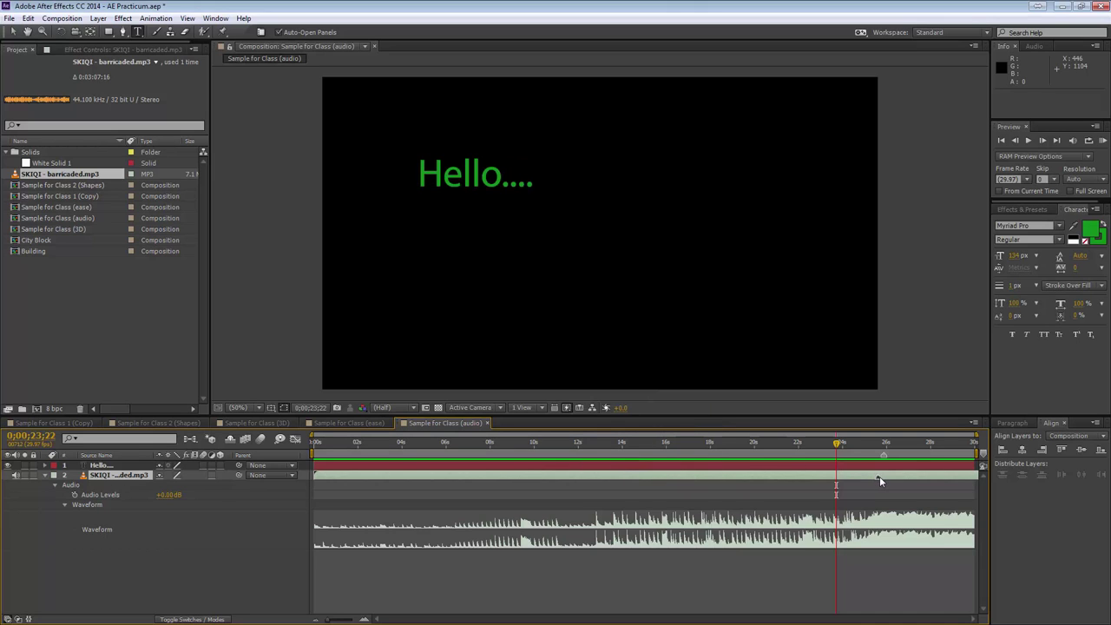
{"action": "double_click", "coordinate": [879, 481]}
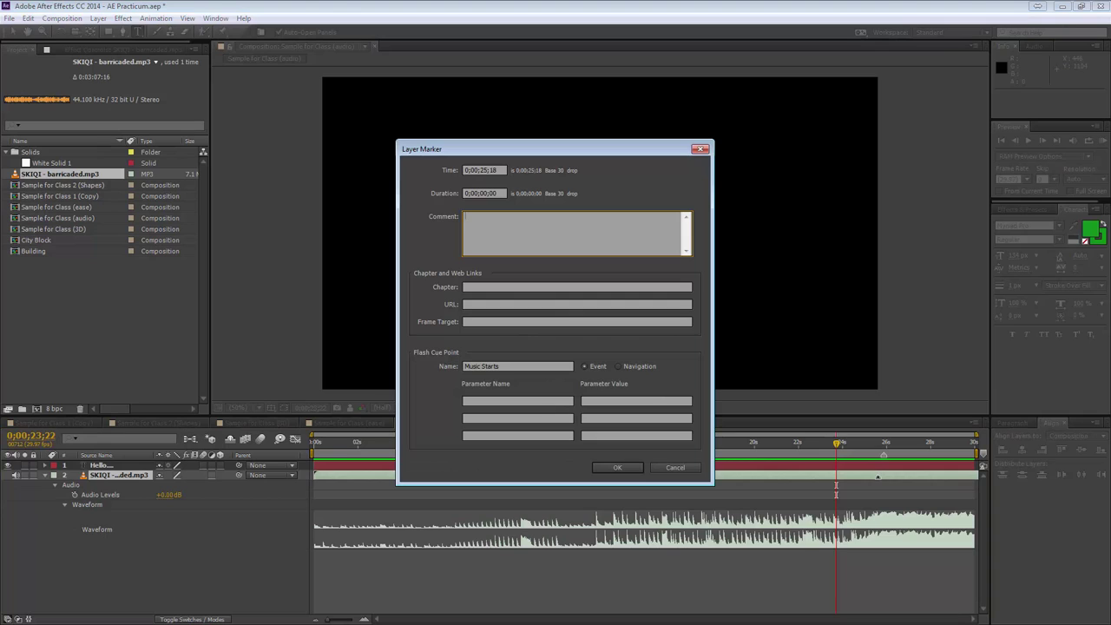
{"action": "key", "text": "Return"}
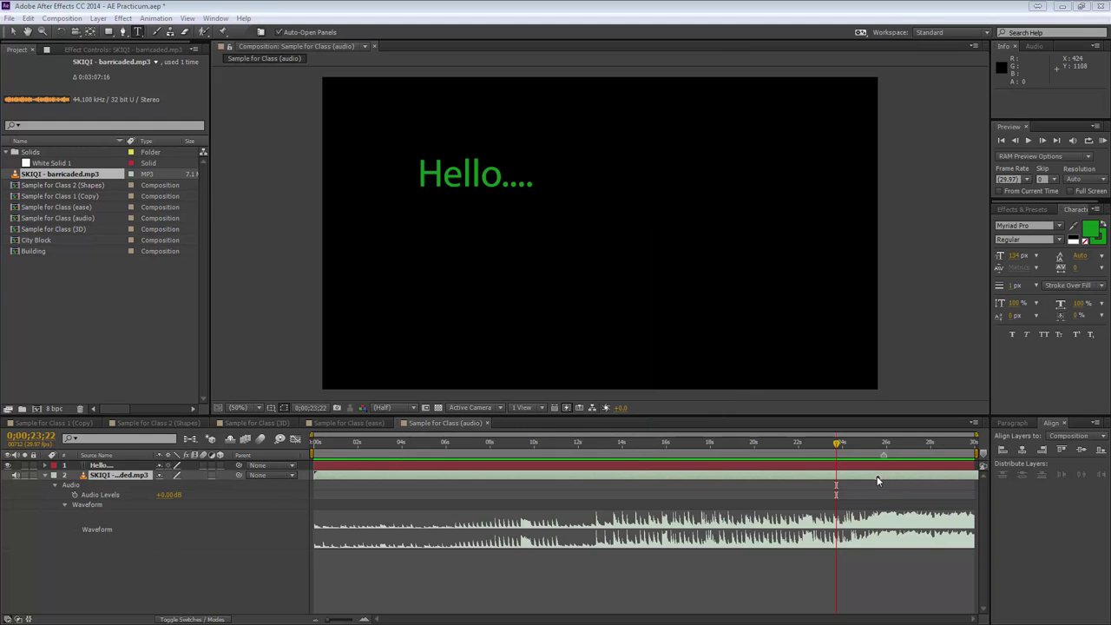
- Clear the Flash cue point name of the audio layer marker
{"action": "double_click", "coordinate": [876, 476]}
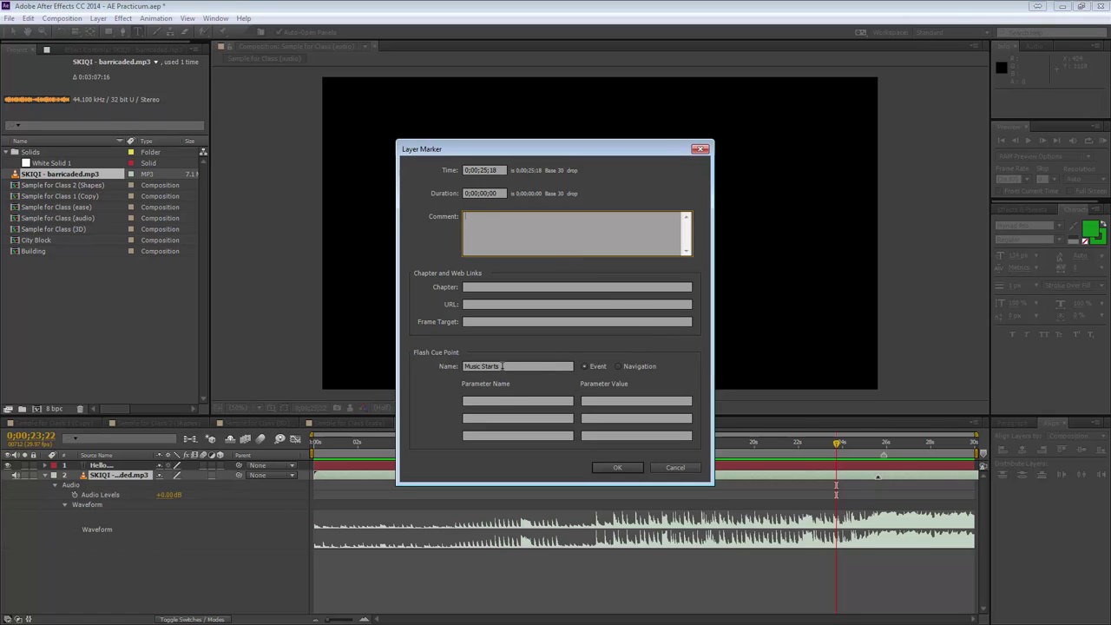
{"action": "left_click_drag", "start_coordinate": [502, 366], "coordinate": [464, 365]}
{"action": "key", "text": "BackSpace"}
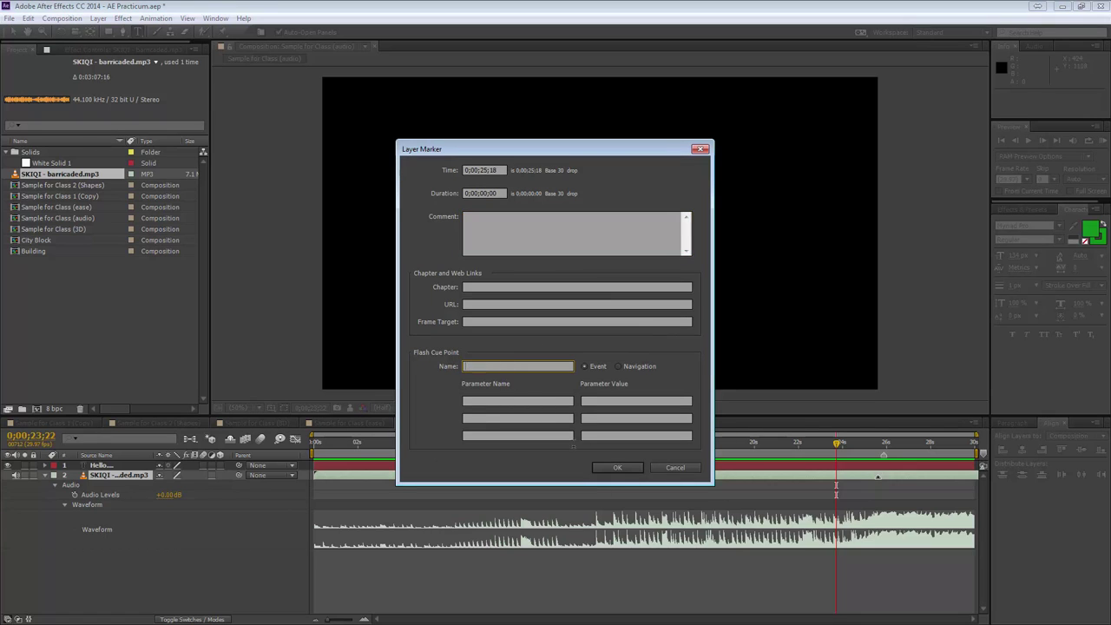
{"action": "left_click", "coordinate": [618, 469]}
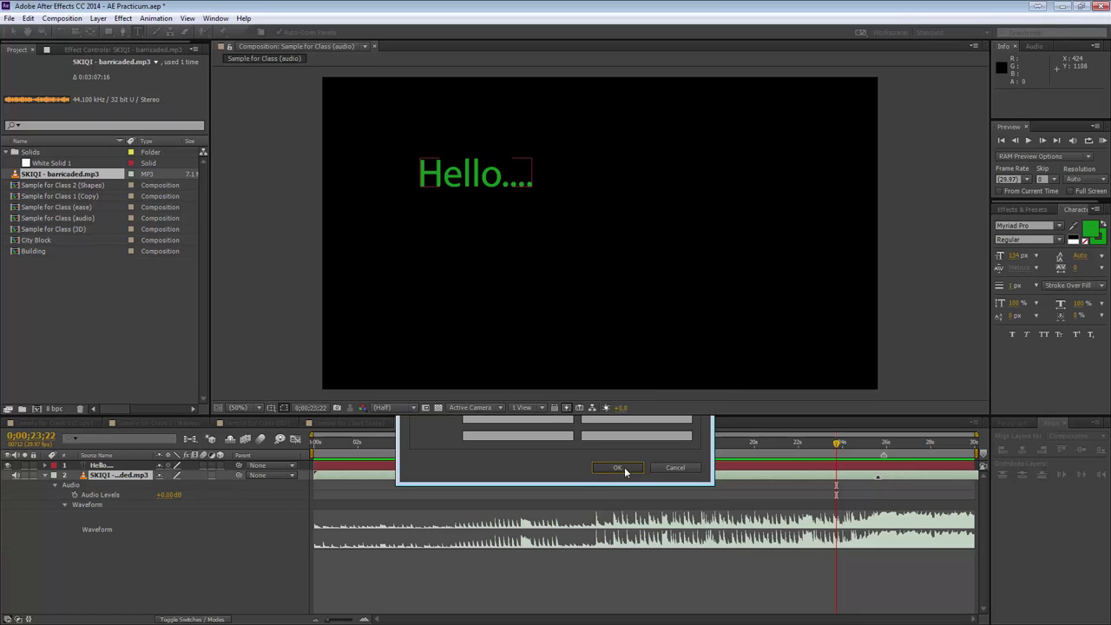
- Delete the composition marker near 26 seconds and move the current time to 0;00;20;01
{"action": "right_click", "coordinate": [884, 459]}
{"action": "left_click", "coordinate": [905, 507]}
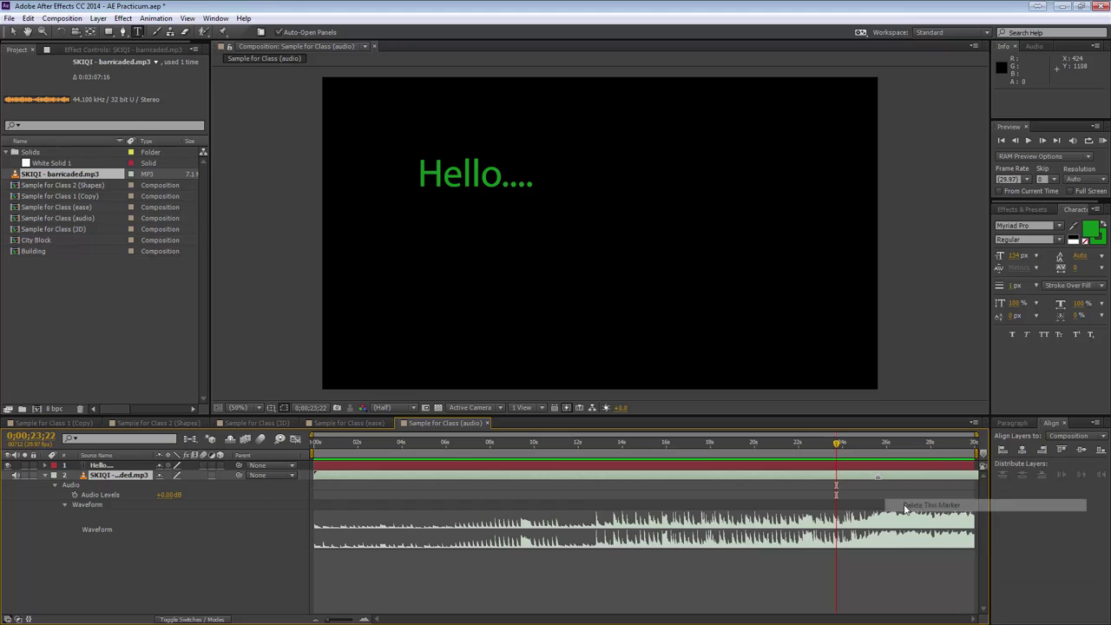
{"action": "mouse_move", "coordinate": [838, 449]}
{"action": "left_mouse_down"}
{"action": "mouse_move", "coordinate": [882, 449]}
{"action": "mouse_move", "coordinate": [755, 449]}
{"action": "left_mouse_up"}
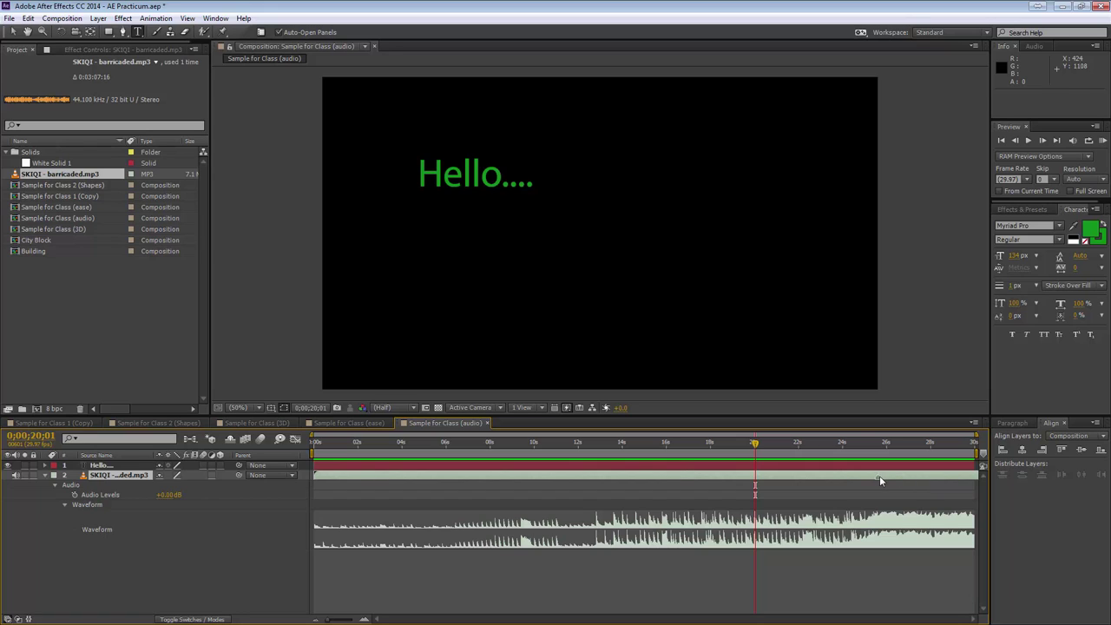
- Nudge the layer marker slightly earlier and slide the audio layer back so its In point is -0;00;22;25
{"action": "left_click_drag", "start_coordinate": [880, 476], "coordinate": [888, 477]}
{"action": "left_click_drag", "start_coordinate": [316, 475], "coordinate": [254, 482]}
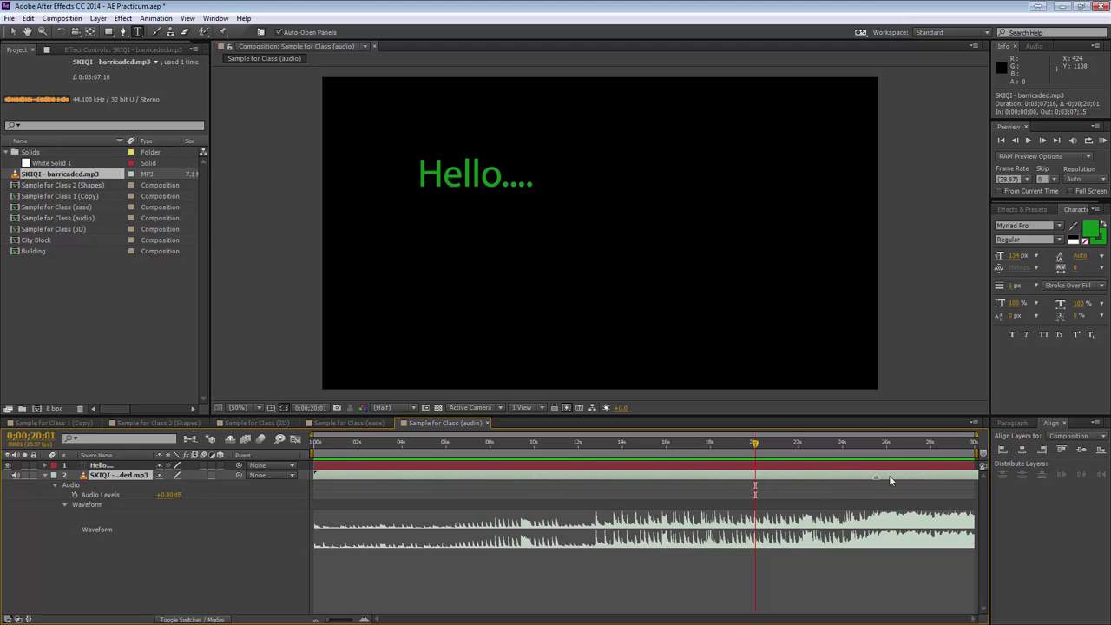
{"action": "left_click_drag", "start_coordinate": [909, 480], "coordinate": [380, 483]}
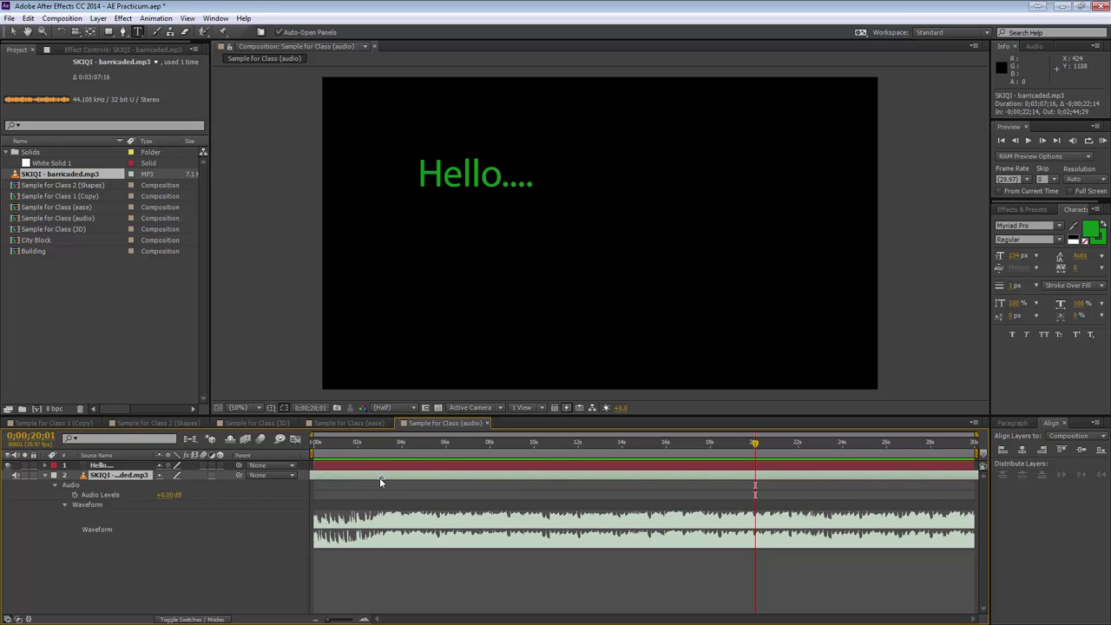
{"action": "left_click_drag", "start_coordinate": [413, 479], "coordinate": [401, 479]}
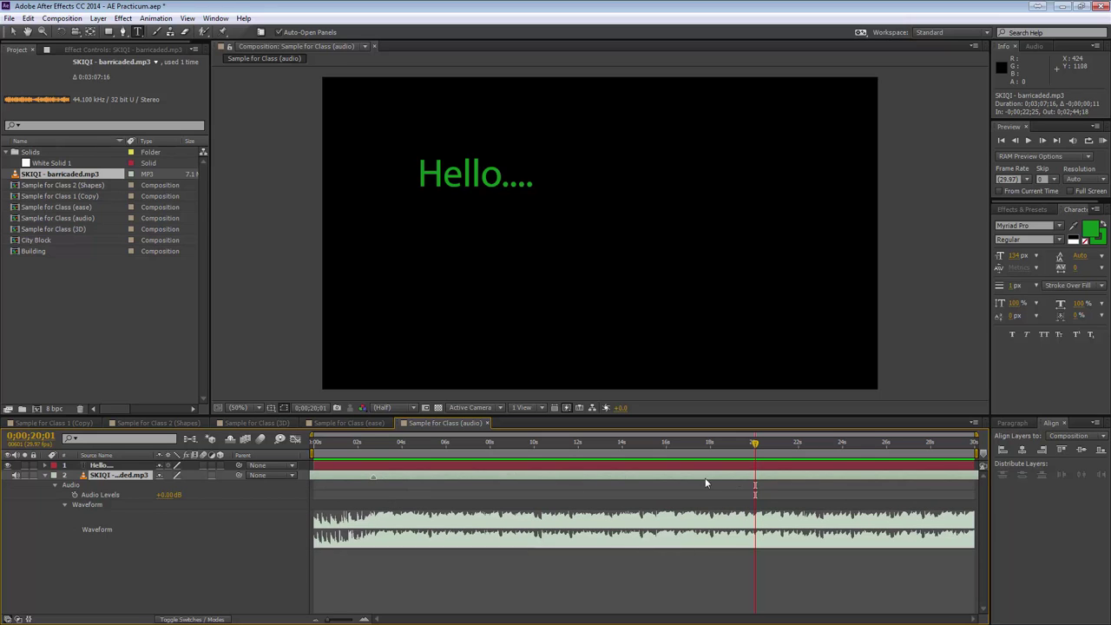
- Add Audio Levels keyframes at +0.00 dB on the first frame and at 0;00;02;21, where the layer marker sits
{"action": "left_click", "coordinate": [490, 443]}
{"action": "left_click", "coordinate": [315, 446]}
{"action": "left_click", "coordinate": [74, 494]}
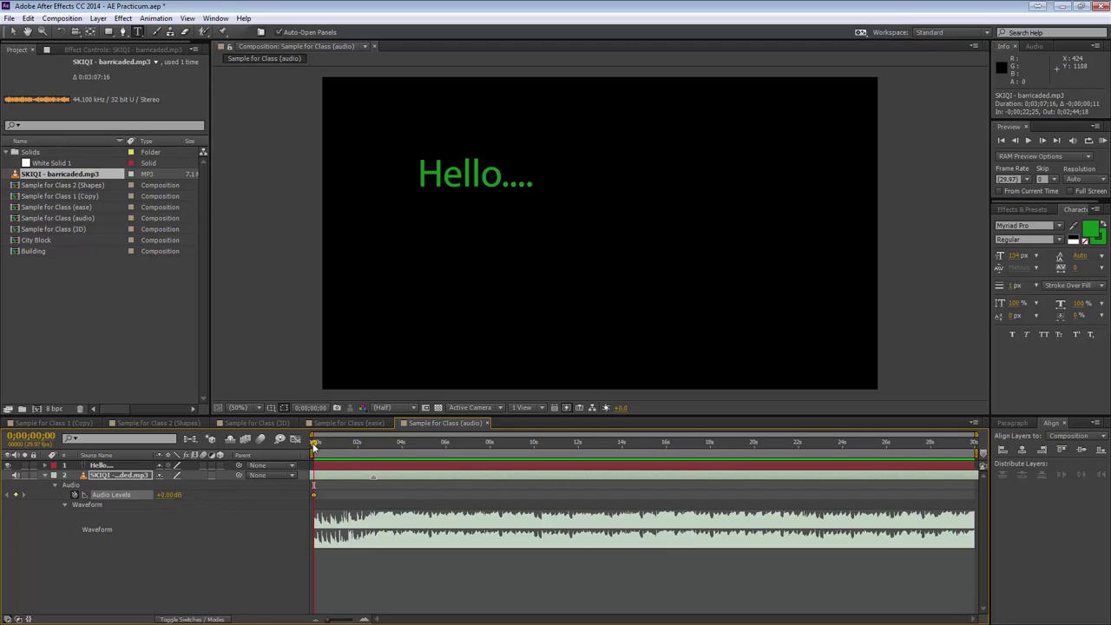
{"action": "left_click_drag", "start_coordinate": [315, 444], "coordinate": [375, 449]}
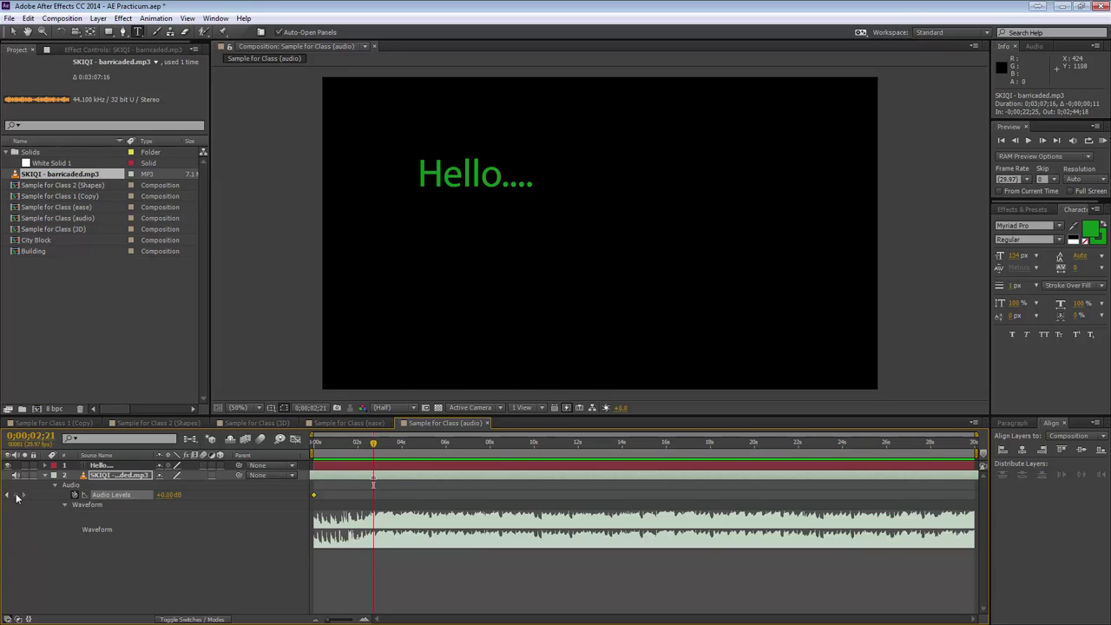
- Try lowering Audio Levels to -48.00 dB at the first frame for a fade-in, and undo the change
{"action": "left_click_drag", "start_coordinate": [375, 446], "coordinate": [293, 458]}
{"action": "left_click_drag", "start_coordinate": [169, 494], "coordinate": [93, 495]}
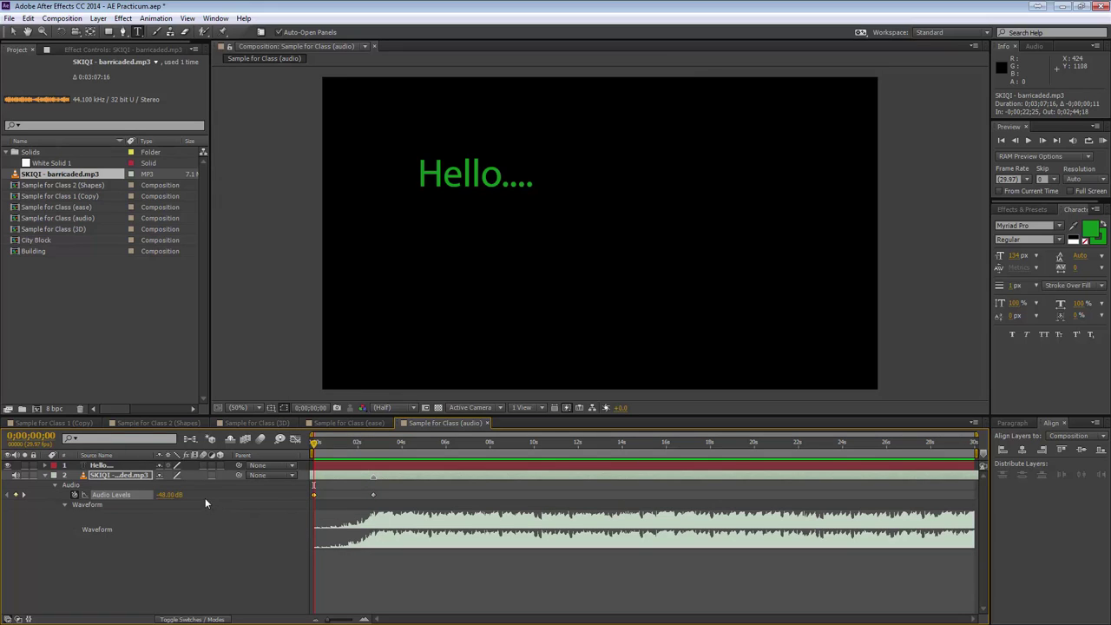
{"action": "key", "text": "ctrl+z"}
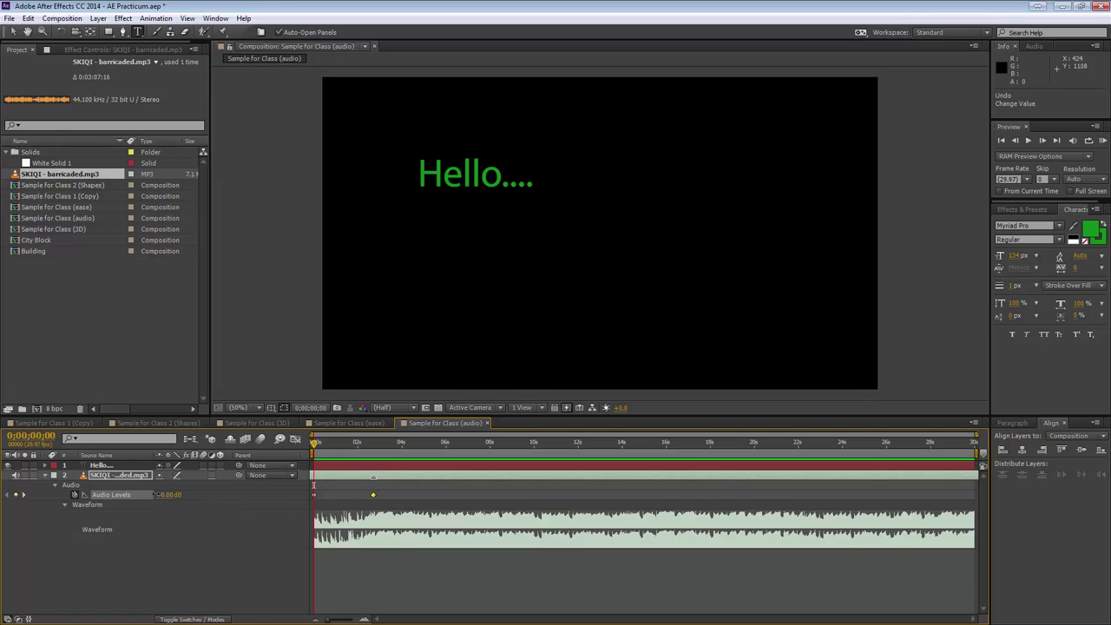
- Set Audio Levels to -48.00 dB at the first frame and to -11.00 dB at 0;00;04;05
{"action": "left_click_drag", "start_coordinate": [164, 494], "coordinate": [113, 495]}
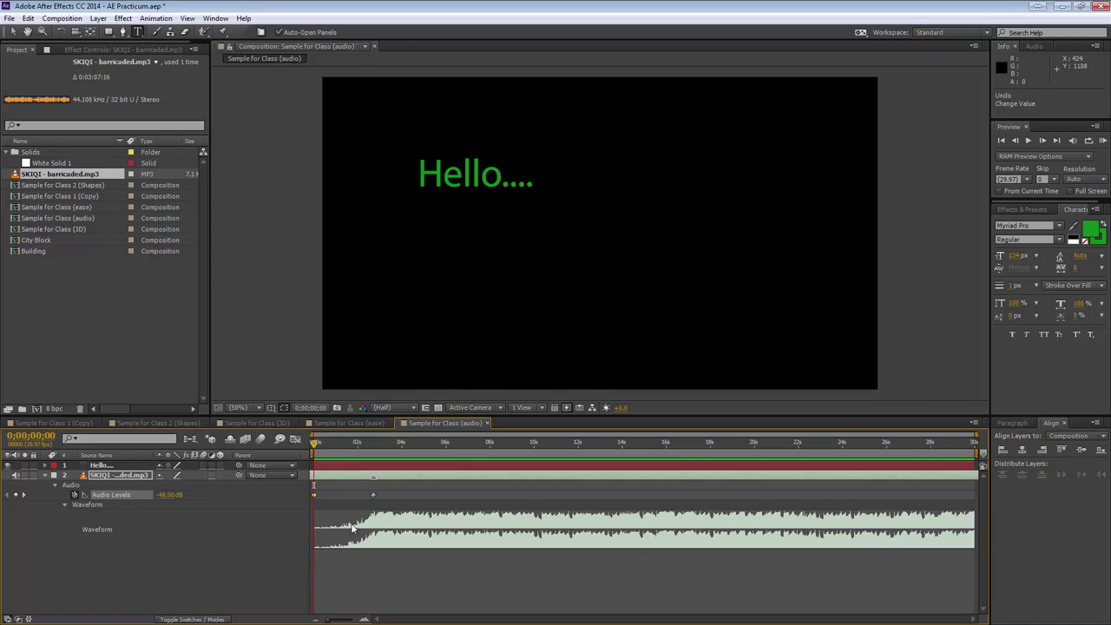
{"action": "left_click_drag", "start_coordinate": [323, 448], "coordinate": [406, 446]}
{"action": "left_click_drag", "start_coordinate": [163, 501], "coordinate": [139, 501]}
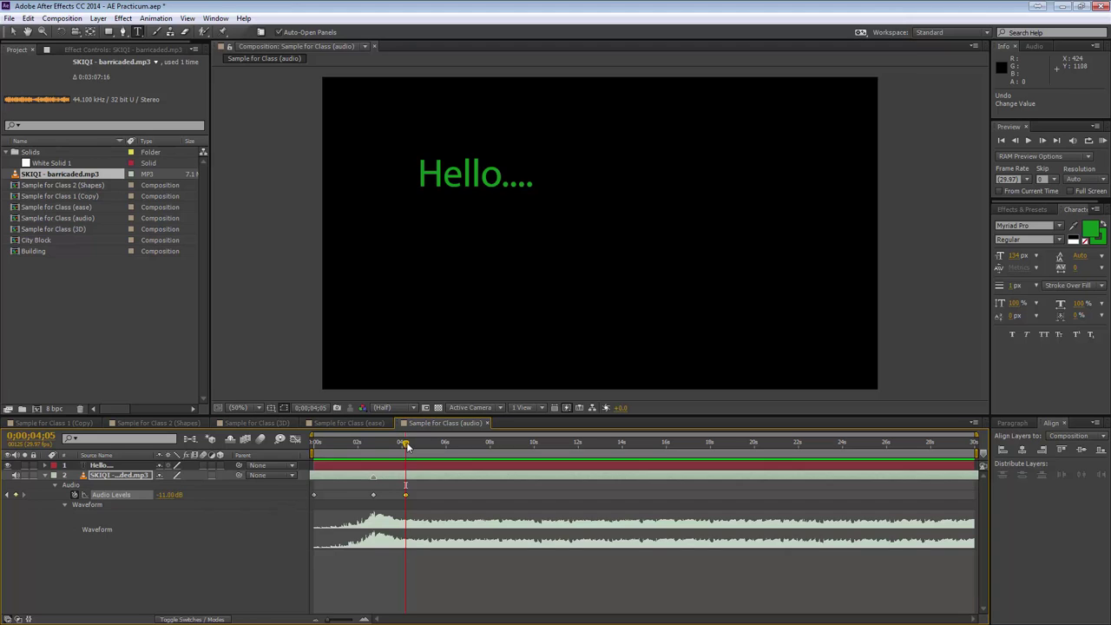
- Try Audio Levels at +0.00 dB at 0;00;06;29, undo it, and add a keyframe there that holds -11.00 dB
{"action": "left_click_drag", "start_coordinate": [405, 444], "coordinate": [469, 445]}
{"action": "left_click_drag", "start_coordinate": [178, 499], "coordinate": [212, 500]}
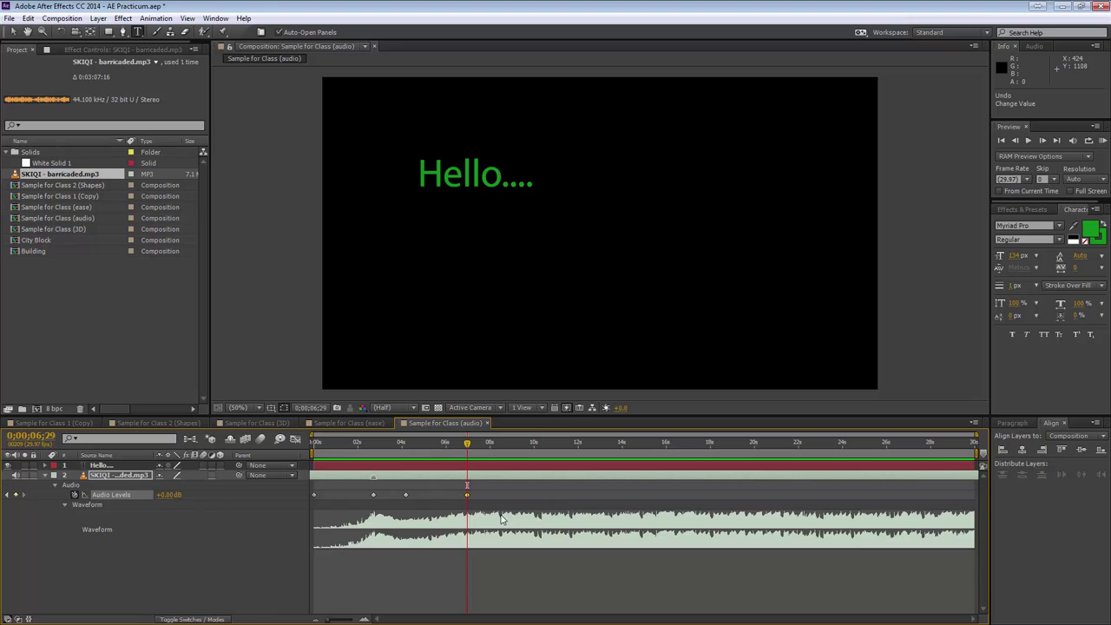
{"action": "key", "text": "ctrl+z"}
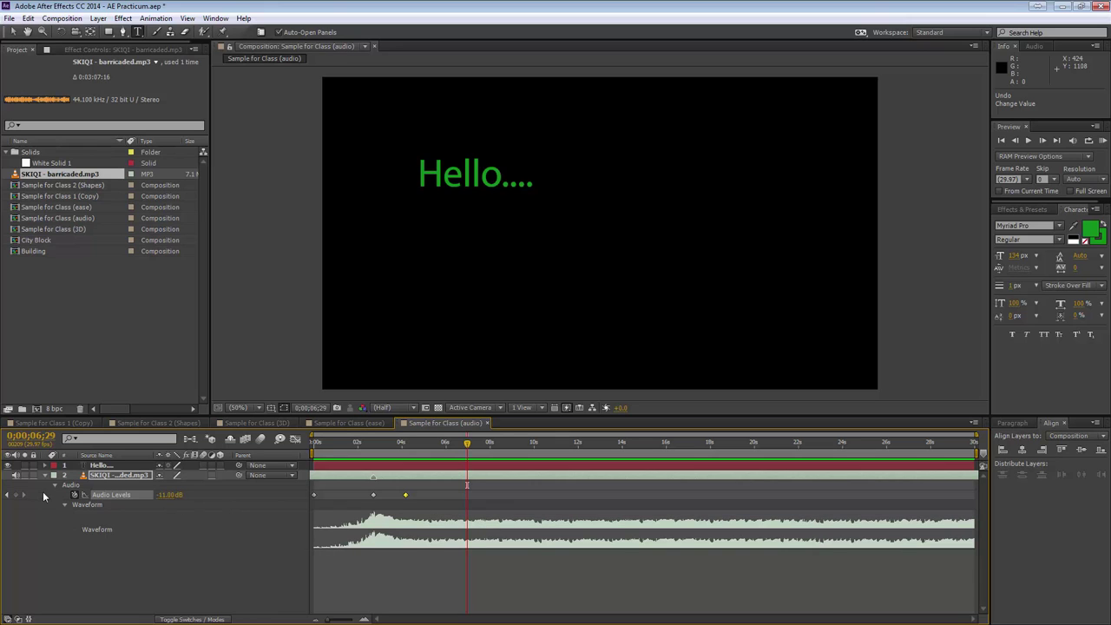
{"action": "left_click", "coordinate": [17, 496]}
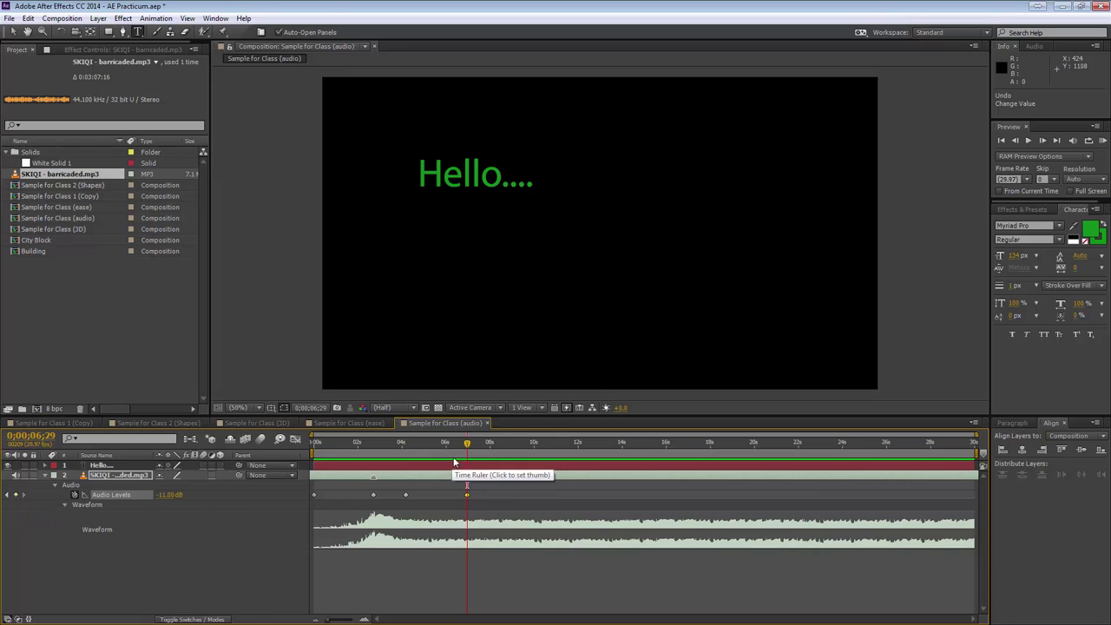
- Set Audio Levels to +0.00 dB at 0;00;08;00 and preview the audio from the first frame
{"action": "left_click_drag", "start_coordinate": [468, 445], "coordinate": [490, 446]}
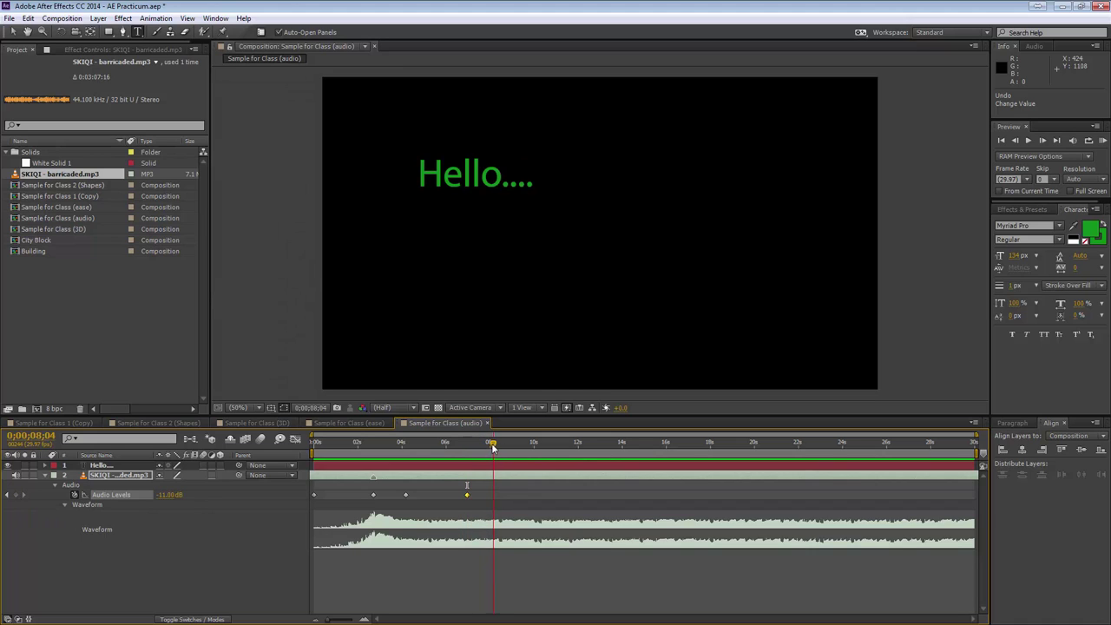
{"action": "left_click", "coordinate": [170, 495]}
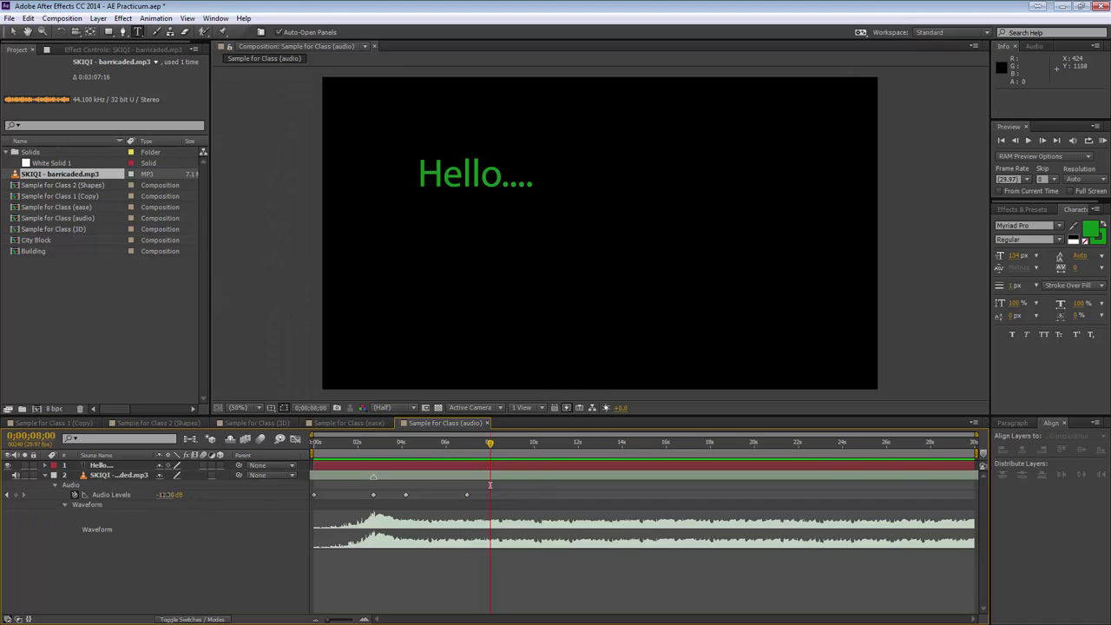
{"action": "type", "text": "0"}
{"action": "key", "text": "Return"}
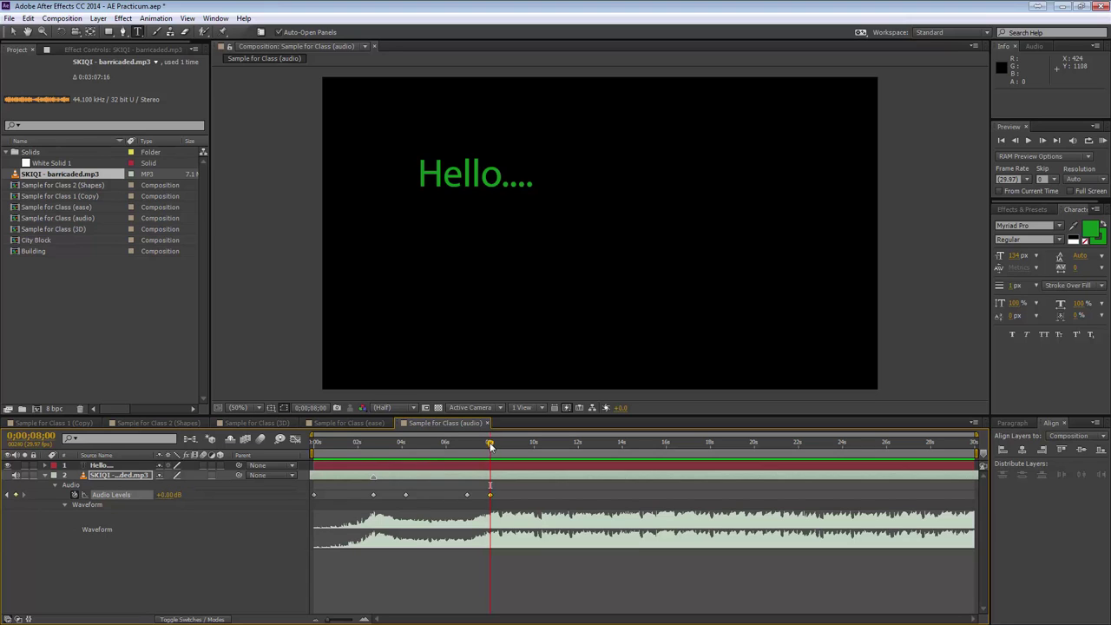
{"action": "left_click_drag", "start_coordinate": [491, 443], "coordinate": [312, 453]}
{"action": "key", "text": "KP_Decimal"}
- Copy the Audio Levels keyframe at the layer marker and paste it at 0;00;03;22
{"action": "left_click", "coordinate": [373, 497]}
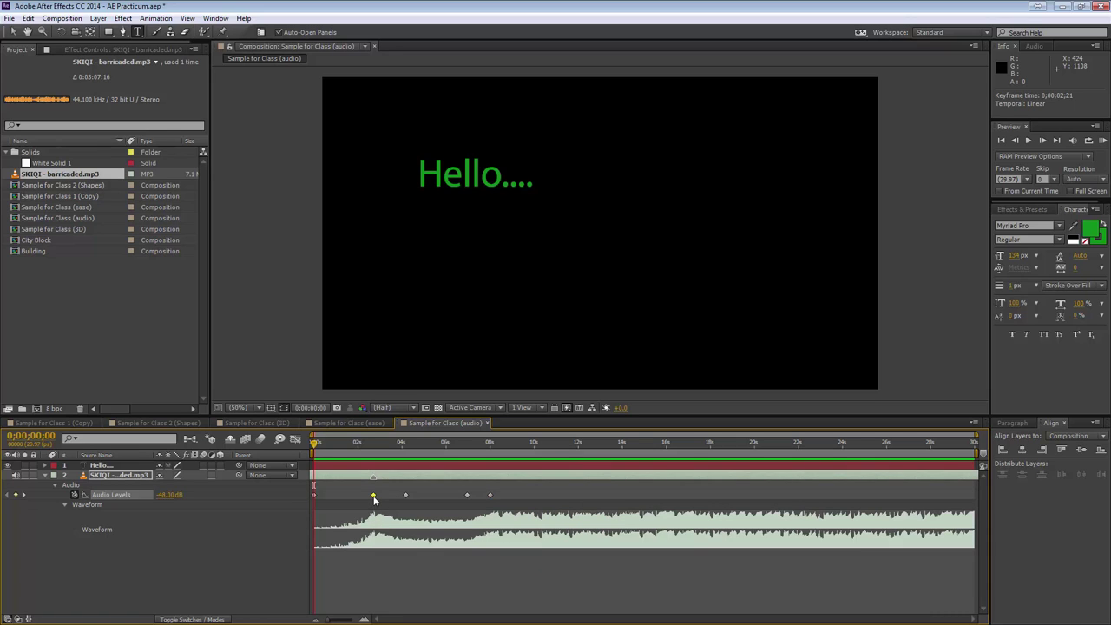
{"action": "key", "text": "ctrl+c"}
{"action": "left_click_drag", "start_coordinate": [314, 443], "coordinate": [397, 442]}
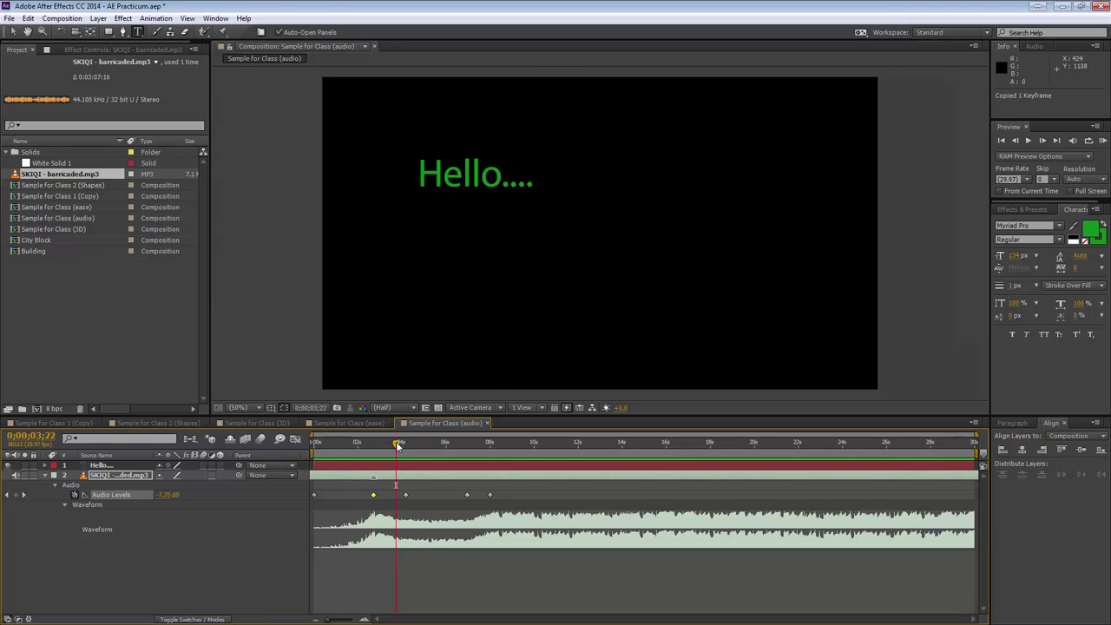
{"action": "key", "text": "ctrl+v"}
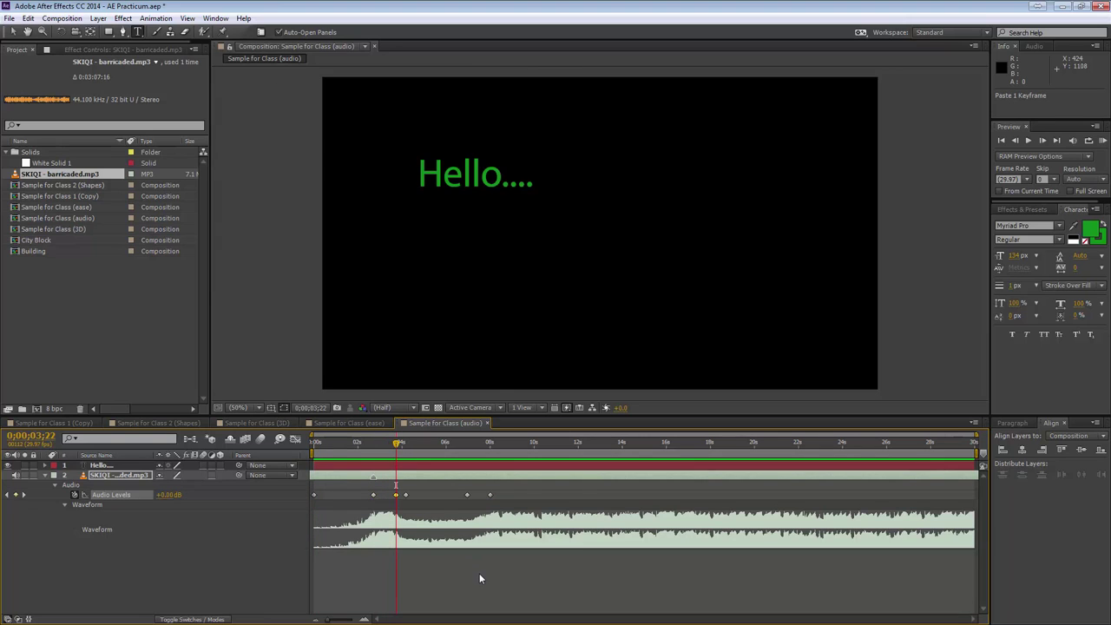
- Move the Audio Levels keyframe at 0;00;04;05 to 0;00;04;27 and scrub through the dip to 0;00;08;13
{"action": "left_click", "coordinate": [405, 494]}
{"action": "left_click_drag", "start_coordinate": [422, 493], "coordinate": [422, 495]}
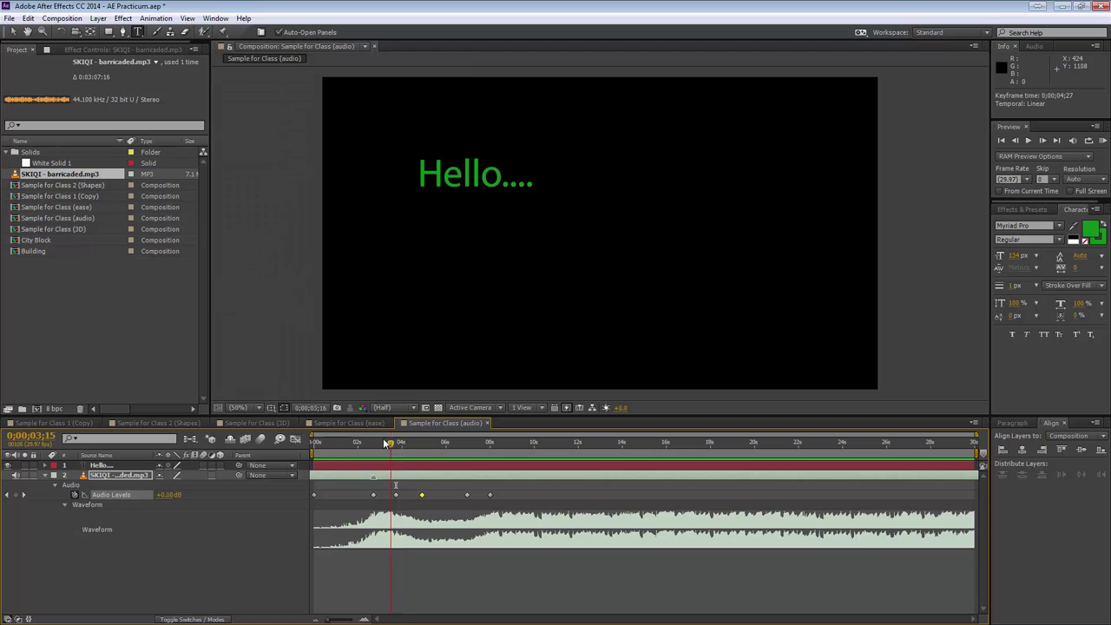
{"action": "left_click_drag", "start_coordinate": [402, 443], "coordinate": [501, 487]}
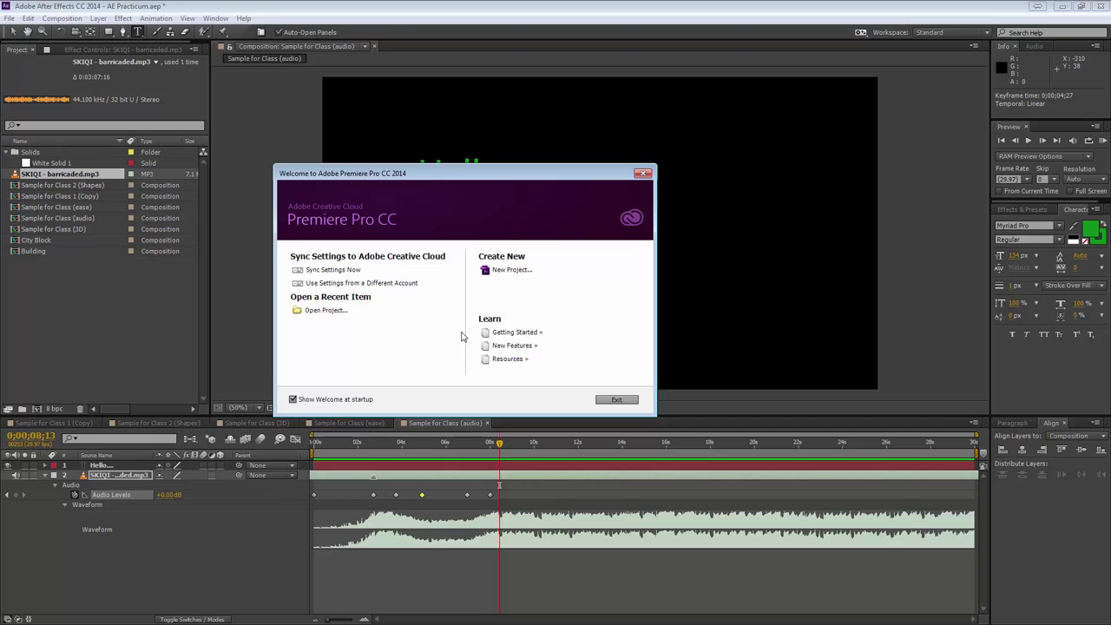
- Create a Premiere Pro project named Sample for Class in the OneDrive folder 2014 Fall\Tutorials etc
{"action": "left_click", "coordinate": [510, 272]}
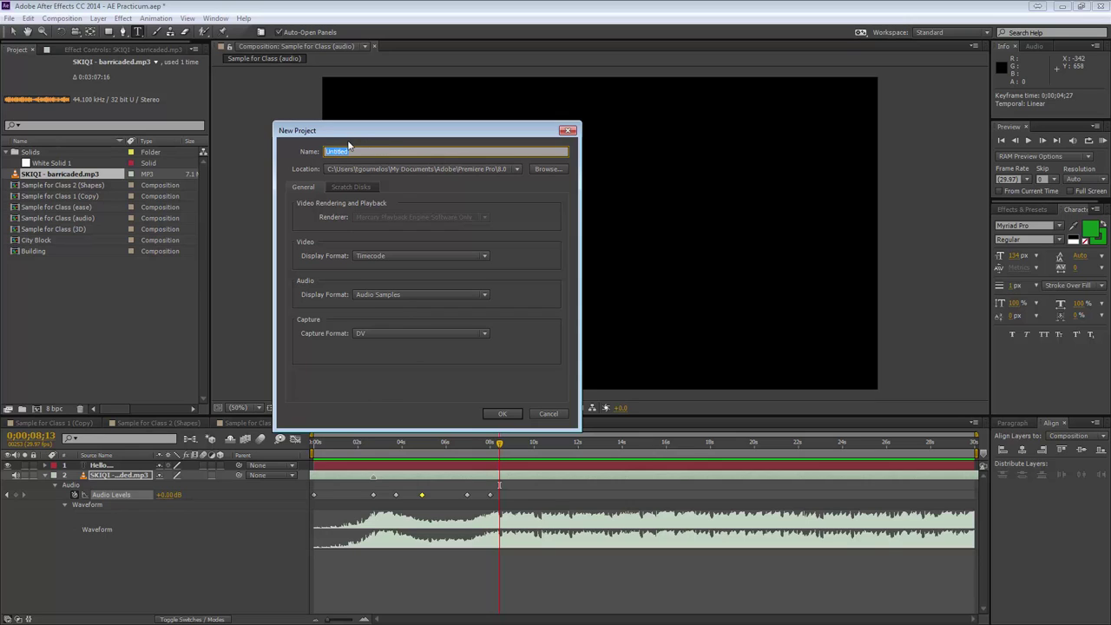
{"action": "type", "text": "Sample for Class"}
{"action": "left_click", "coordinate": [554, 171]}
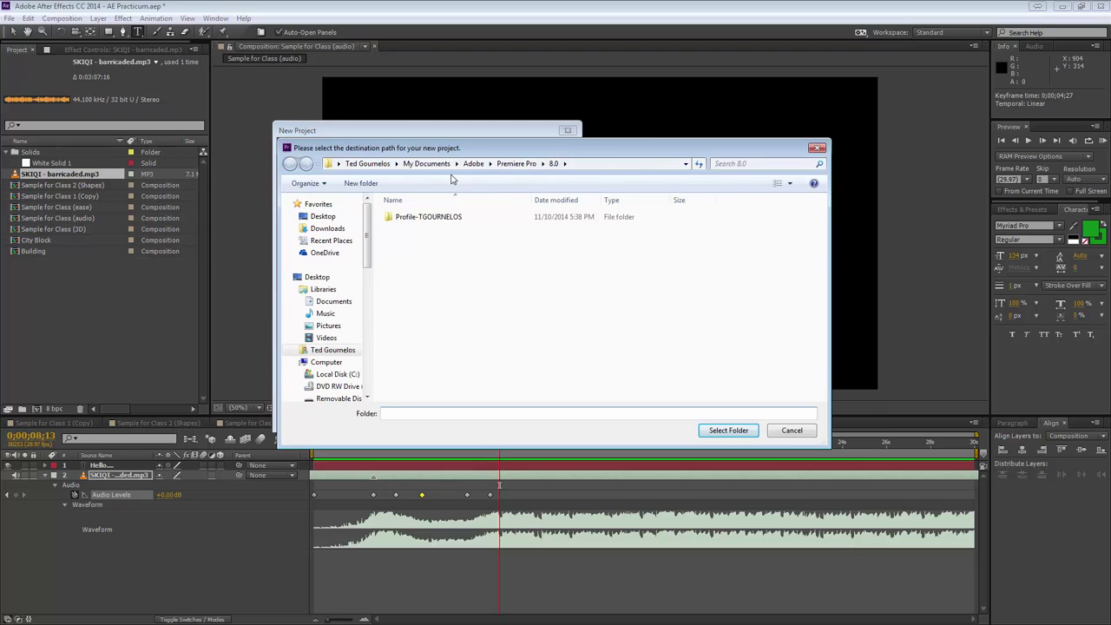
{"action": "left_click", "coordinate": [323, 253]}
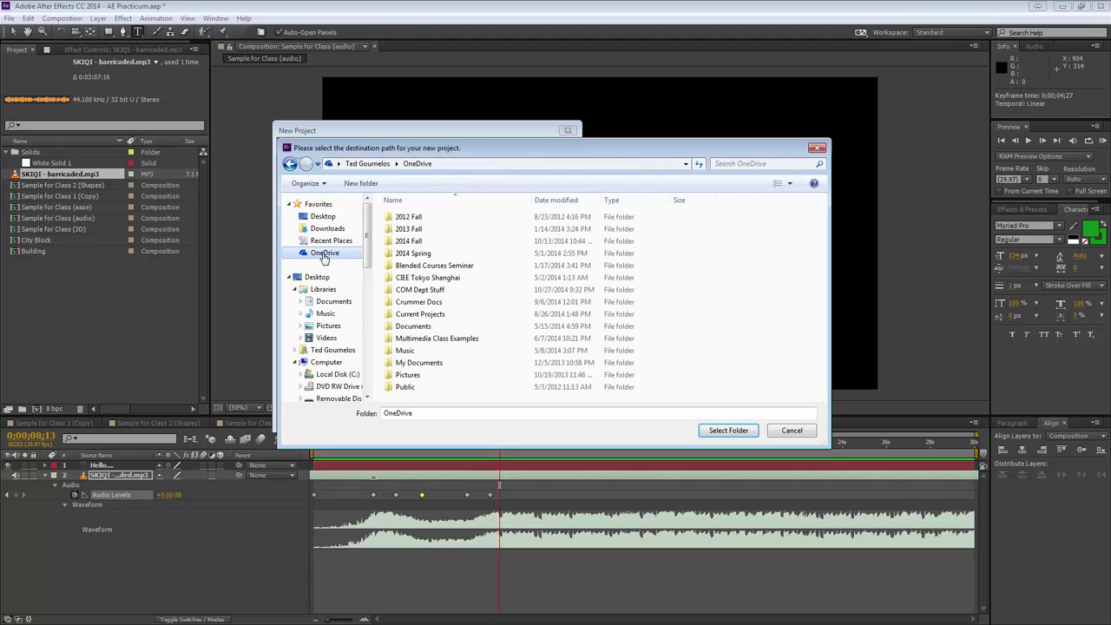
{"action": "double_click", "coordinate": [415, 241]}
{"action": "double_click", "coordinate": [409, 268]}
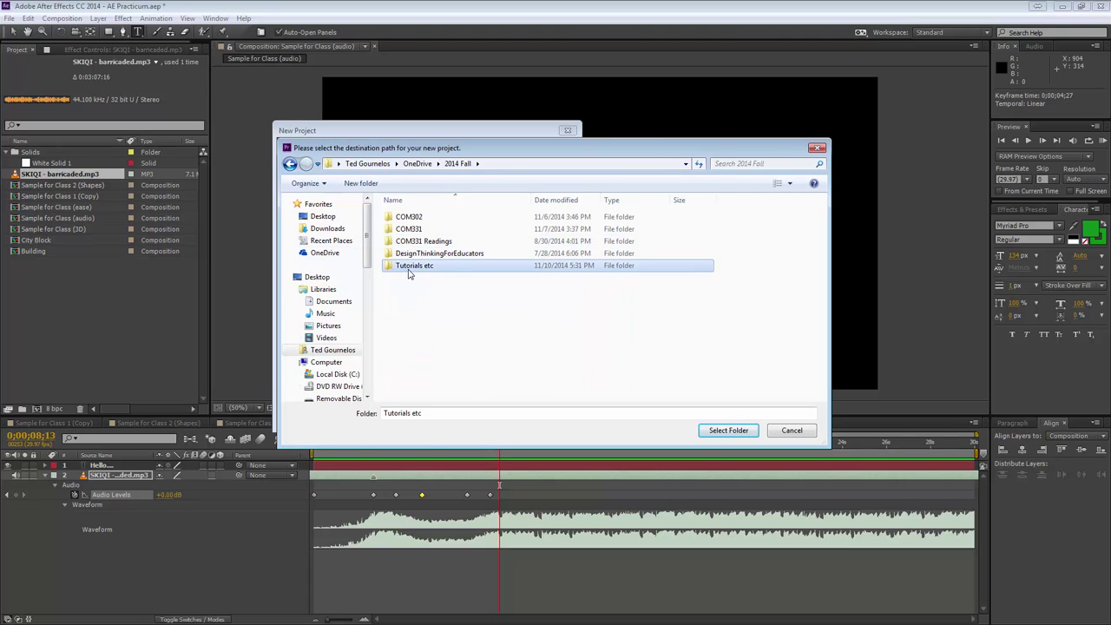
{"action": "left_click", "coordinate": [729, 431]}
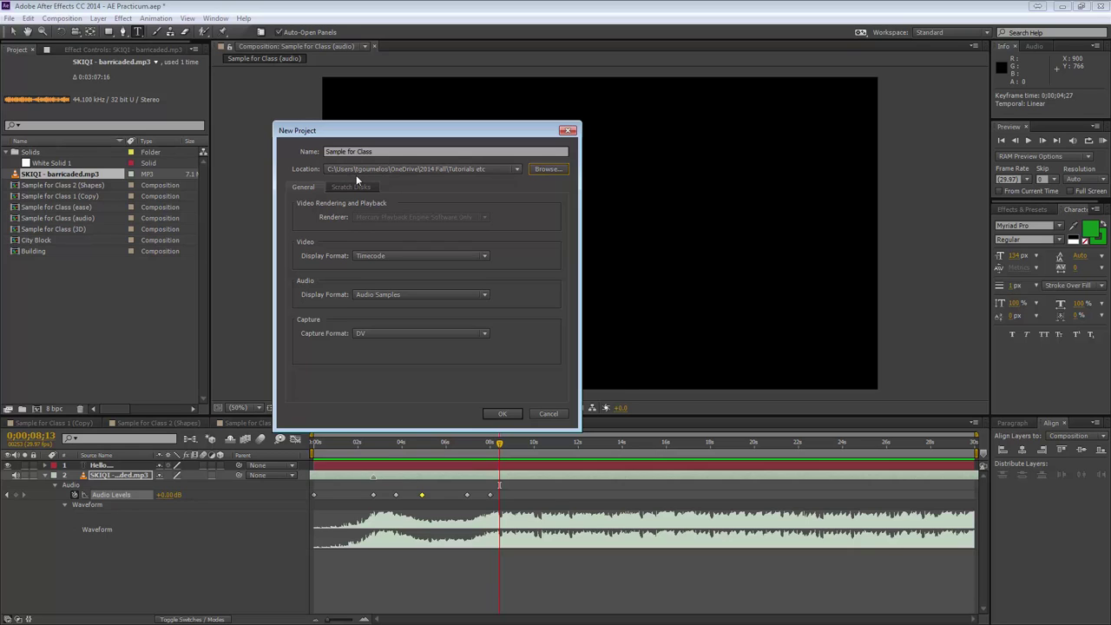
{"action": "left_click", "coordinate": [503, 414]}
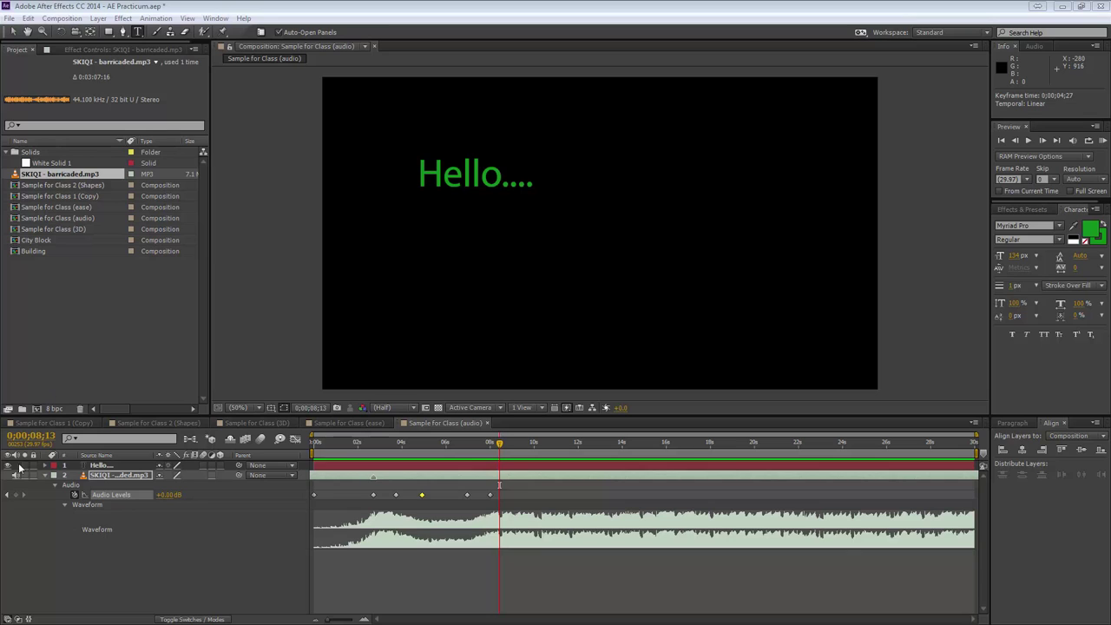
- Switch to Premiere Pro and narrow the Source monitor to give the Program monitor more width
{"action": "key", "text": "alt+Tab"}
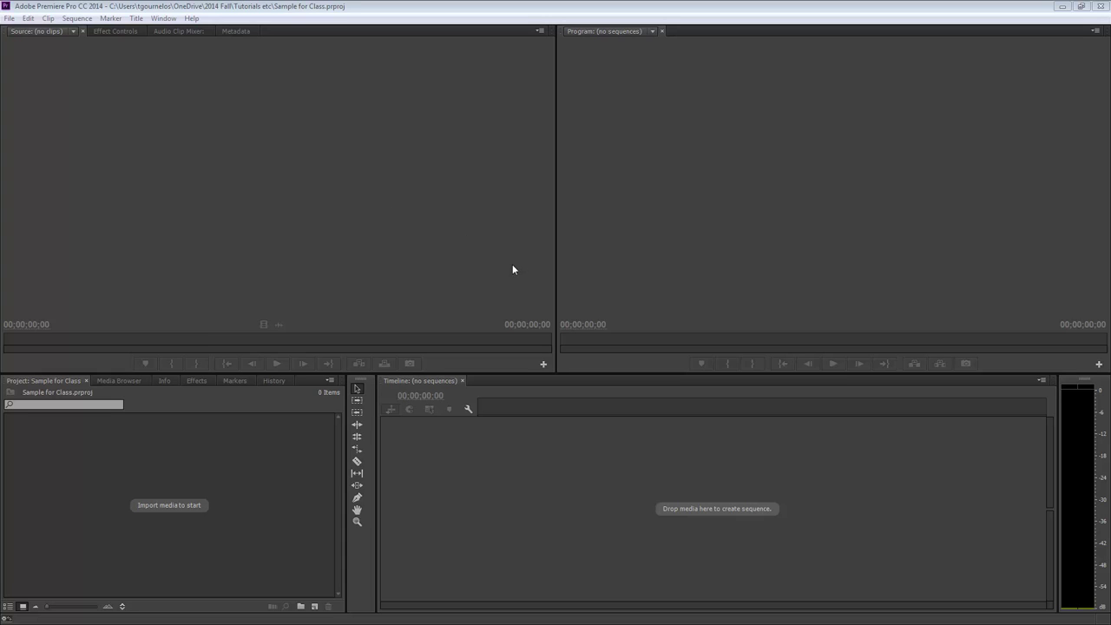
{"action": "left_click_drag", "start_coordinate": [557, 253], "coordinate": [350, 255]}
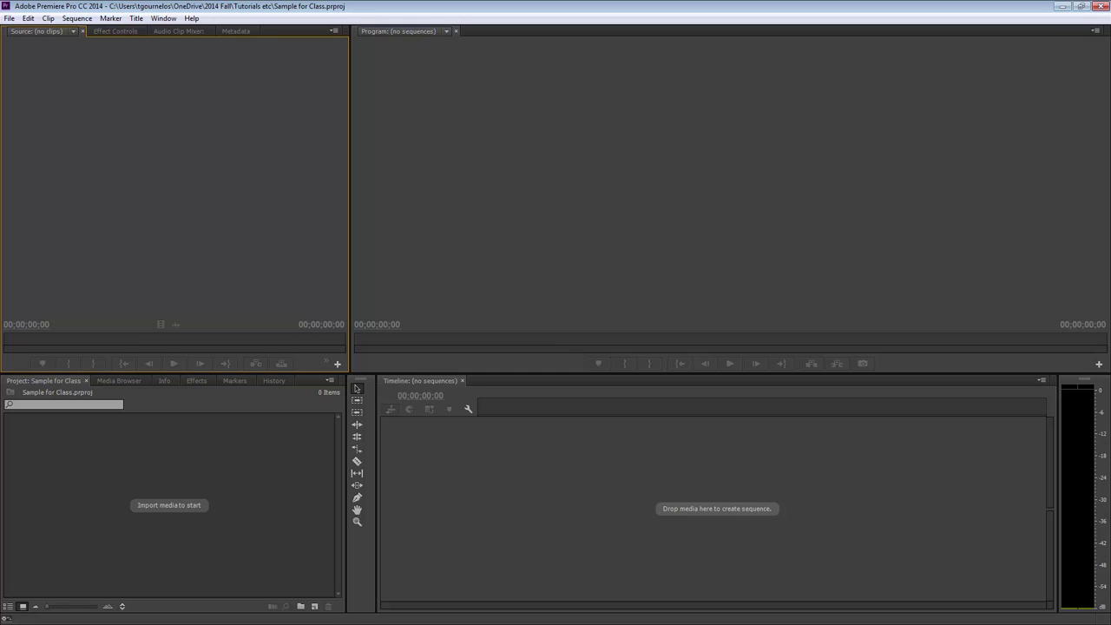
{"action": "double_click", "coordinate": [84, 512]}
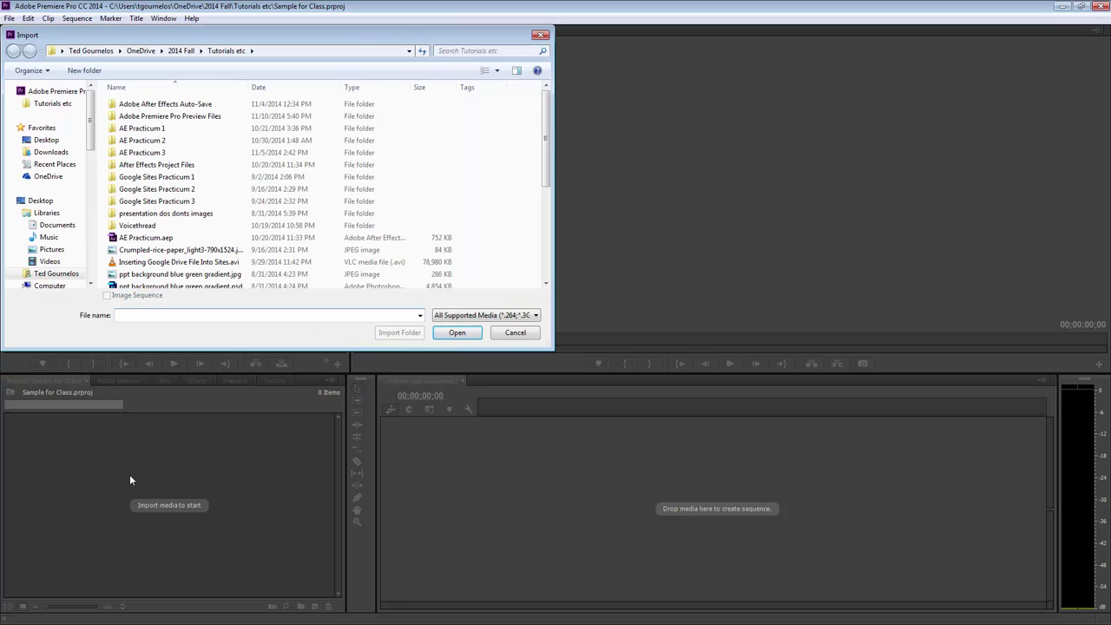
{"action": "left_click", "coordinate": [512, 334]}
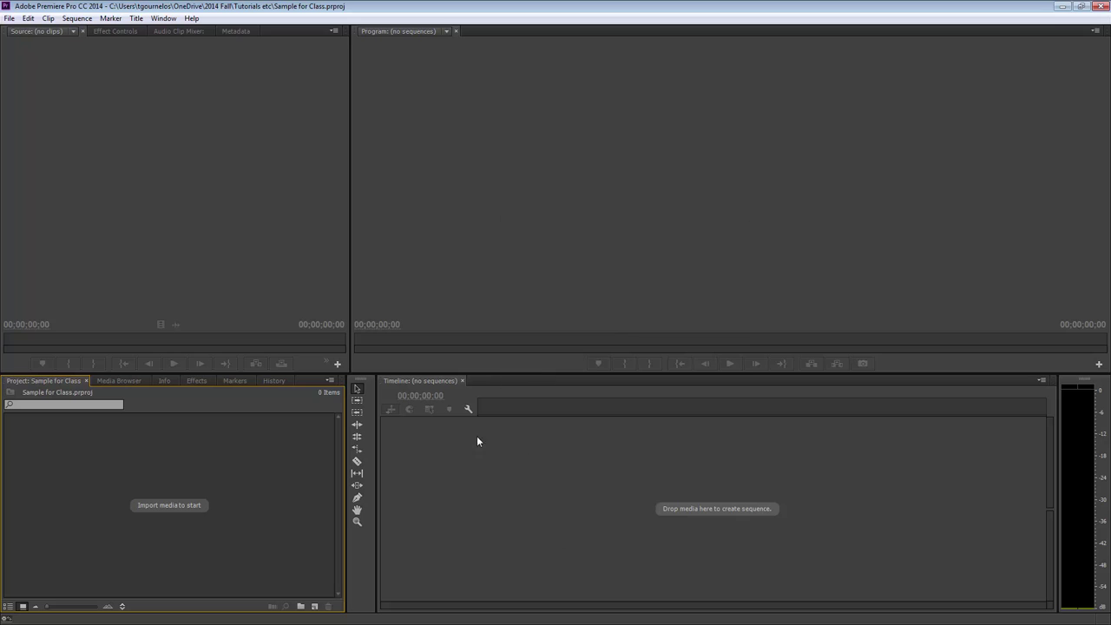
- Import the composition Comp 1 from LPE Video.aep in the desktop's LPE Video folder
{"action": "double_click", "coordinate": [76, 461]}
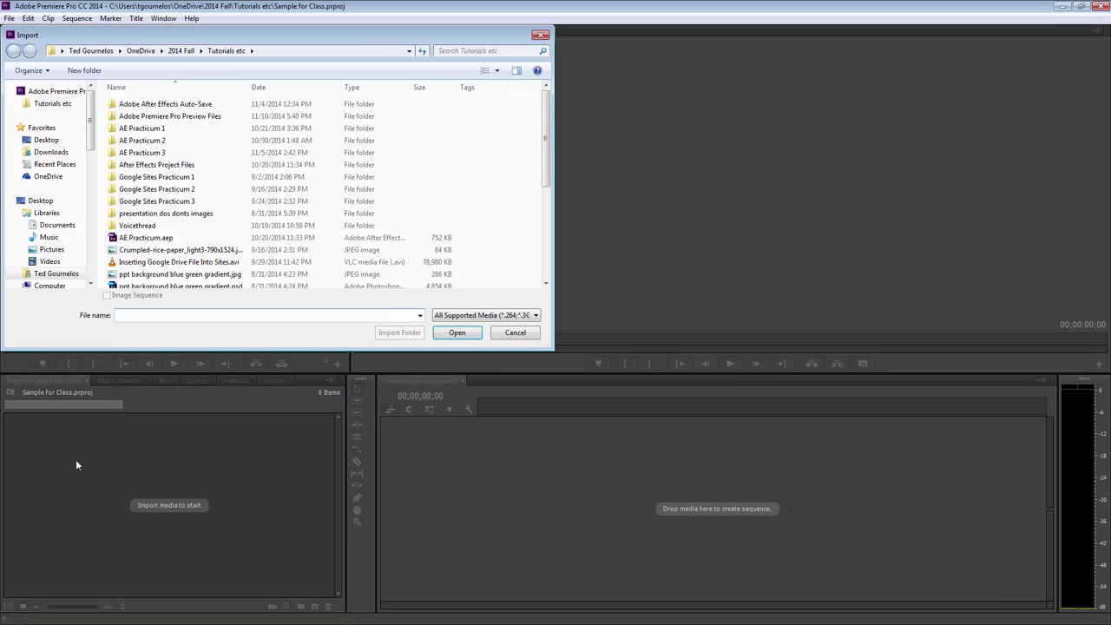
{"action": "left_click", "coordinate": [41, 144]}
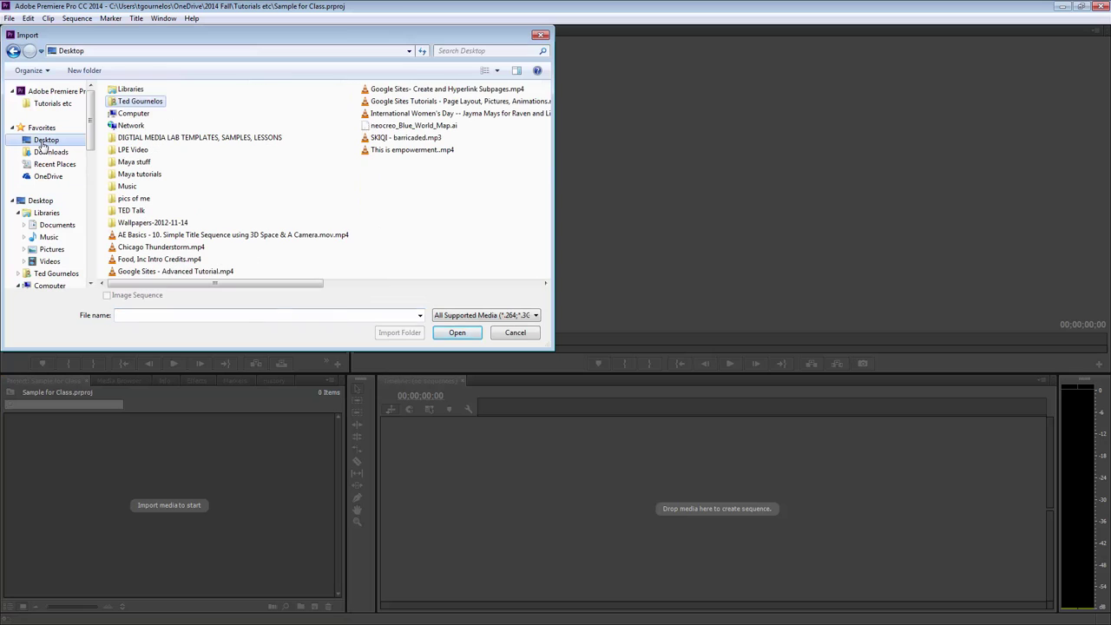
{"action": "double_click", "coordinate": [133, 149]}
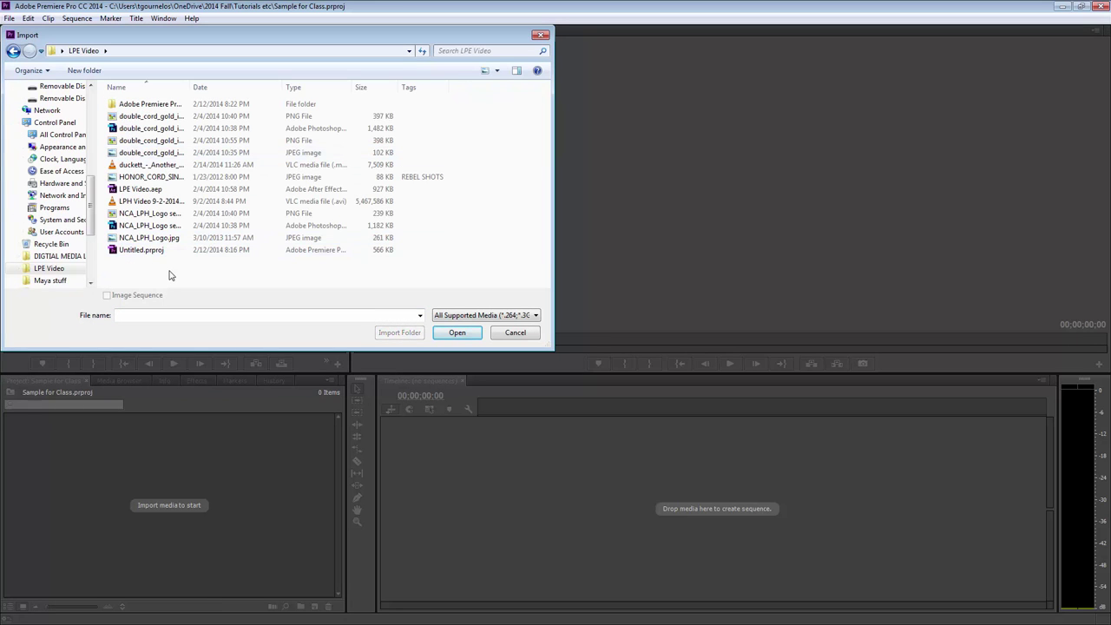
{"action": "left_click_drag", "start_coordinate": [190, 84], "coordinate": [287, 78]}
{"action": "left_click", "coordinate": [165, 203]}
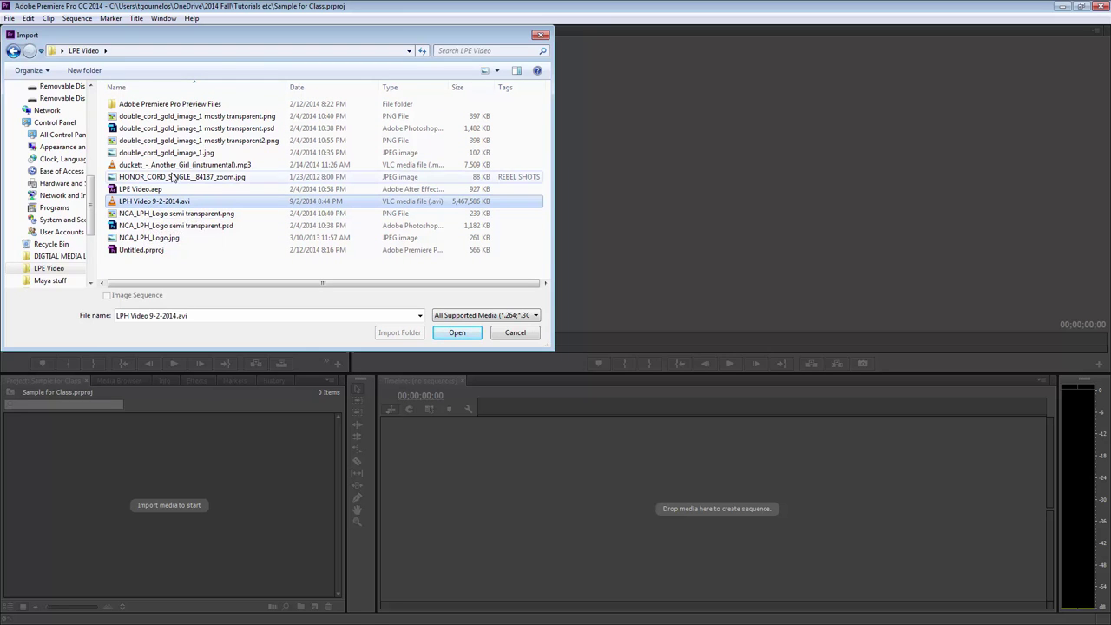
{"action": "left_click", "coordinate": [172, 166]}
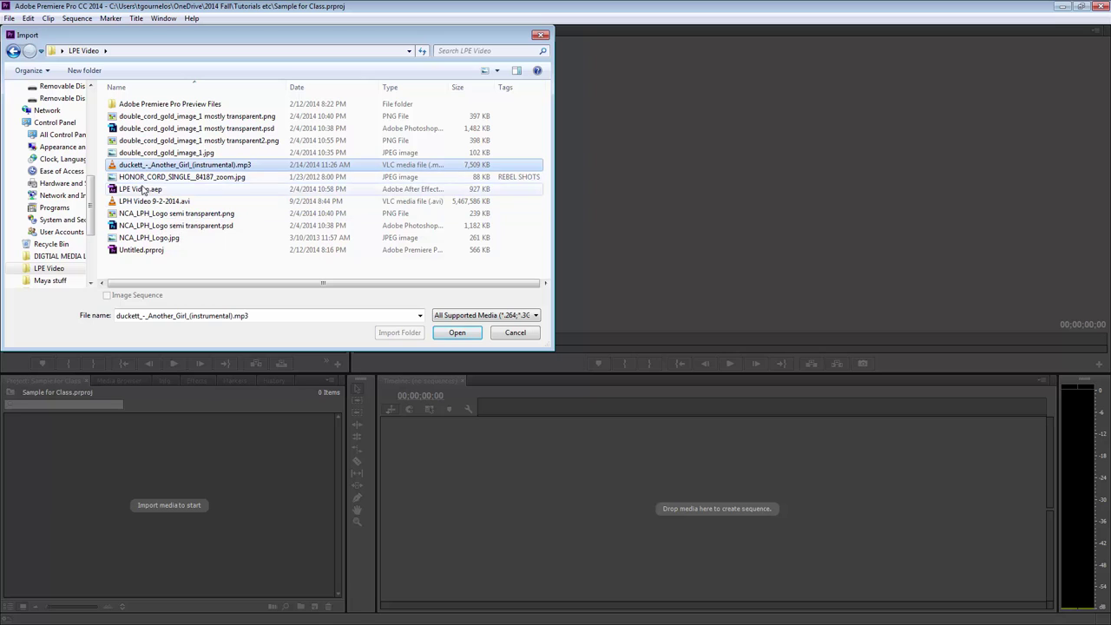
{"action": "left_click", "coordinate": [144, 190]}
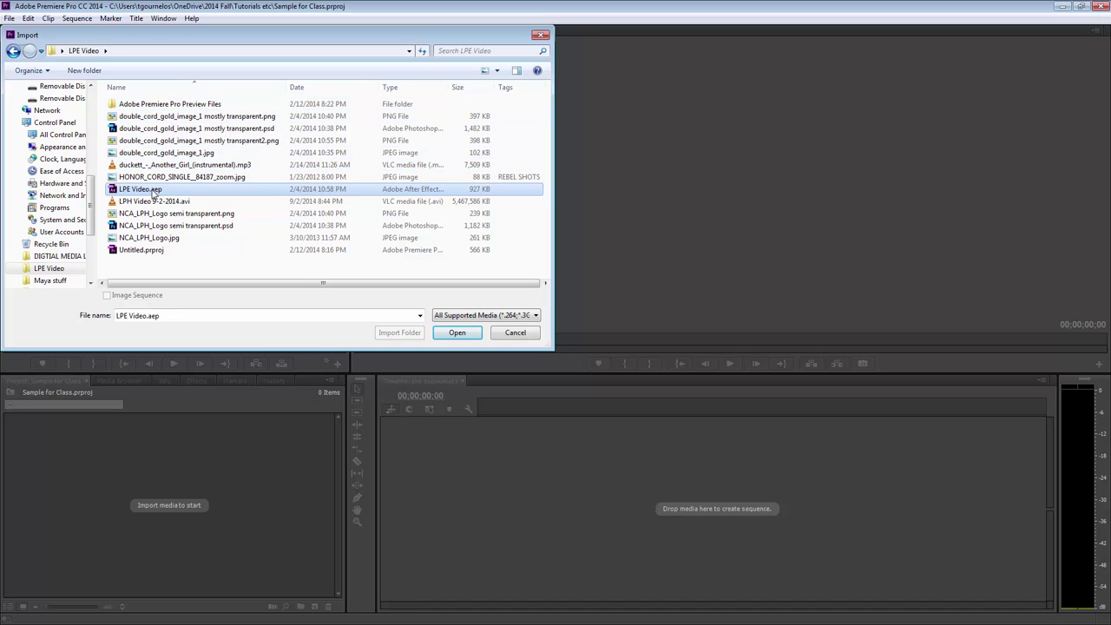
{"action": "double_click", "coordinate": [149, 190]}
{"action": "left_click", "coordinate": [458, 332]}
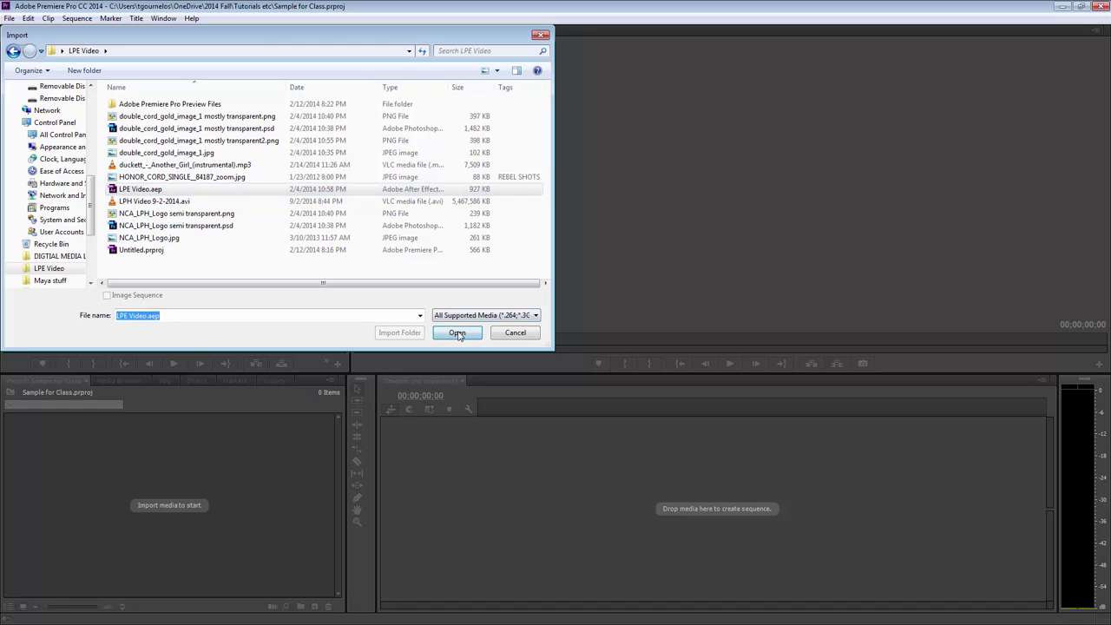
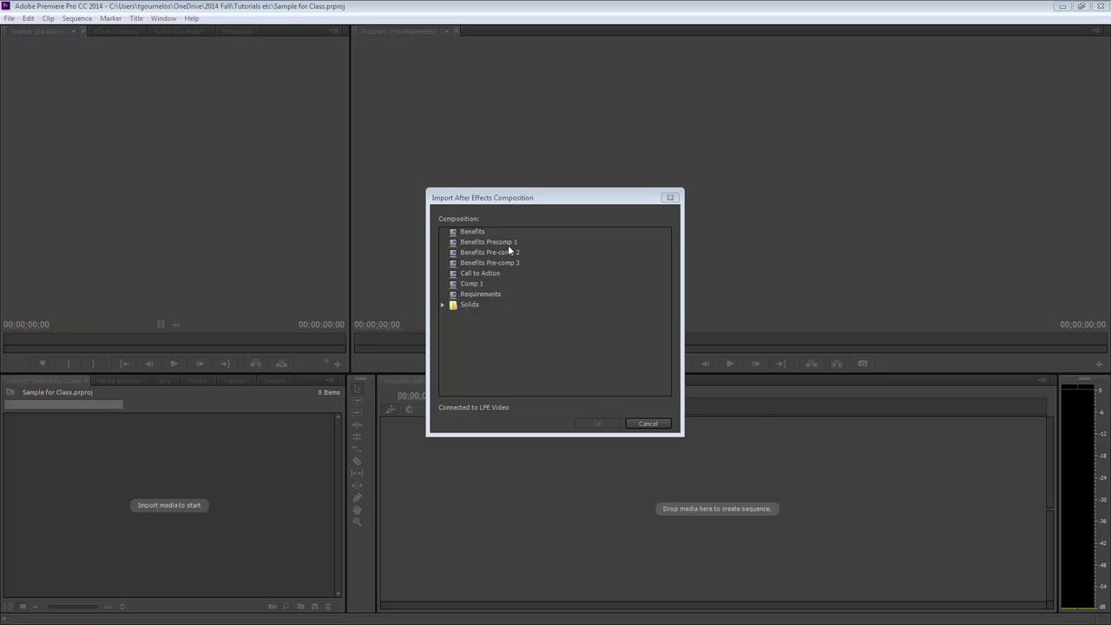
{"action": "left_click", "coordinate": [470, 284]}
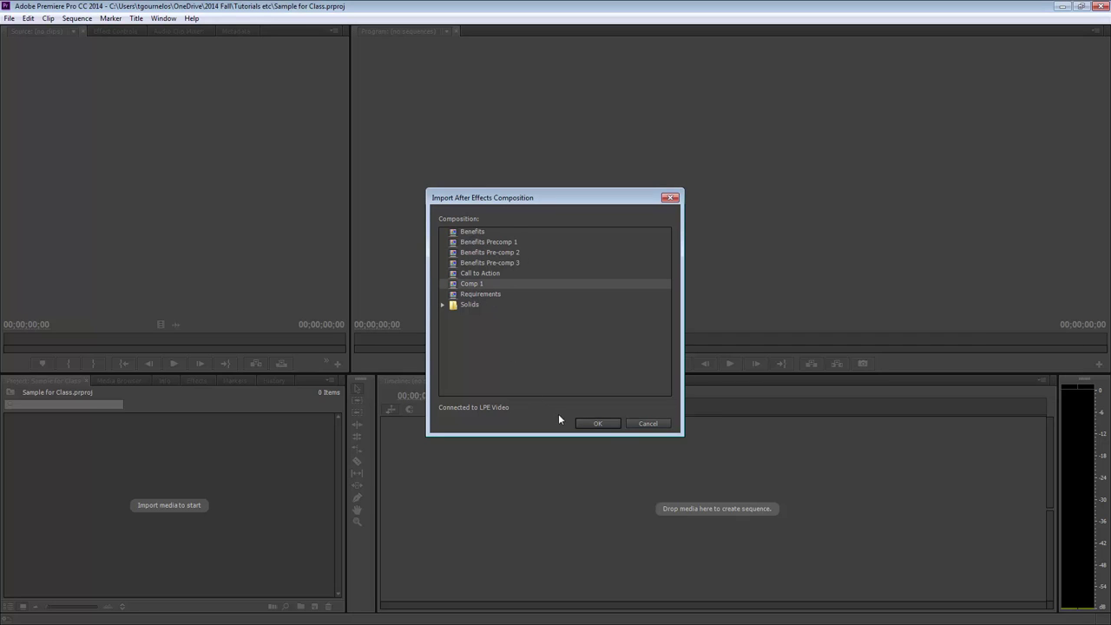
{"action": "left_click", "coordinate": [595, 424]}
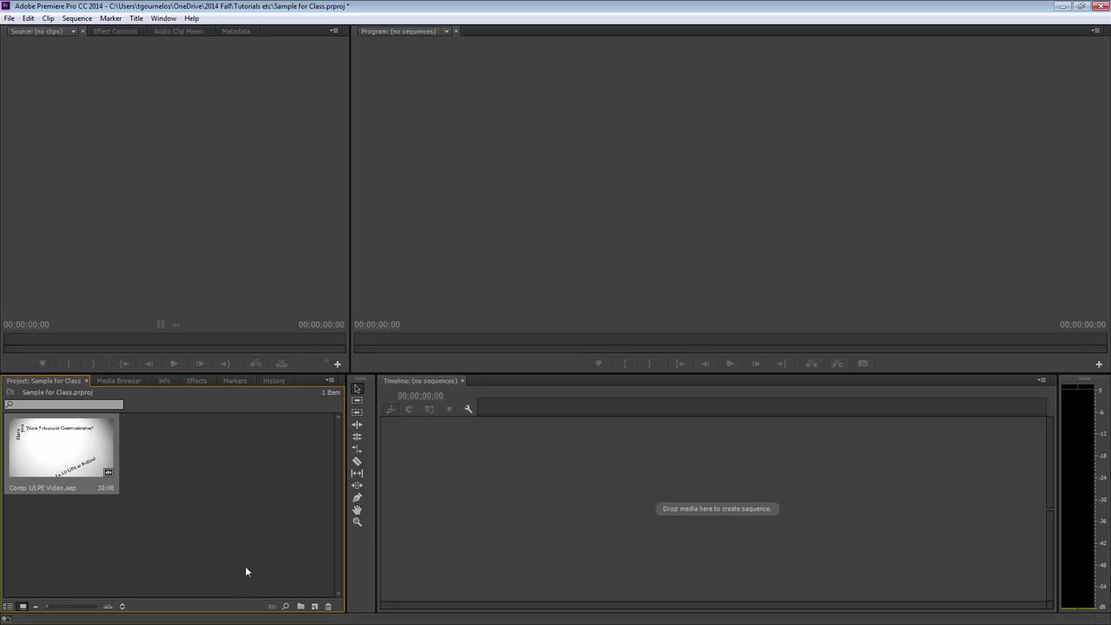
- Show the project items as a list and create a sequence from Comp 1/LPE Video.aep in the timeline
{"action": "left_click", "coordinate": [9, 606]}
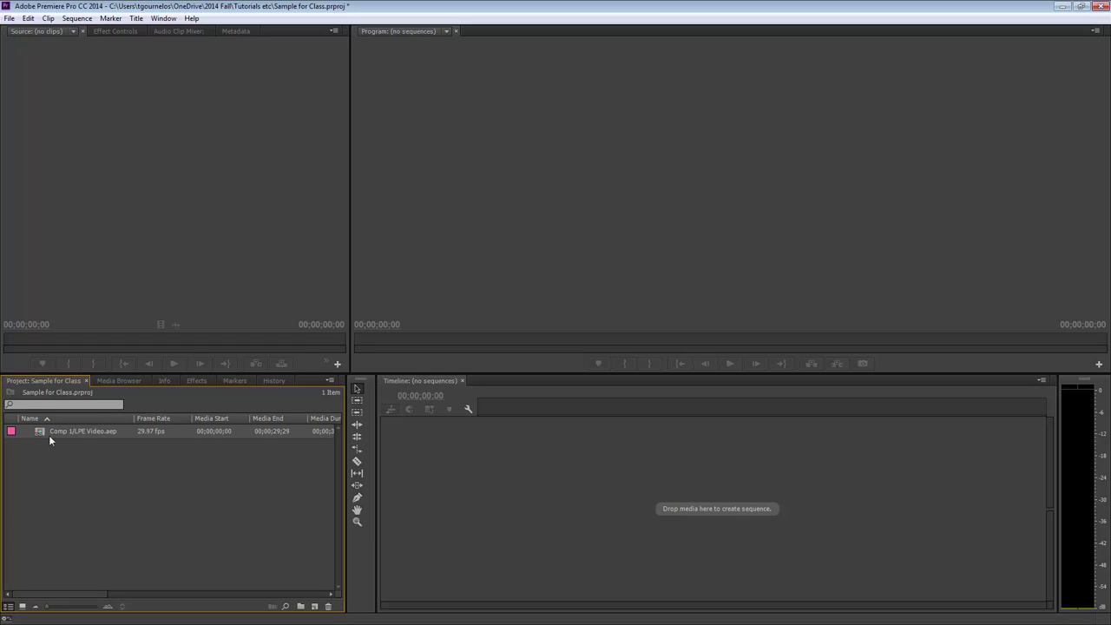
{"action": "left_click_drag", "start_coordinate": [58, 434], "coordinate": [568, 497]}
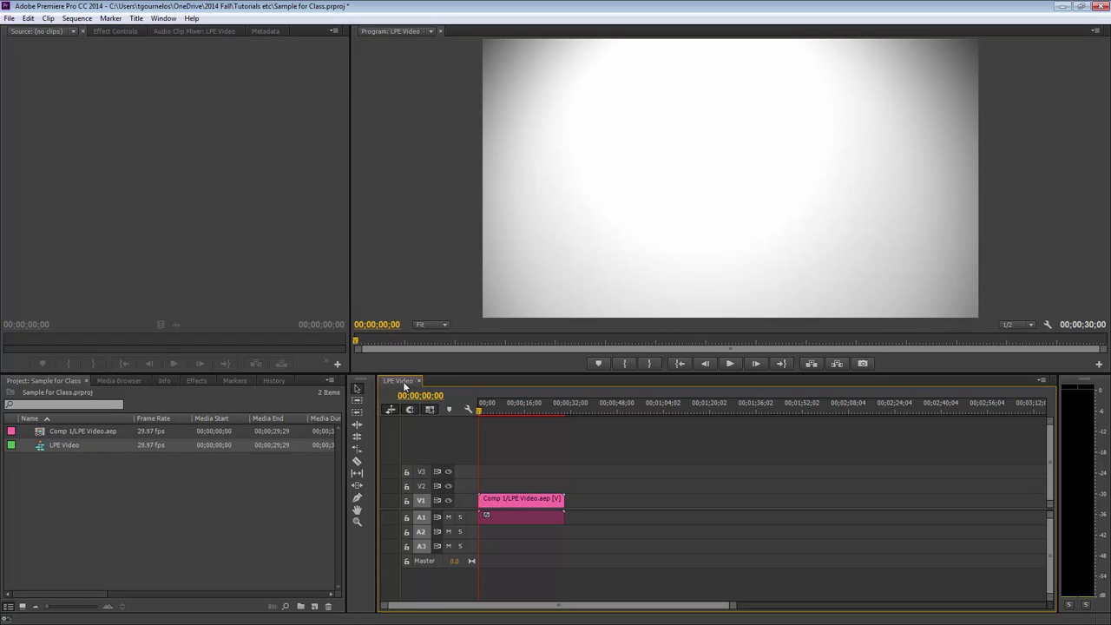
{"action": "left_click", "coordinate": [76, 18]}
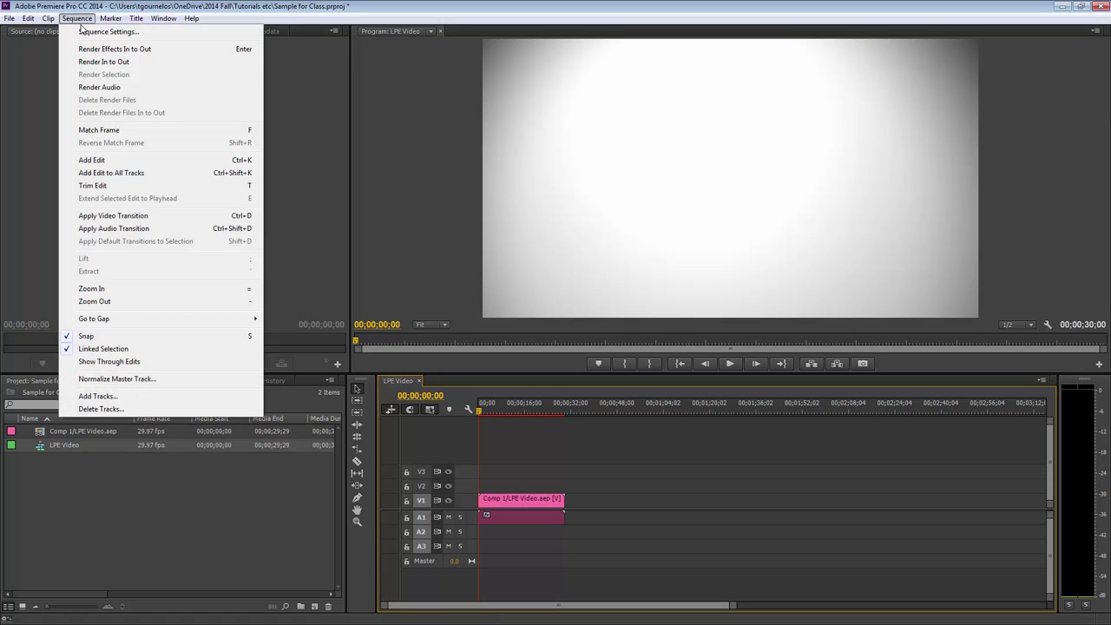
{"action": "left_click", "coordinate": [14, 21]}
{"action": "left_click", "coordinate": [14, 22]}
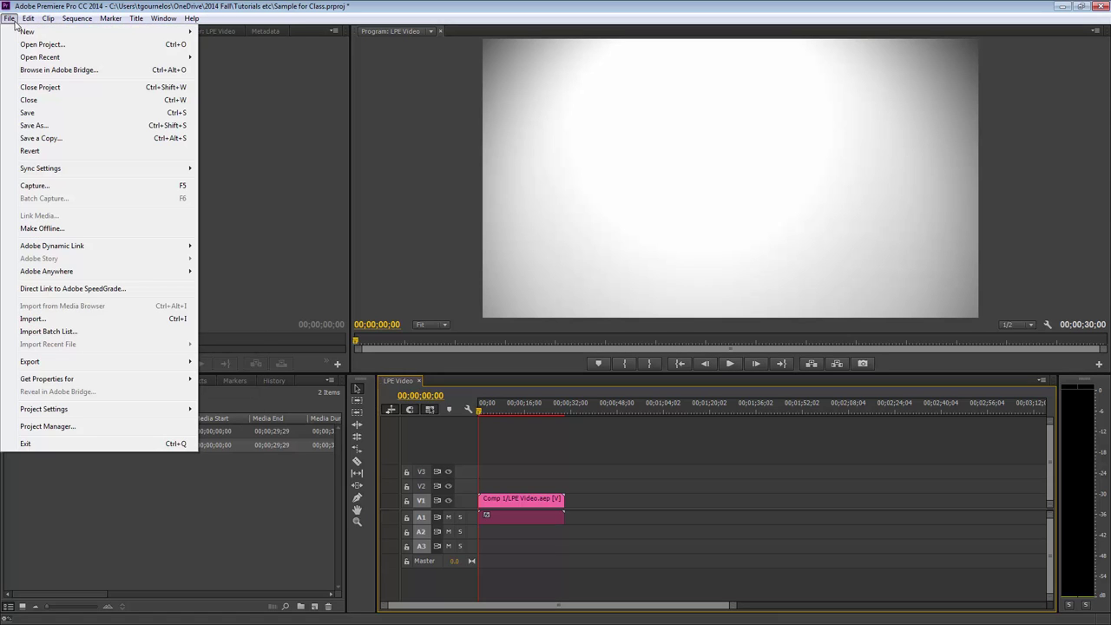
{"action": "mouse_move", "coordinate": [47, 32]}
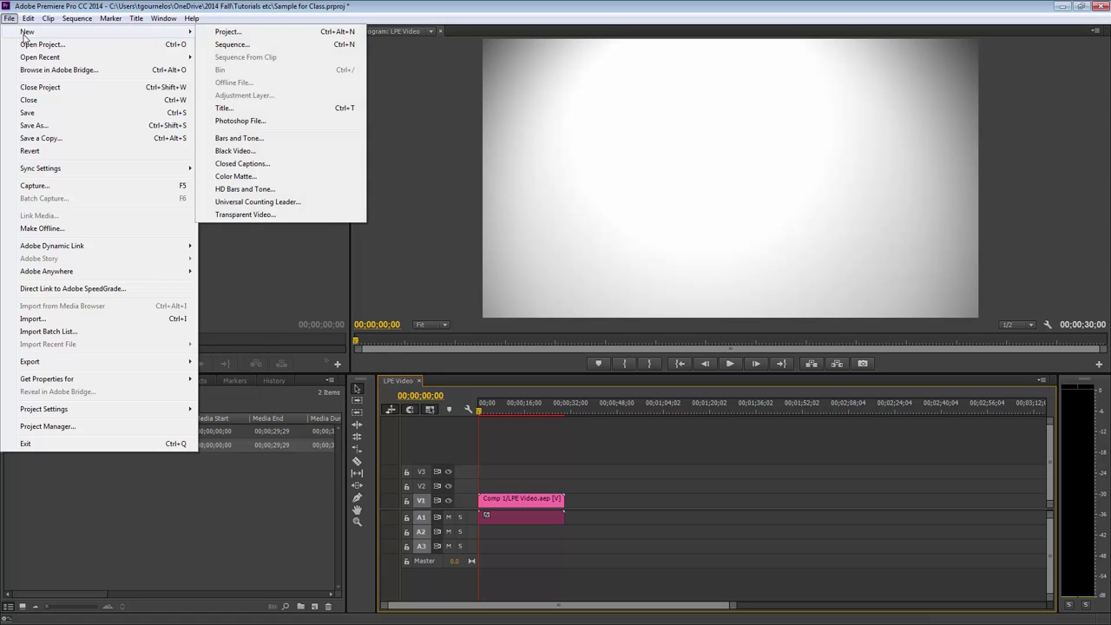
{"action": "left_click", "coordinate": [255, 45]}
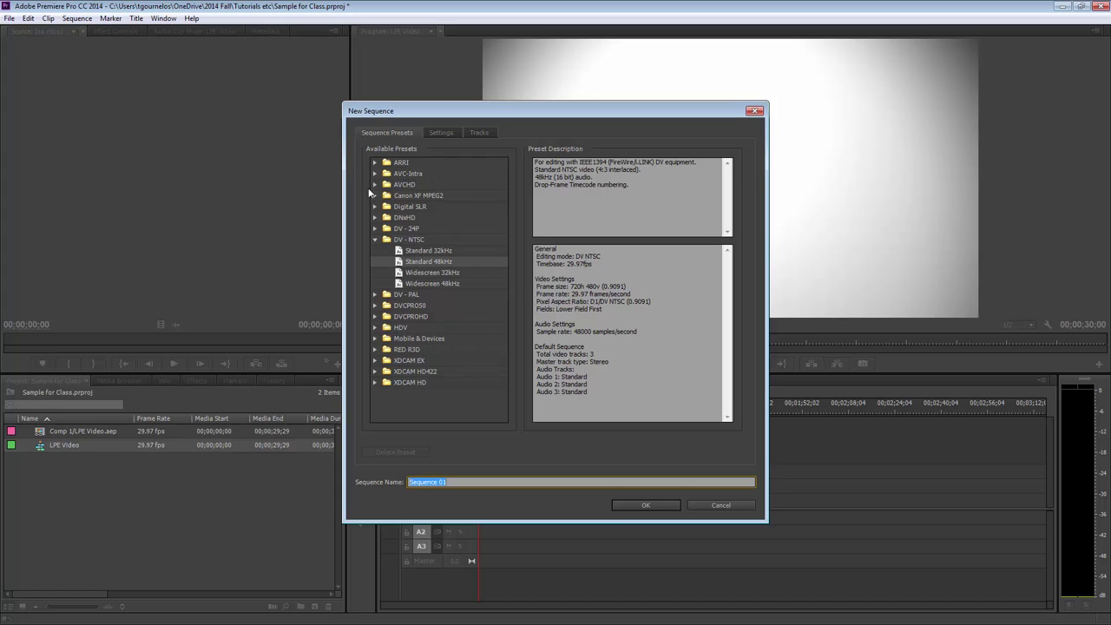
{"action": "left_click", "coordinate": [721, 505]}
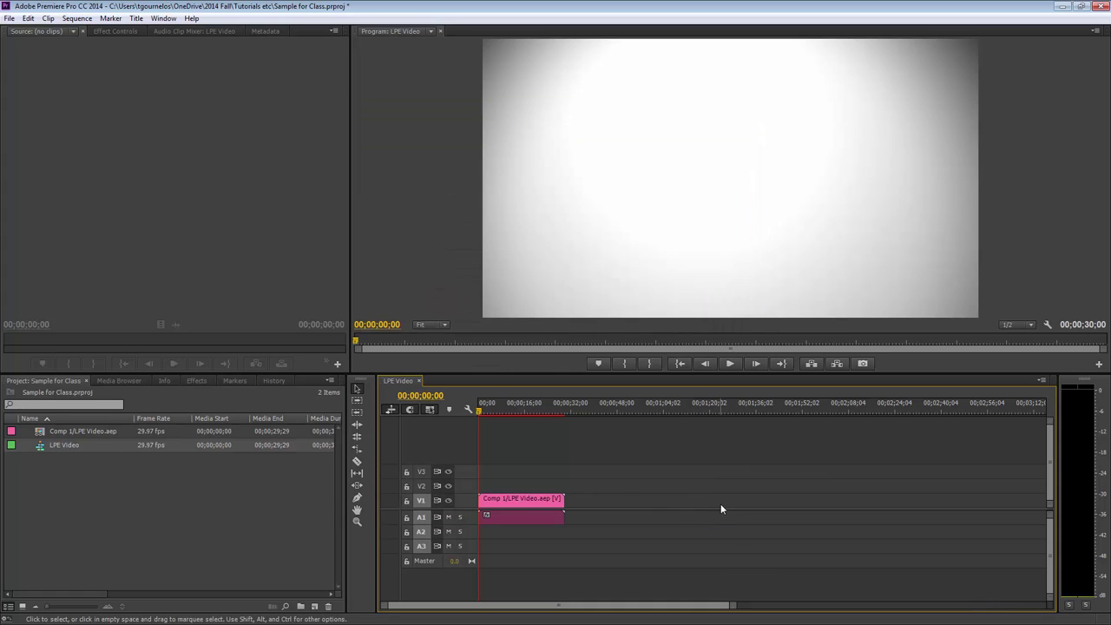
- Close the LPE Video sequence in the timeline and delete it from the project
{"action": "left_click", "coordinate": [421, 381]}
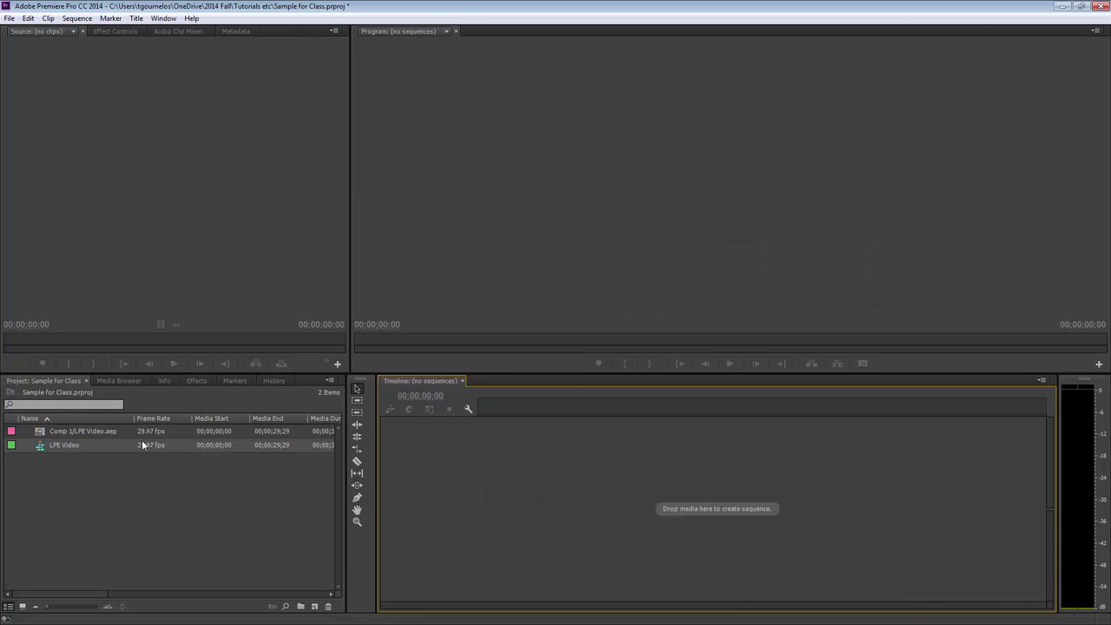
{"action": "left_click", "coordinate": [63, 445]}
{"action": "left_click", "coordinate": [43, 449]}
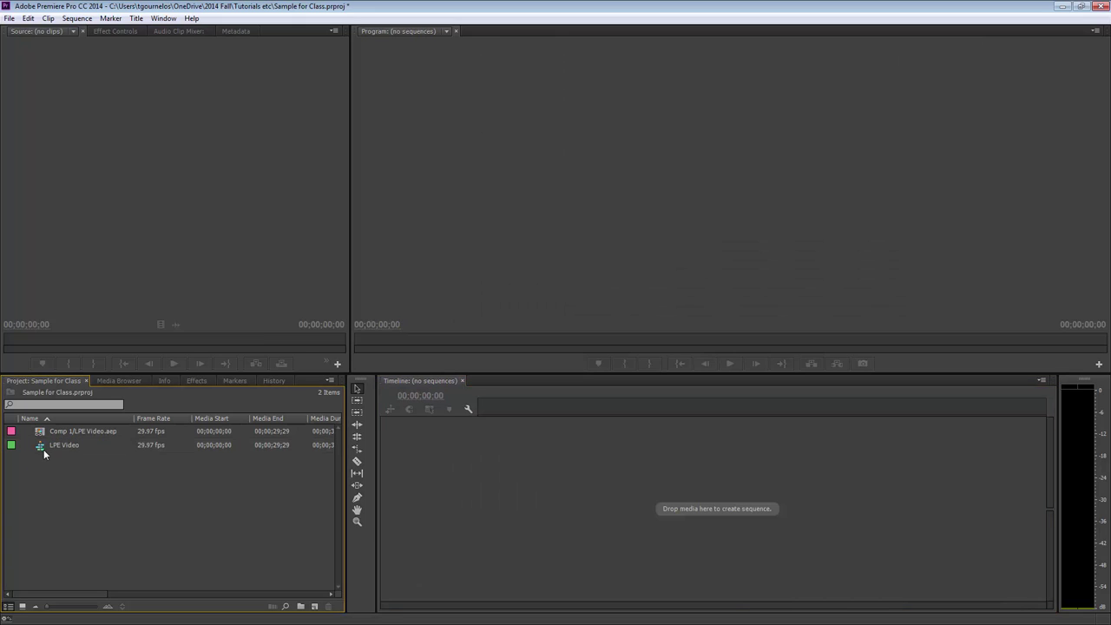
{"action": "key", "text": "Delete"}
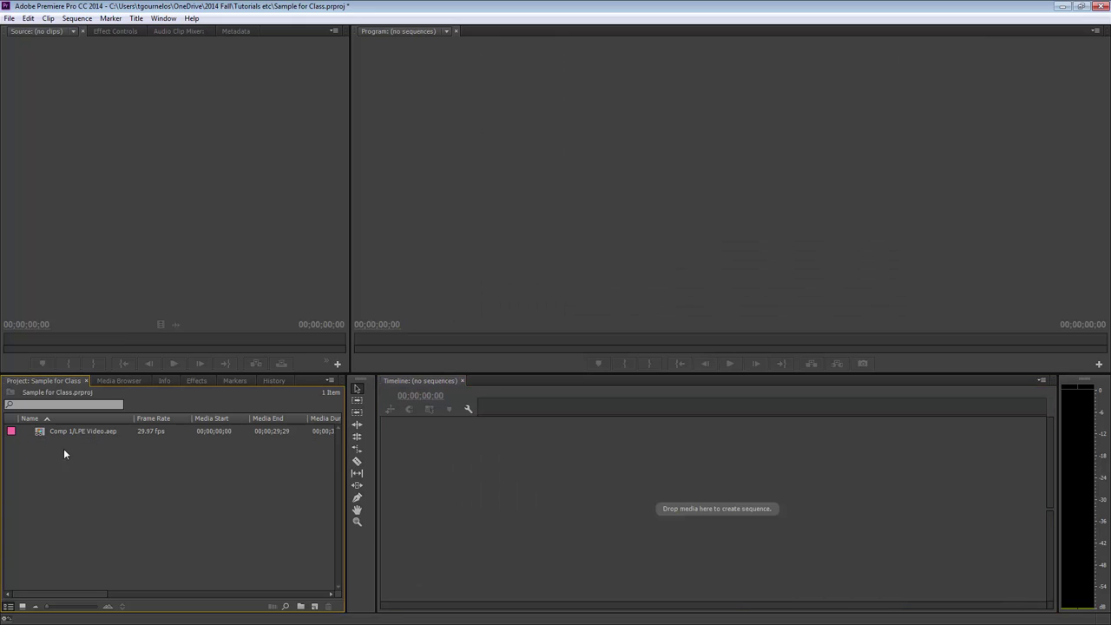
- Create a new sequence from the Digital SLR 1080p preset DSLR 1080p30, keeping the default name
{"action": "left_click", "coordinate": [8, 19]}
{"action": "mouse_move", "coordinate": [57, 31]}
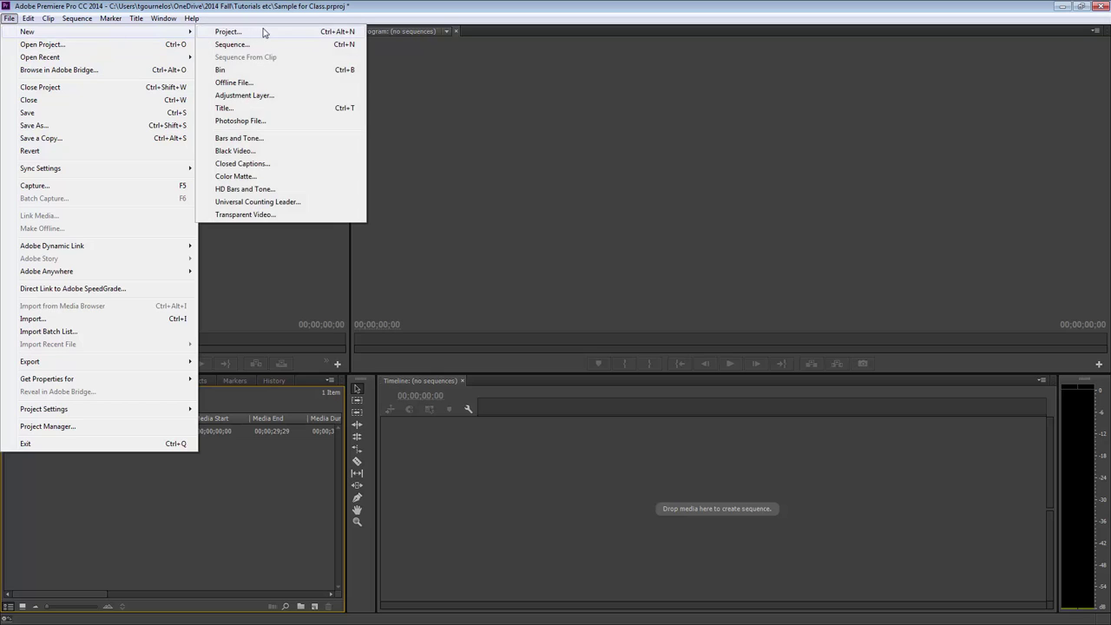
{"action": "left_click", "coordinate": [263, 50]}
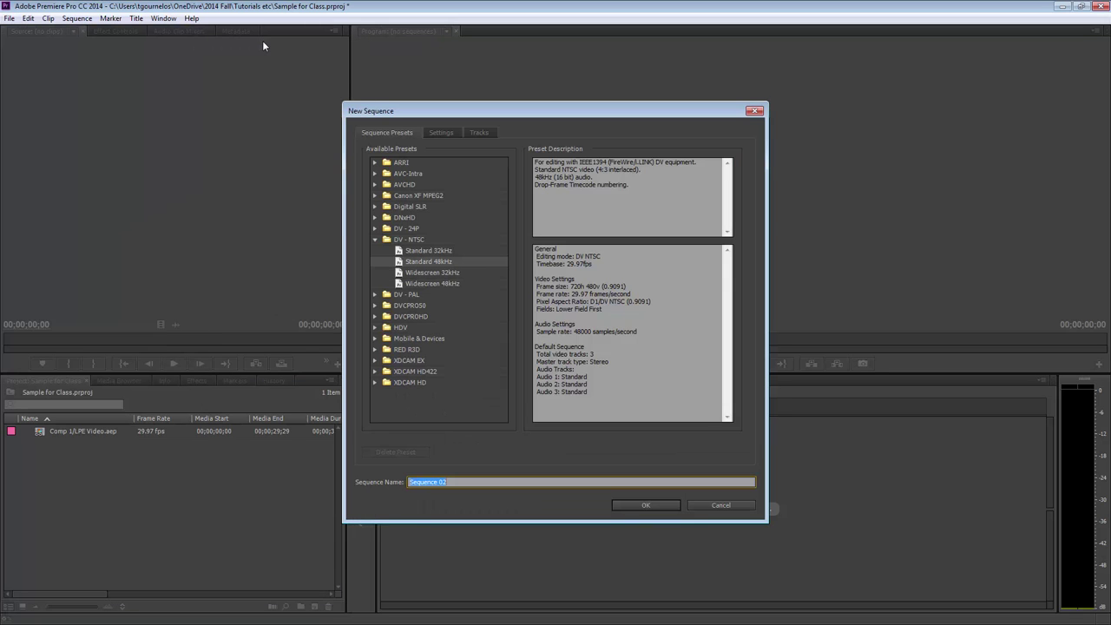
{"action": "left_click", "coordinate": [375, 206]}
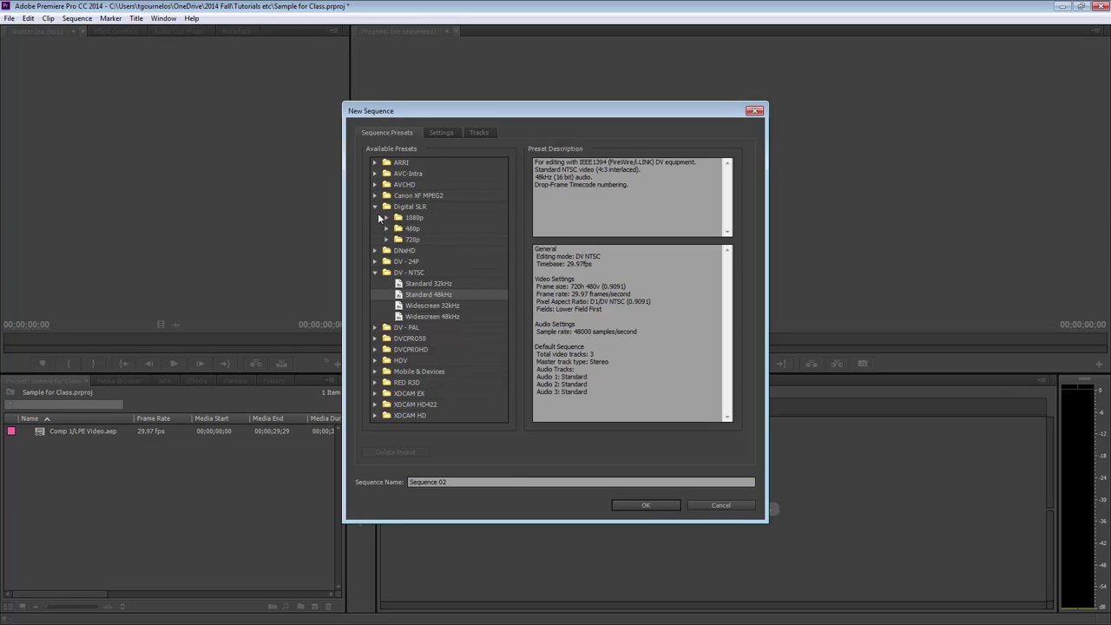
{"action": "left_click", "coordinate": [386, 217]}
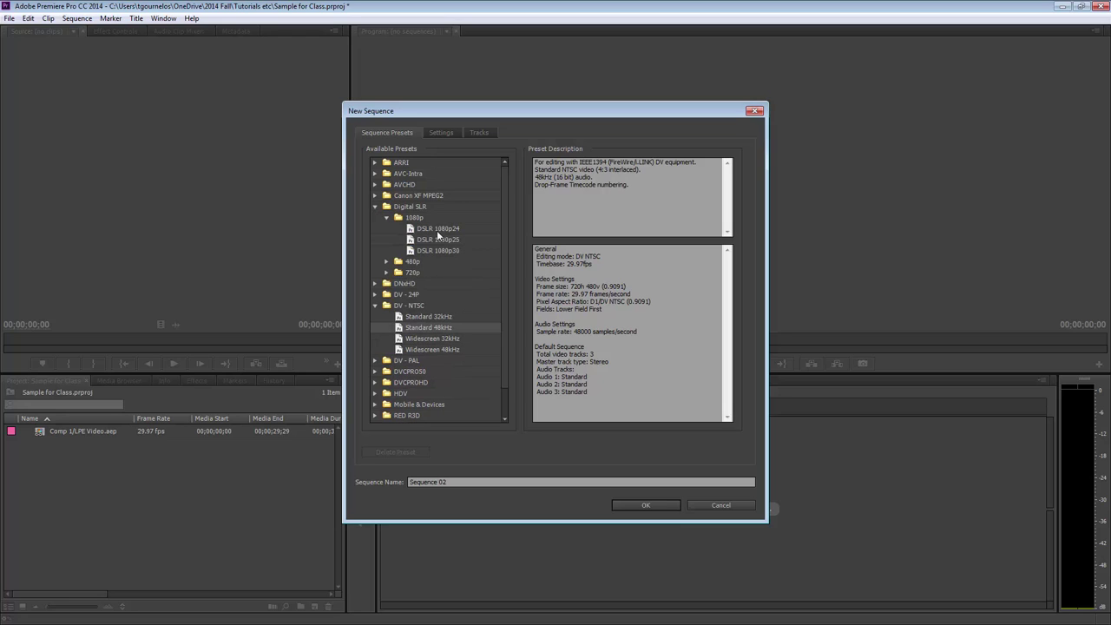
{"action": "left_click", "coordinate": [439, 251]}
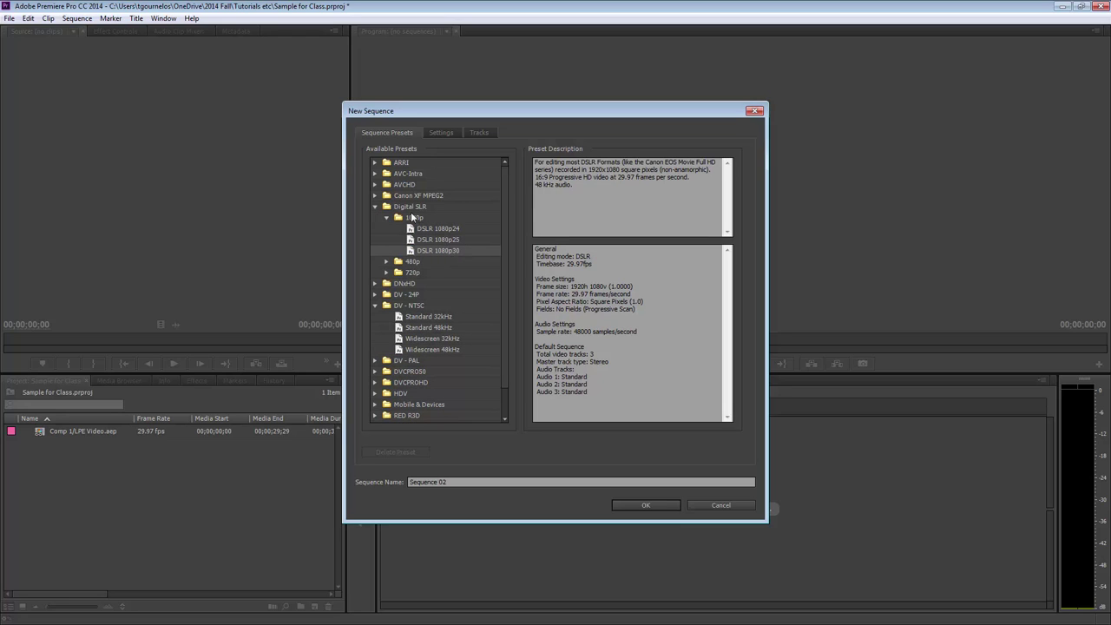
{"action": "left_click", "coordinate": [660, 505]}
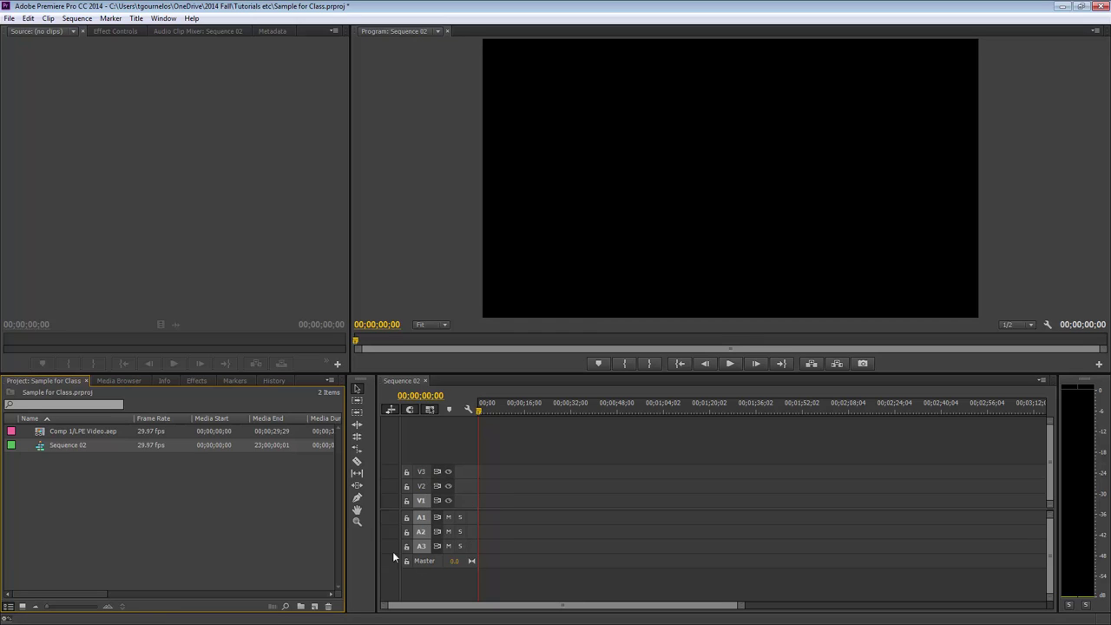
- Place Comp 1/LPE Video.aep at the start of the new sequence on V1 and A1, filling the timeline width with the clip
{"action": "left_click_drag", "start_coordinate": [61, 431], "coordinate": [471, 505]}
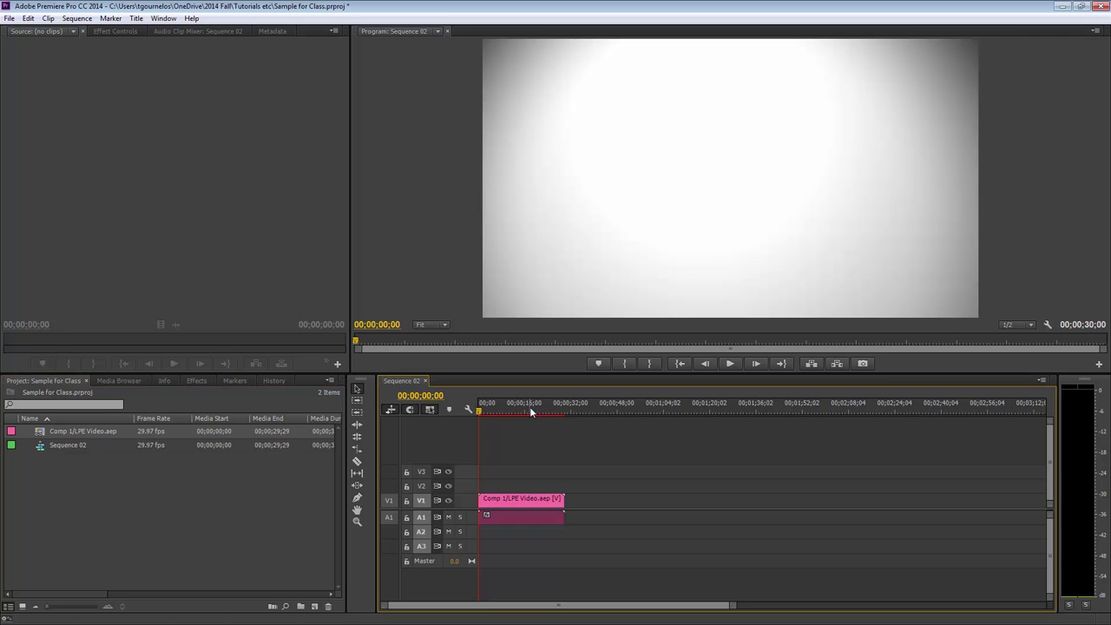
{"action": "left_click_drag", "start_coordinate": [640, 605], "coordinate": [955, 605]}
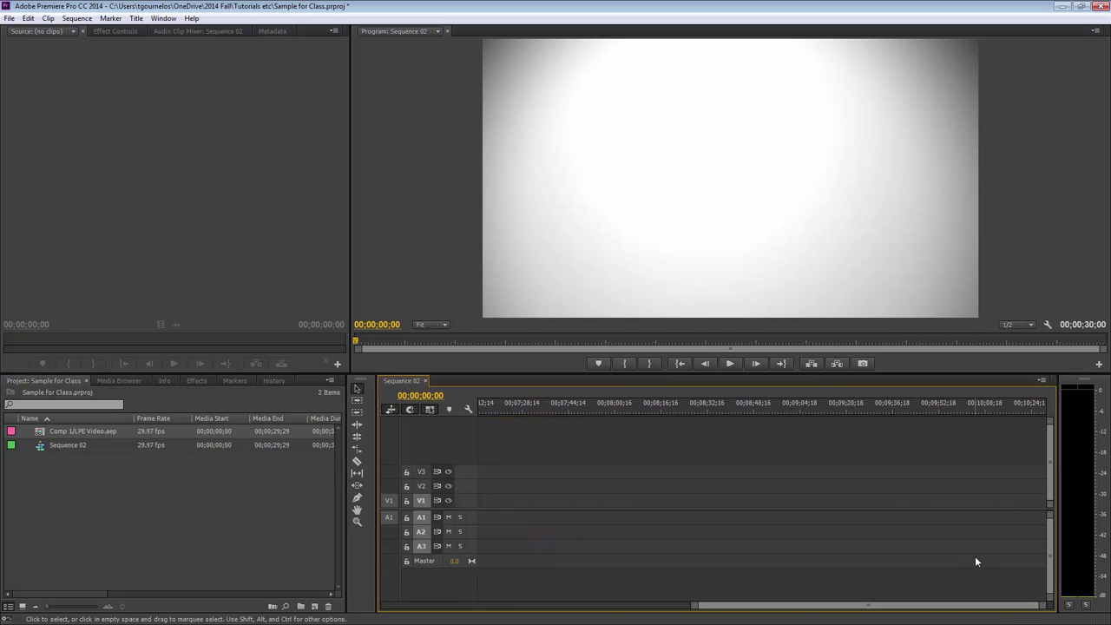
{"action": "left_click_drag", "start_coordinate": [968, 605], "coordinate": [607, 605]}
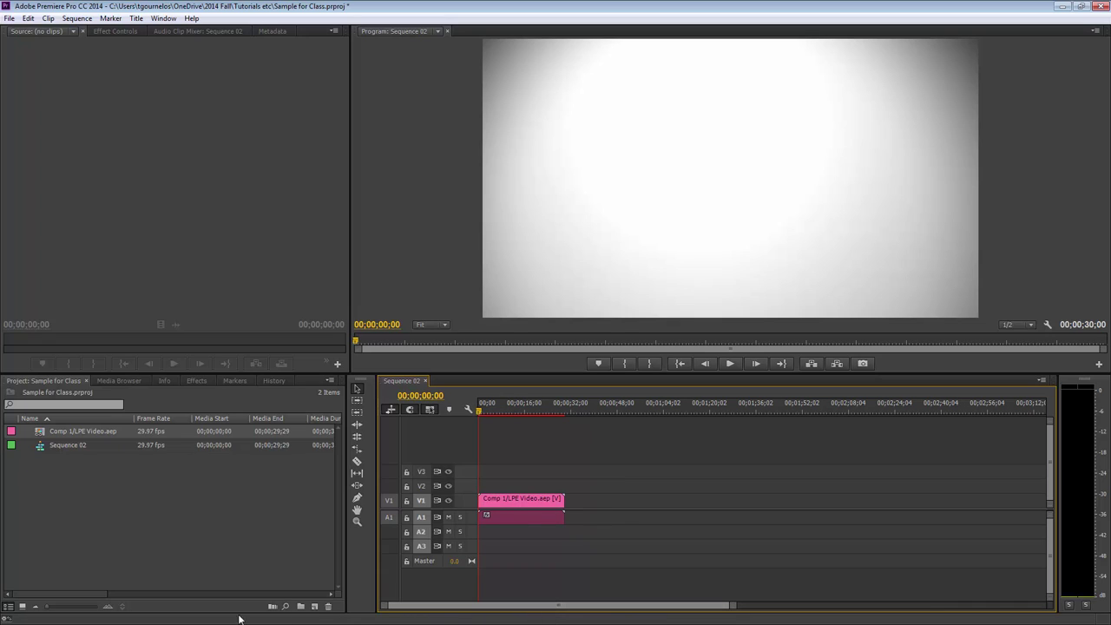
{"action": "mouse_move", "coordinate": [49, 607]}
{"action": "left_mouse_down"}
{"action": "mouse_move", "coordinate": [60, 608]}
{"action": "mouse_move", "coordinate": [30, 606]}
{"action": "left_mouse_up"}
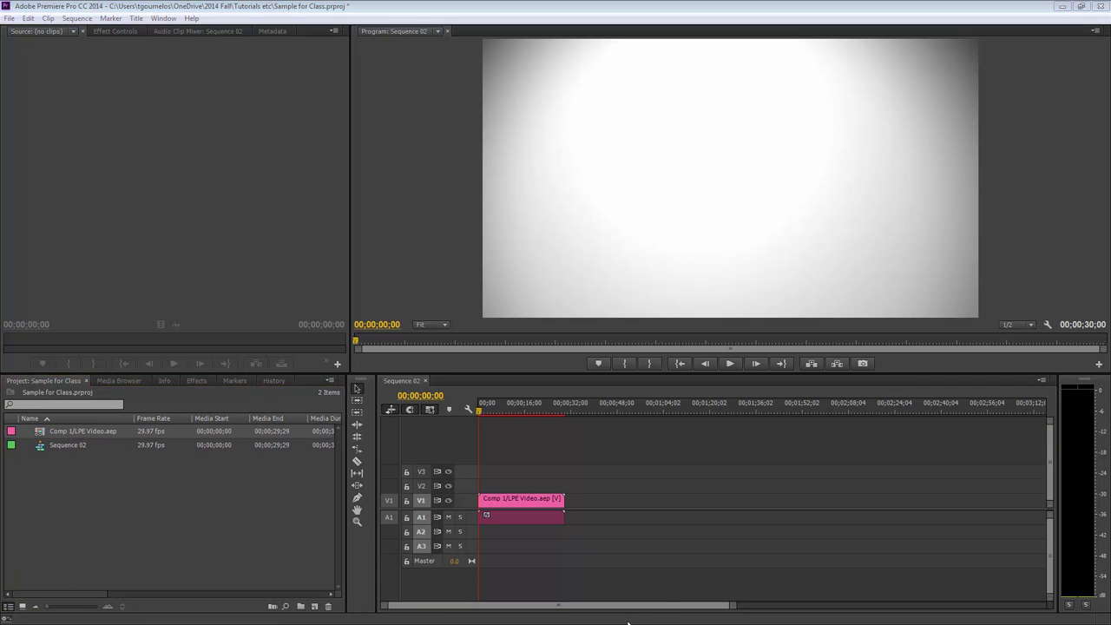
{"action": "left_click_drag", "start_coordinate": [736, 605], "coordinate": [657, 610]}
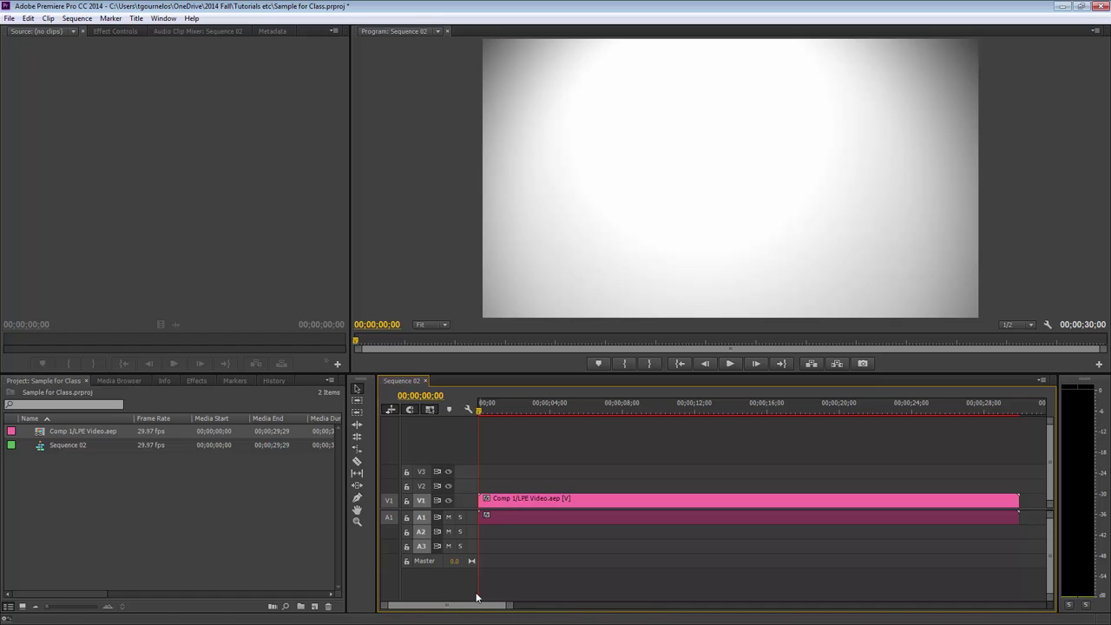
- Preview the first seconds of the composition clip in the Program monitor and stop the playhead at 00;00;07;00
{"action": "left_click", "coordinate": [498, 518]}
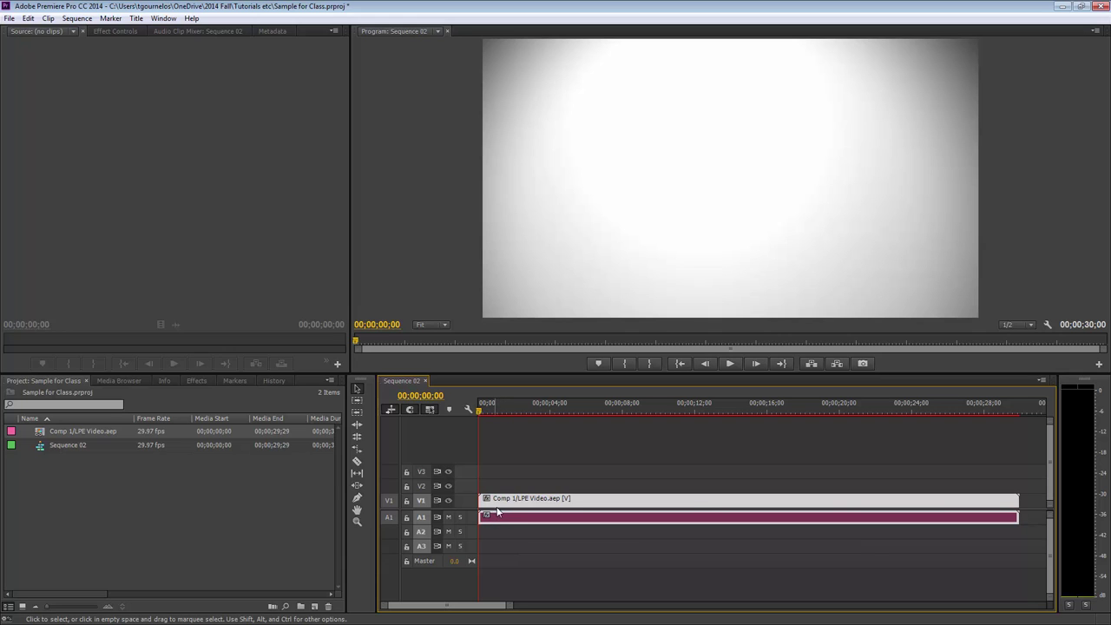
{"action": "key", "text": "space"}
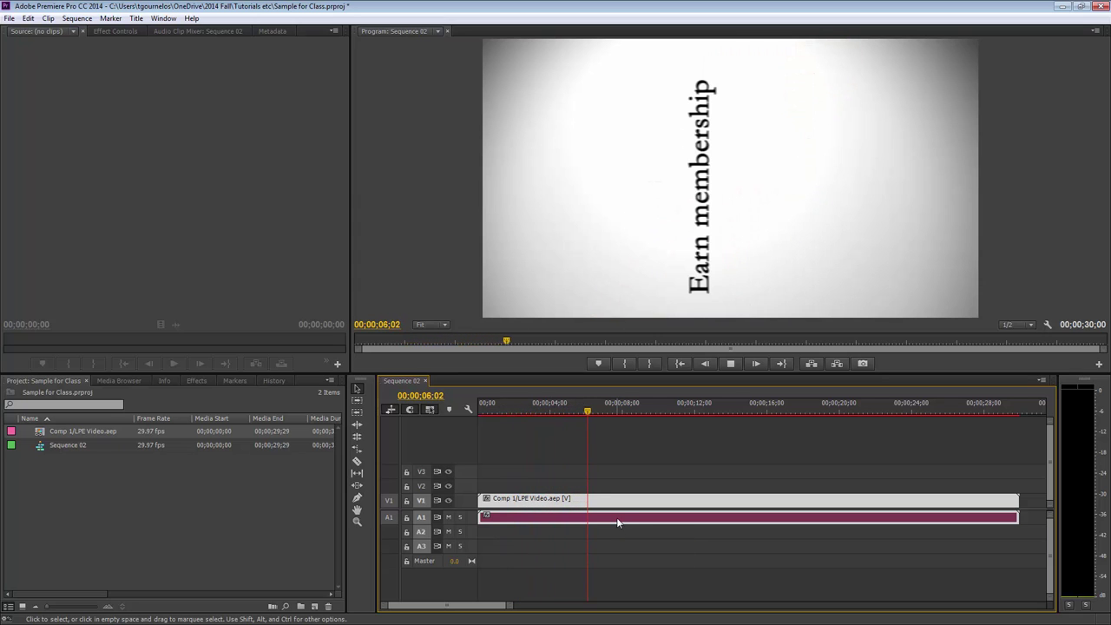
{"action": "key", "text": "space"}
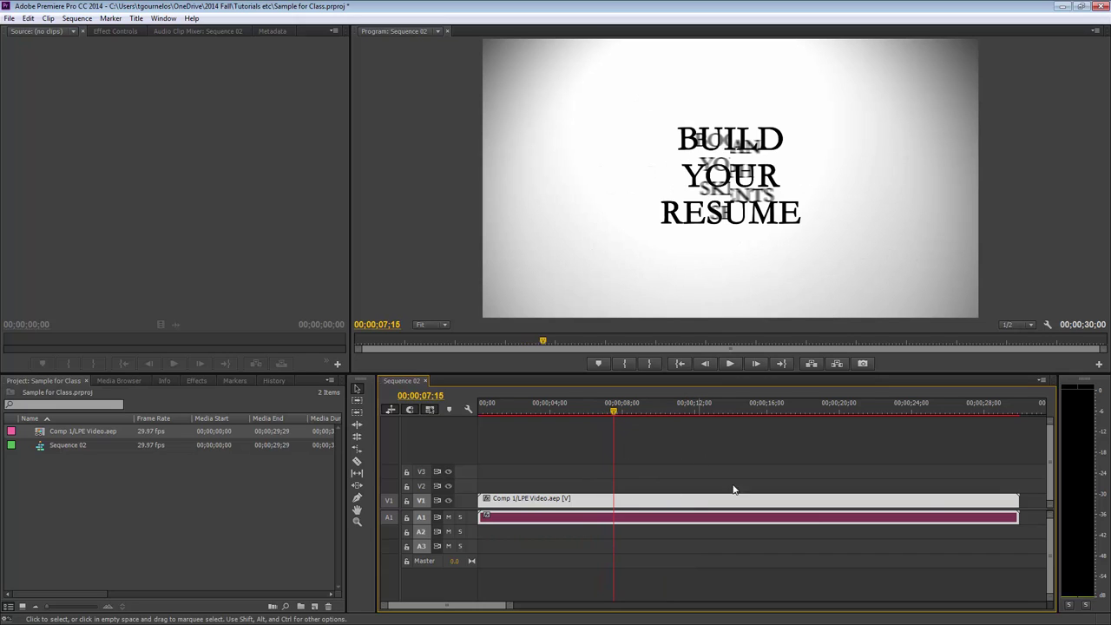
{"action": "left_click_drag", "start_coordinate": [614, 410], "coordinate": [605, 414]}
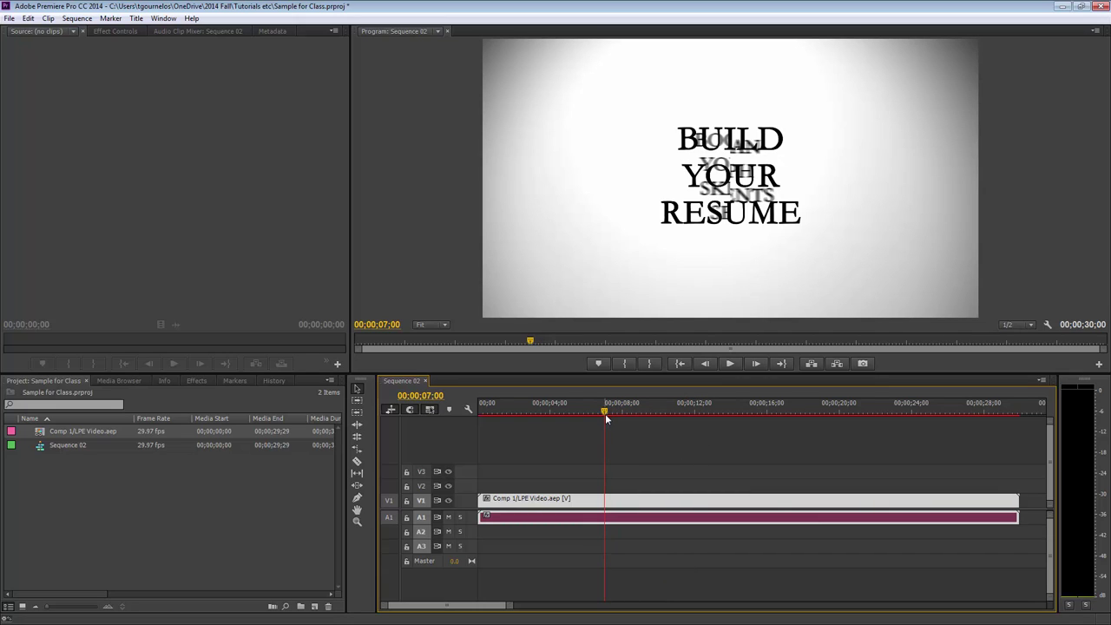
- Set the Program monitor's playback resolution to 1/4 and scrub the playhead back to 00;00;00;05
{"action": "left_click", "coordinate": [1025, 325]}
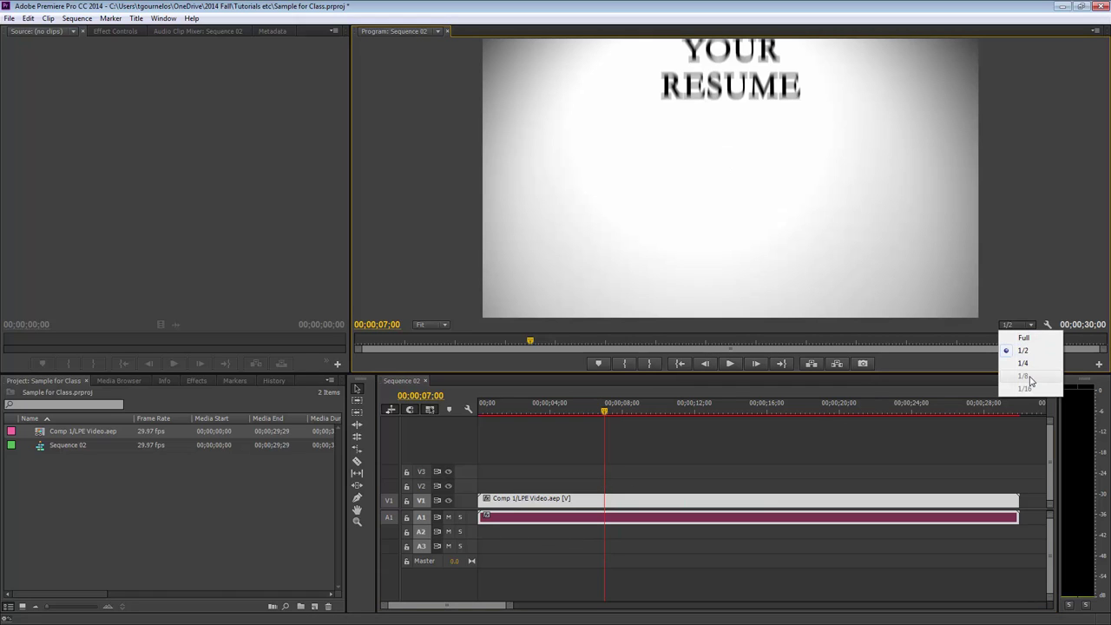
{"action": "left_click", "coordinate": [1023, 363]}
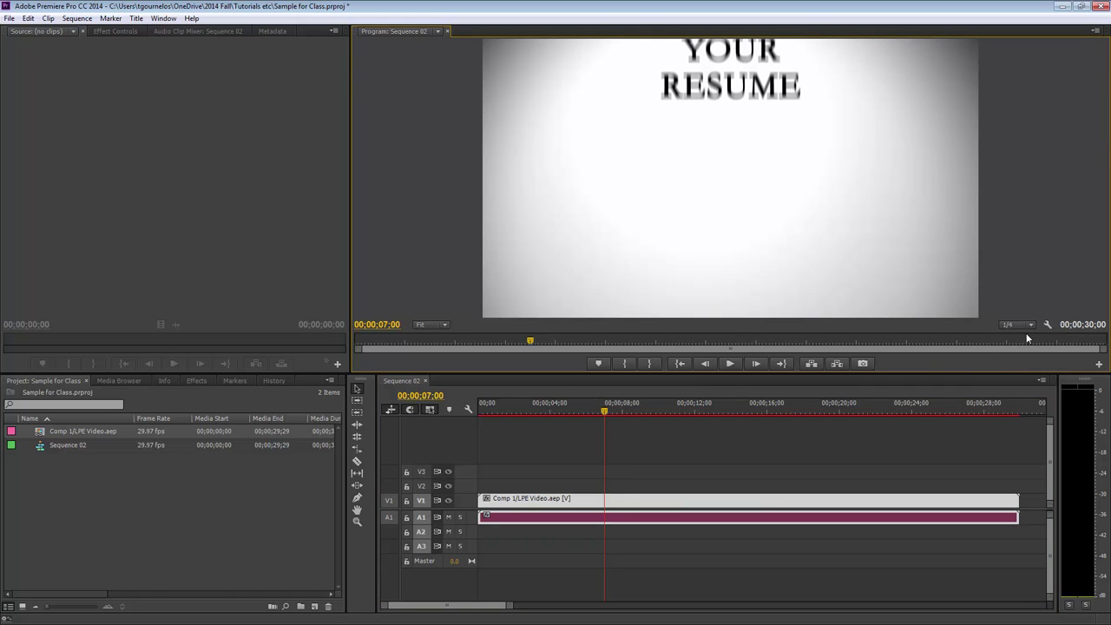
{"action": "left_click_drag", "start_coordinate": [603, 413], "coordinate": [543, 414]}
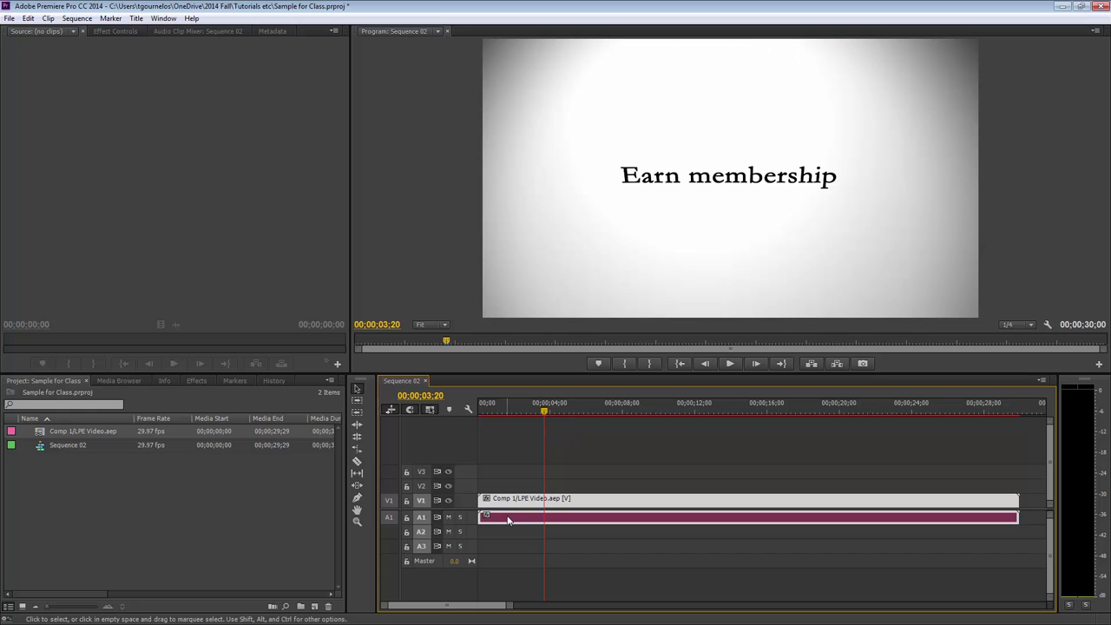
{"action": "left_click_drag", "start_coordinate": [544, 408], "coordinate": [483, 406]}
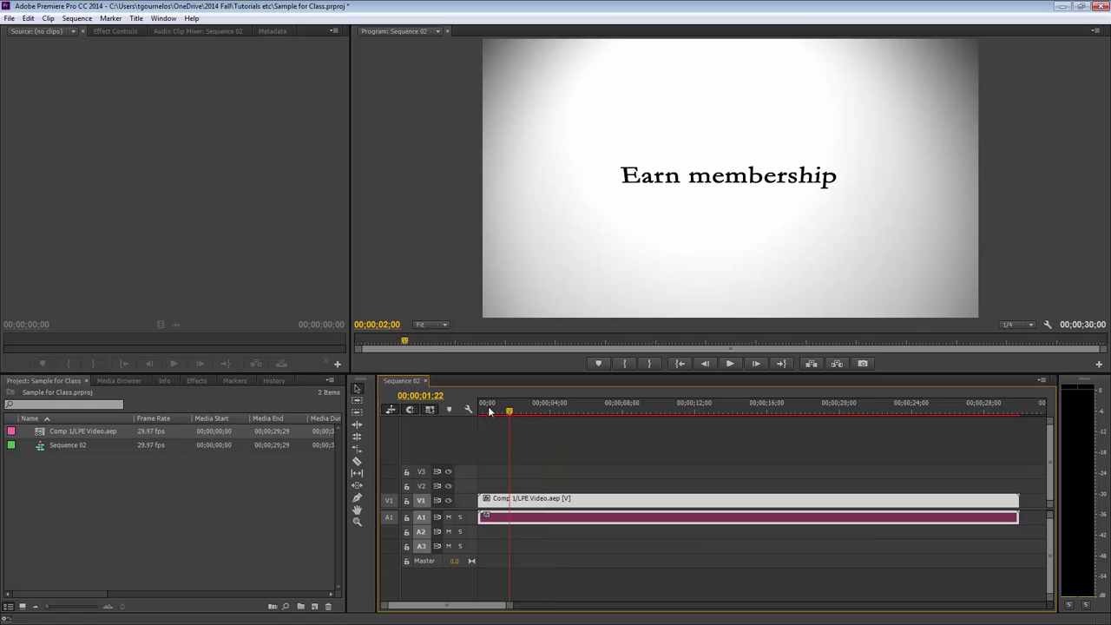
- Unlink the composition clip's video and audio, delete its audio from A1, and return the playhead to the sequence start
{"action": "right_click", "coordinate": [531, 507]}
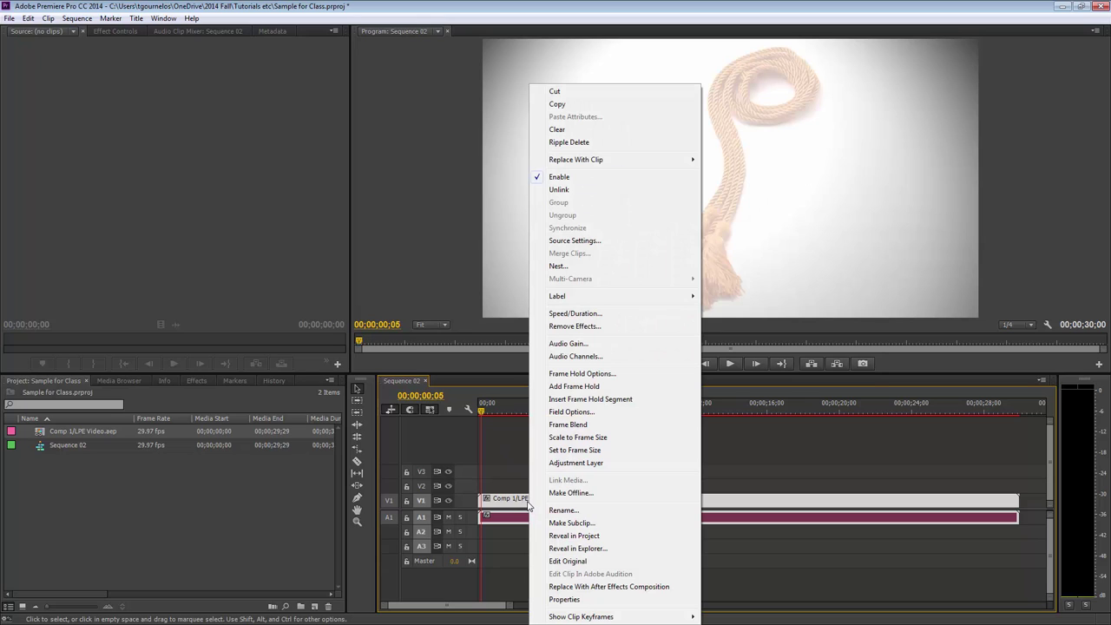
{"action": "left_click", "coordinate": [569, 193]}
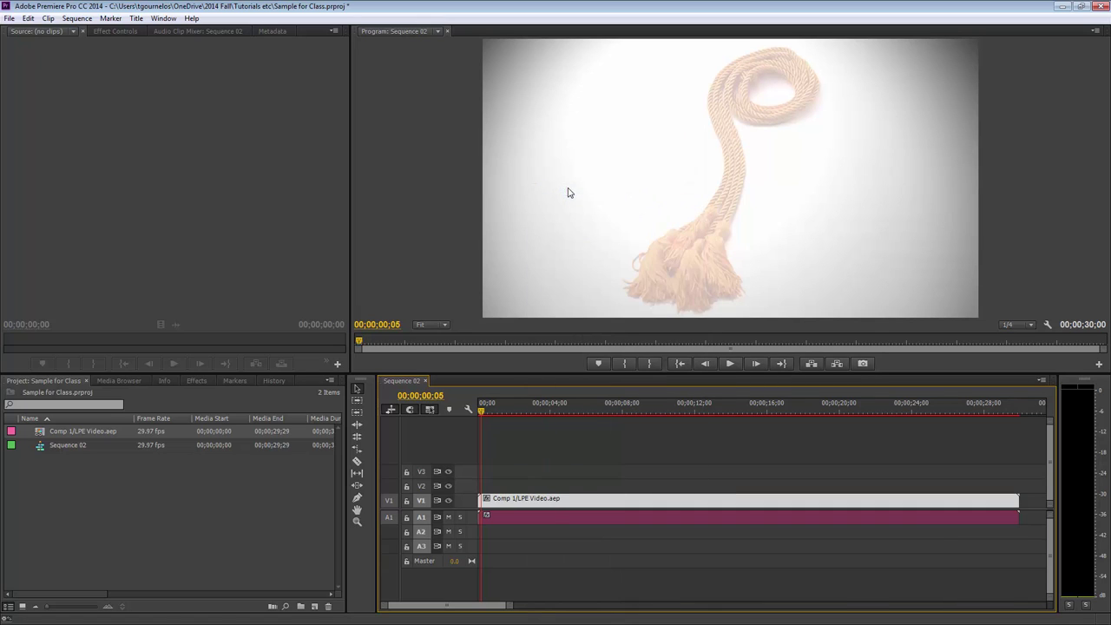
{"action": "left_click", "coordinate": [539, 518]}
{"action": "left_click", "coordinate": [542, 502]}
{"action": "left_click", "coordinate": [537, 519]}
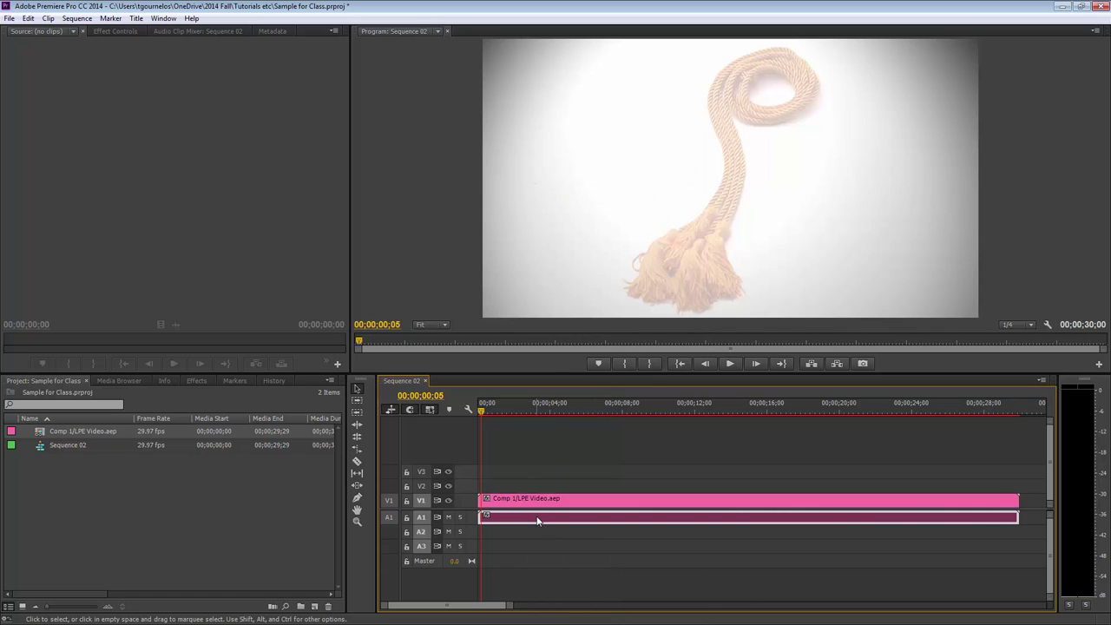
{"action": "key", "text": "Delete"}
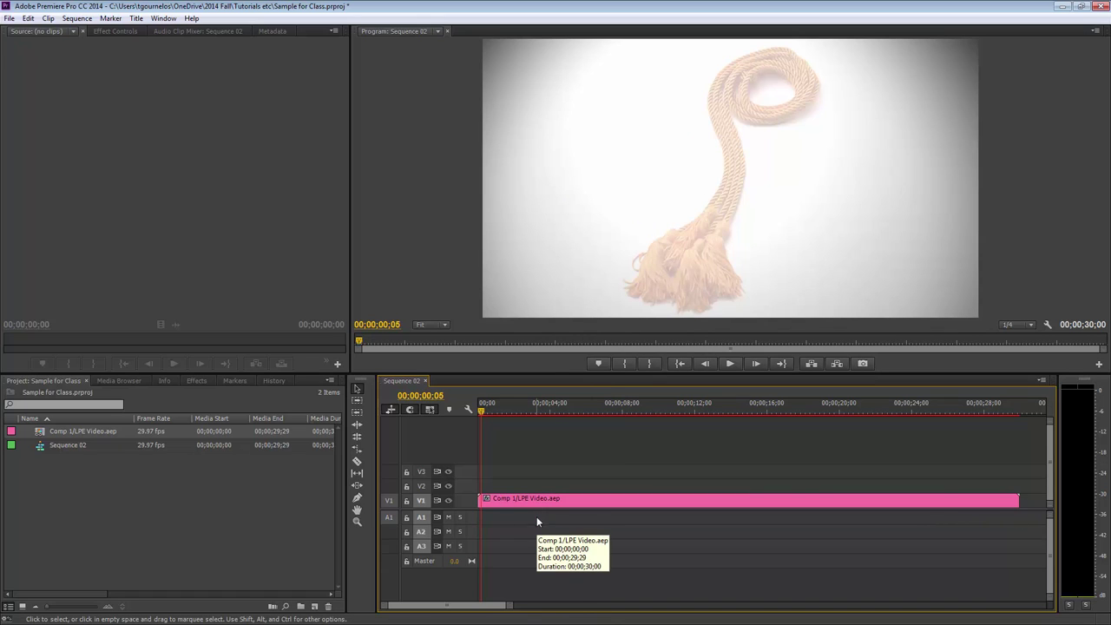
{"action": "left_click_drag", "start_coordinate": [481, 415], "coordinate": [470, 418]}
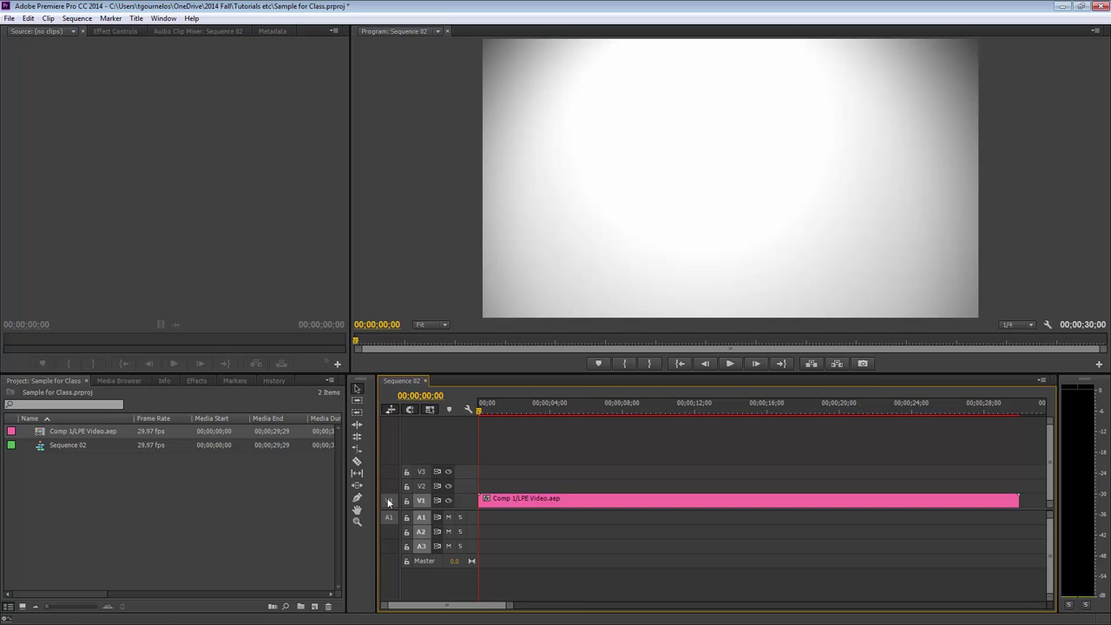
- Import the music file duckett_-_Another_Girl_(instrumental).mp3 from the LPE Video folder into the project
{"action": "double_click", "coordinate": [121, 502]}
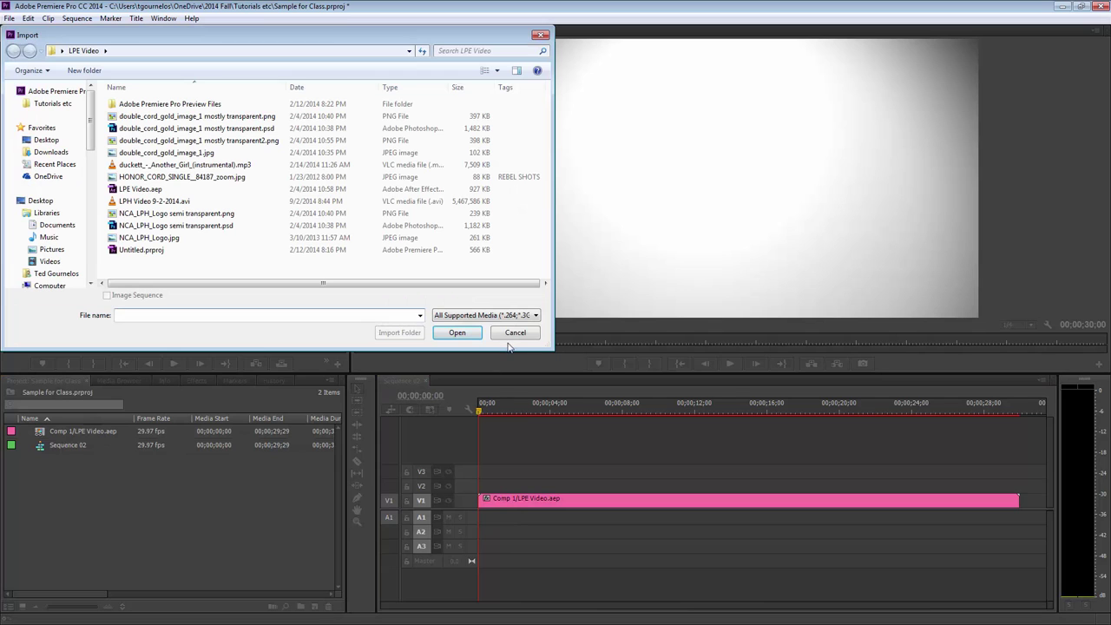
{"action": "left_click", "coordinate": [514, 334]}
{"action": "left_click", "coordinate": [8, 20]}
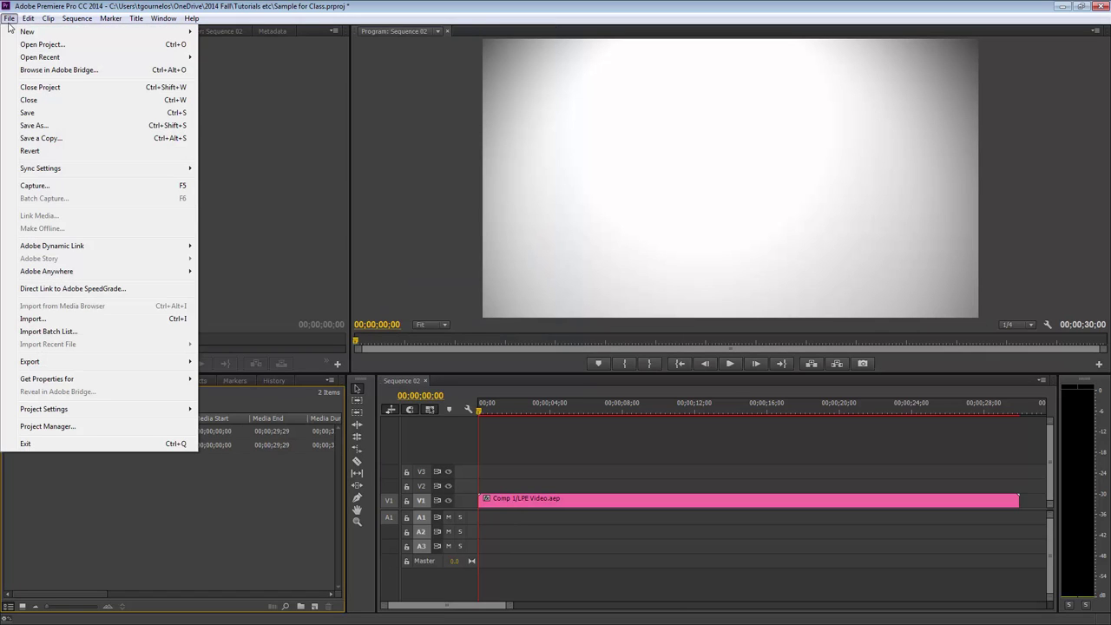
{"action": "left_click", "coordinate": [70, 318]}
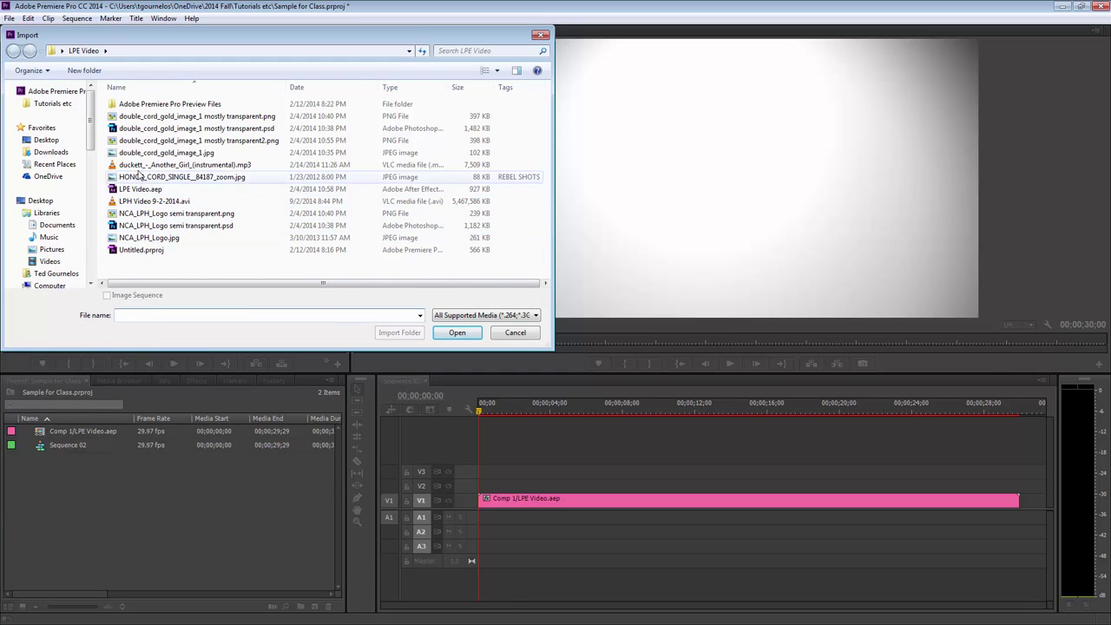
{"action": "left_click", "coordinate": [137, 167]}
{"action": "double_click", "coordinate": [137, 166]}
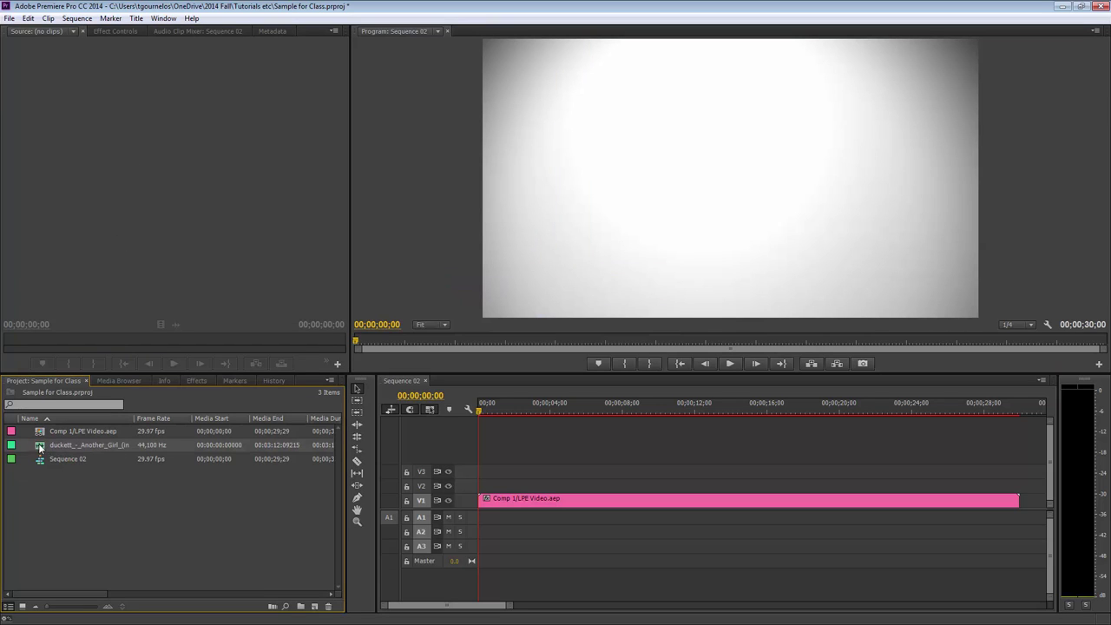
- Place the imported music on A1 at the sequence start and enlarge the A1 track height to show its waveform
{"action": "left_click_drag", "start_coordinate": [50, 448], "coordinate": [486, 521]}
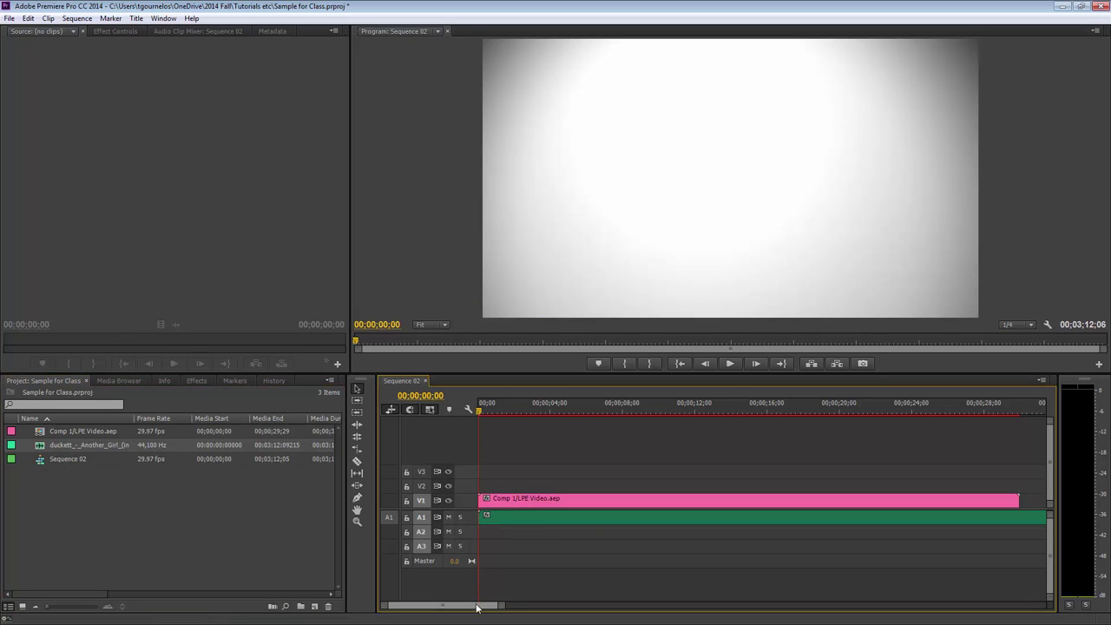
{"action": "left_click_drag", "start_coordinate": [478, 605], "coordinate": [455, 605]}
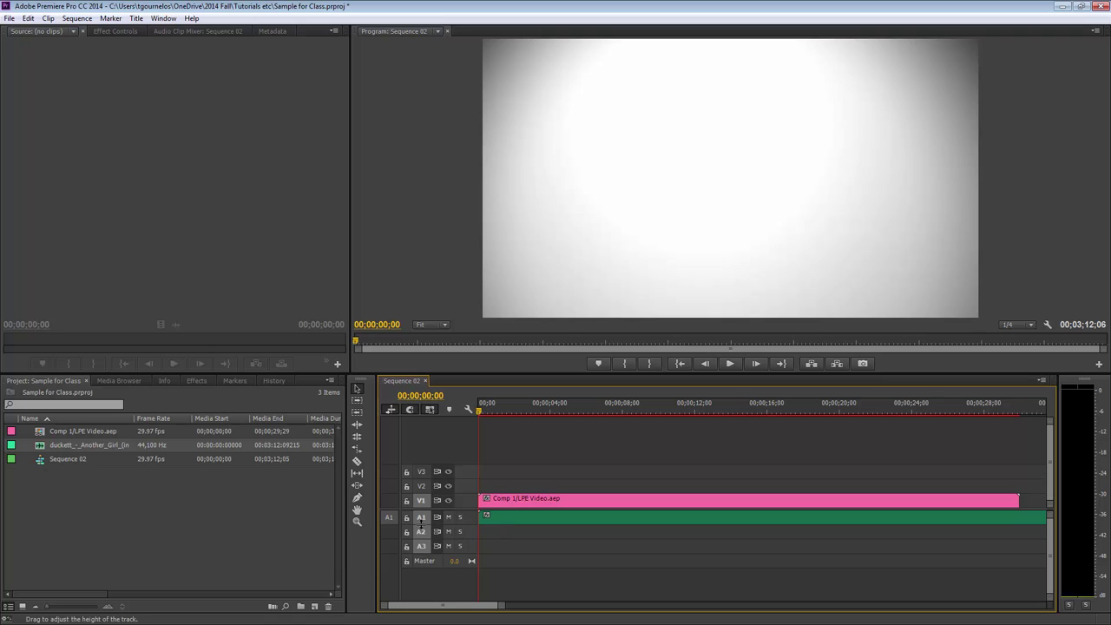
{"action": "left_click_drag", "start_coordinate": [421, 524], "coordinate": [421, 560]}
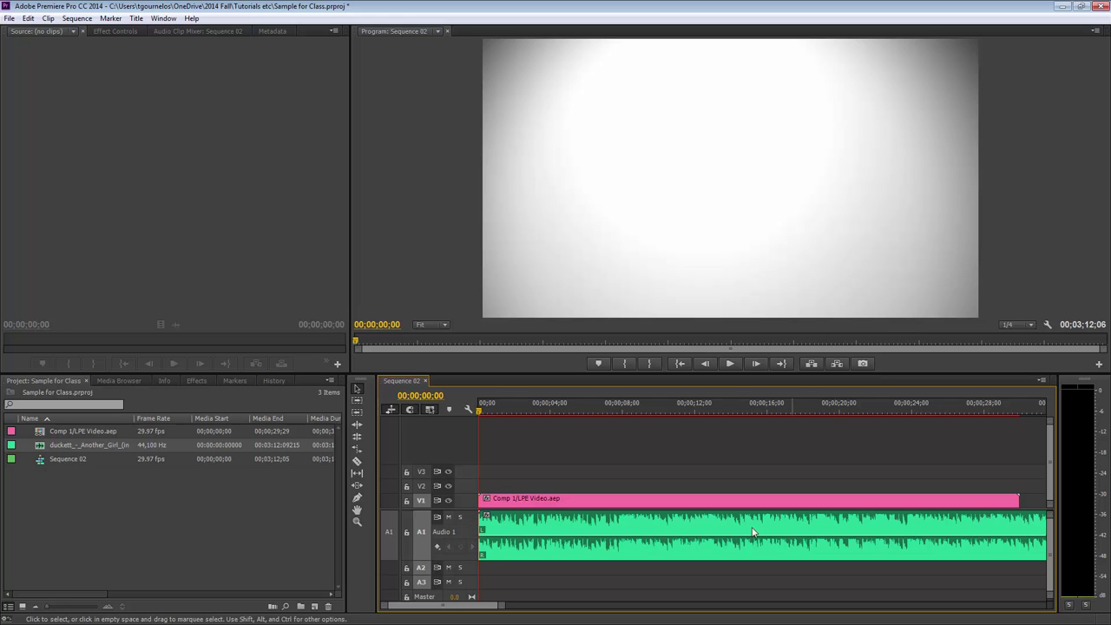
- Preview the opening of the composition with the music and return the playhead to the sequence start
{"action": "key", "text": "space"}
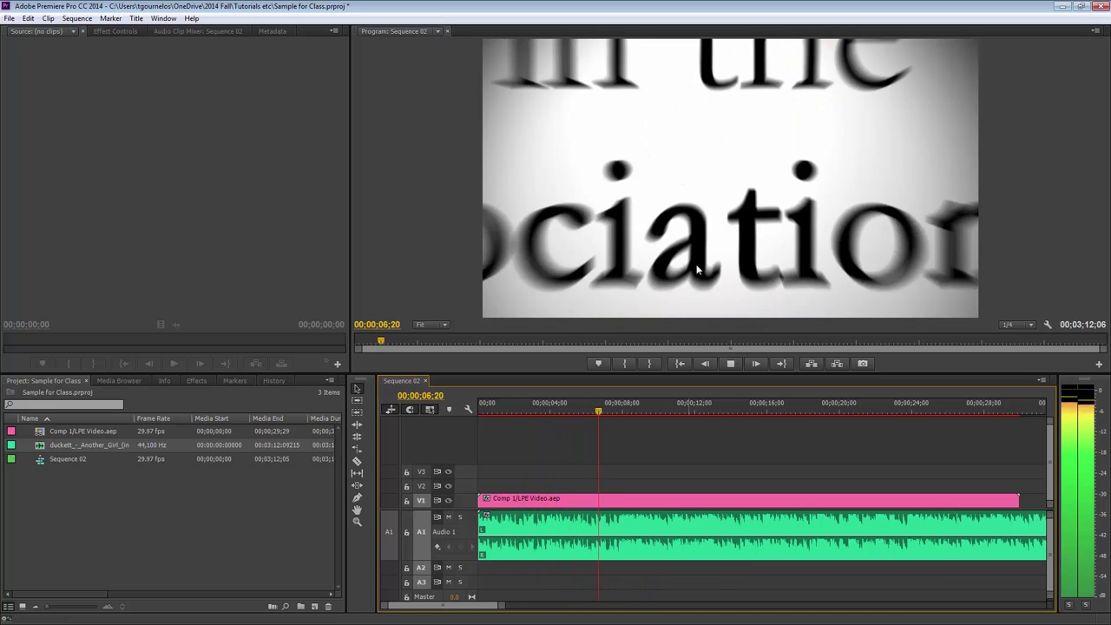
{"action": "key", "text": "space"}
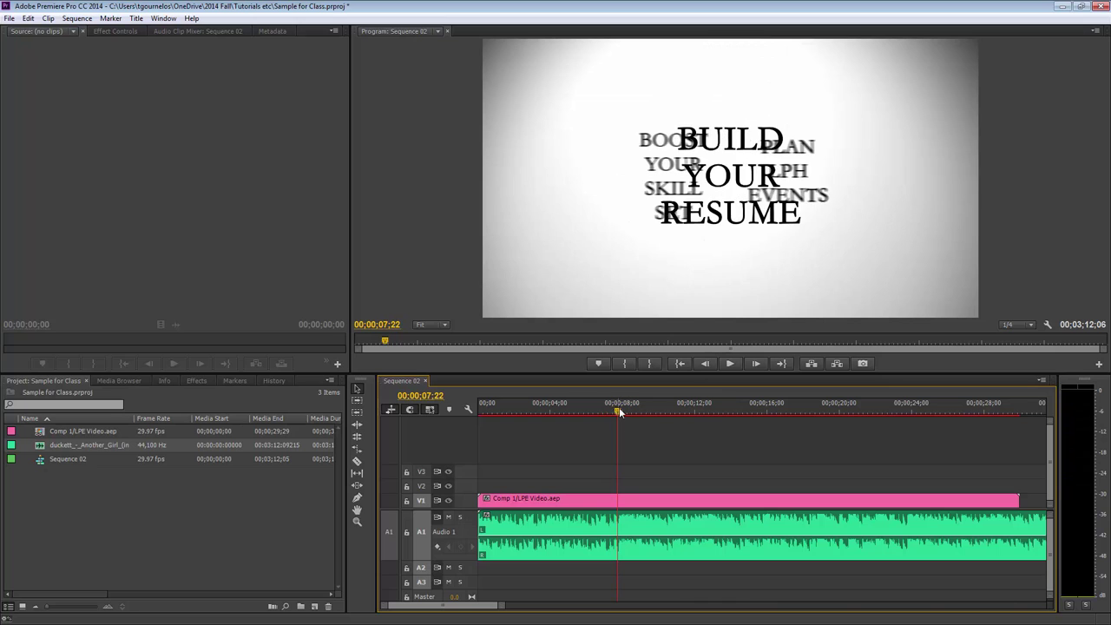
{"action": "left_click_drag", "start_coordinate": [619, 407], "coordinate": [469, 413]}
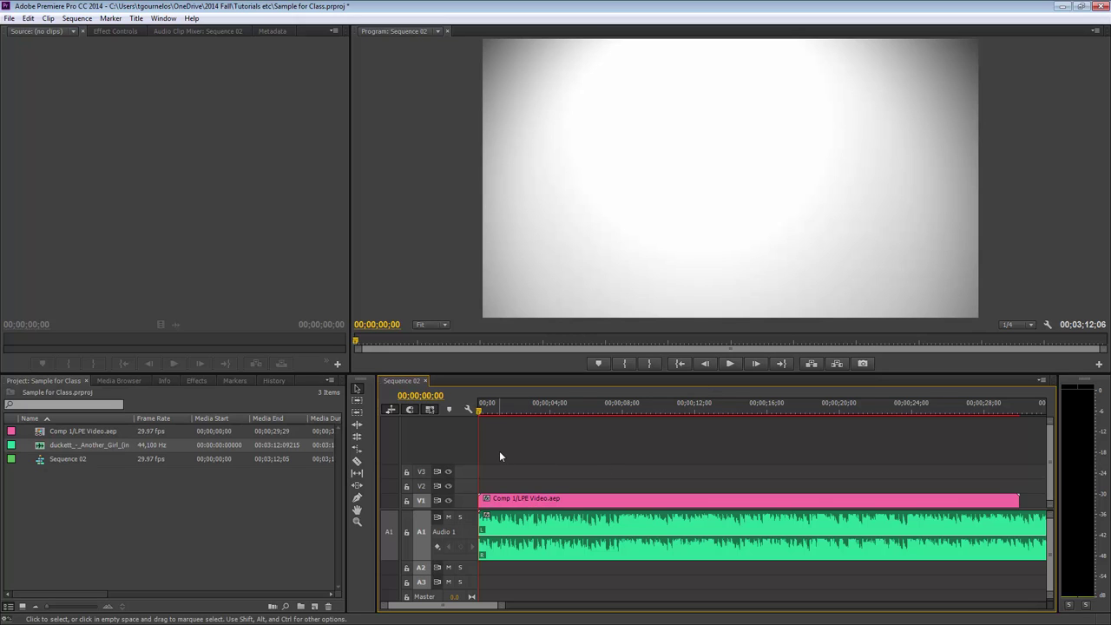
{"action": "left_click_drag", "start_coordinate": [478, 416], "coordinate": [524, 409]}
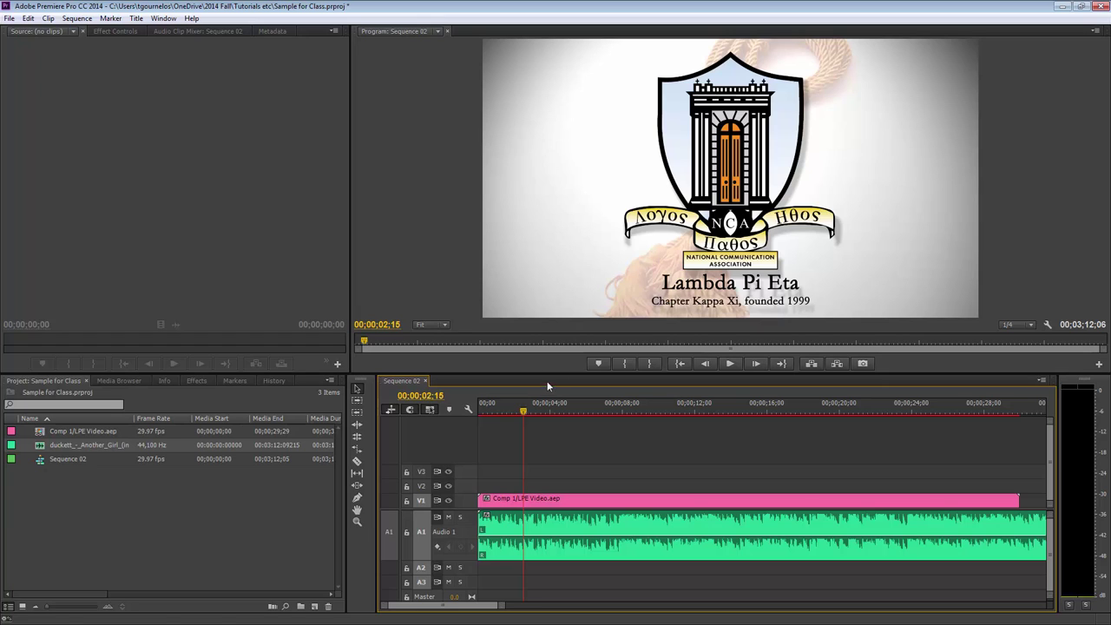
{"action": "left_click_drag", "start_coordinate": [523, 415], "coordinate": [458, 410]}
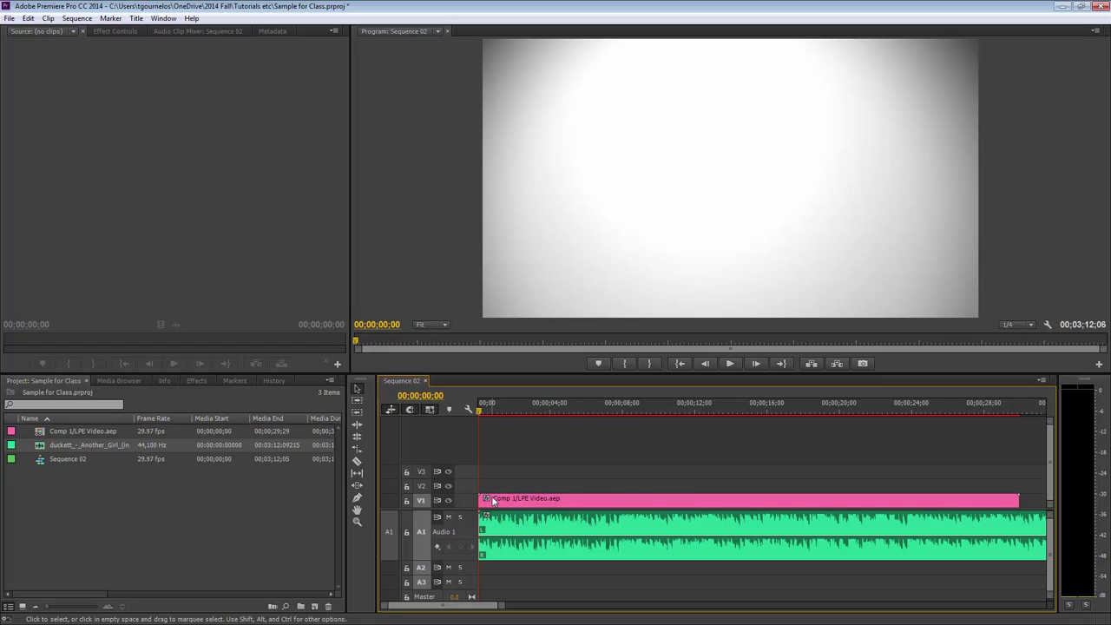
- Apply the Cross Dissolve video transition to both the start and the end of the composition clip on V1
{"action": "left_click", "coordinate": [197, 381]}
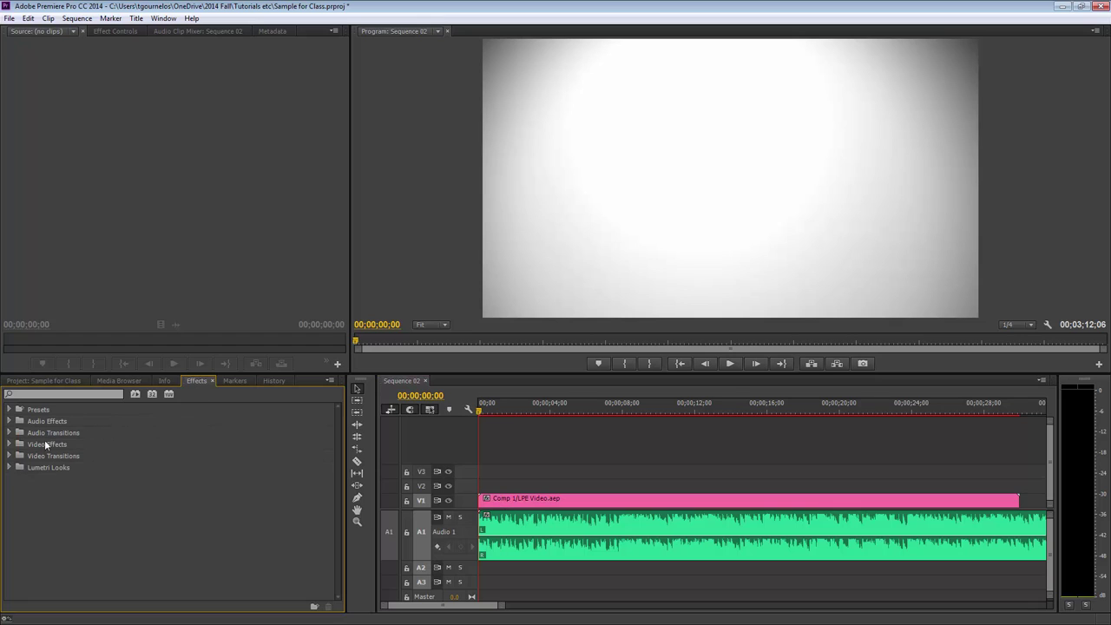
{"action": "left_click", "coordinate": [10, 456]}
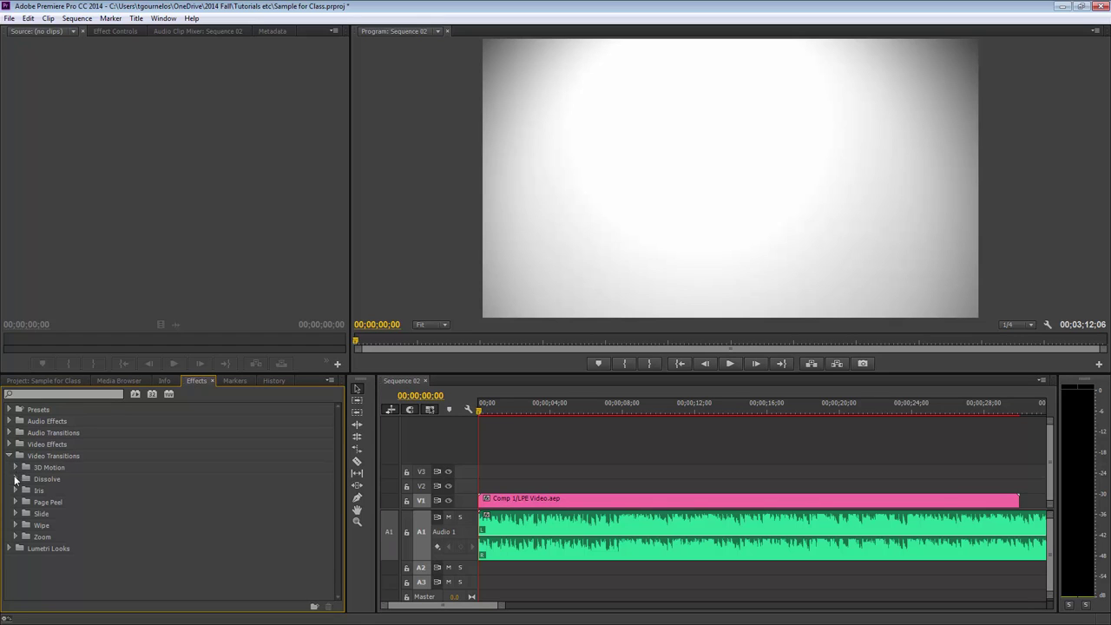
{"action": "left_click", "coordinate": [15, 480]}
{"action": "left_click_drag", "start_coordinate": [39, 501], "coordinate": [487, 512]}
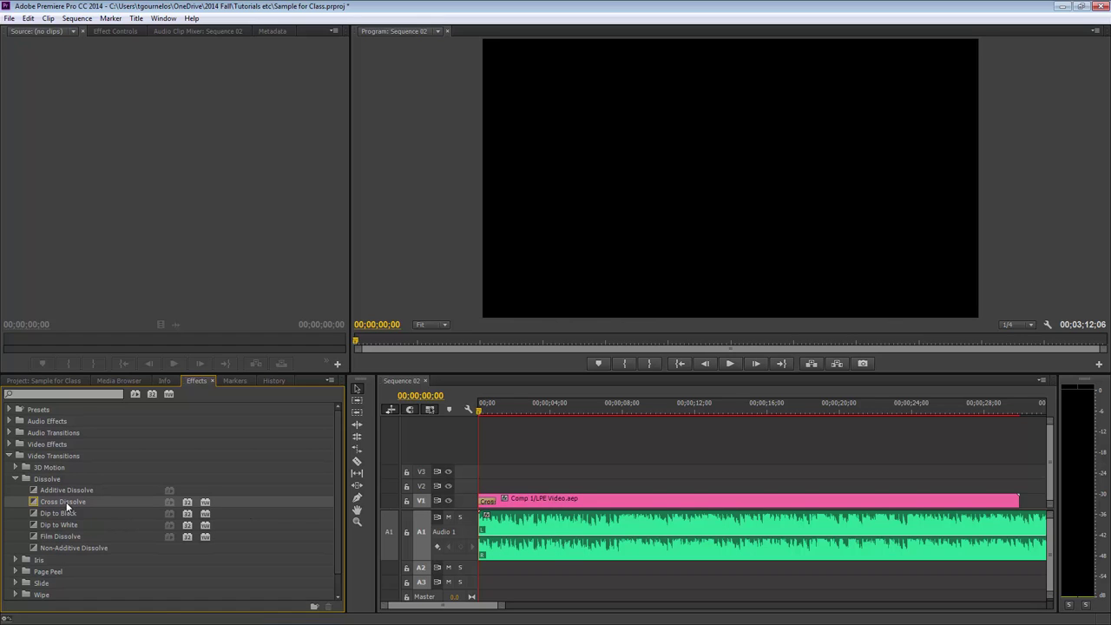
{"action": "left_click_drag", "start_coordinate": [66, 502], "coordinate": [1011, 504]}
- Play the first three seconds to check the opening Cross Dissolve and return the playhead to 00;00;00;00
{"action": "key", "text": "space"}
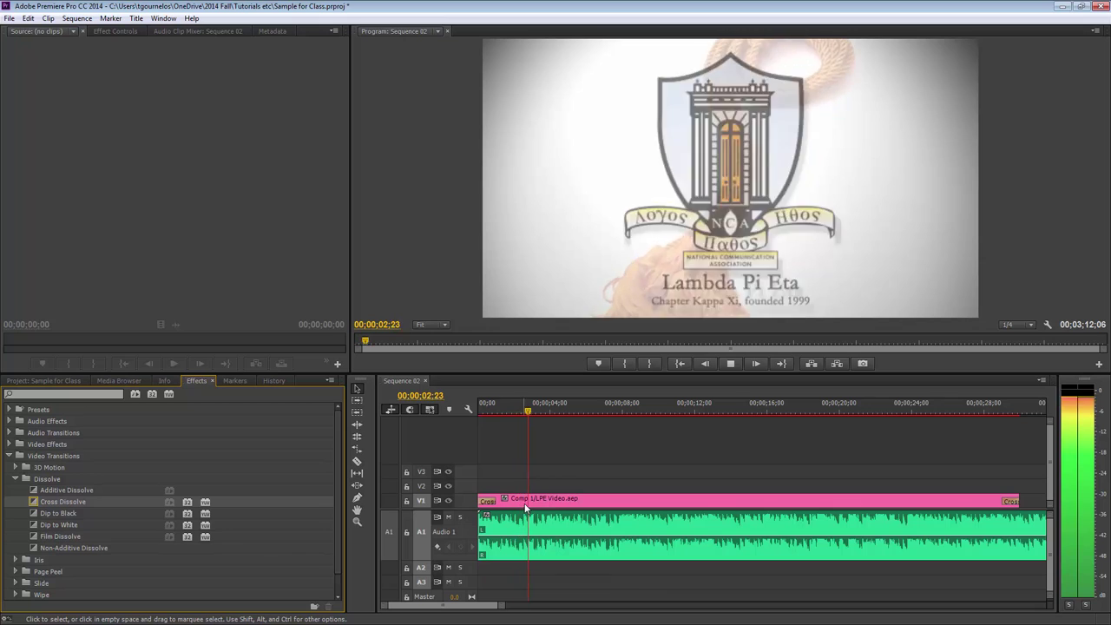
{"action": "key", "text": "space"}
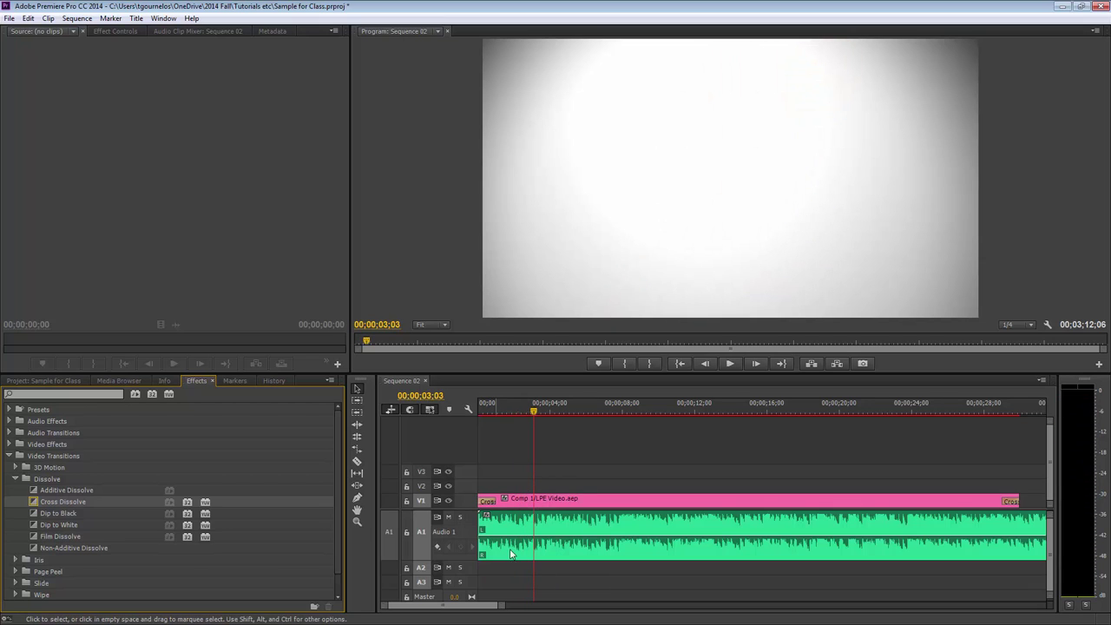
{"action": "left_click", "coordinate": [516, 500]}
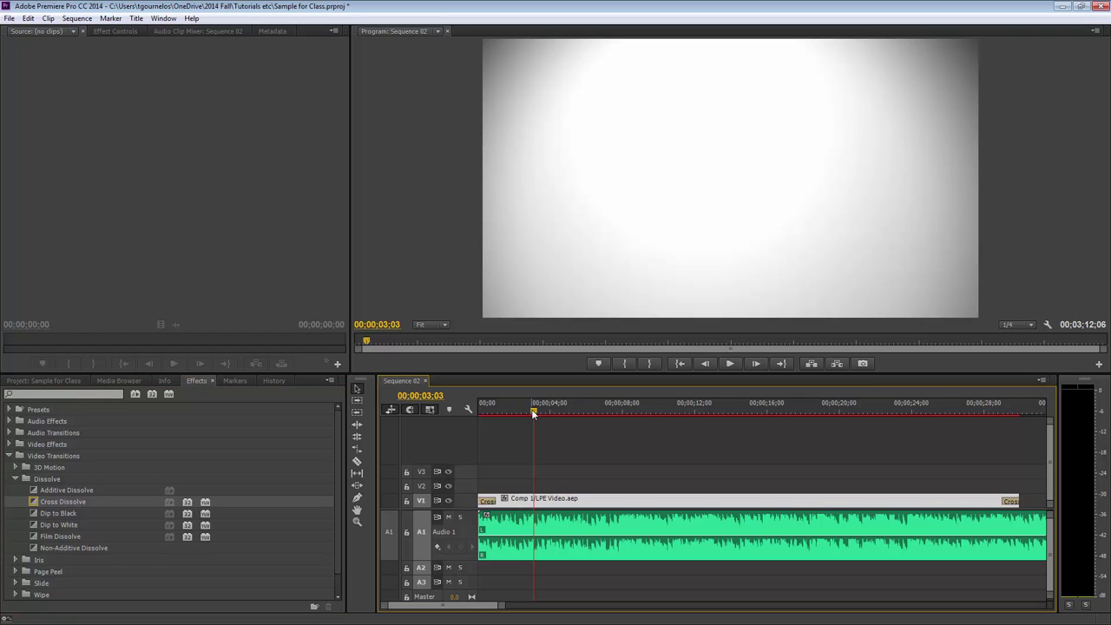
{"action": "left_click_drag", "start_coordinate": [532, 410], "coordinate": [466, 412]}
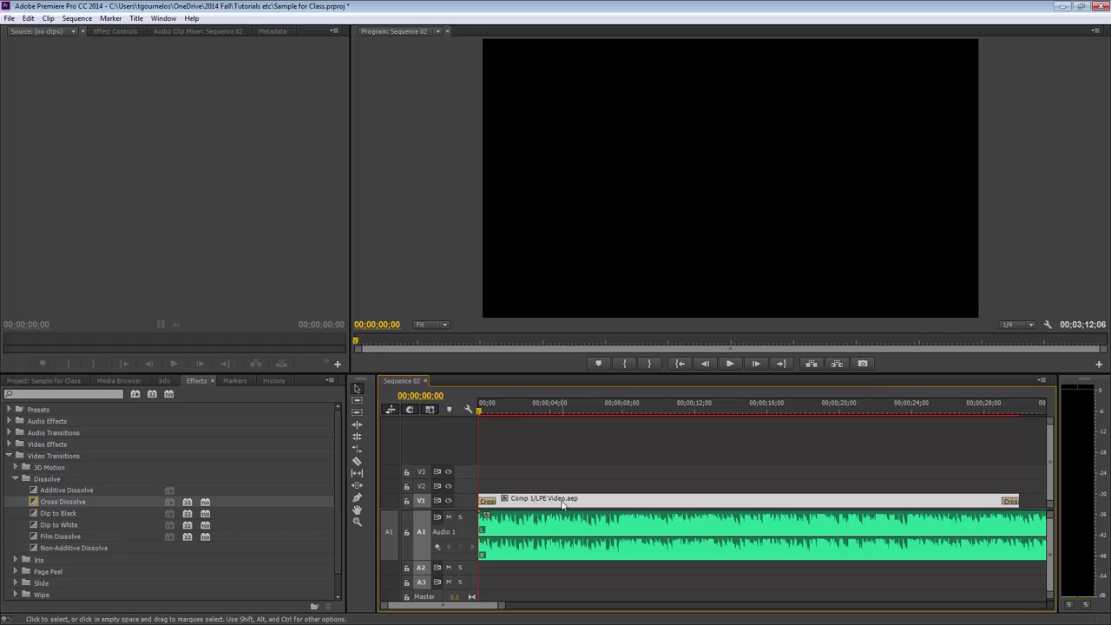
- Activate the Razor tool and preview the composition to place the playhead on the blank frame at 00;00;10;04
{"action": "left_click", "coordinate": [356, 463]}
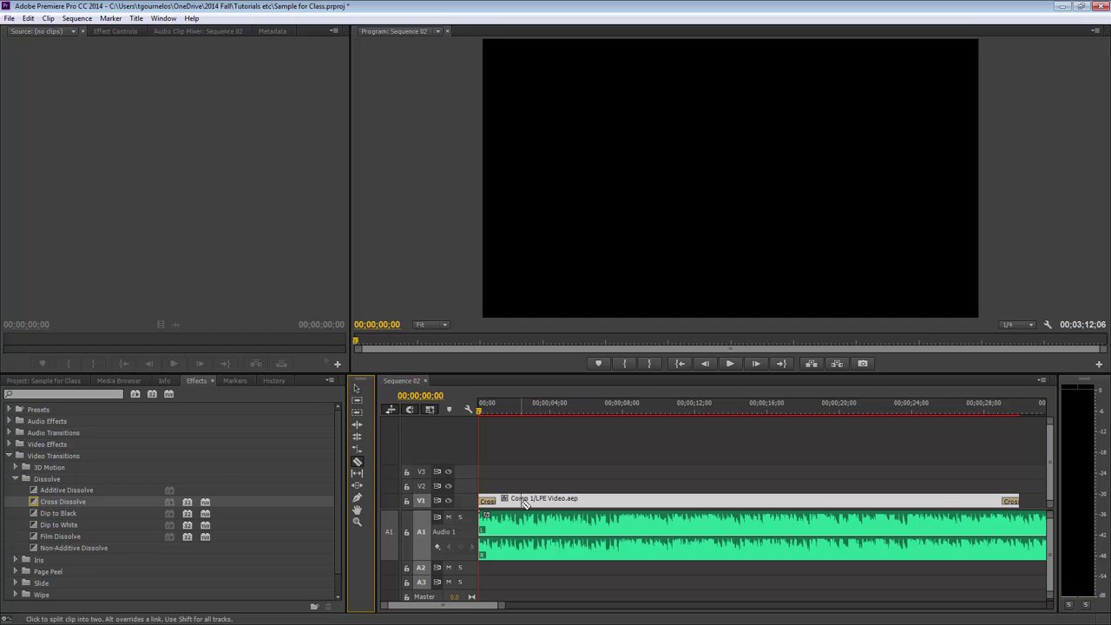
{"action": "left_click", "coordinate": [509, 410]}
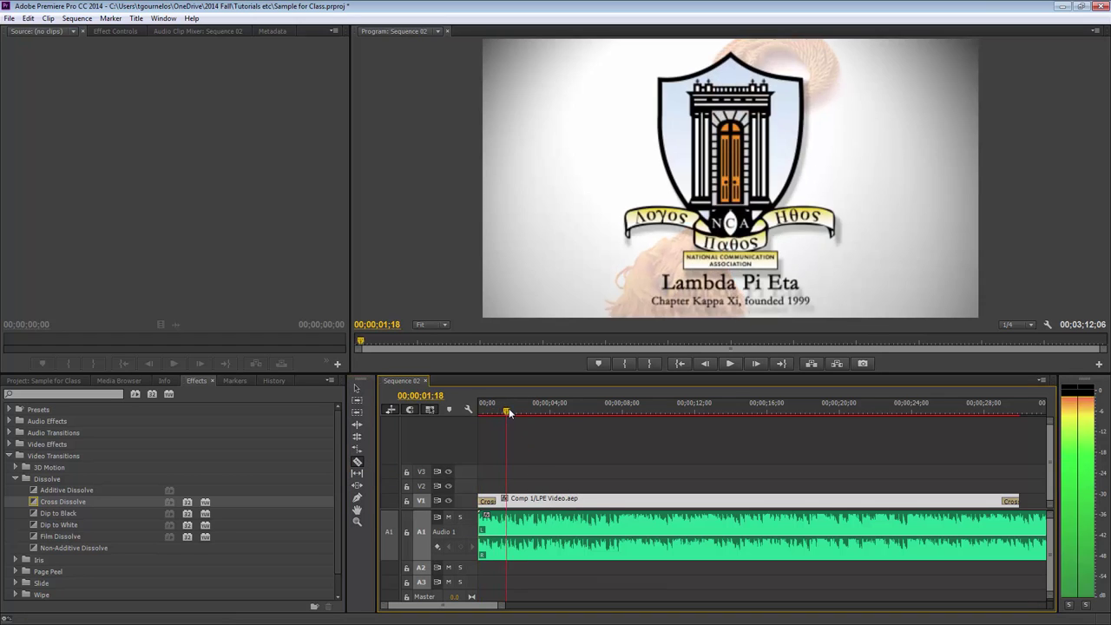
{"action": "left_click_drag", "start_coordinate": [508, 409], "coordinate": [647, 410]}
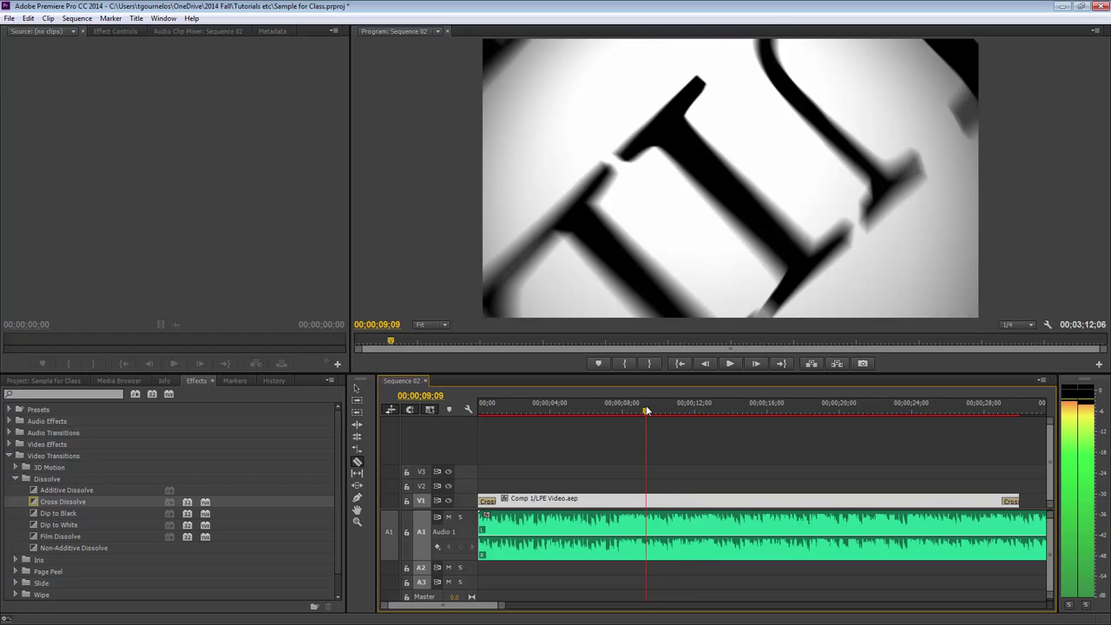
{"action": "key", "text": "space"}
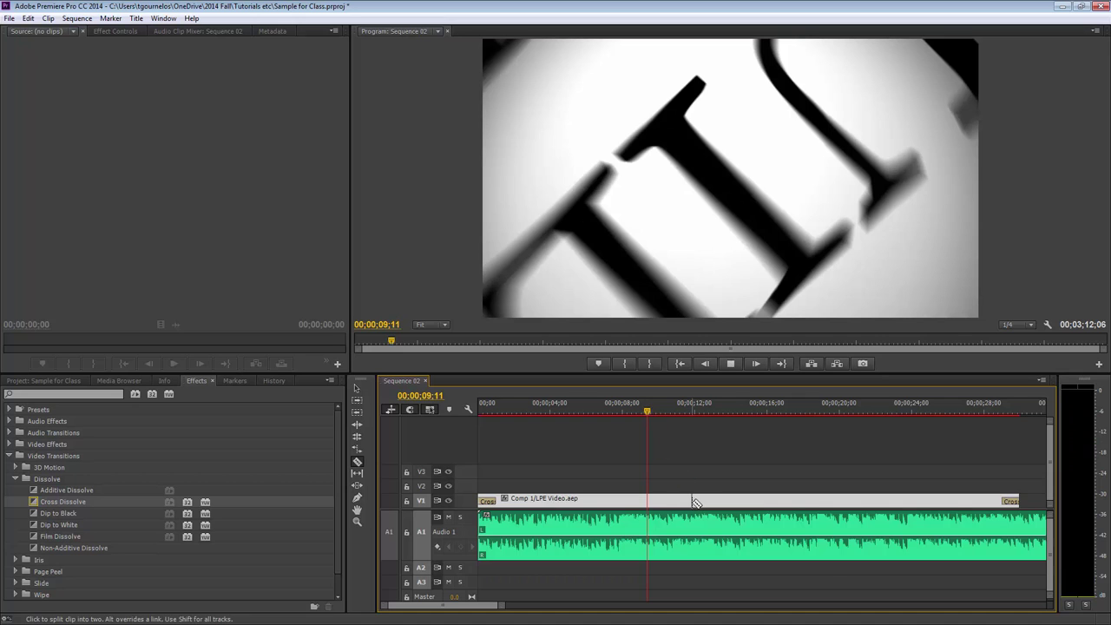
{"action": "left_click", "coordinate": [651, 410]}
{"action": "key", "text": "space"}
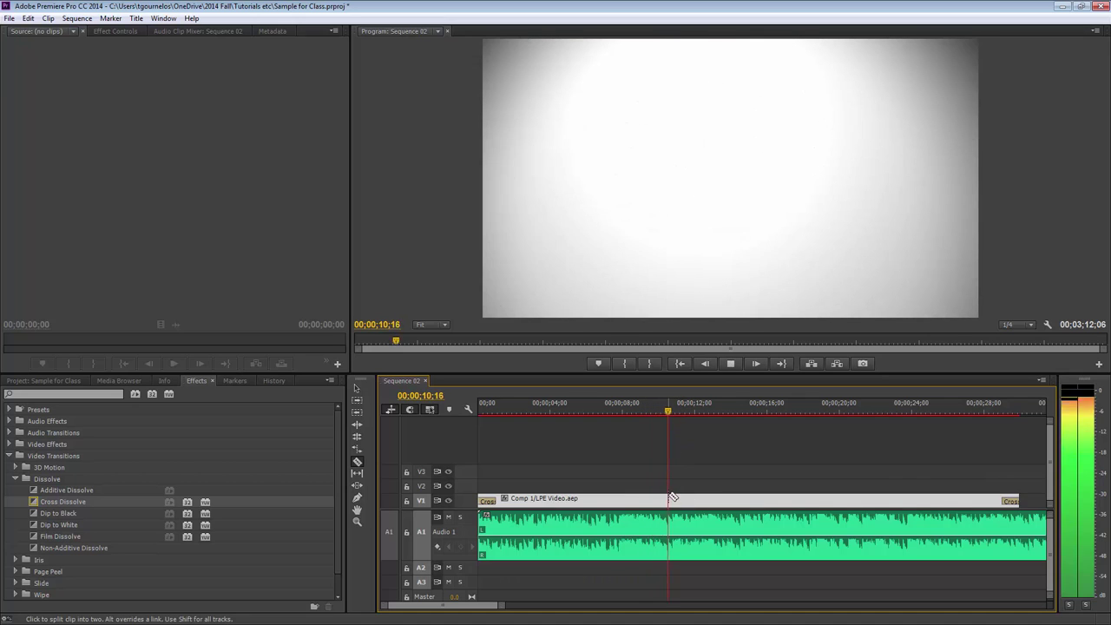
{"action": "key", "text": "space"}
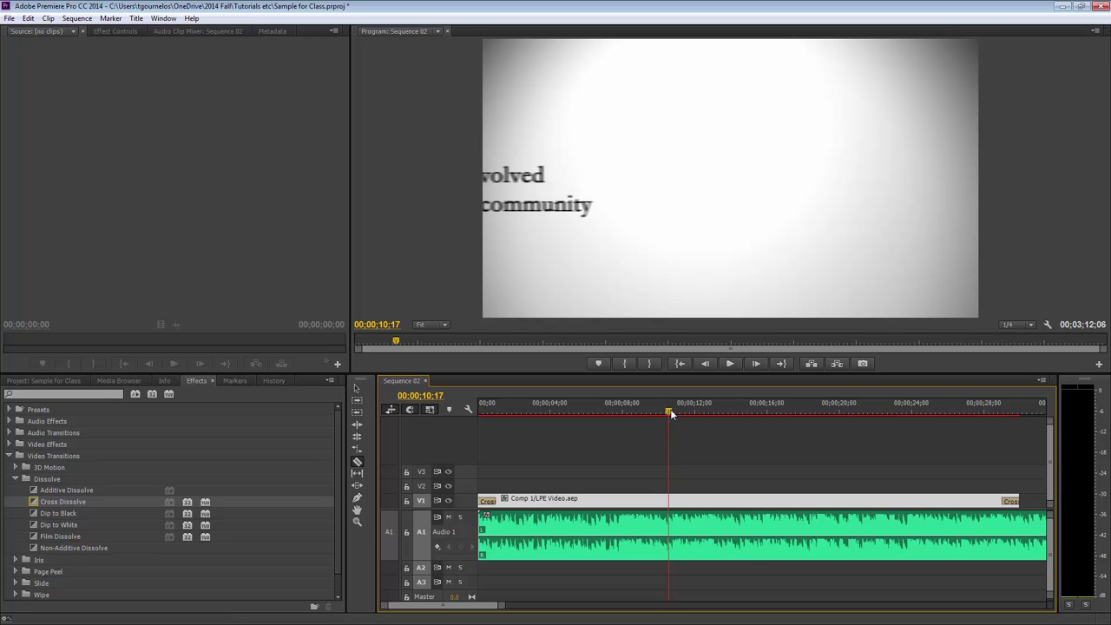
{"action": "left_click_drag", "start_coordinate": [670, 409], "coordinate": [669, 411]}
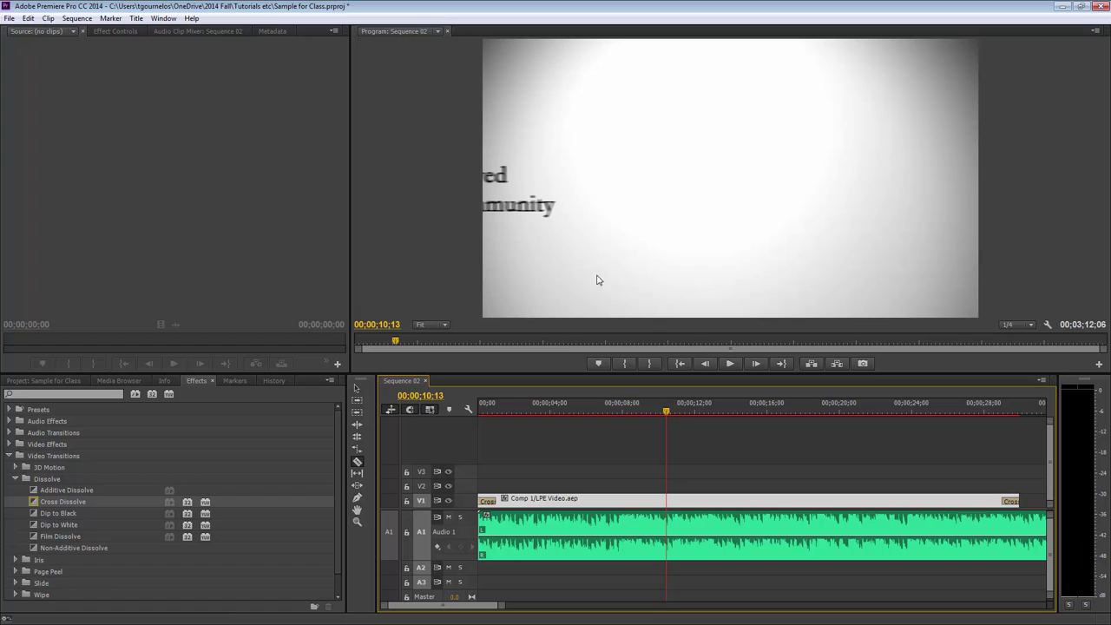
{"action": "left_click_drag", "start_coordinate": [667, 409], "coordinate": [661, 409]}
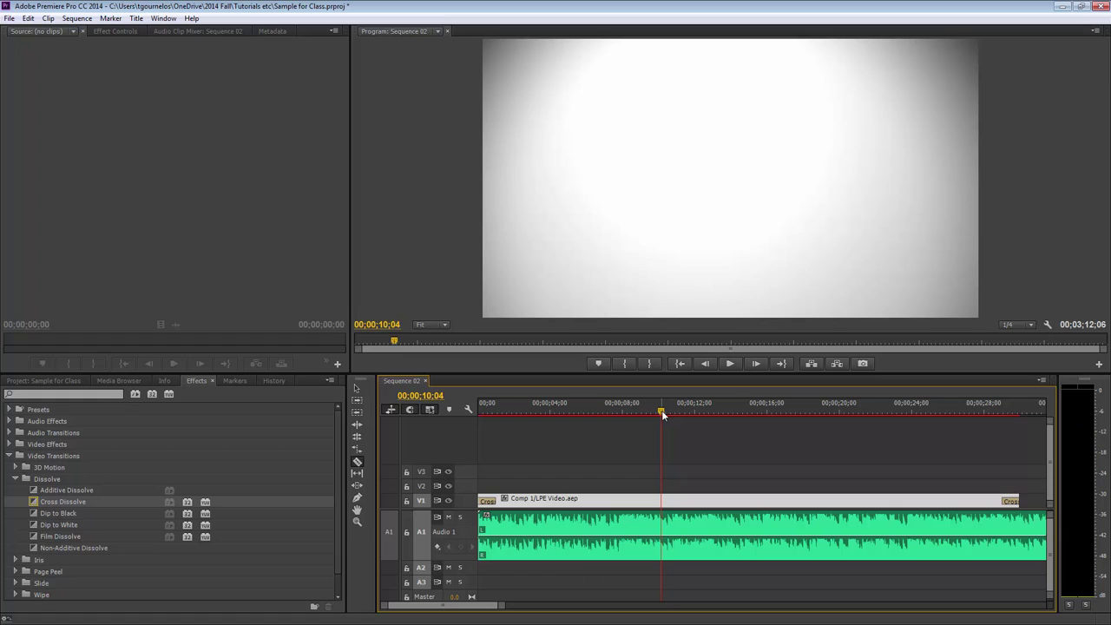
- Try splitting the V1 clip at 00;00;10;04 and moving its second part about two seconds later, undoing both edits
{"action": "left_click", "coordinate": [665, 501]}
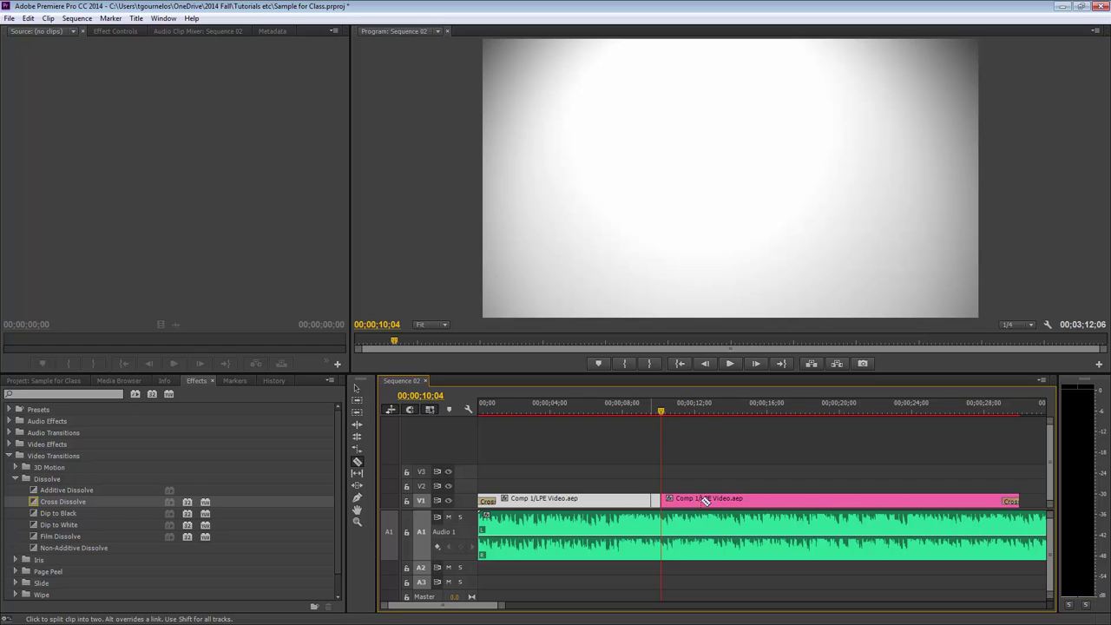
{"action": "left_click", "coordinate": [357, 389]}
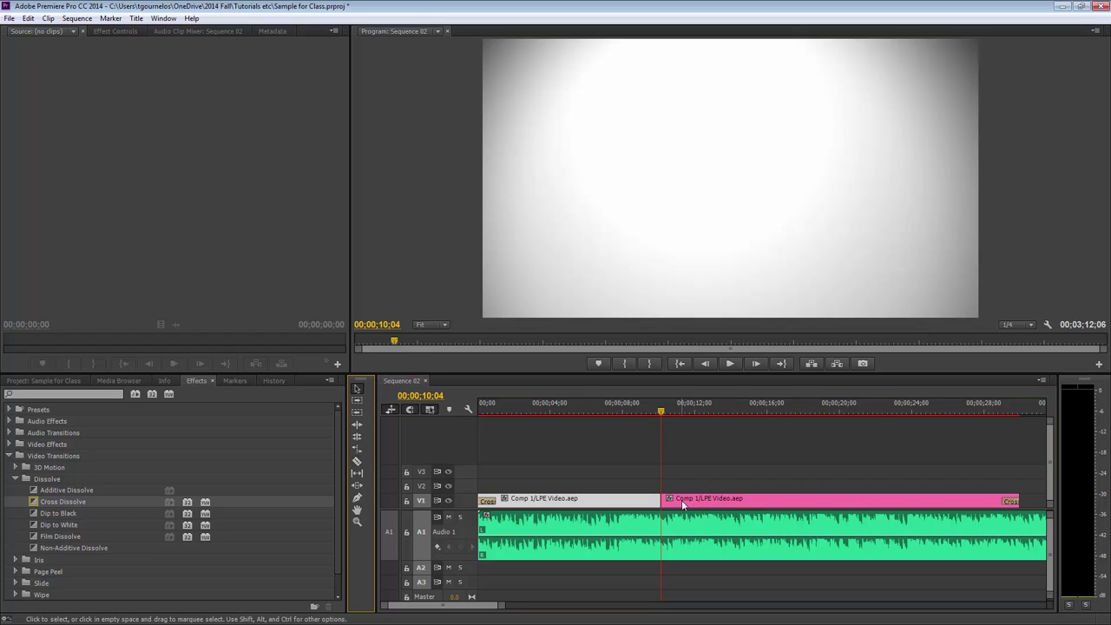
{"action": "left_click_drag", "start_coordinate": [682, 500], "coordinate": [728, 506]}
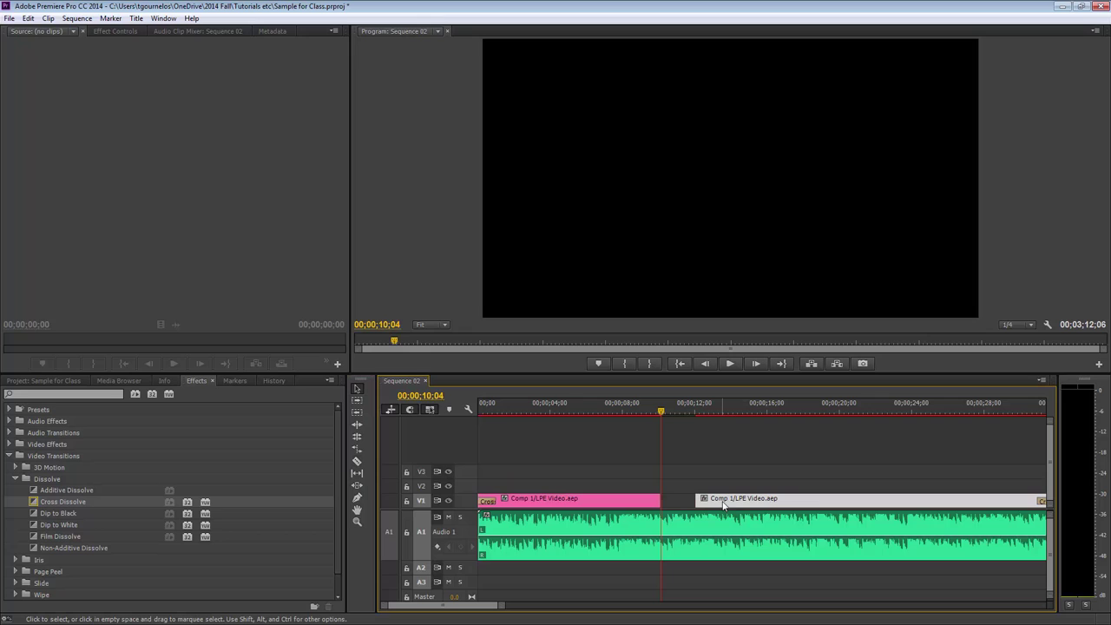
{"action": "key", "text": "ctrl+z"}
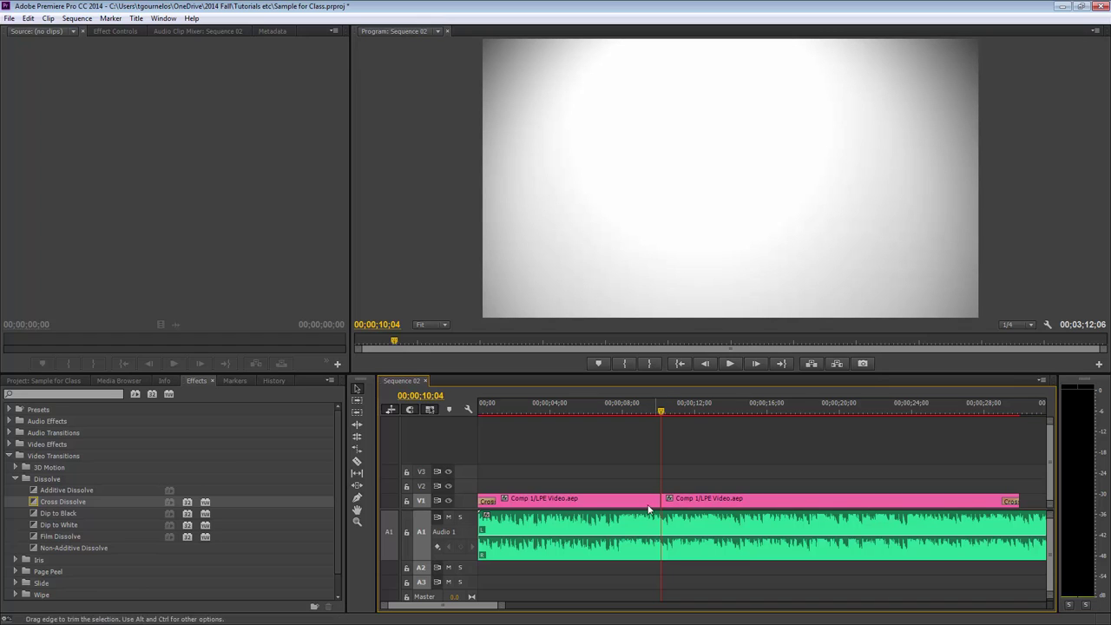
{"action": "key", "text": "ctrl+z"}
- Split the composition clip on V1 with the Razor tool at 00;00;10;04 and at 00;00;14;14
{"action": "left_click", "coordinate": [356, 462]}
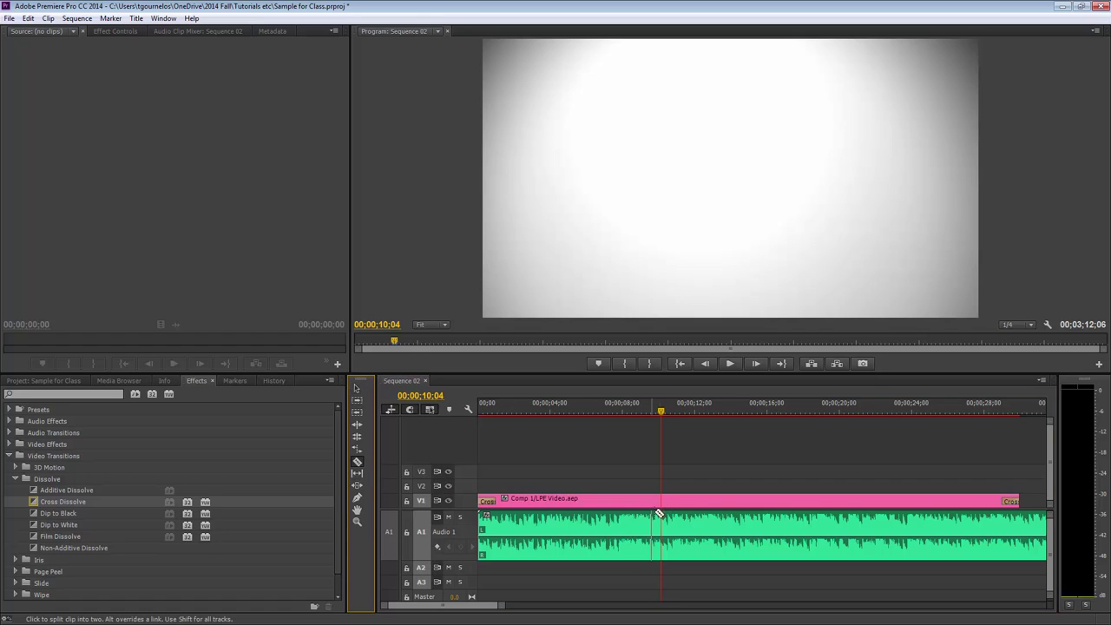
{"action": "left_click", "coordinate": [666, 502]}
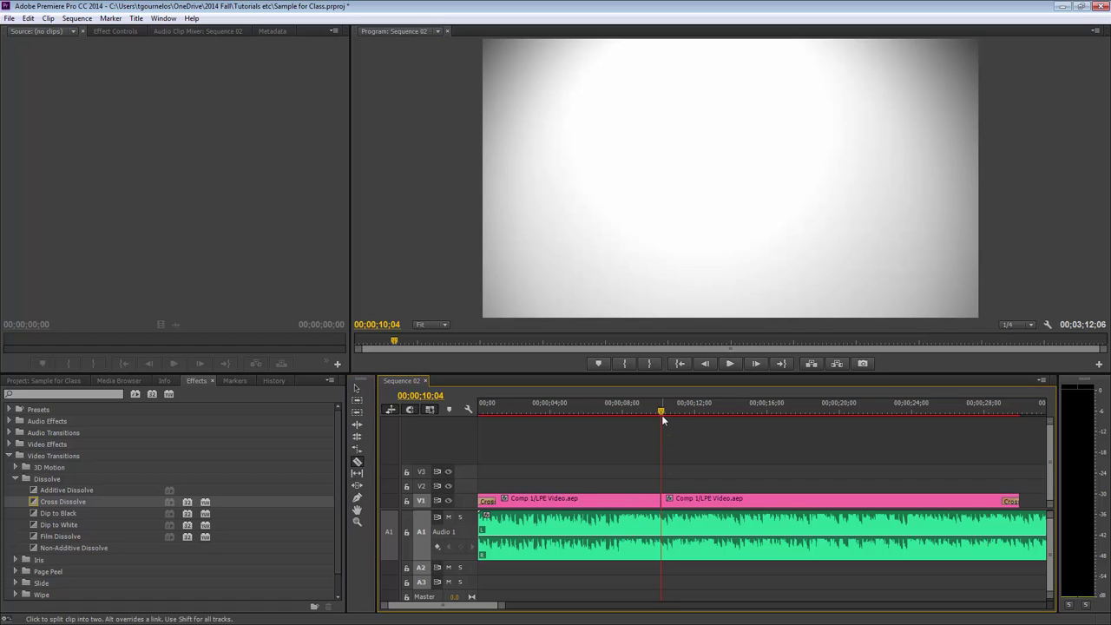
{"action": "left_click", "coordinate": [665, 415]}
{"action": "left_click_drag", "start_coordinate": [664, 415], "coordinate": [739, 408]}
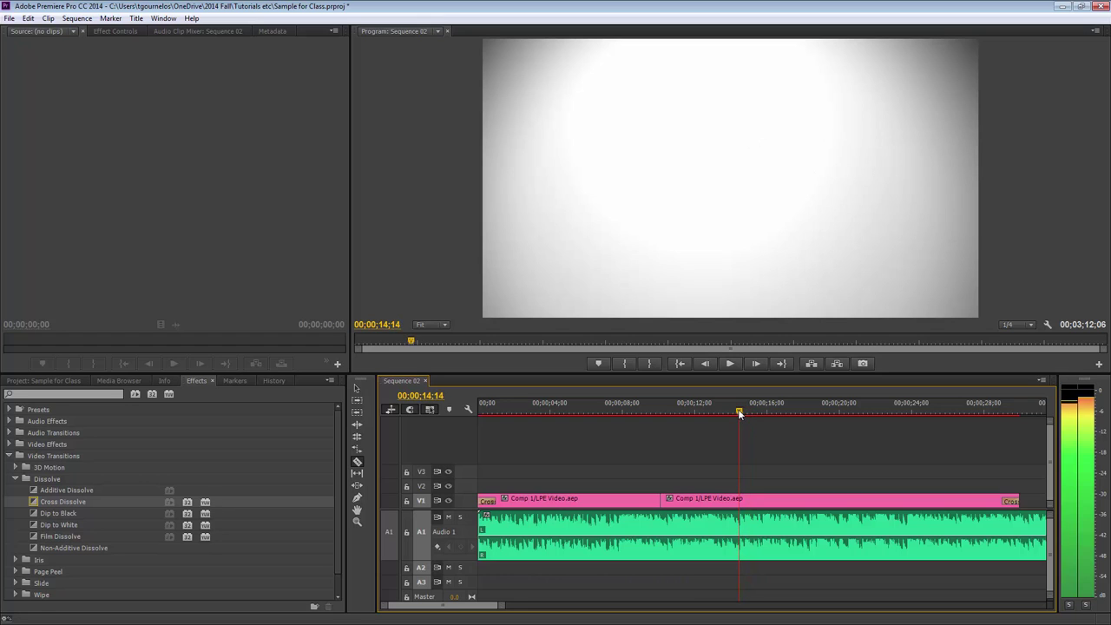
{"action": "left_click", "coordinate": [743, 500]}
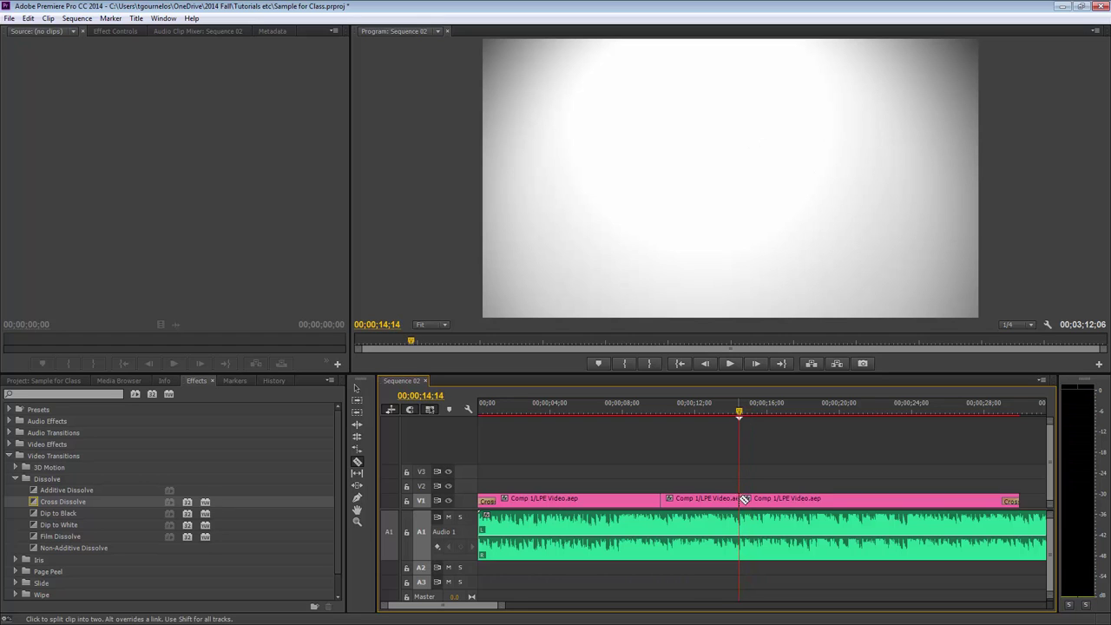
- Select the middle section of the composition clip on V1 and try lengthening it with the Rate Stretch tool
{"action": "left_click", "coordinate": [757, 521]}
{"action": "left_click", "coordinate": [720, 520]}
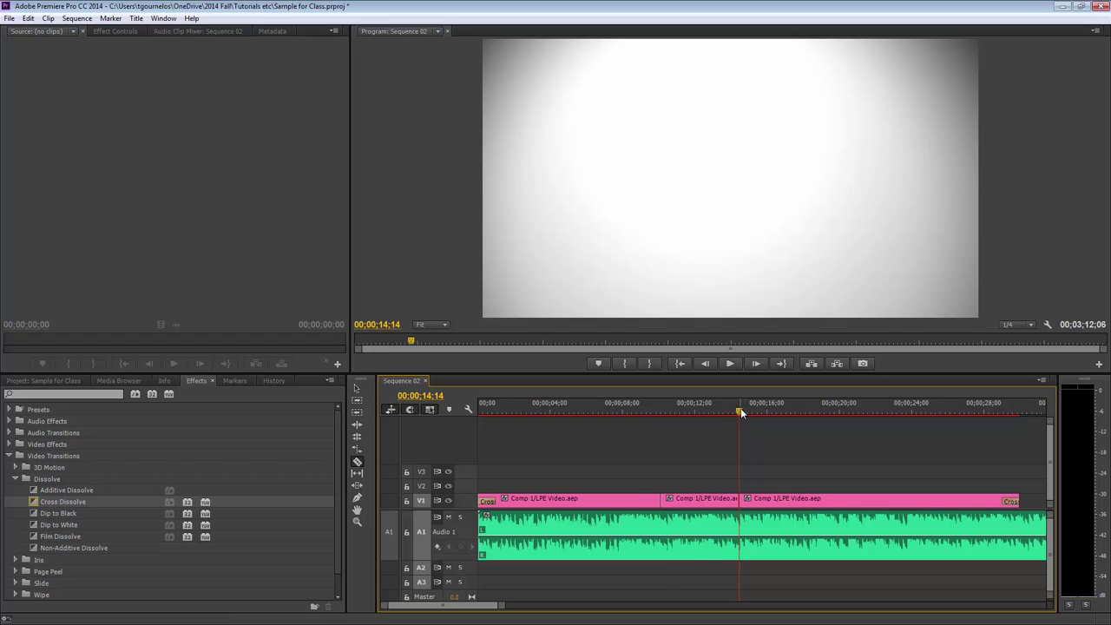
{"action": "left_click_drag", "start_coordinate": [741, 408], "coordinate": [626, 409]}
{"action": "left_click", "coordinate": [357, 388]}
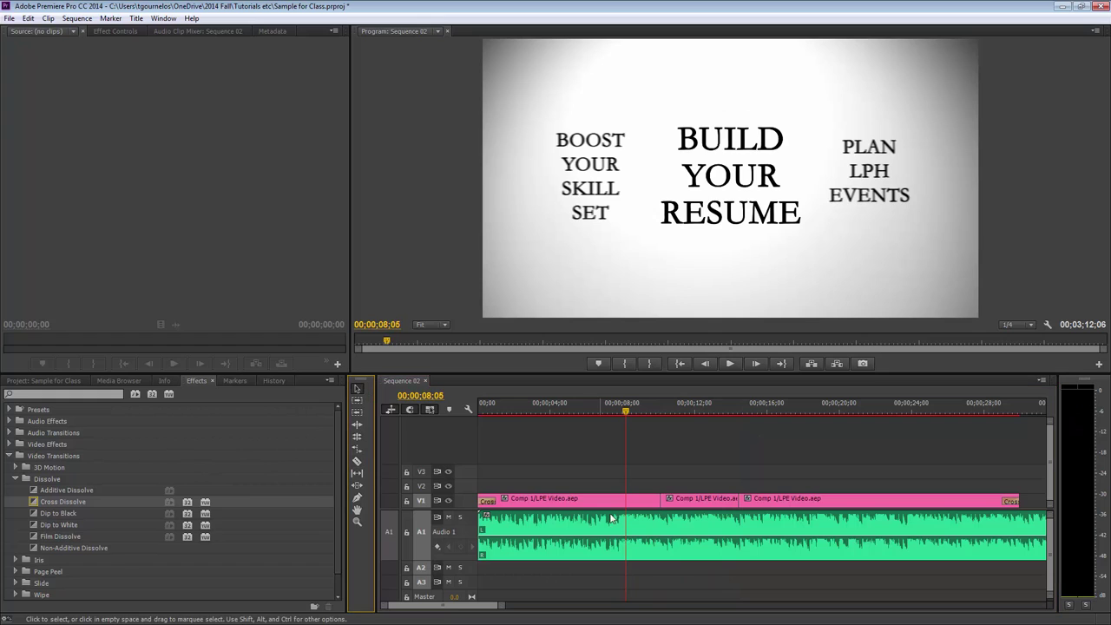
{"action": "left_click", "coordinate": [701, 504]}
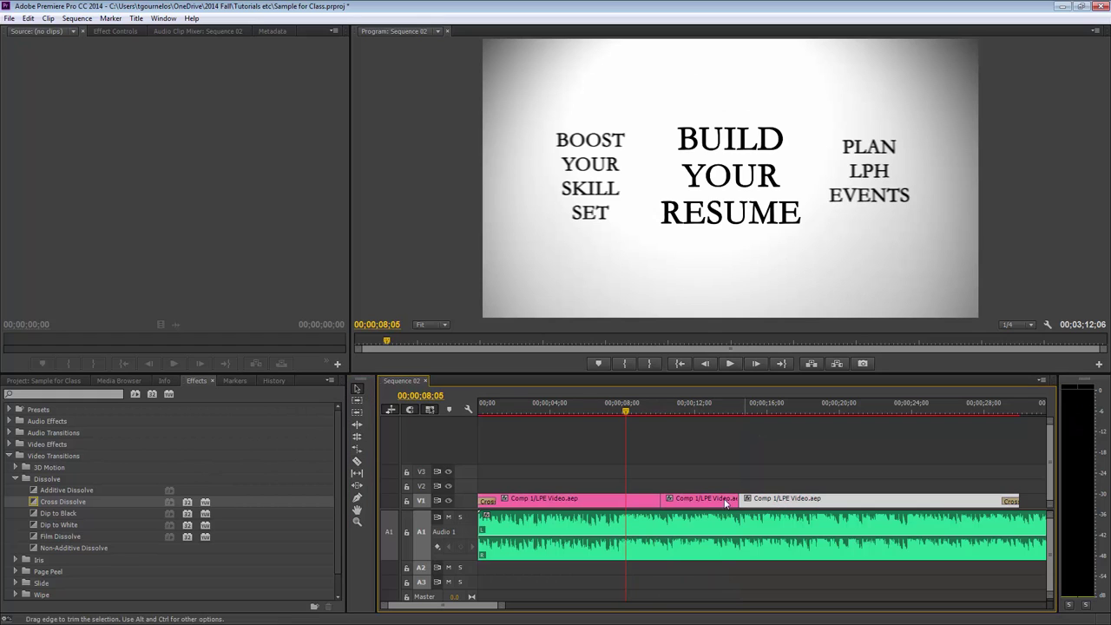
{"action": "left_click", "coordinate": [702, 503]}
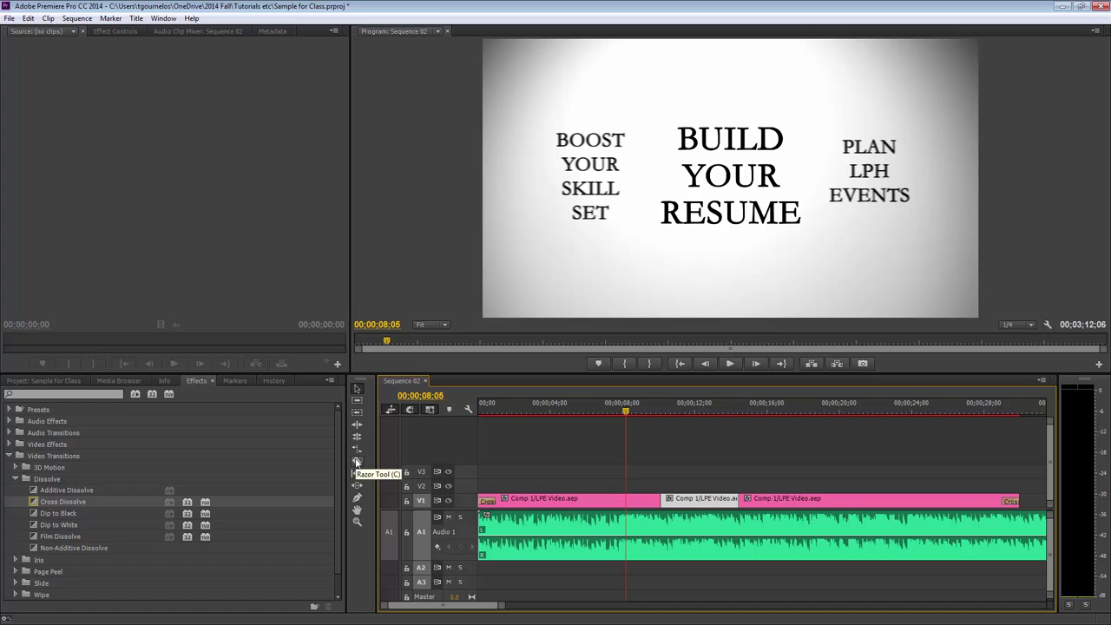
{"action": "left_click", "coordinate": [357, 449]}
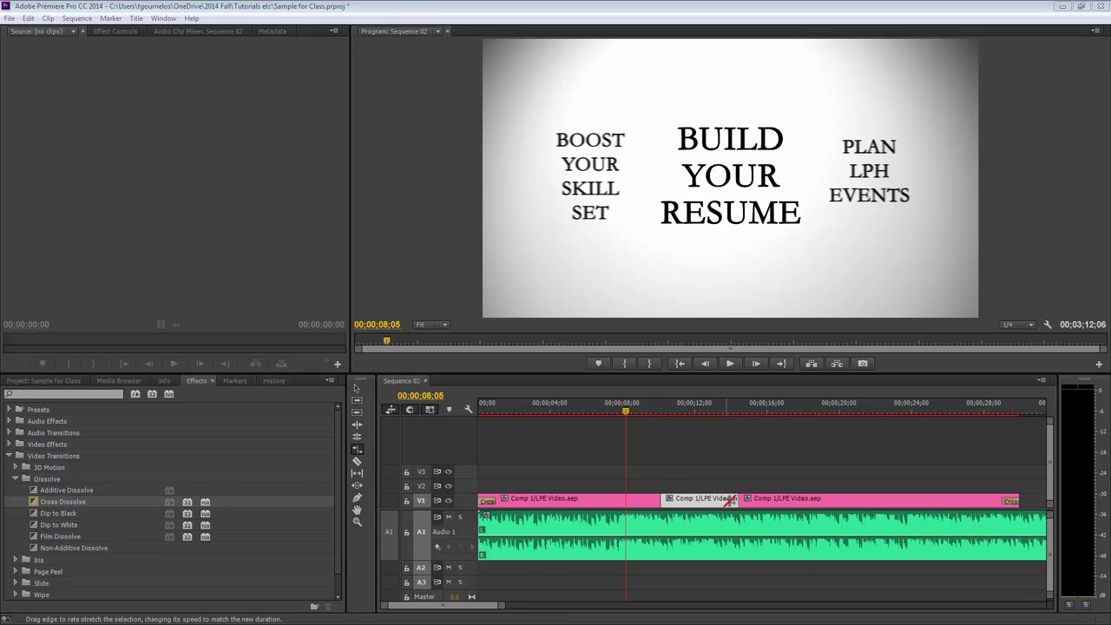
{"action": "left_click_drag", "start_coordinate": [737, 500], "coordinate": [781, 501]}
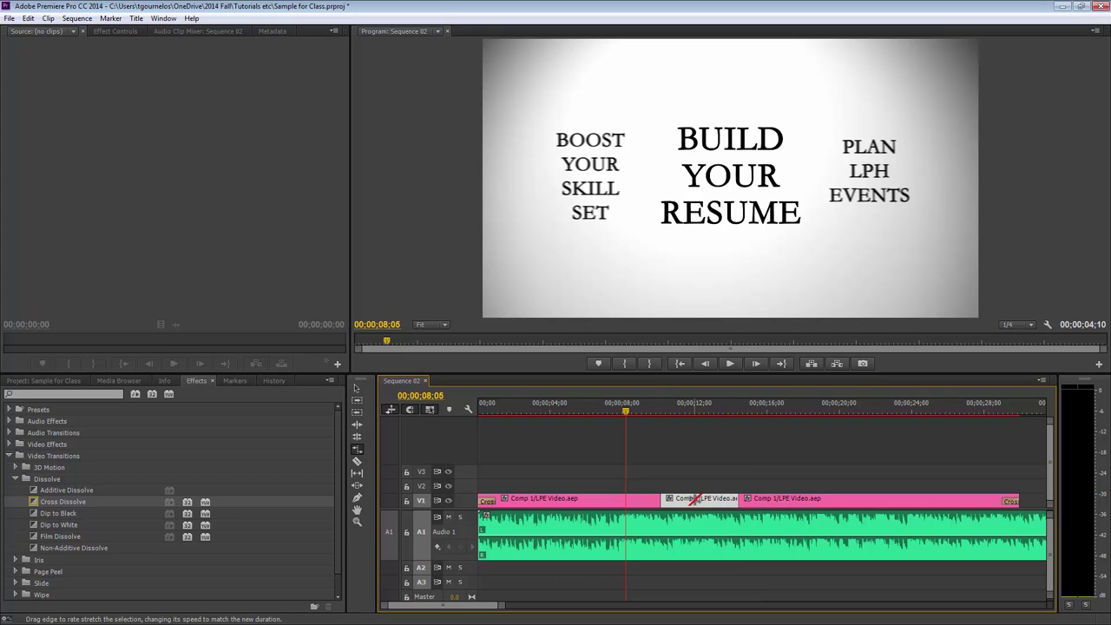
- Move the middle composition section up to V2 and rate-stretch its end to slow it to 55.55% speed
{"action": "left_click", "coordinate": [355, 388]}
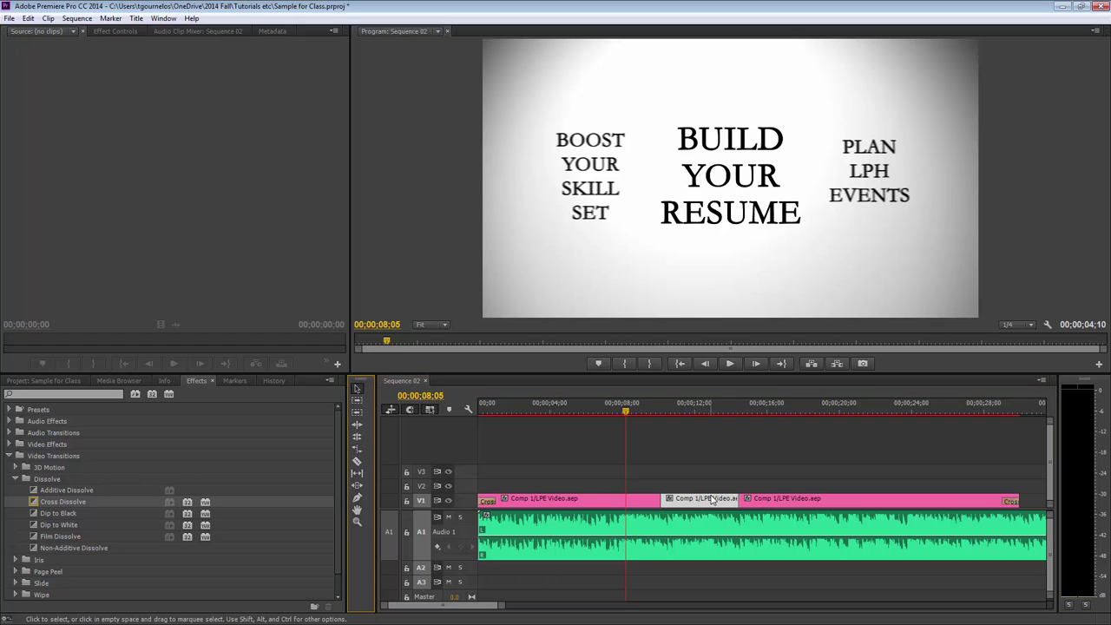
{"action": "left_click_drag", "start_coordinate": [711, 500], "coordinate": [717, 491]}
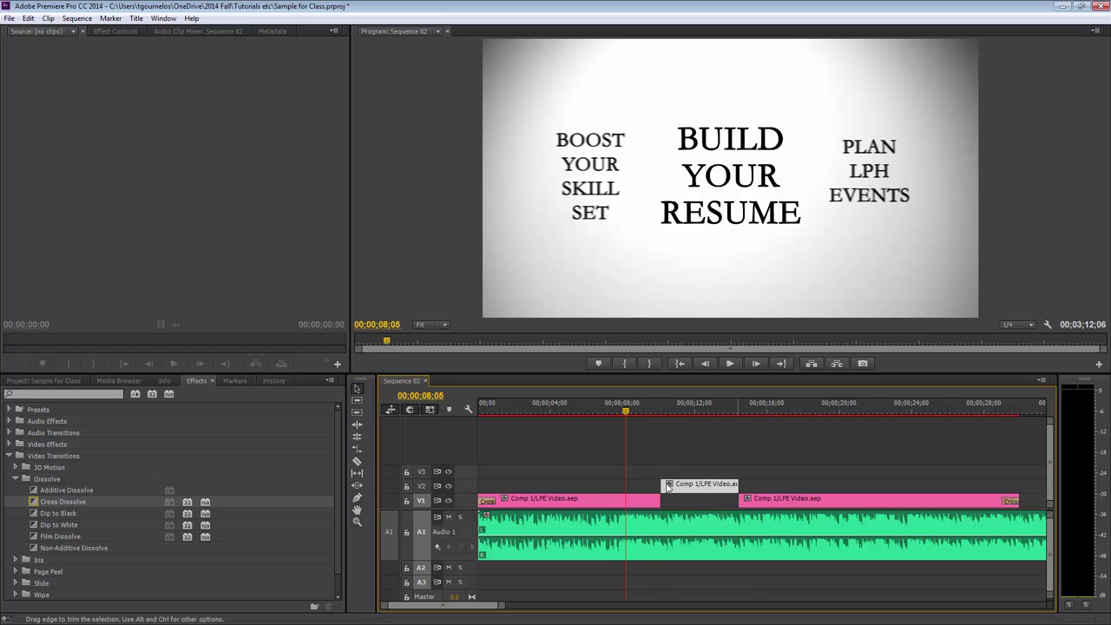
{"action": "left_click", "coordinate": [357, 449]}
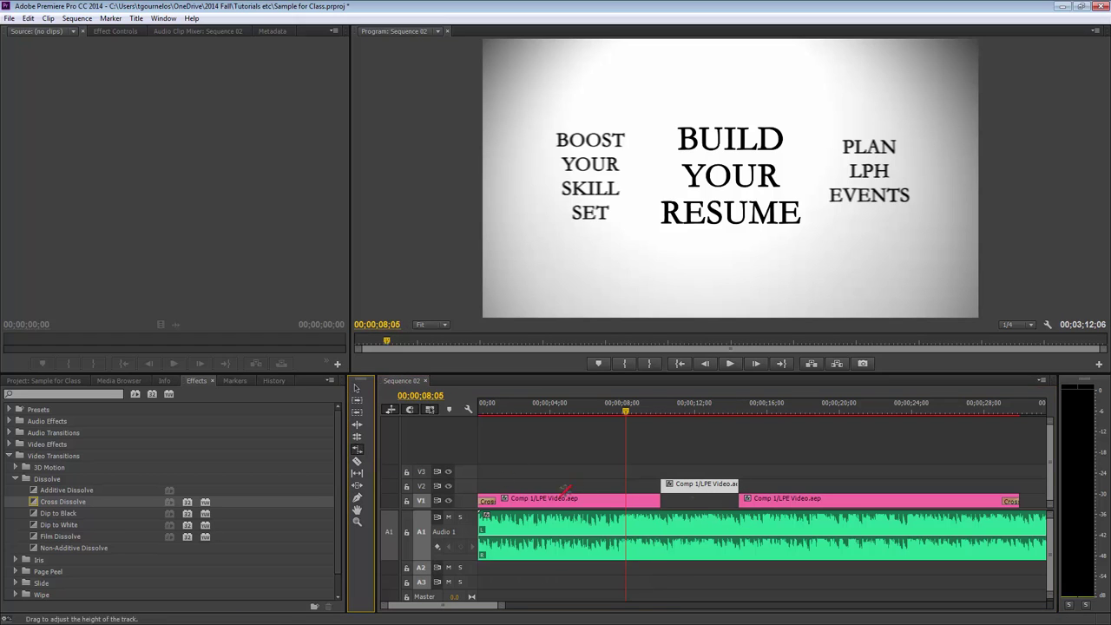
{"action": "left_click_drag", "start_coordinate": [736, 484], "coordinate": [800, 484]}
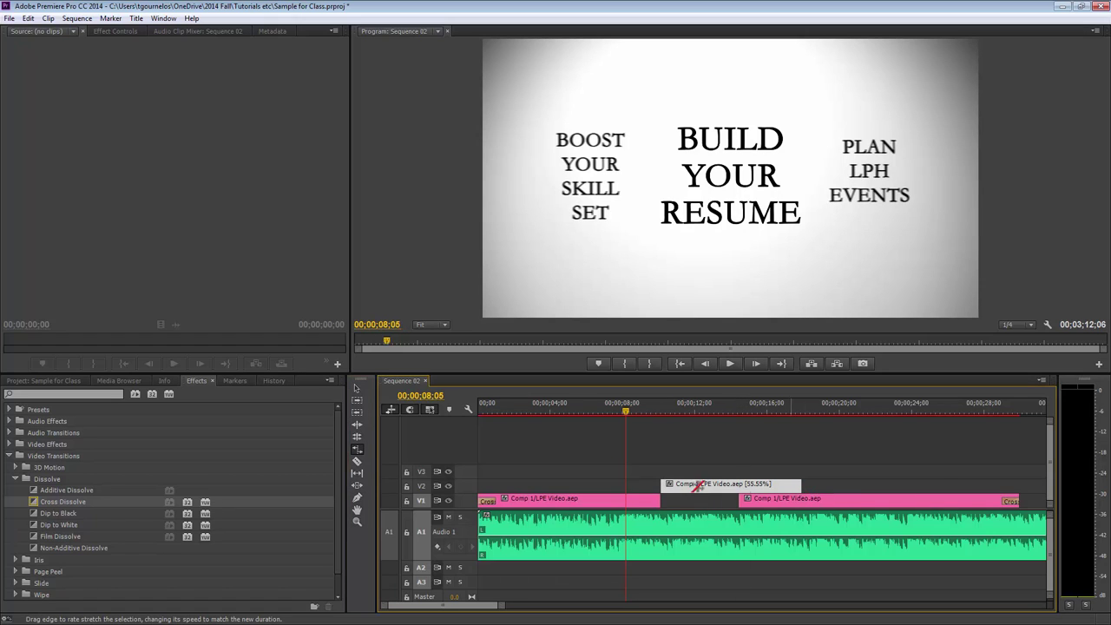
- Move the last V1 section to start where the stretched V2 clip ends and play the slowed section
{"action": "key", "text": "v"}
{"action": "left_click_drag", "start_coordinate": [800, 500], "coordinate": [864, 500]}
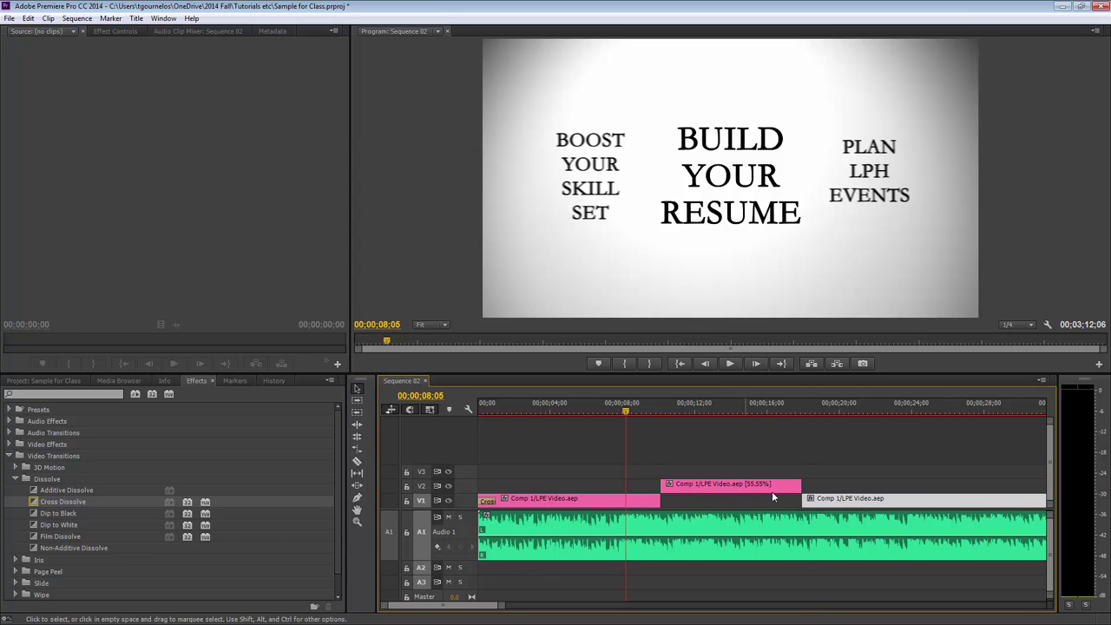
{"action": "key", "text": "space"}
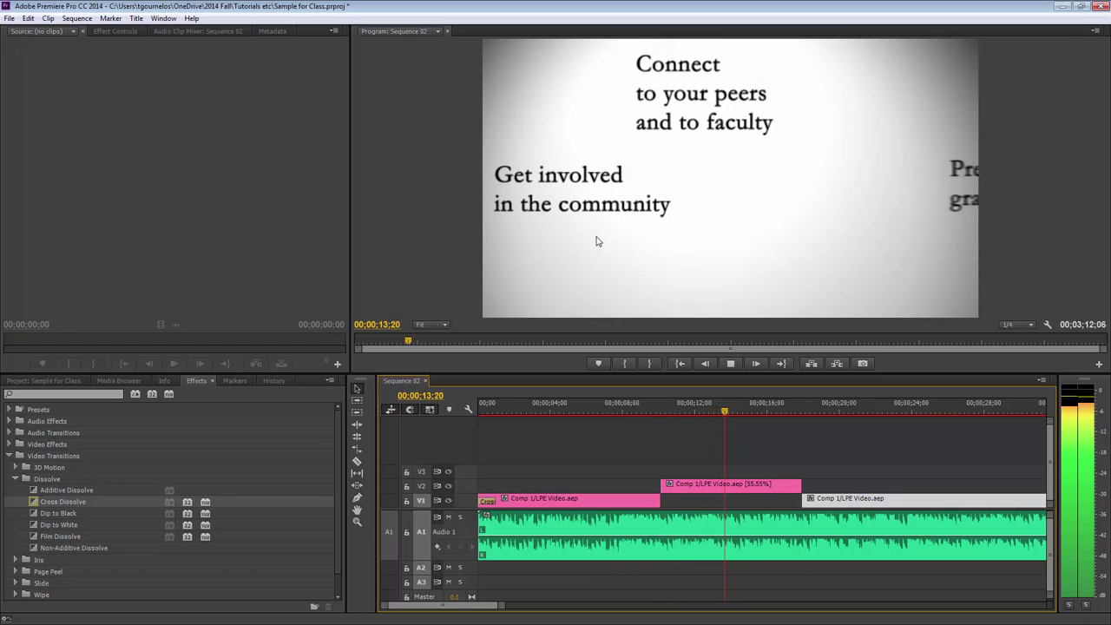
{"action": "key", "text": "space"}
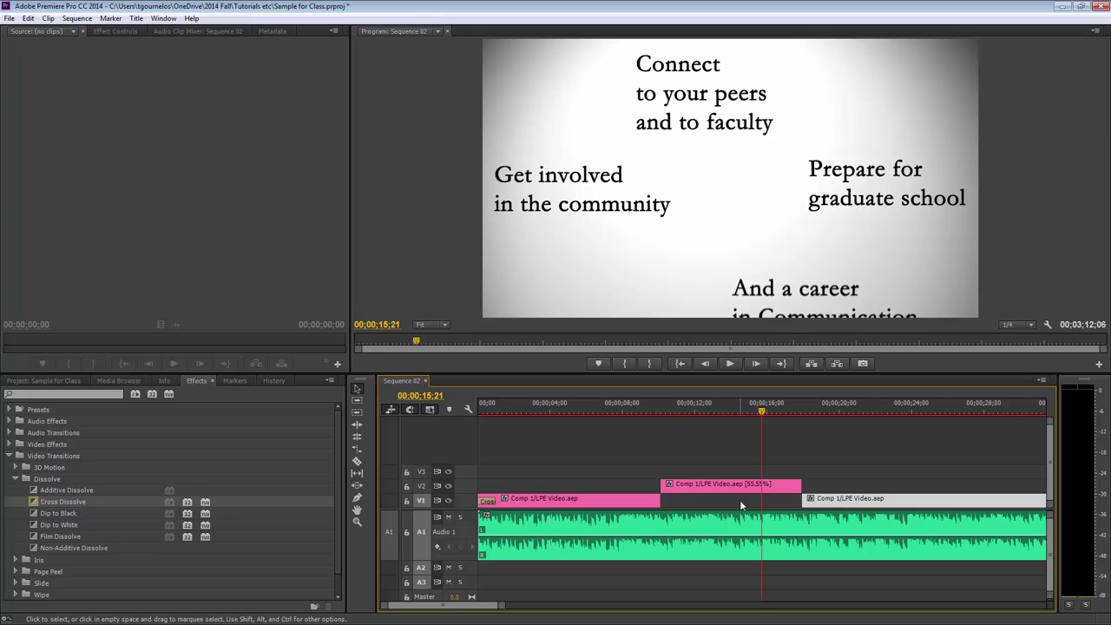
- Undo the last section's move, the rate stretch, the move to V2 and both razor cuts
{"action": "key", "text": "ctrl+z"}
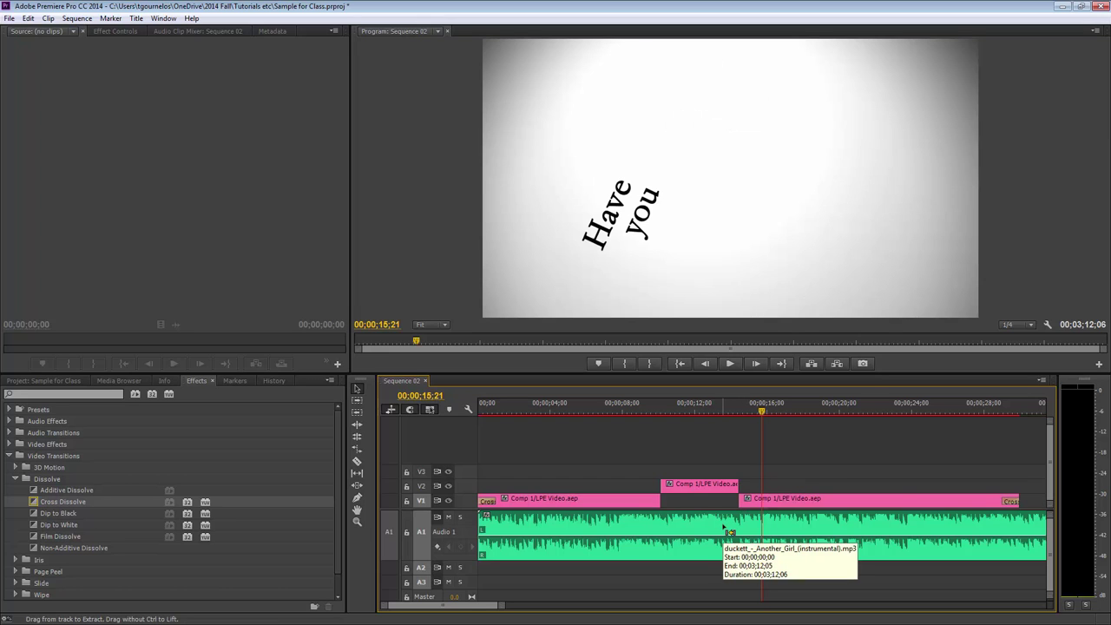
{"action": "key", "text": "ctrl+z"}
{"action": "key", "text": "ctrl+z"}
{"action": "key", "text": "ctrl+z"}
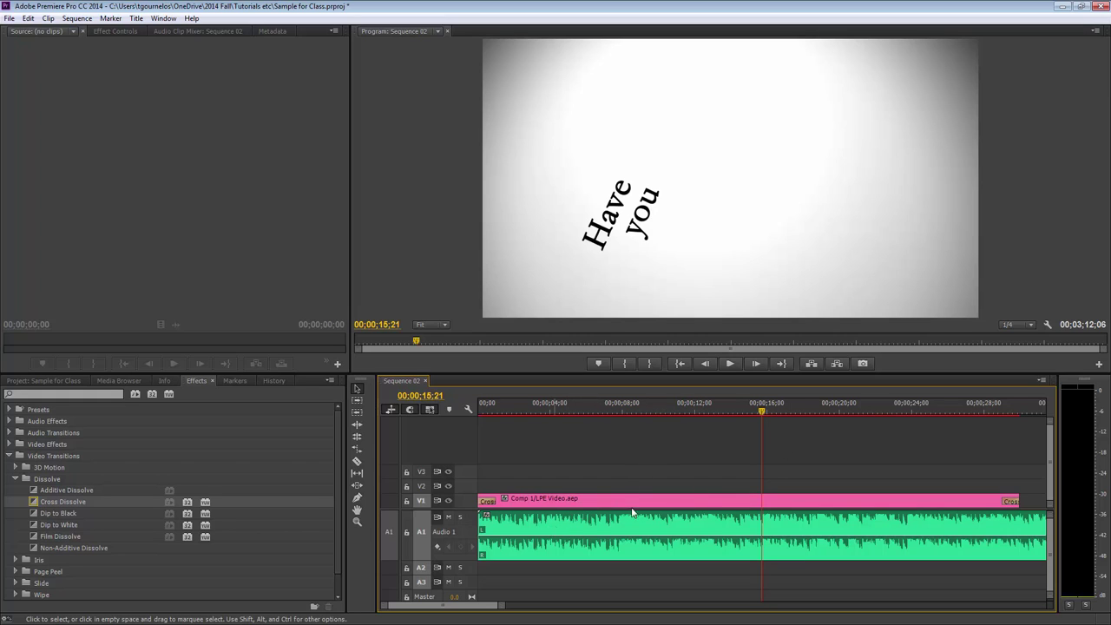
- Return the playhead to 00;00;00;00 and add volume keyframes on the A1 music clip for a fade-in of about one second
{"action": "left_click_drag", "start_coordinate": [764, 403], "coordinate": [458, 415]}
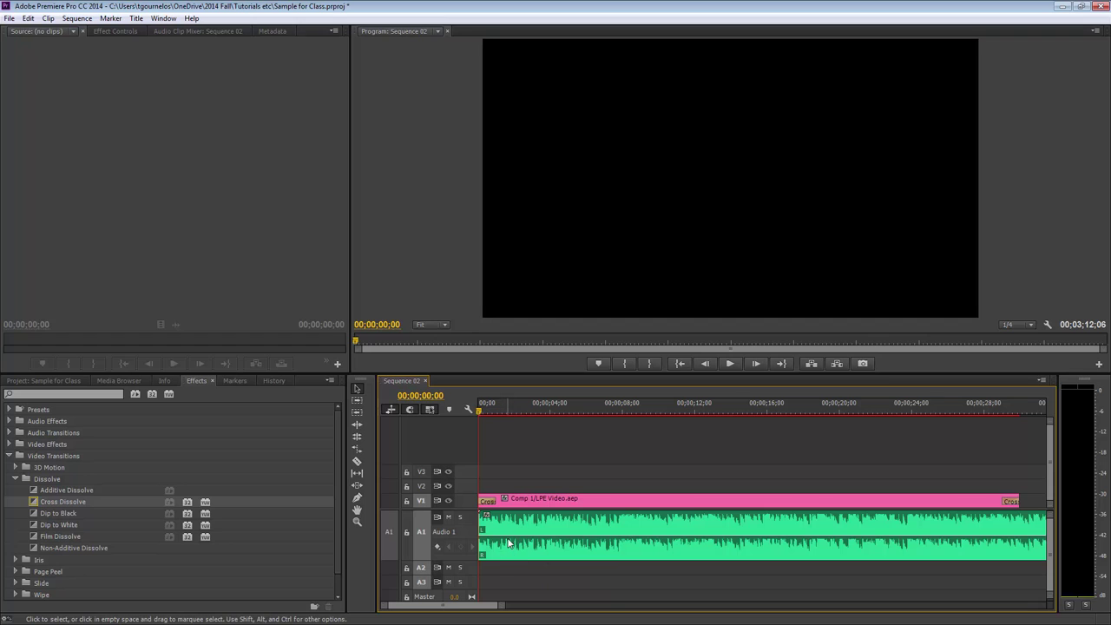
{"action": "mouse_move", "coordinate": [514, 544]}
{"action": "left_mouse_down"}
{"action": "mouse_move", "coordinate": [513, 520]}
{"action": "mouse_move", "coordinate": [512, 554]}
{"action": "left_mouse_up"}
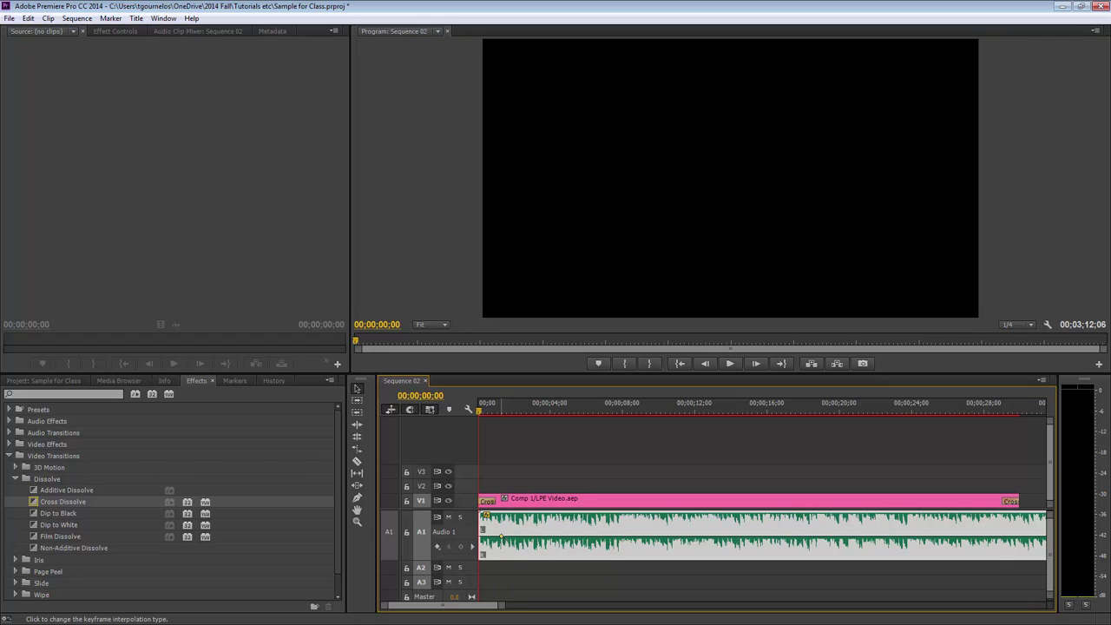
{"action": "left_click", "coordinate": [520, 538], "text": "ctrl"}
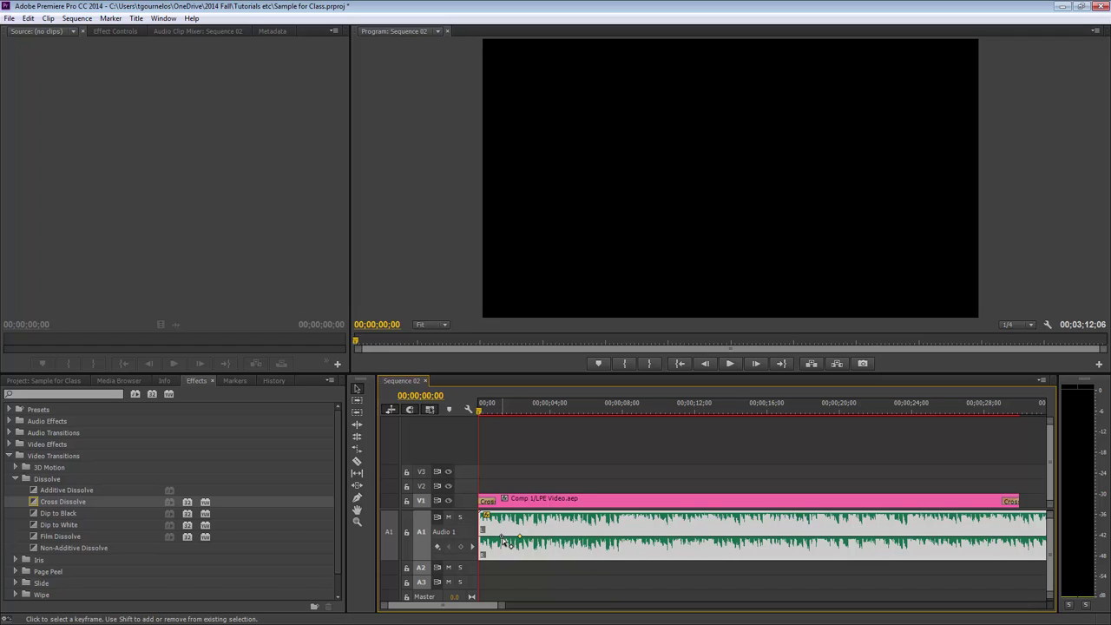
{"action": "mouse_move", "coordinate": [501, 540]}
{"action": "left_mouse_down"}
{"action": "mouse_move", "coordinate": [496, 556]}
{"action": "mouse_move", "coordinate": [483, 555]}
{"action": "mouse_move", "coordinate": [521, 539]}
{"action": "mouse_move", "coordinate": [496, 538]}
{"action": "left_mouse_up"}
{"action": "mouse_move", "coordinate": [477, 408]}
{"action": "left_mouse_down"}
{"action": "mouse_move", "coordinate": [495, 411]}
{"action": "mouse_move", "coordinate": [480, 411]}
{"action": "left_mouse_up"}
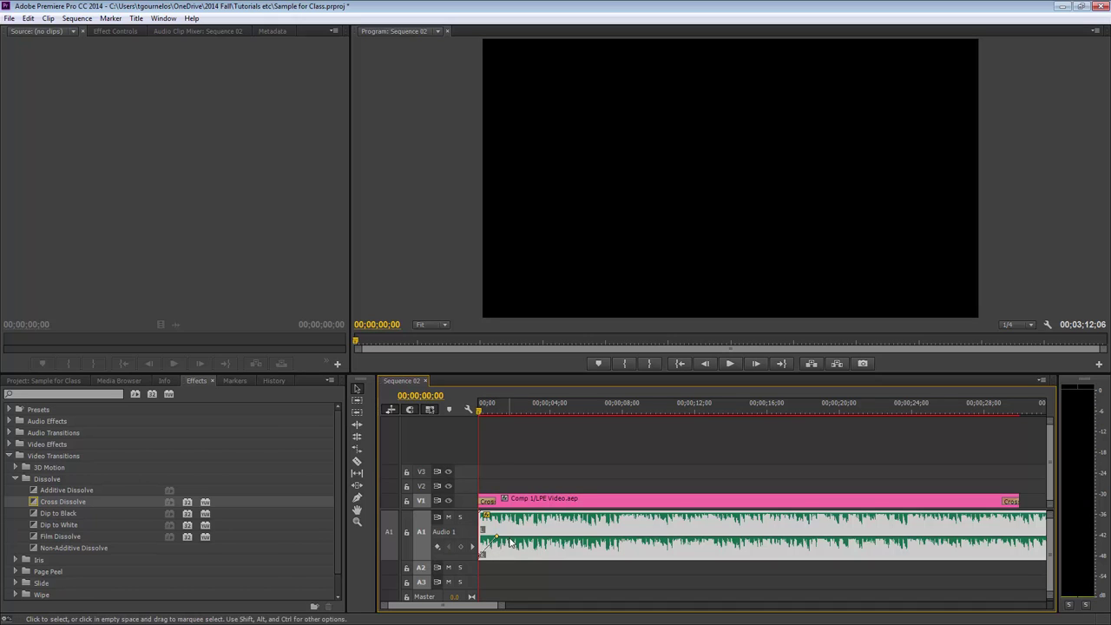
- Keyframe a volume dip in the A1 music from about 3 seconds to 00;00;07;19 and play the opening seconds
{"action": "left_click", "coordinate": [561, 538]}
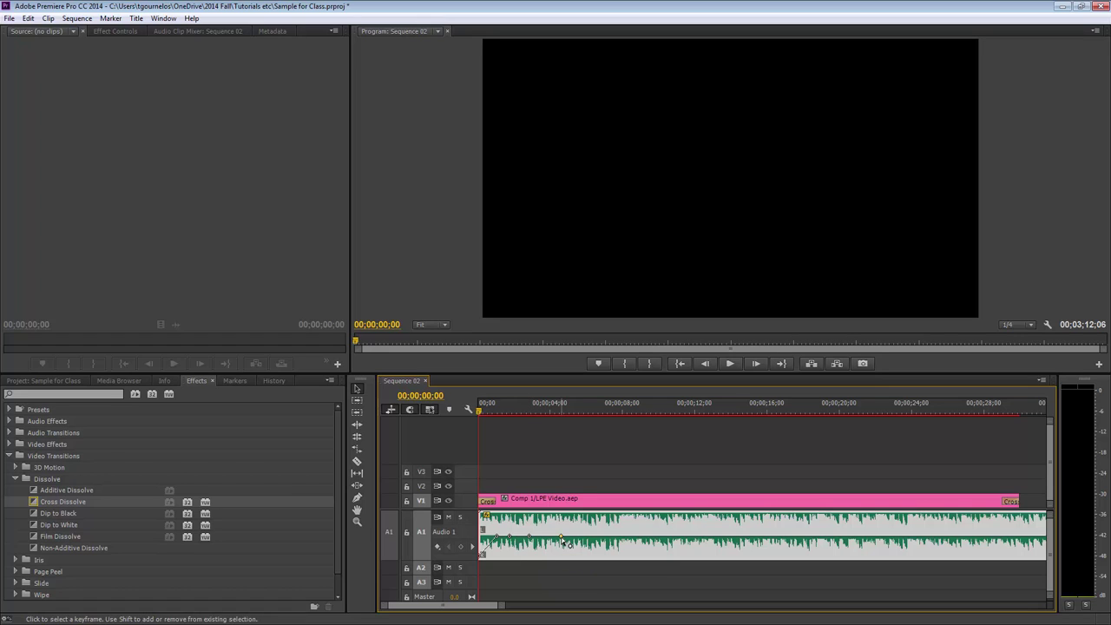
{"action": "left_click_drag", "start_coordinate": [562, 538], "coordinate": [616, 539]}
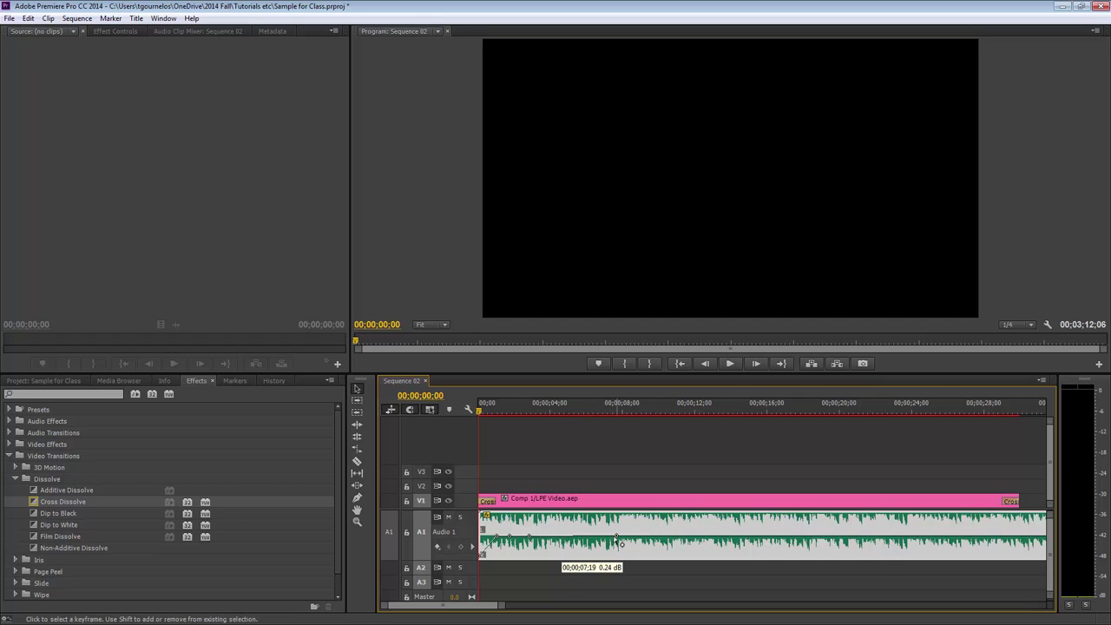
{"action": "left_click_drag", "start_coordinate": [530, 535], "coordinate": [590, 540]}
{"action": "left_click_drag", "start_coordinate": [512, 538], "coordinate": [591, 543]}
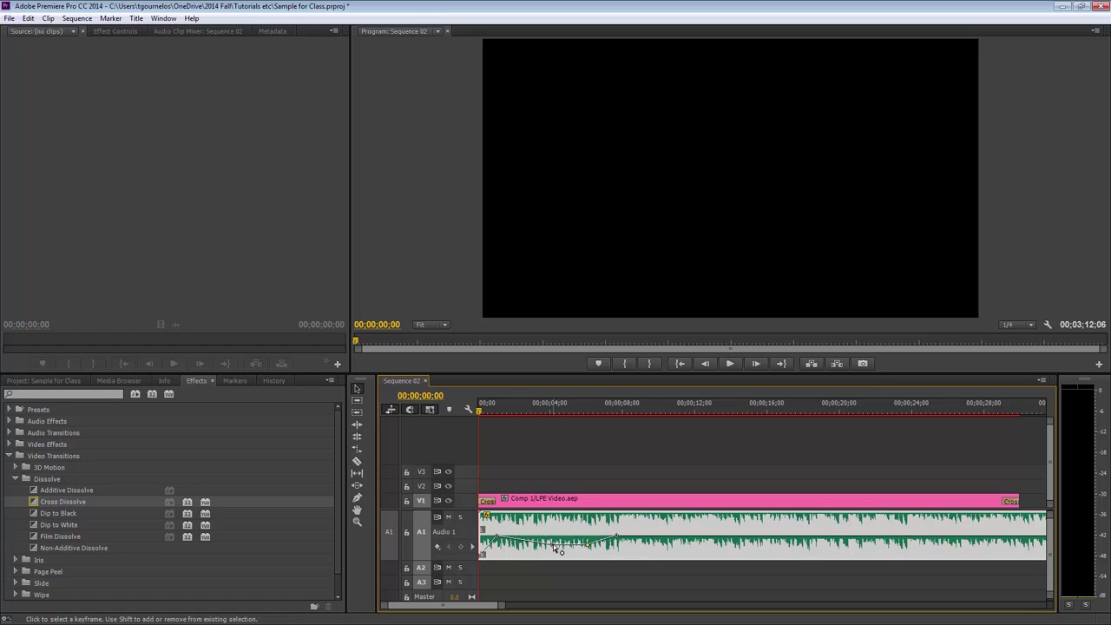
{"action": "left_click_drag", "start_coordinate": [554, 546], "coordinate": [588, 548]}
{"action": "mouse_move", "coordinate": [587, 549]}
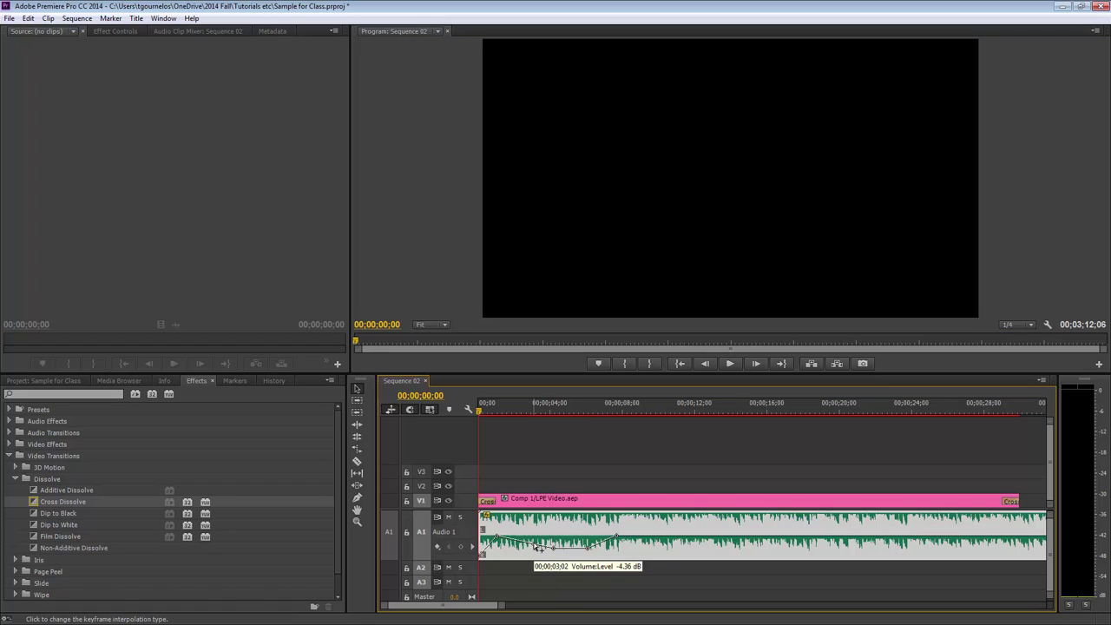
{"action": "left_click_drag", "start_coordinate": [538, 547], "coordinate": [535, 537]}
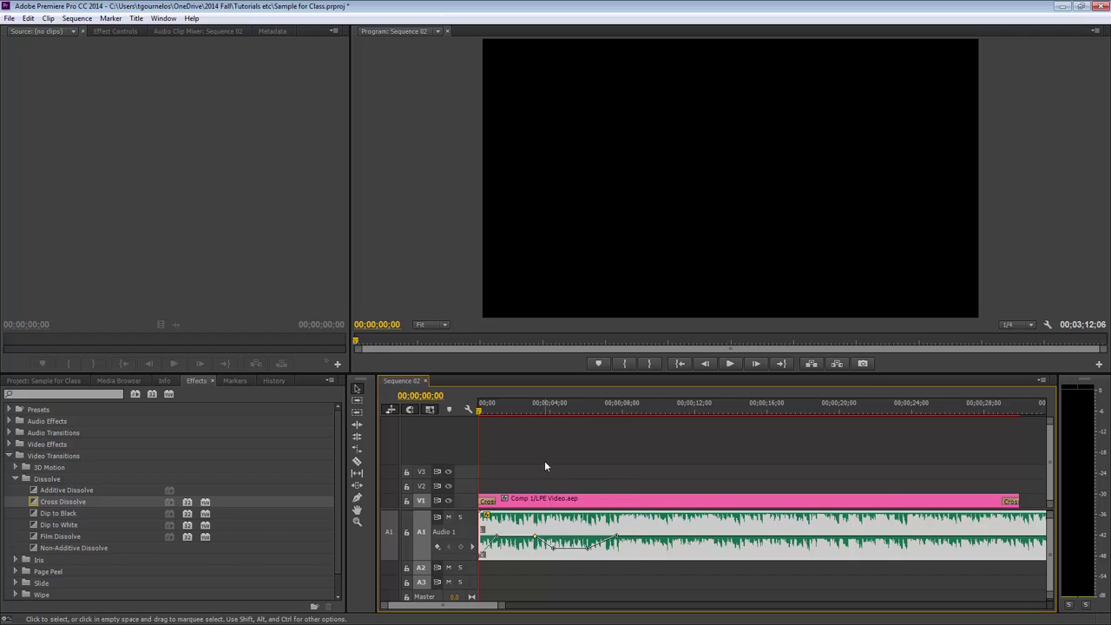
{"action": "key", "text": "space"}
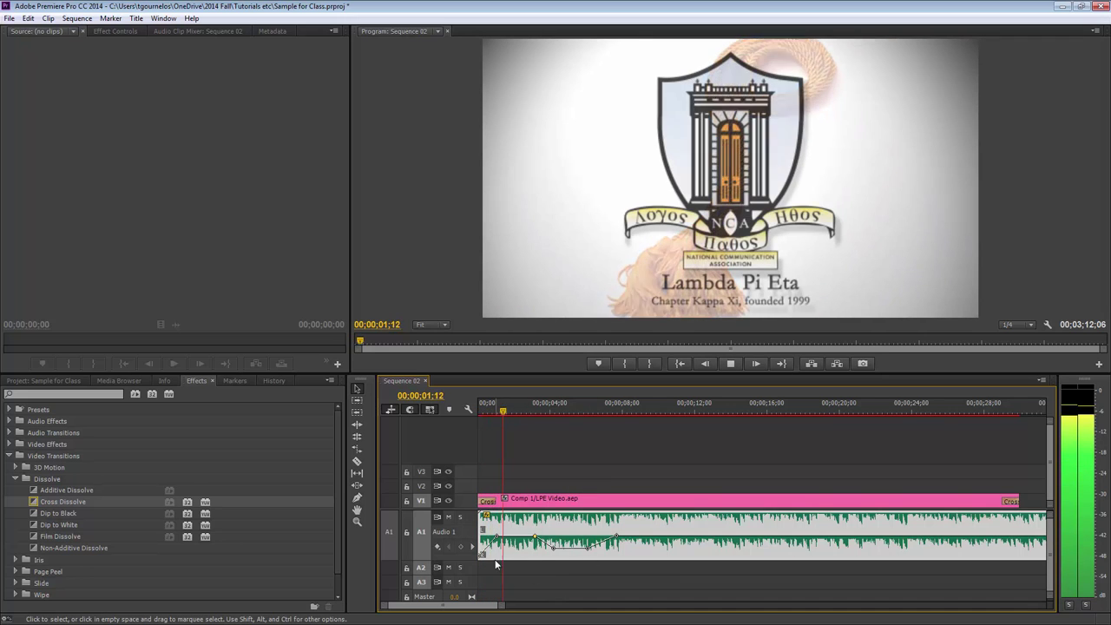
{"action": "key", "text": "space"}
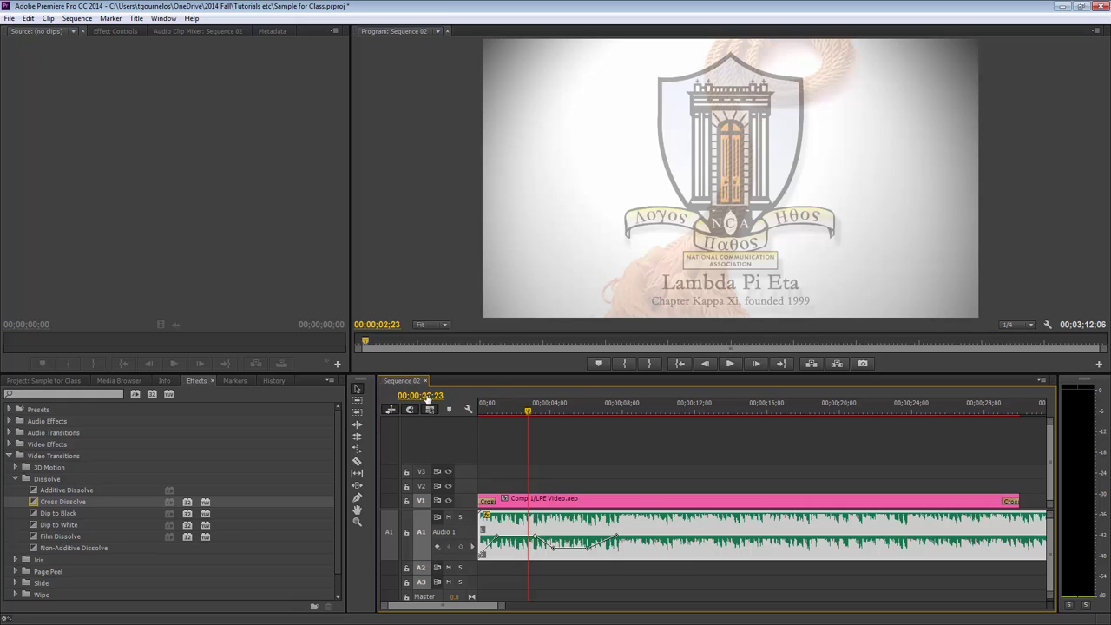
- Open the media export settings for the sequence, enable Match Sequence Settings, and cancel the export
{"action": "left_click", "coordinate": [28, 18]}
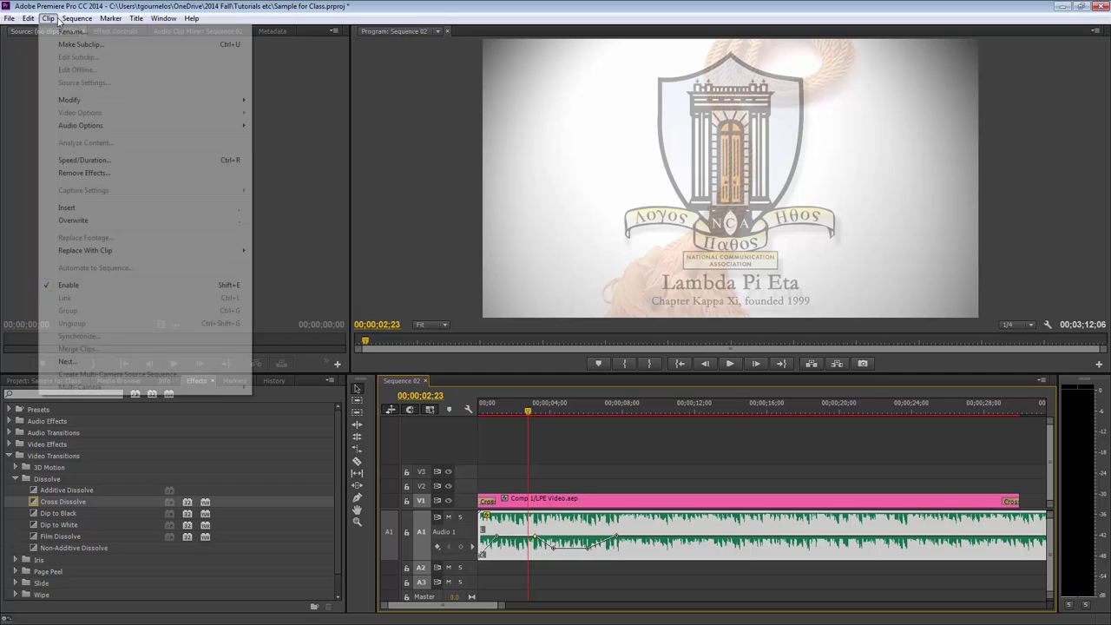
{"action": "mouse_move", "coordinate": [11, 19]}
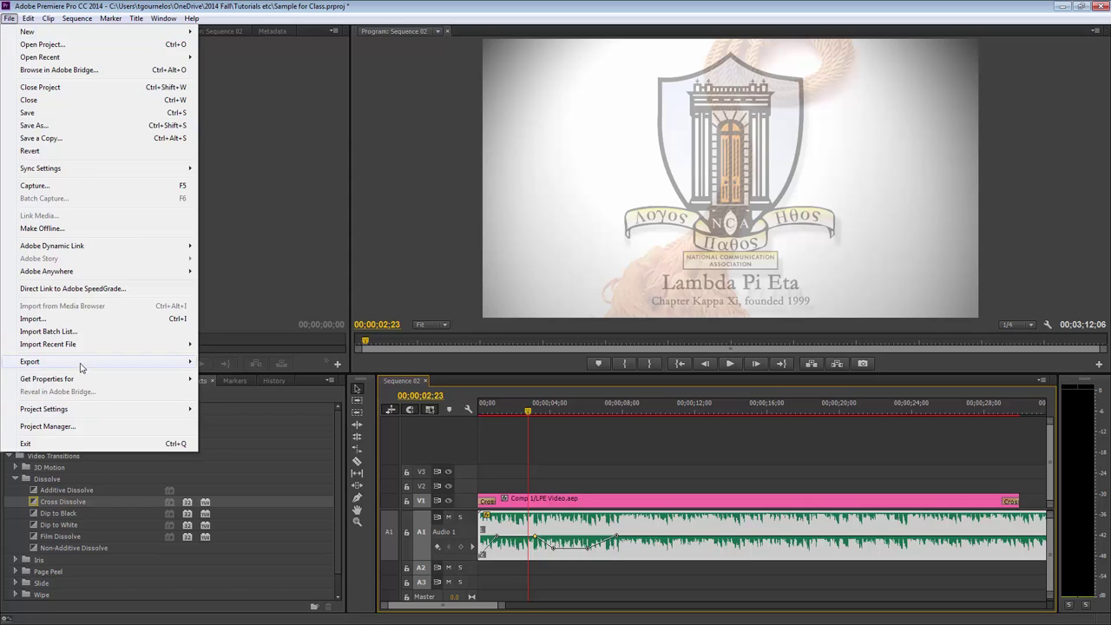
{"action": "mouse_move", "coordinate": [80, 366]}
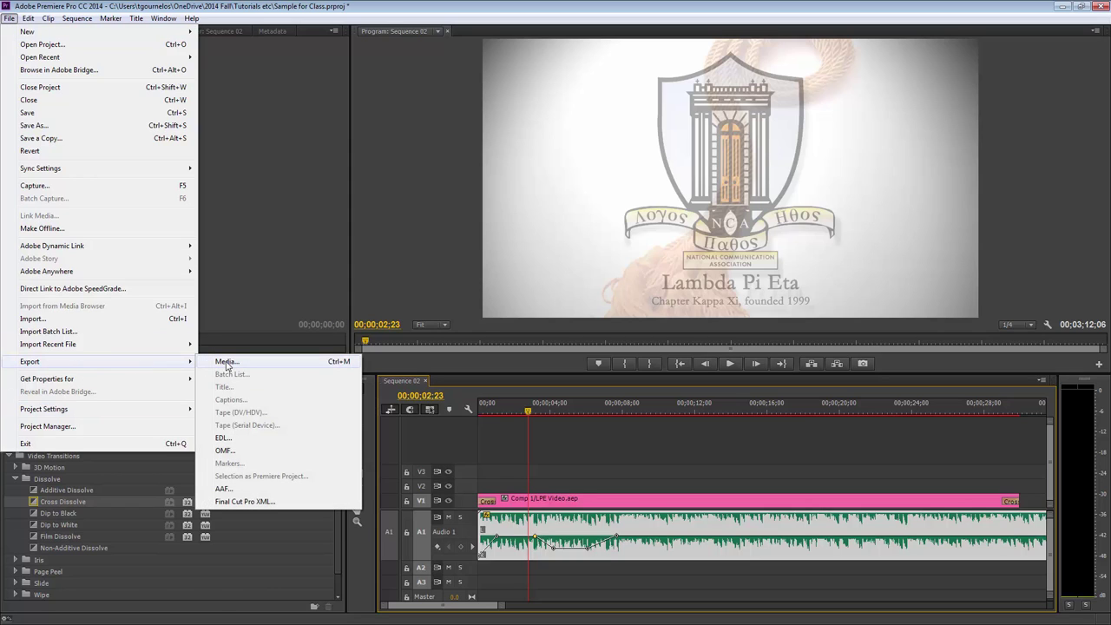
{"action": "left_click", "coordinate": [226, 363]}
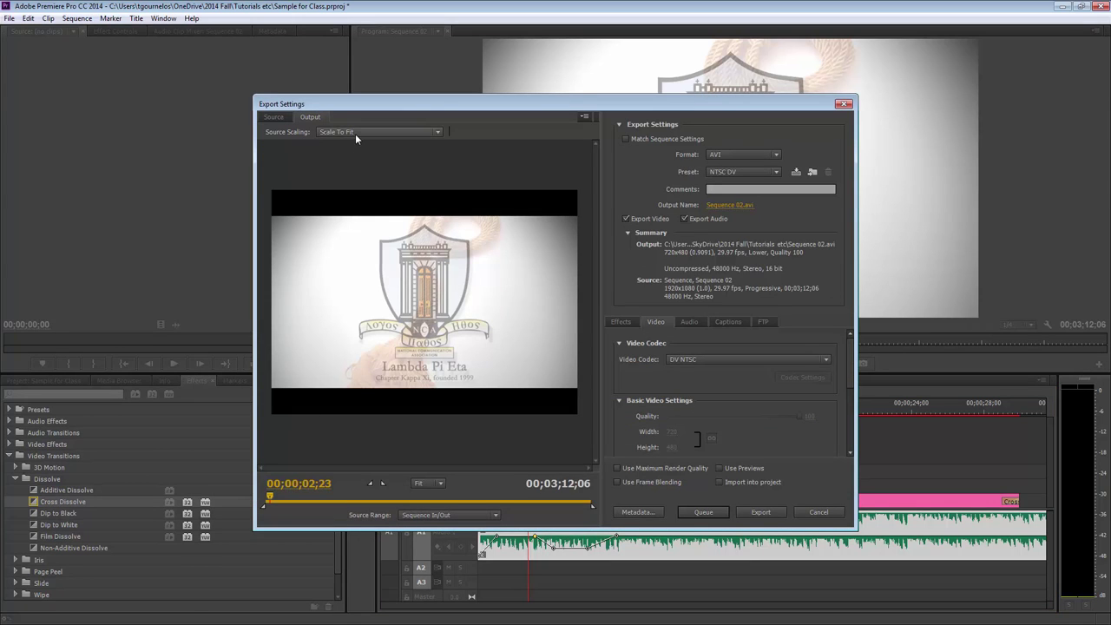
{"action": "left_click", "coordinate": [626, 140]}
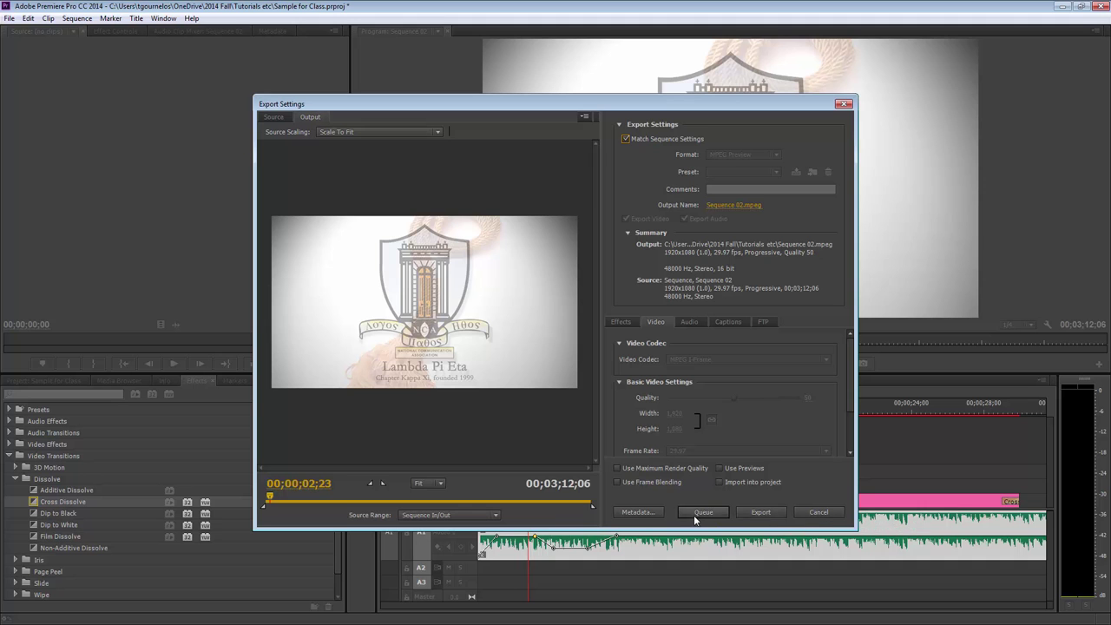
{"action": "left_click", "coordinate": [819, 512]}
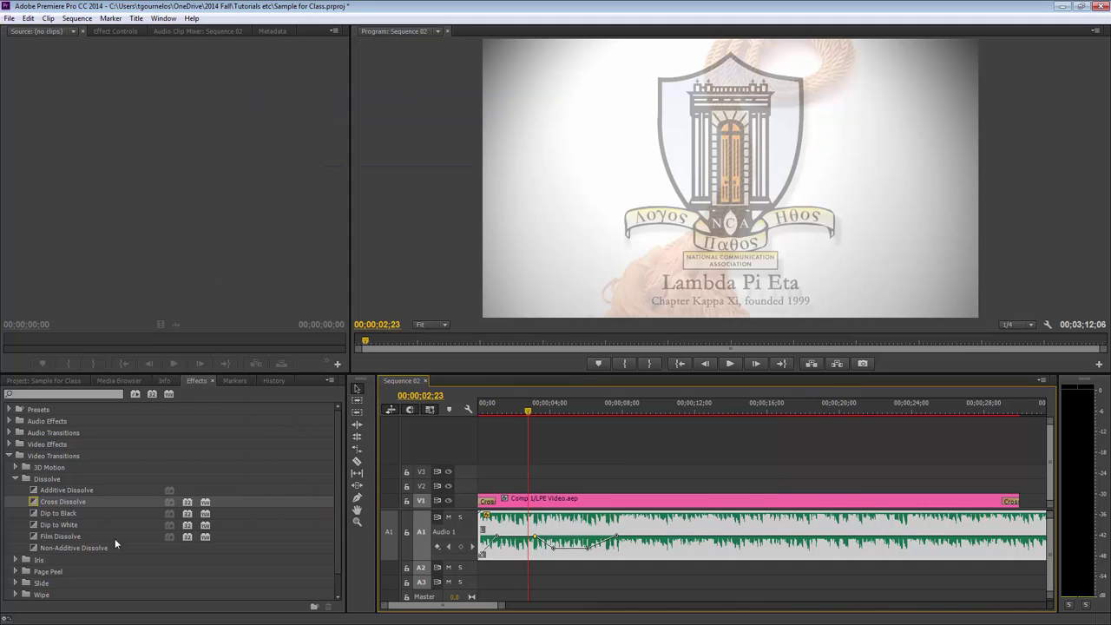